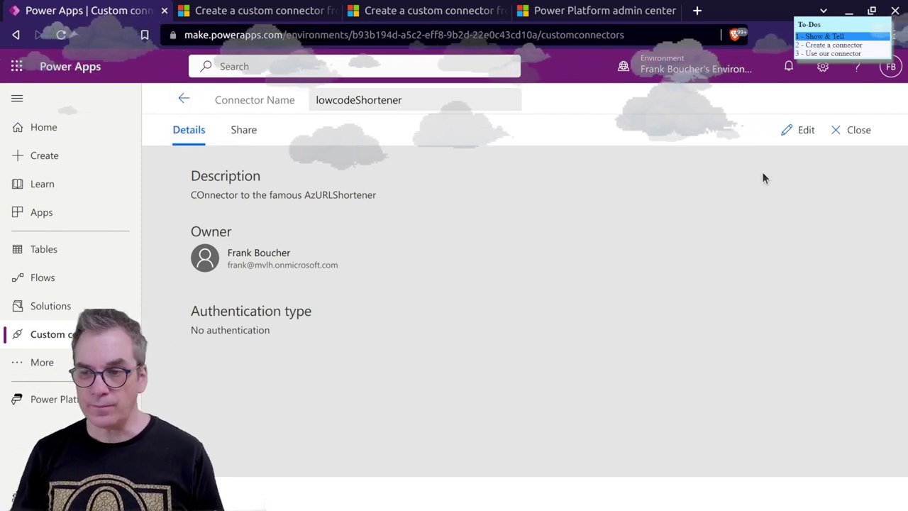
- Open the lowcodeShortener connector for editing and add a new action to its definition
left_click(805, 129)
scroll(592, 237, "down", 3)
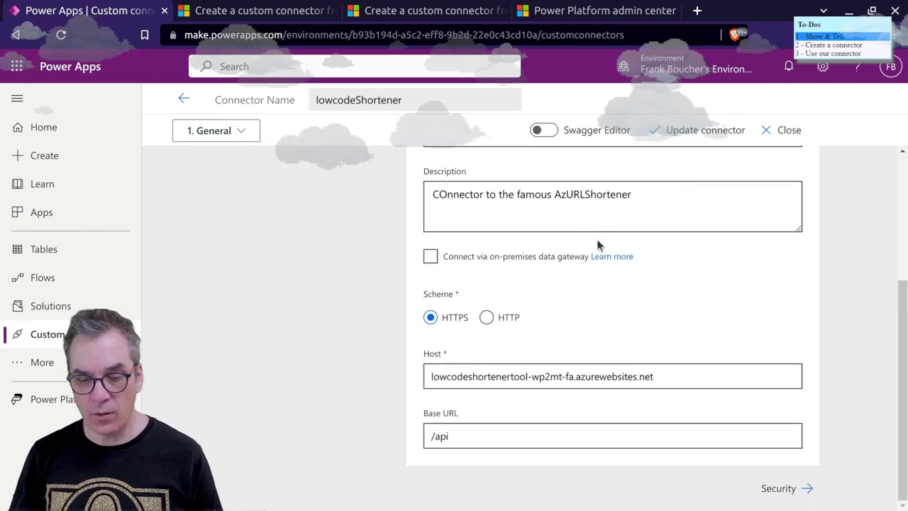
scroll(780, 433, "up", 3)
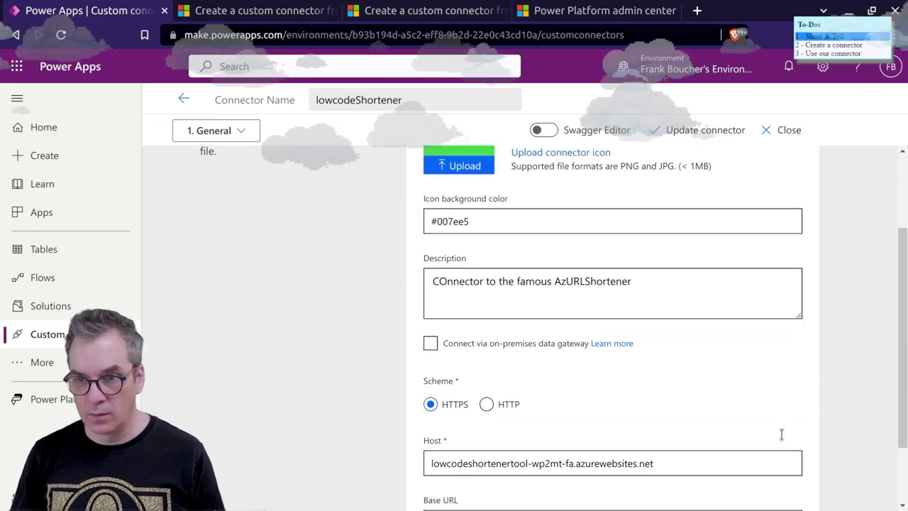
left_click(241, 132)
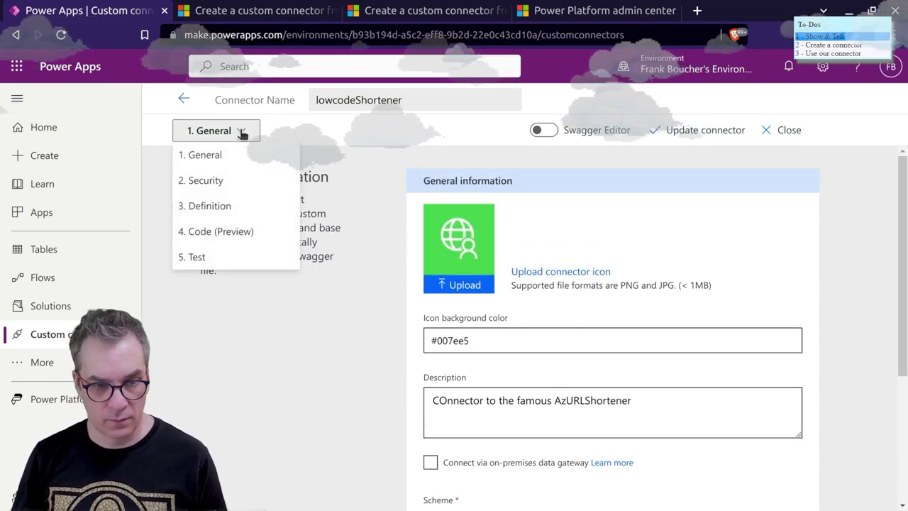
left_click(220, 206)
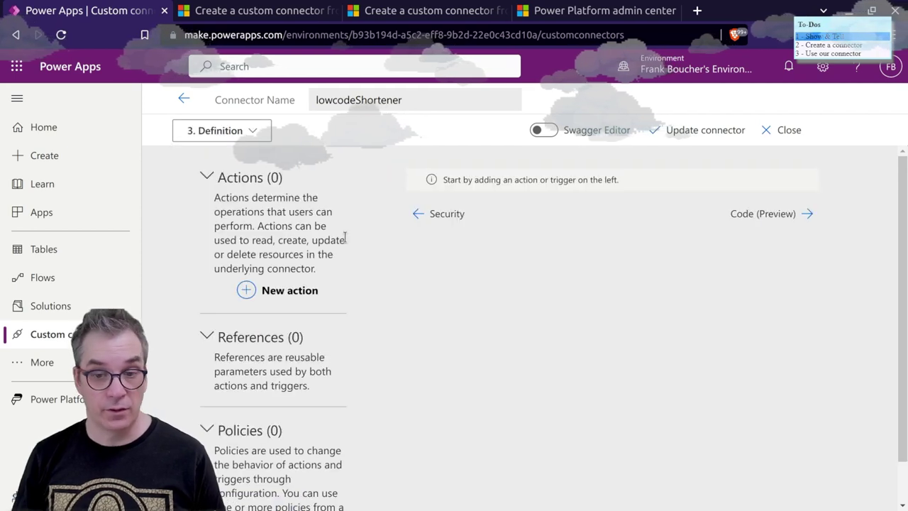
scroll(460, 265, "down", 1)
scroll(459, 265, "up", 1)
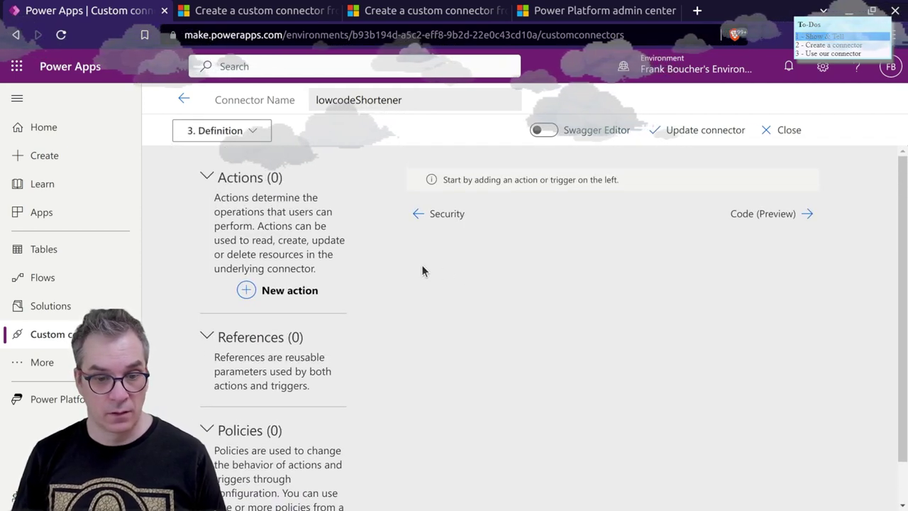
left_click(273, 292)
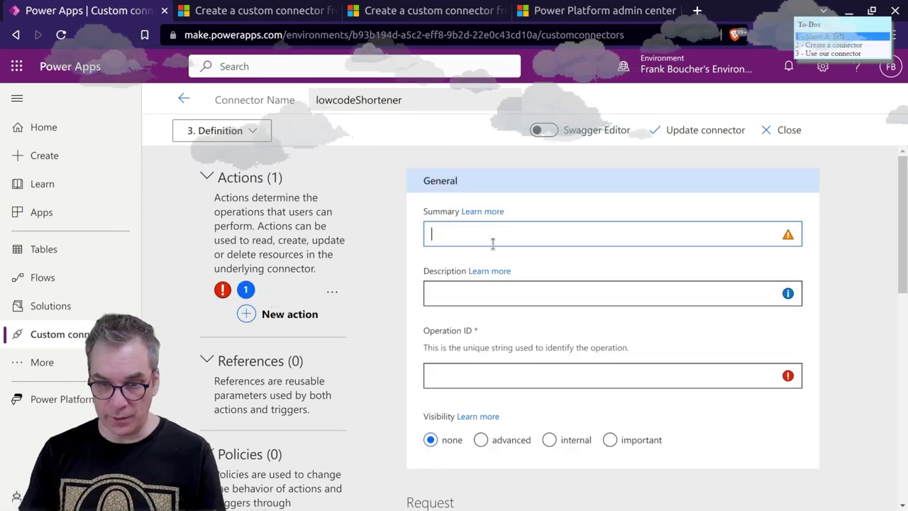
scroll(503, 277, "down", 2)
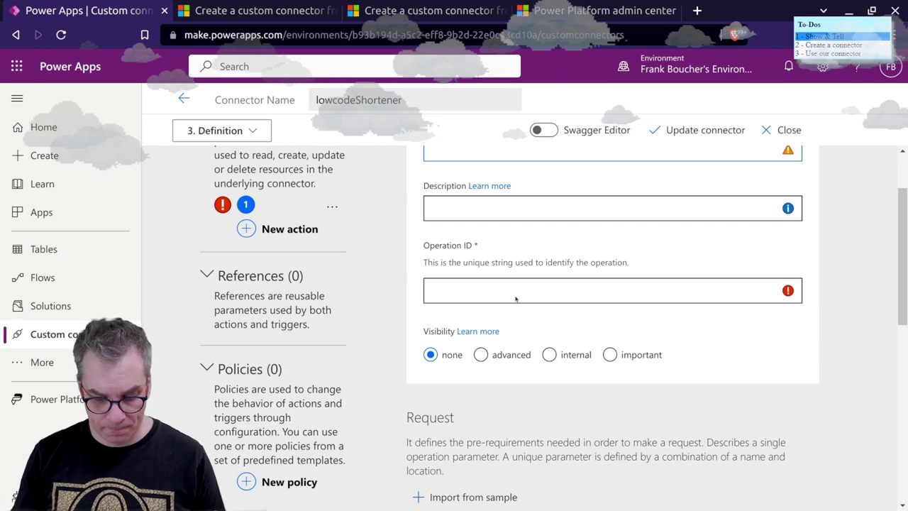
- Switch to the AzUrlShortener repository on GitHub and open the Cloud5mins.ShortenerTools.Functions folder under src in its code
key("alt+Tab")
left_click(78, 11)
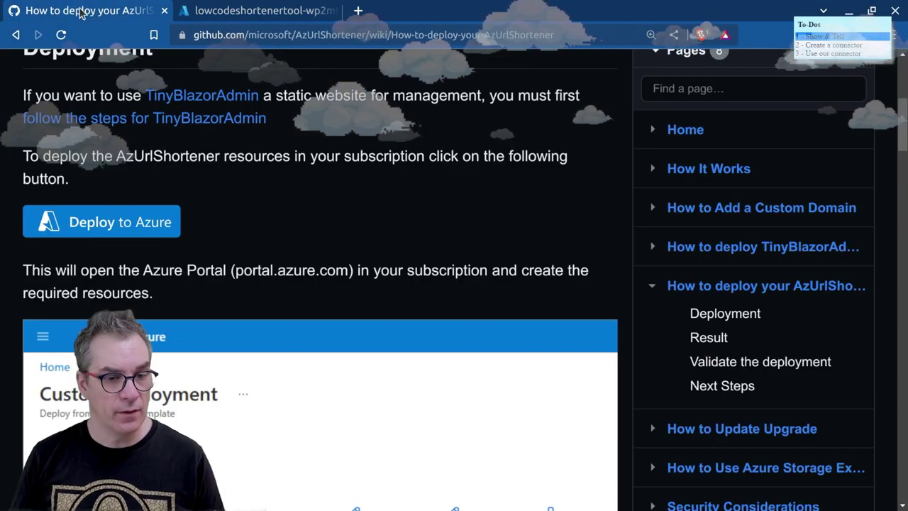
scroll(293, 260, "up", 3)
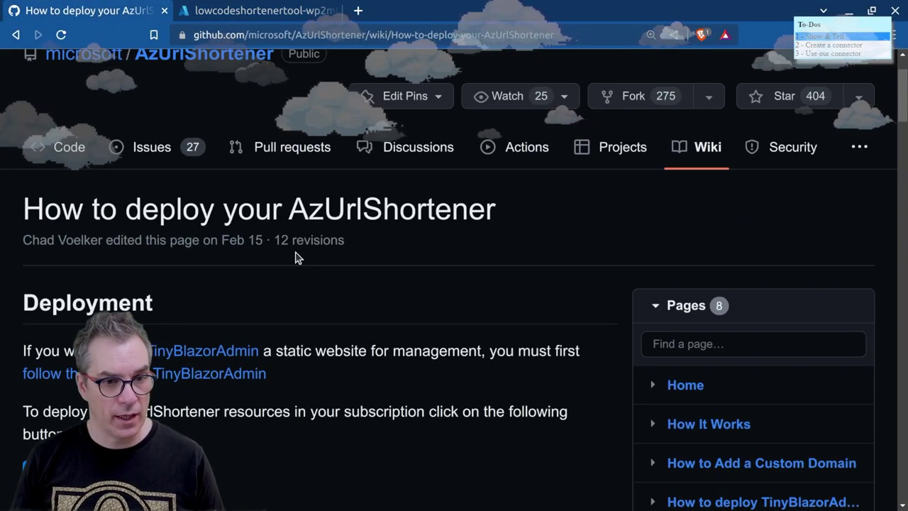
left_click(69, 148)
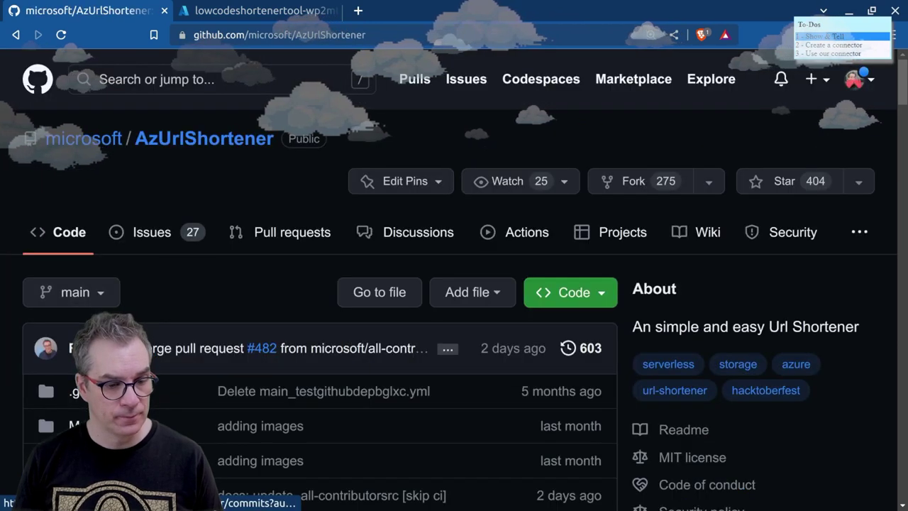
scroll(162, 203, "down", 2)
left_click(81, 290)
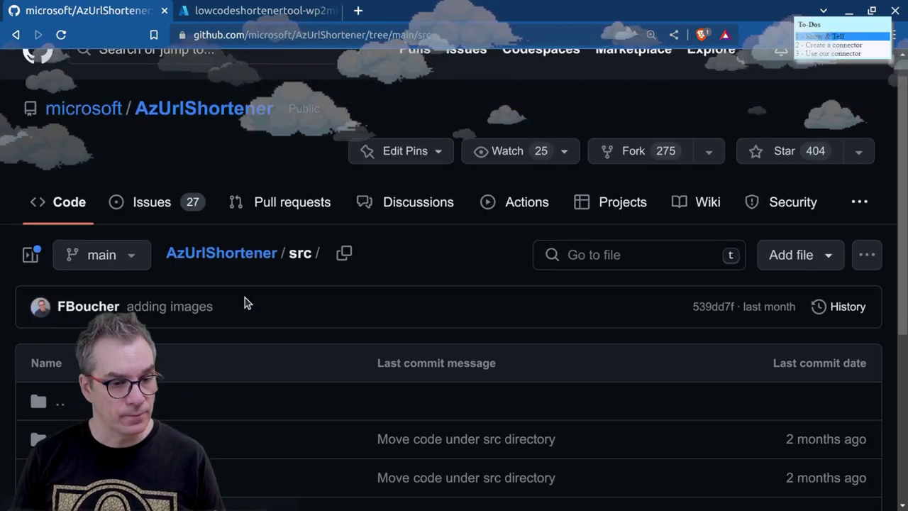
scroll(245, 300, "down", 4)
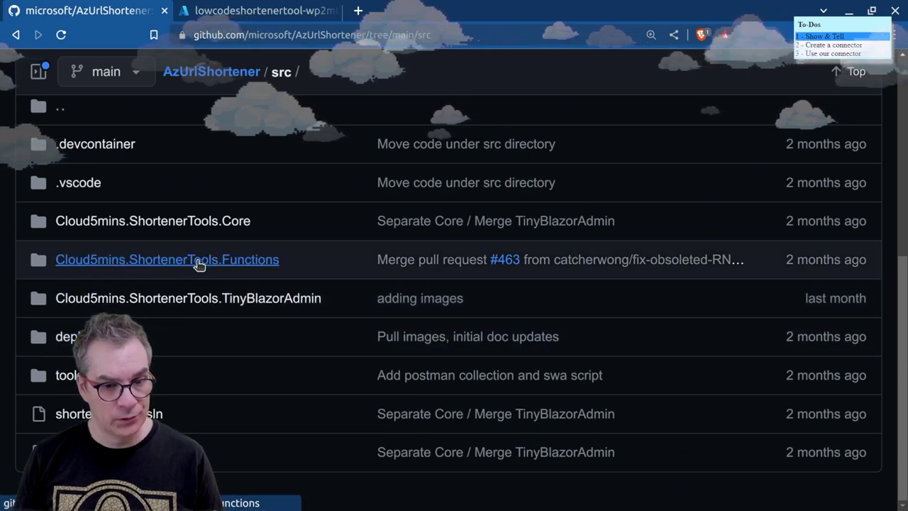
left_click(196, 260)
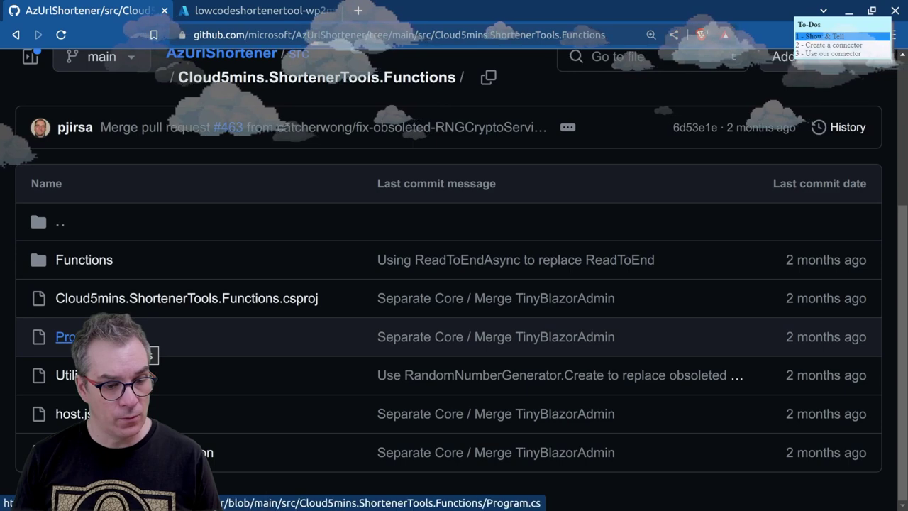
left_click(78, 337)
scroll(283, 344, "down", 5)
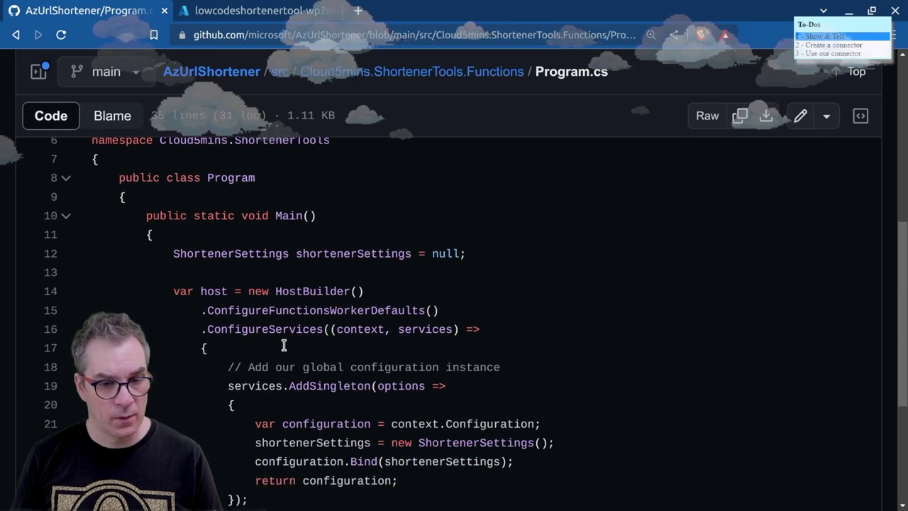
key("alt+Left")
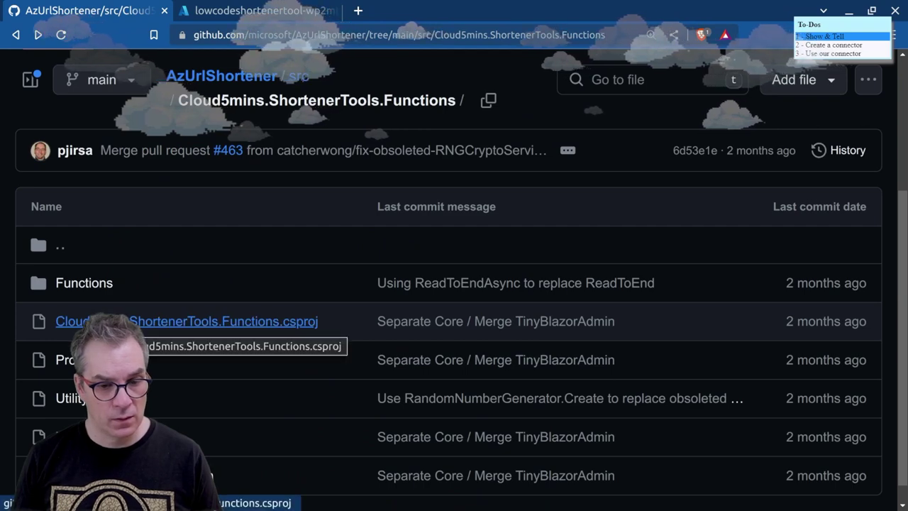
- Open UrlRedirect.cs from the Functions subfolder and copy the function name UrlRedirect from its Function attribute
left_click(85, 288)
scroll(270, 322, "down", 1)
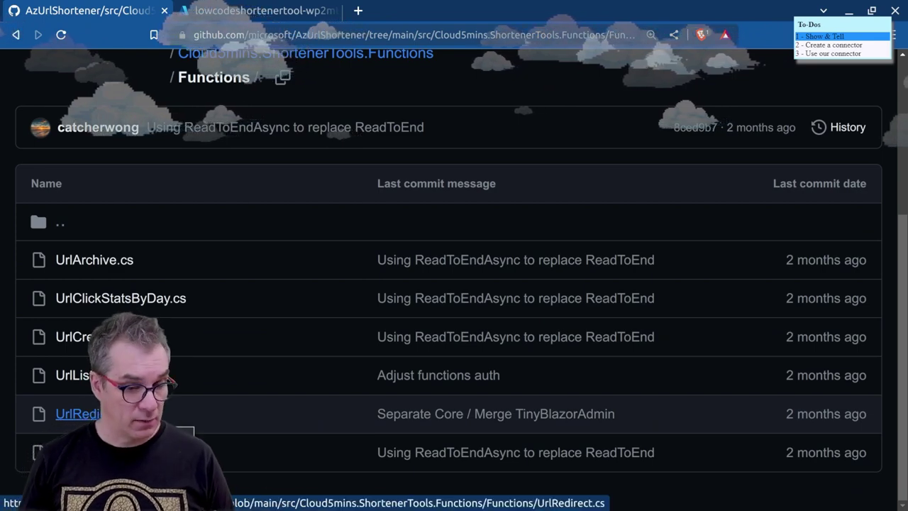
left_click(78, 413)
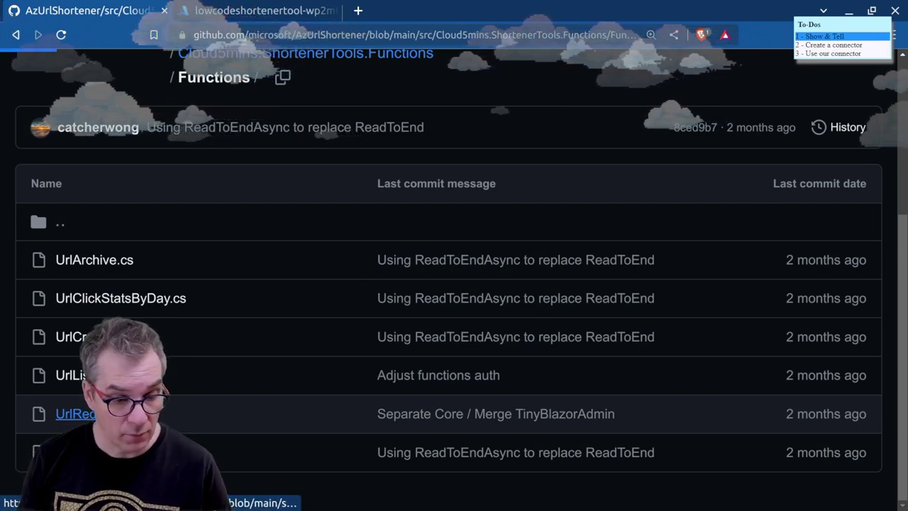
scroll(160, 369, "down", 5)
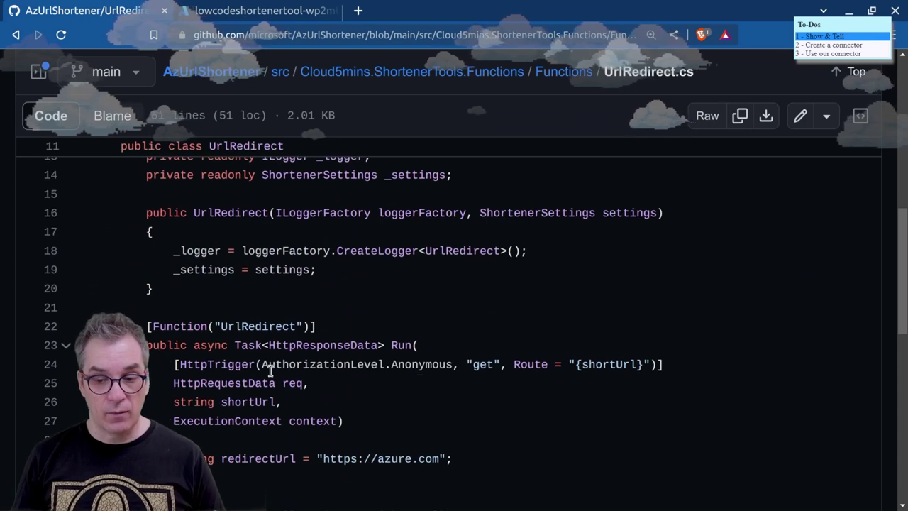
double_click(263, 326)
key("ctrl+c")
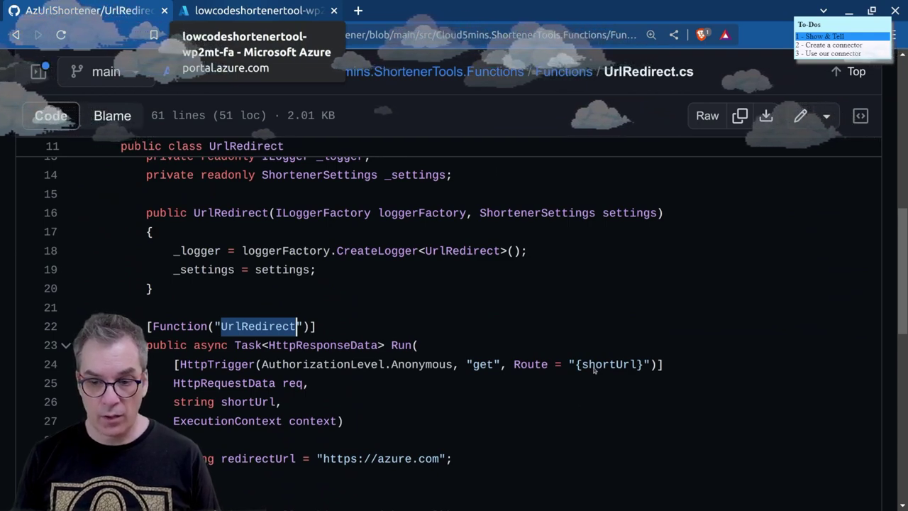
- Return to the Power Apps connector and paste UrlRedirect as the new action's summary
key("alt+Tab")
scroll(567, 323, "up", 2)
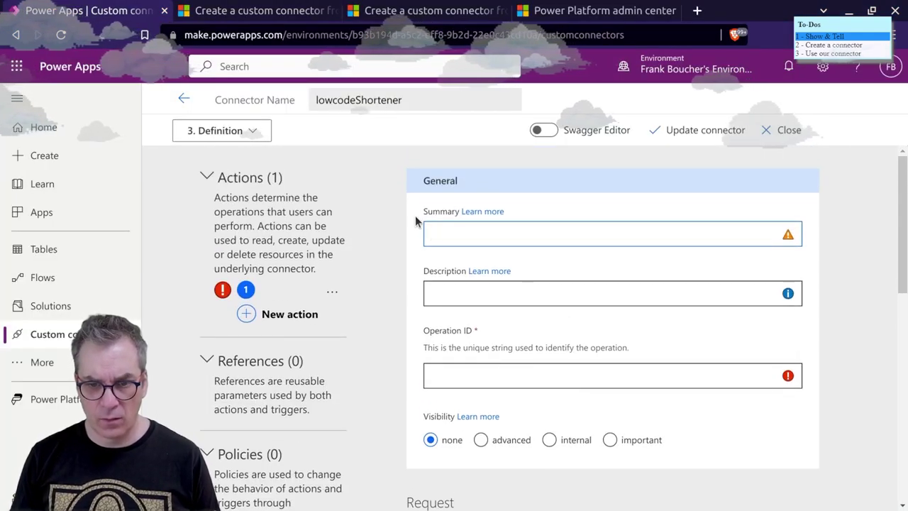
left_click(436, 233)
key("ctrl+v")
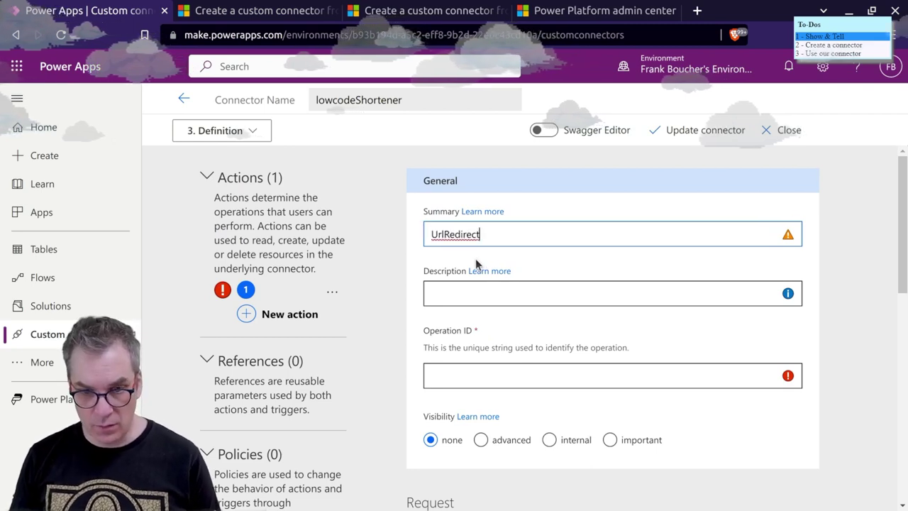
- Set the action's description to "Redirect to the long URL" and its operation ID to UrlRedirect
left_click(470, 292)
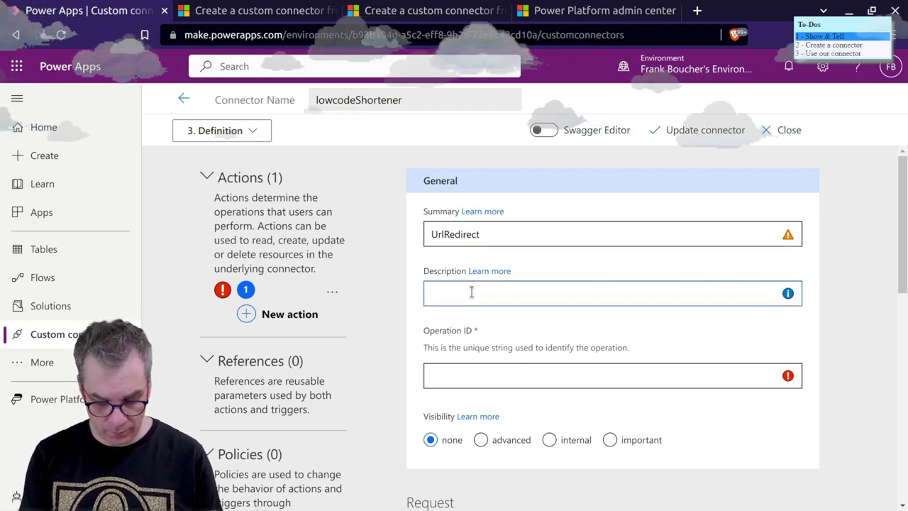
type("Rectic")
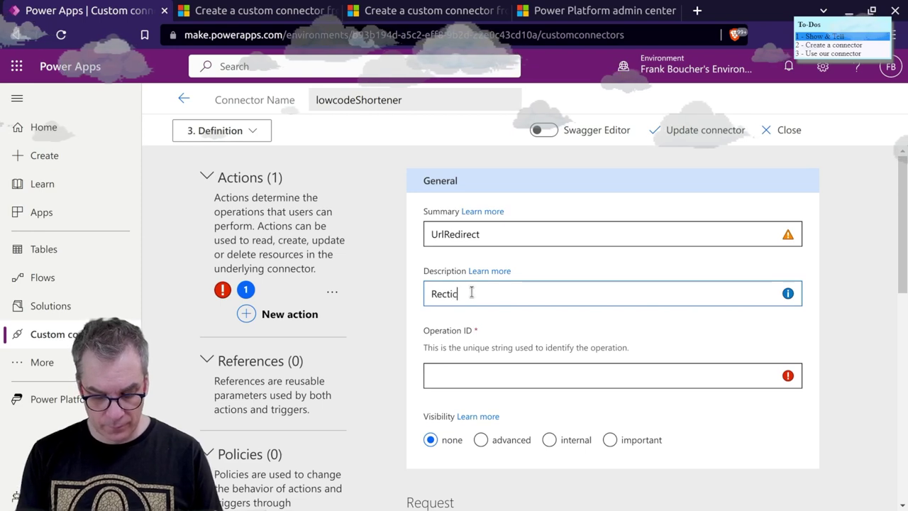
type("t t")
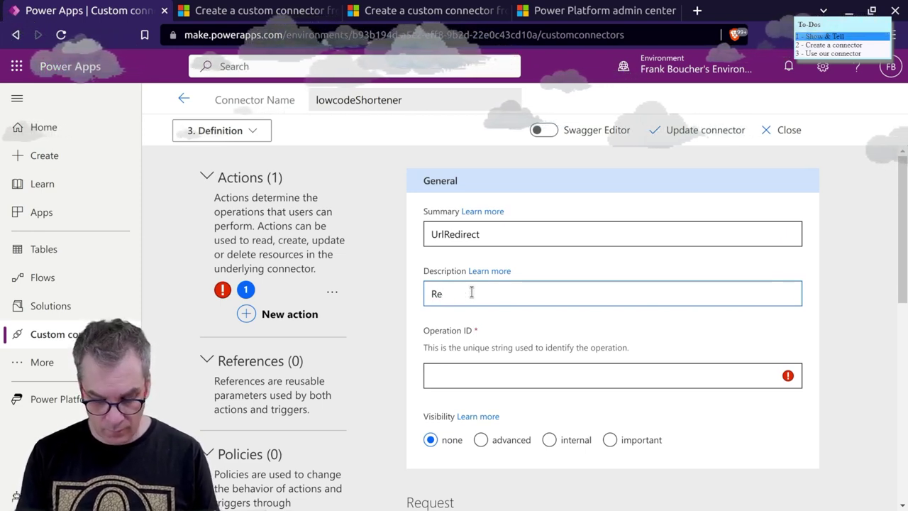
type("direct to th")
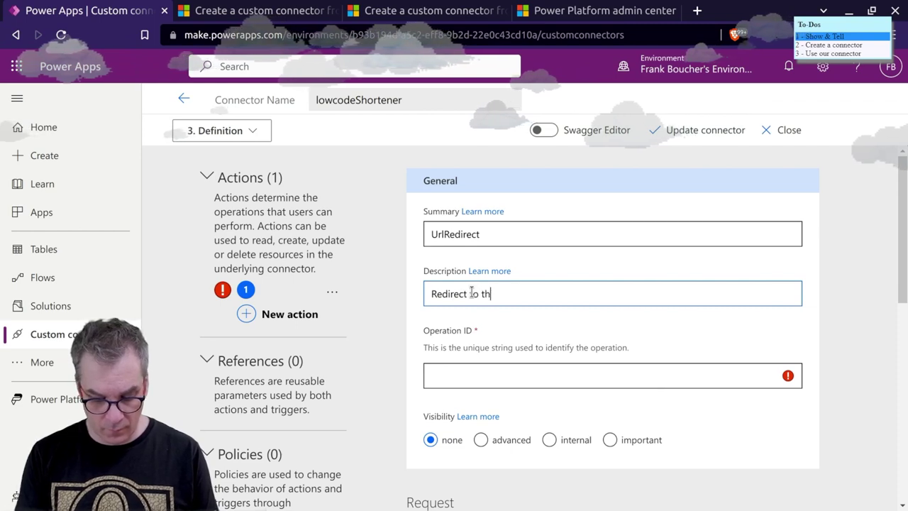
type("e long")
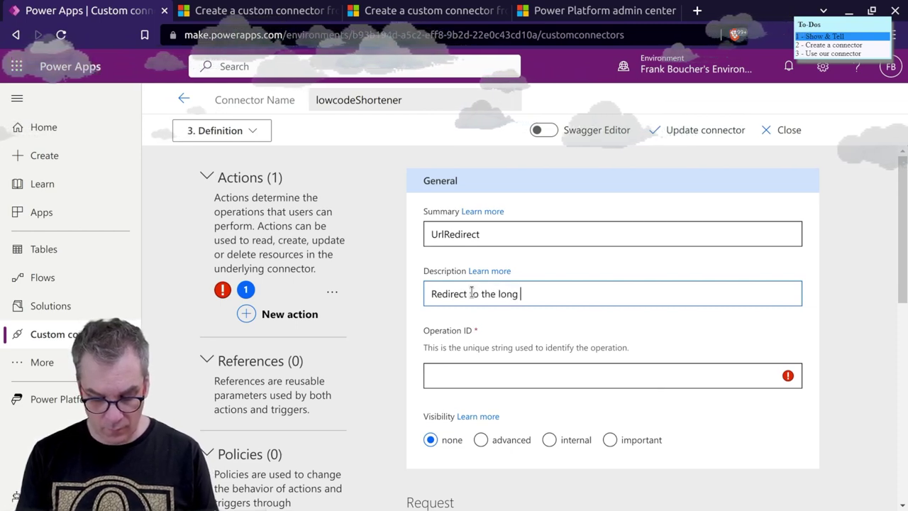
type(" URL")
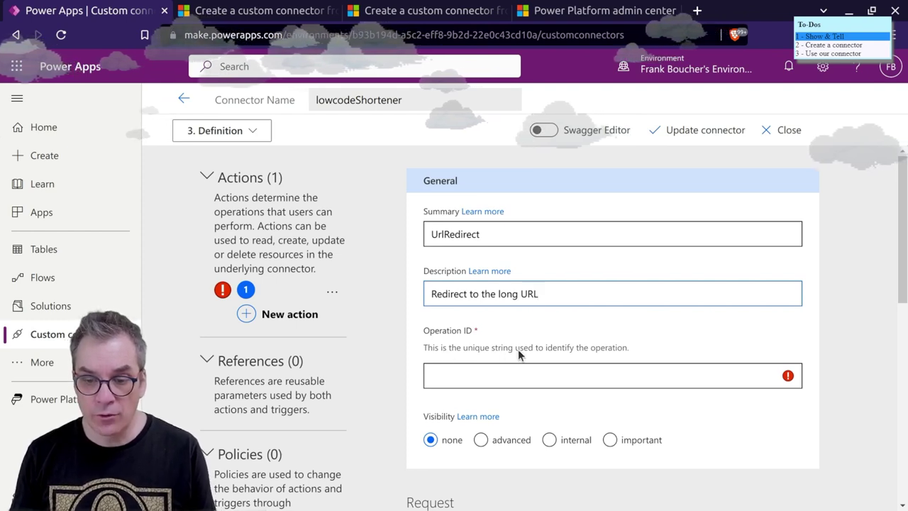
left_click(577, 371)
key("ctrl+v")
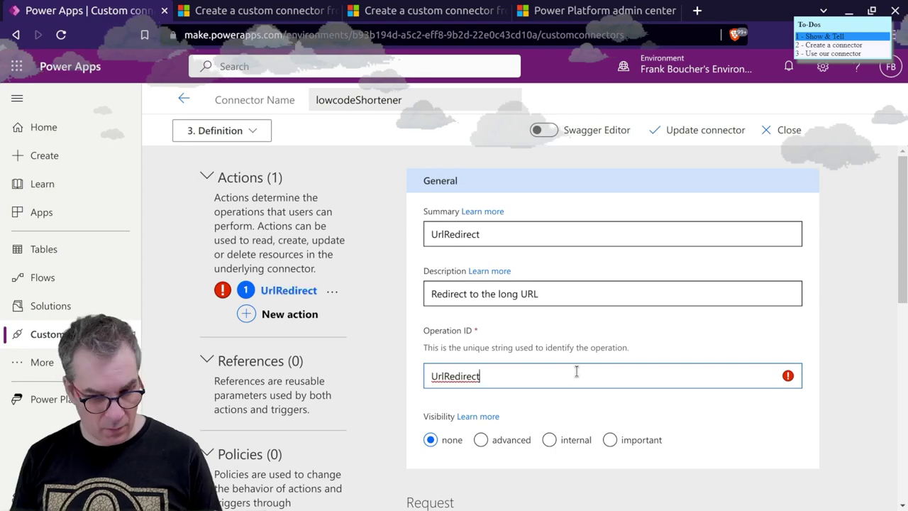
- Start importing the UrlRedirect action's request from a sample and set its verb to GET
scroll(576, 371, "down", 1)
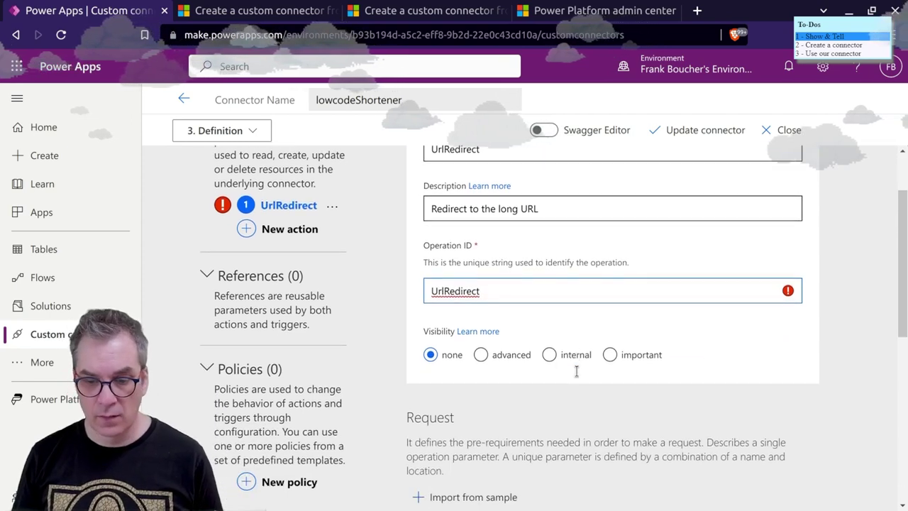
scroll(576, 370, "down", 1)
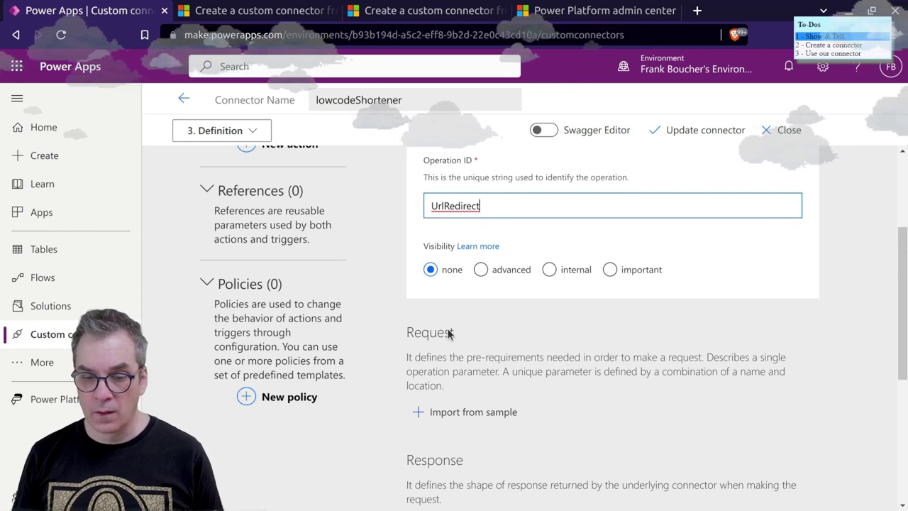
scroll(471, 359, "down", 1)
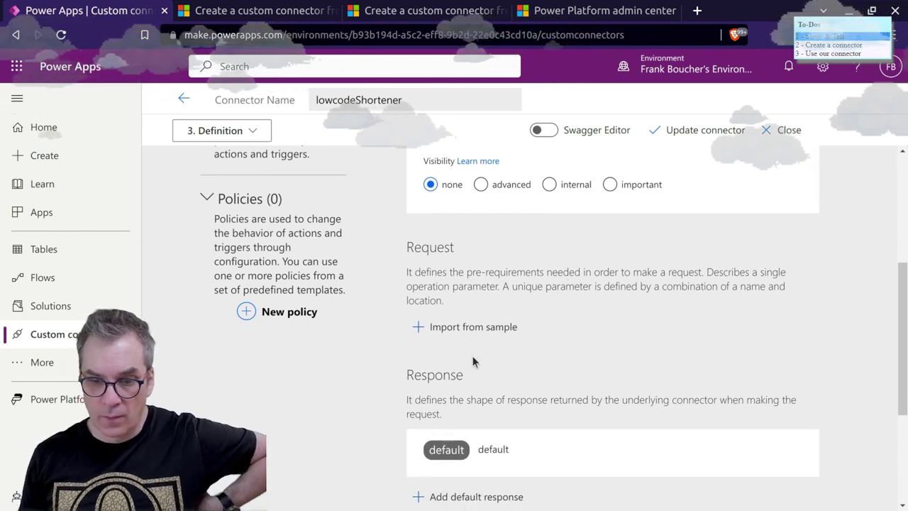
scroll(479, 328, "up", 1)
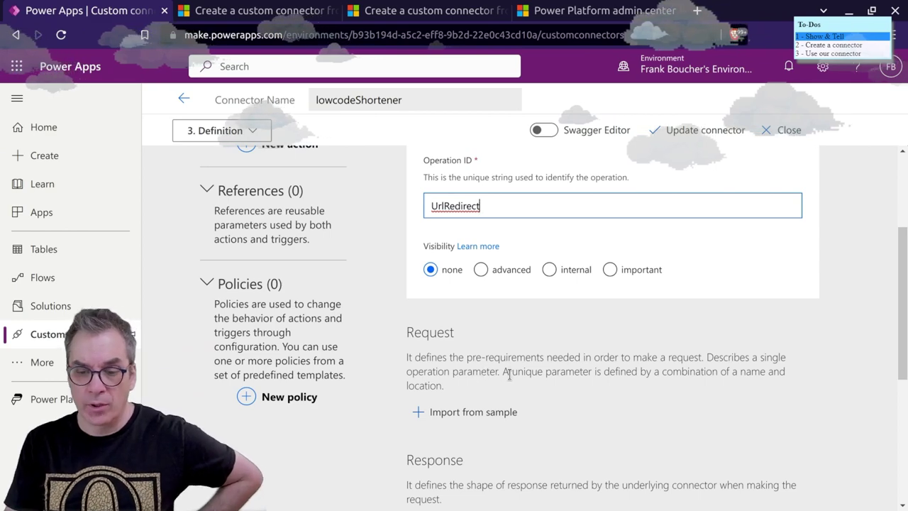
left_click(511, 412)
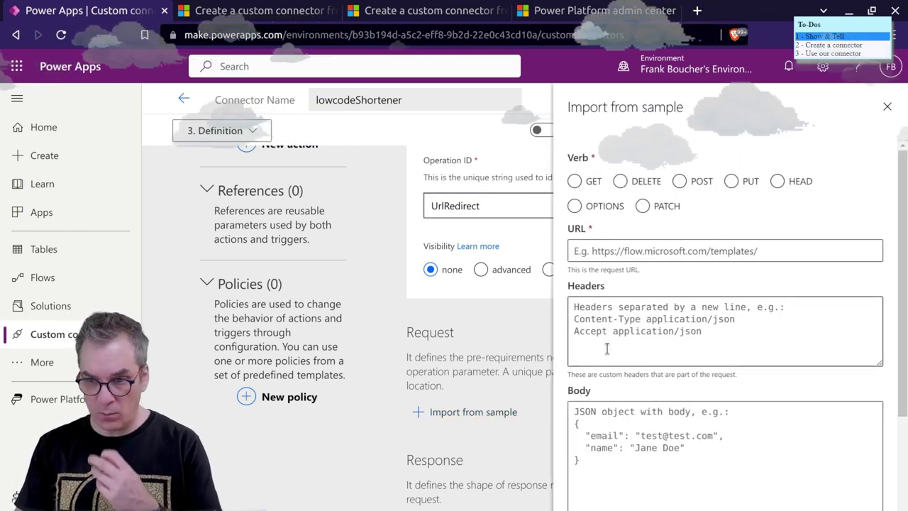
left_click(575, 181)
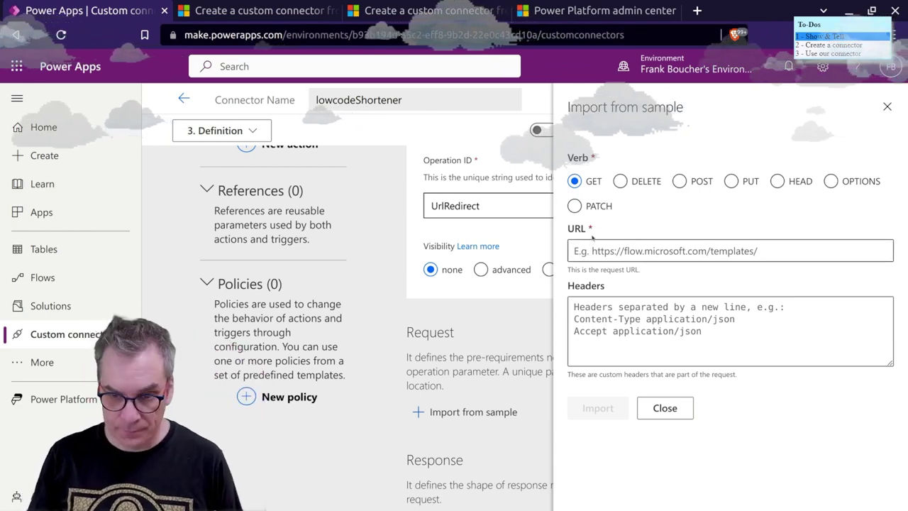
- Switch to the Azure portal, reopen the lowcodeshortenertool-wp2mt-fa function app from its resource group, and copy its URL
key("alt+Tab")
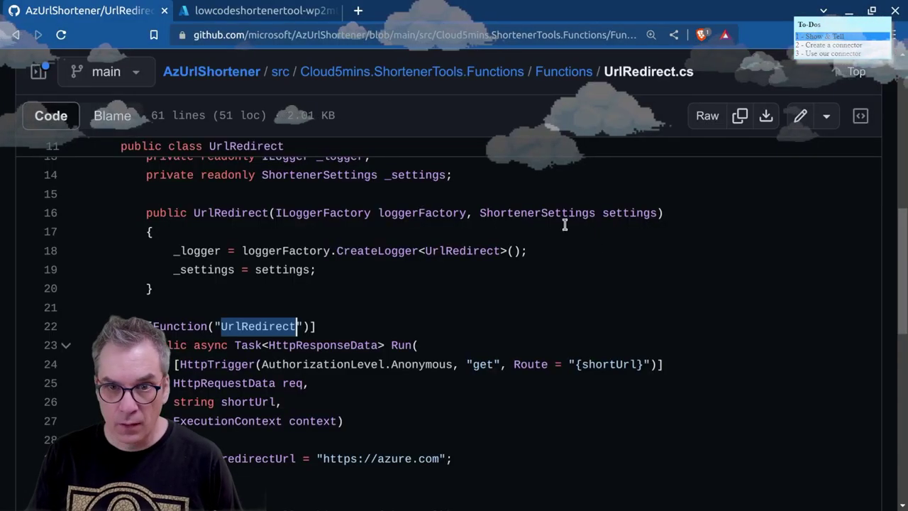
key("ctrl+Tab")
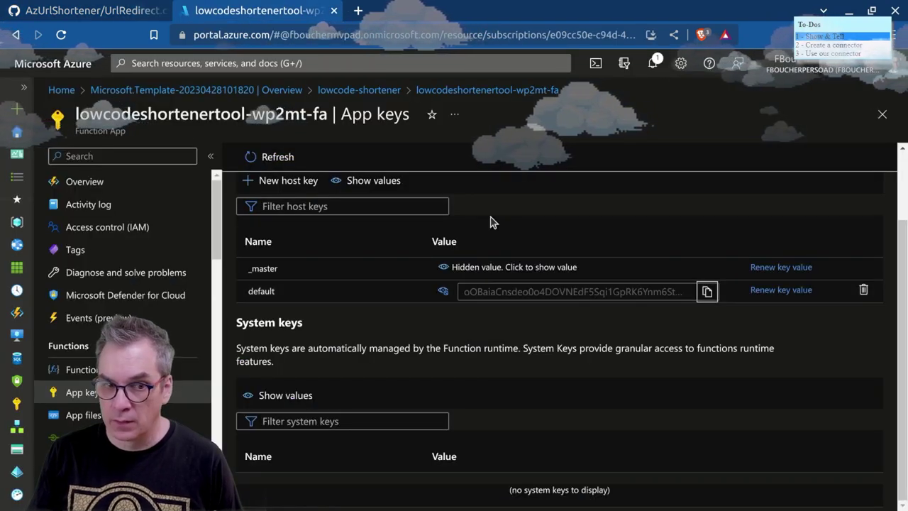
left_click(75, 191)
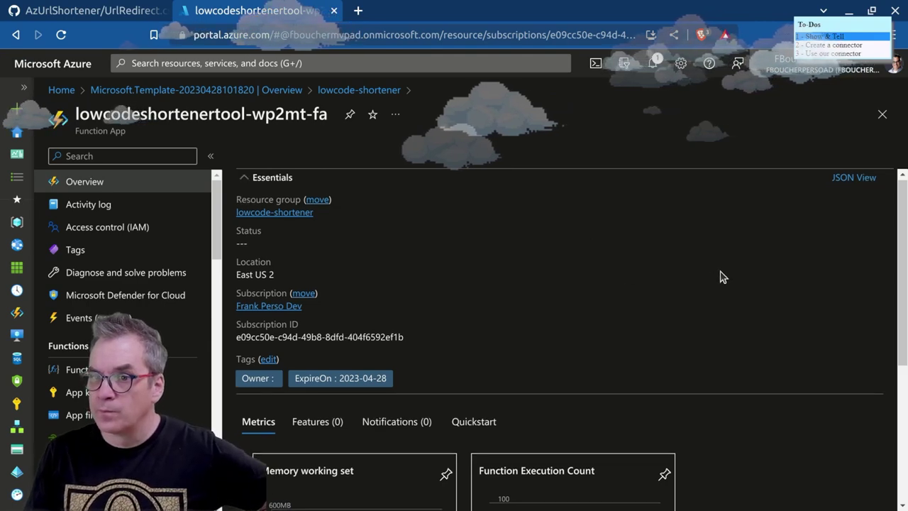
scroll(719, 280, "down", 3)
scroll(722, 284, "up", 3)
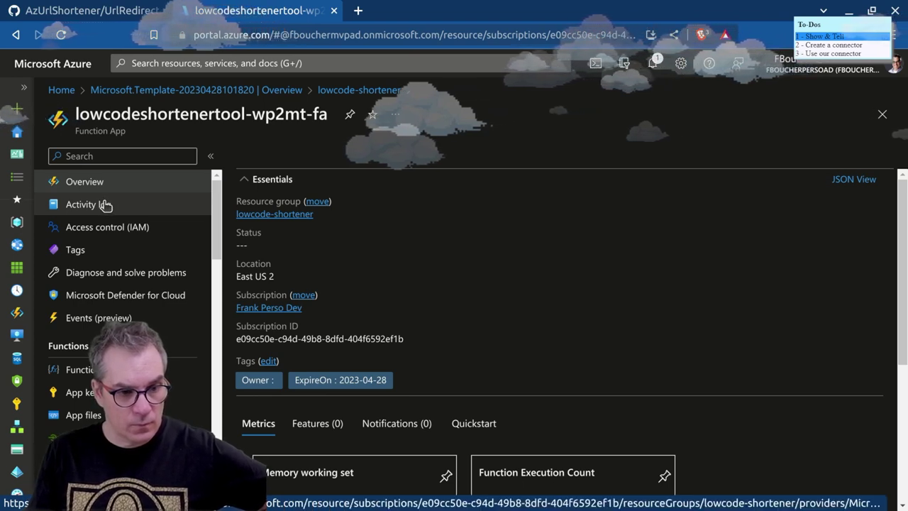
scroll(459, 283, "down", 4)
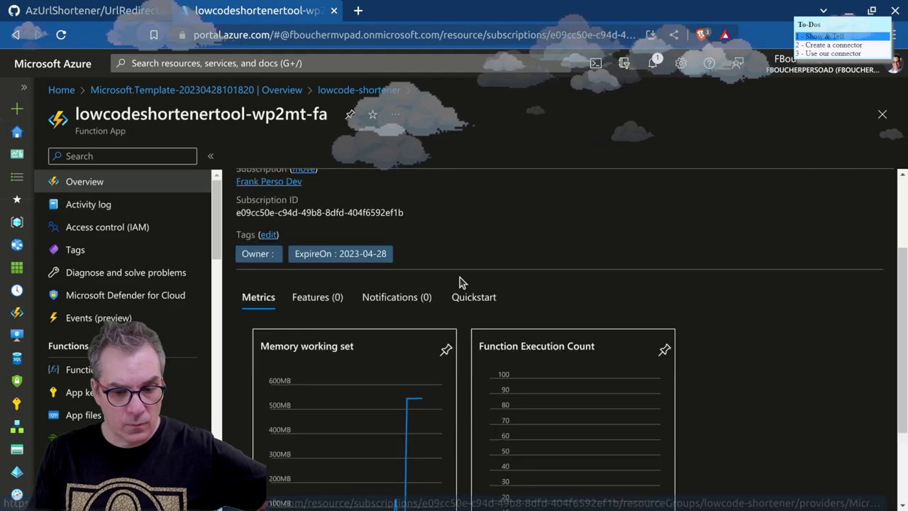
scroll(460, 282, "up", 4)
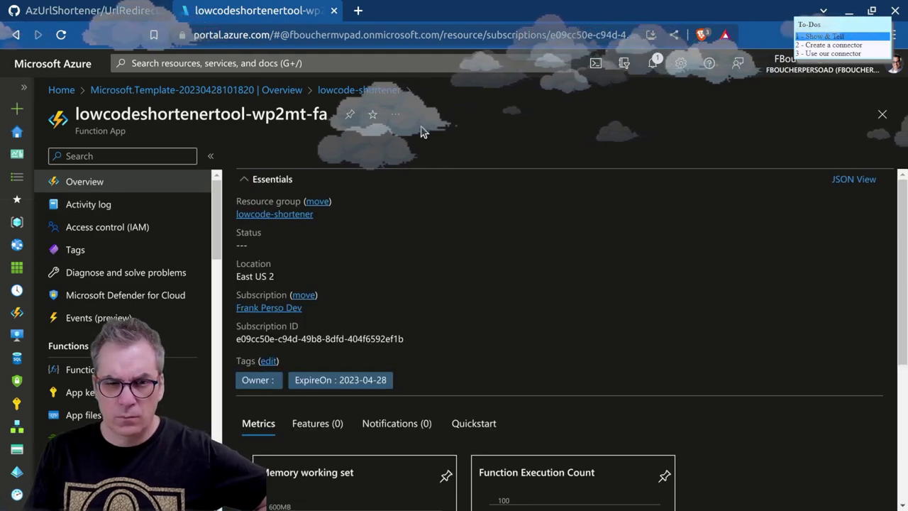
left_click(259, 90)
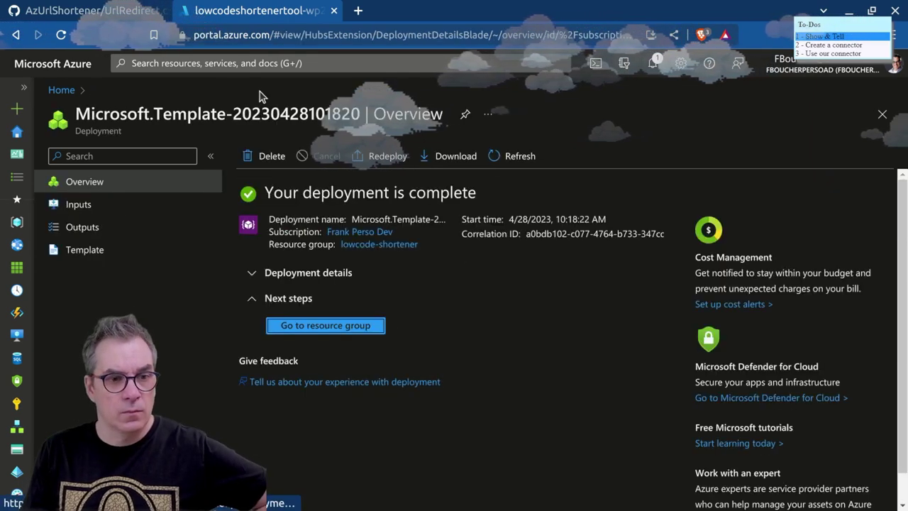
left_click(323, 326)
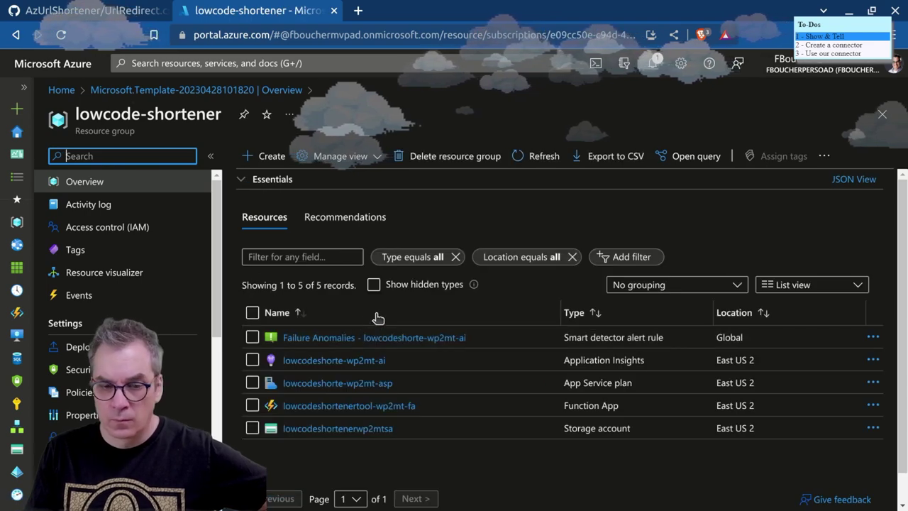
left_click(325, 405)
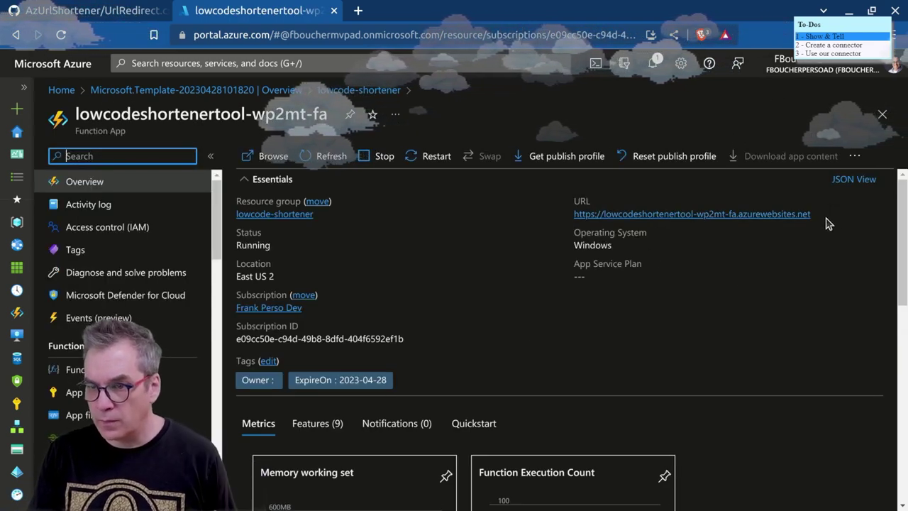
left_click(819, 214)
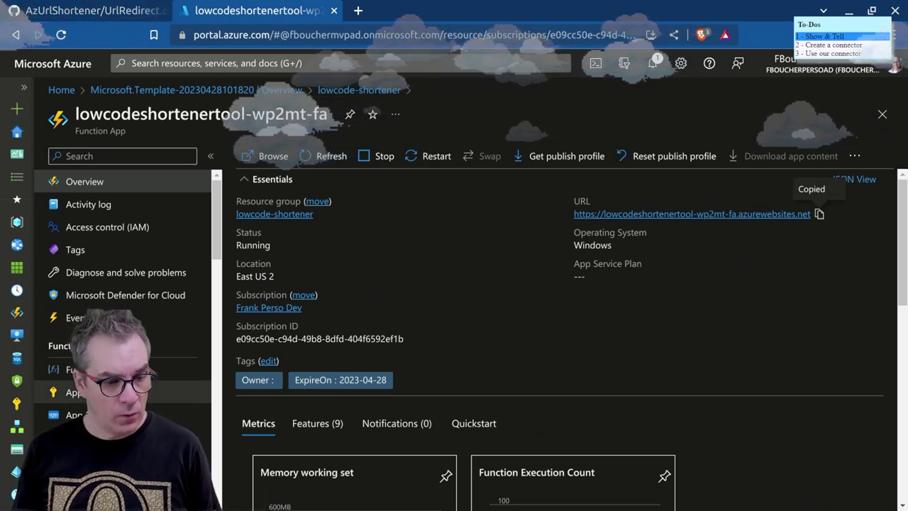
- Open the UrlRedirect function from the function app's list of functions and view its Code + Test page
left_click(71, 369)
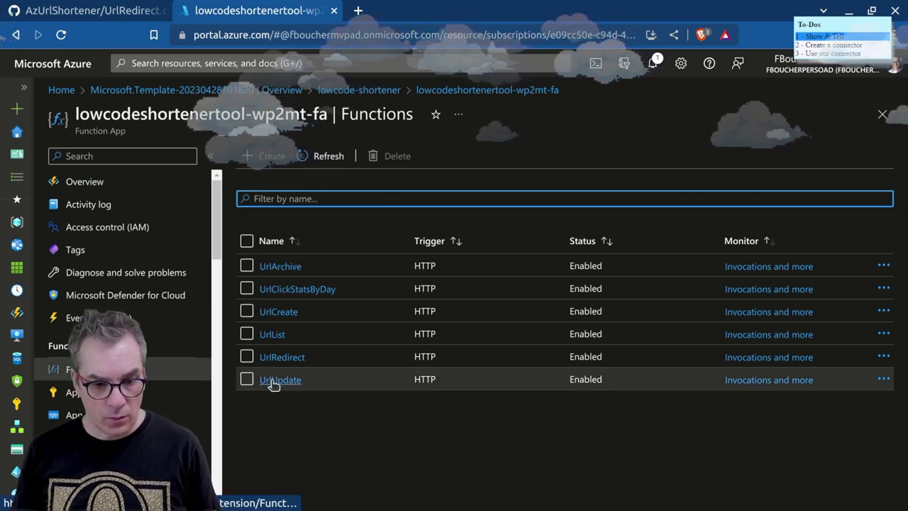
left_click(279, 358)
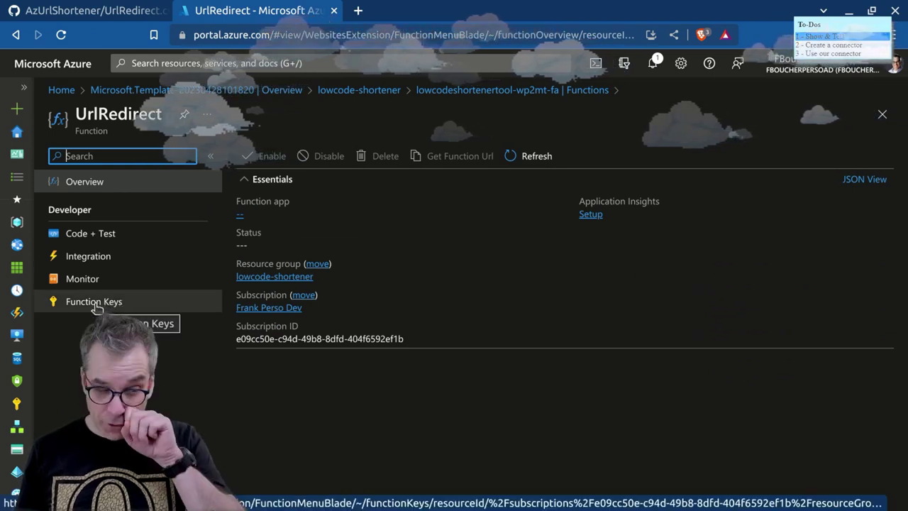
left_click(103, 234)
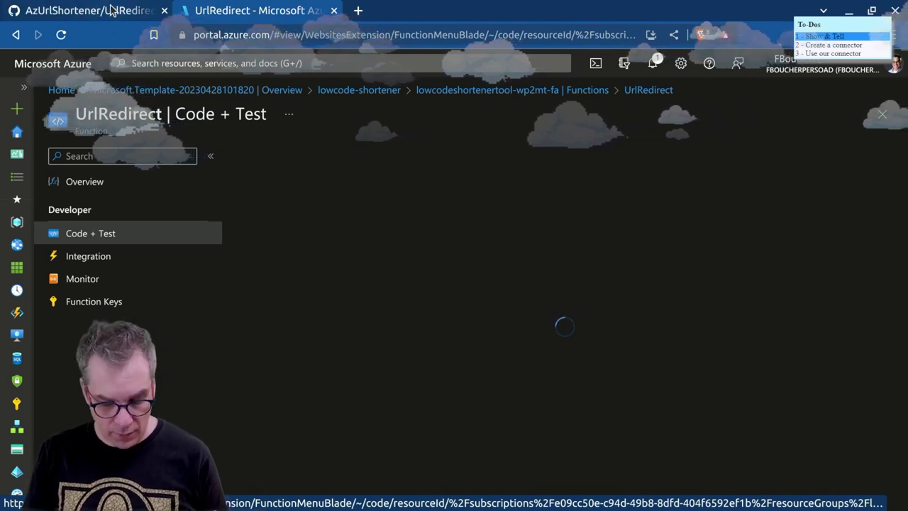
- Return to the Power Apps connector and set the sample request URL to the copied function app address followed by /api/urlredirect/{}
key("alt+Tab")
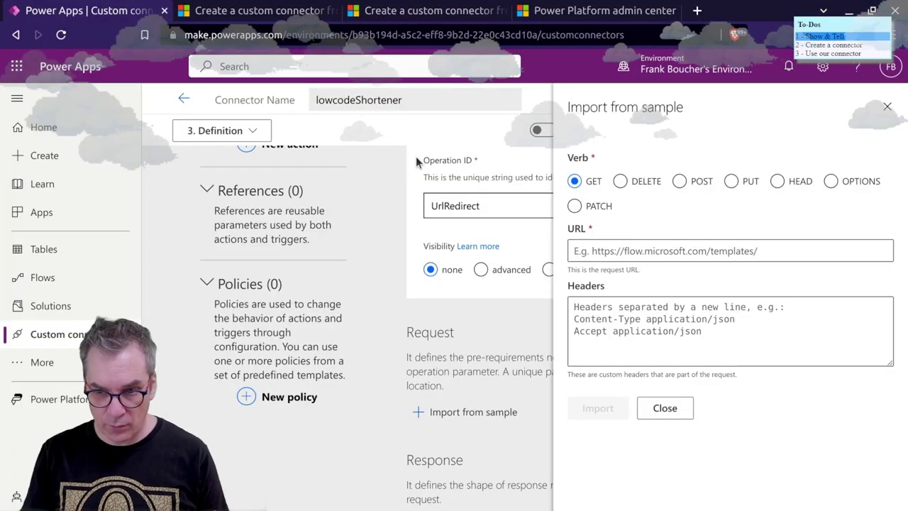
left_click(624, 254)
key("ctrl+v")
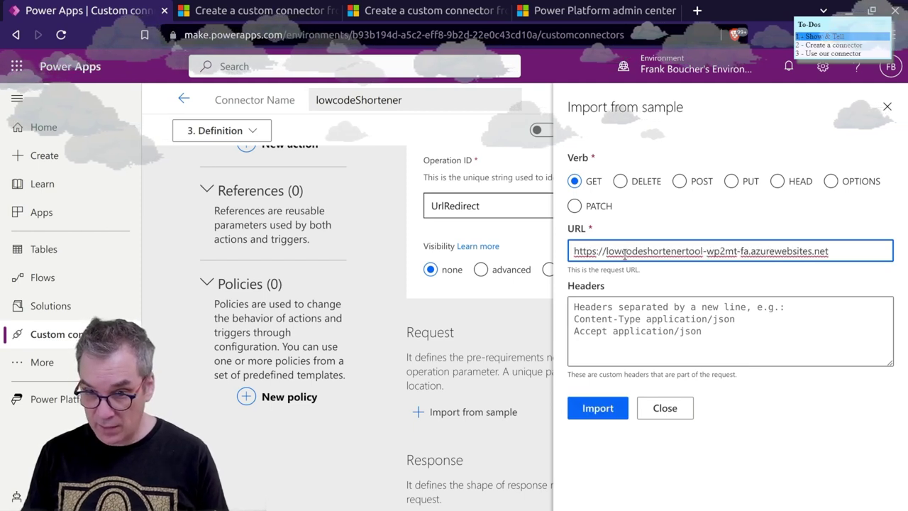
type("/api")
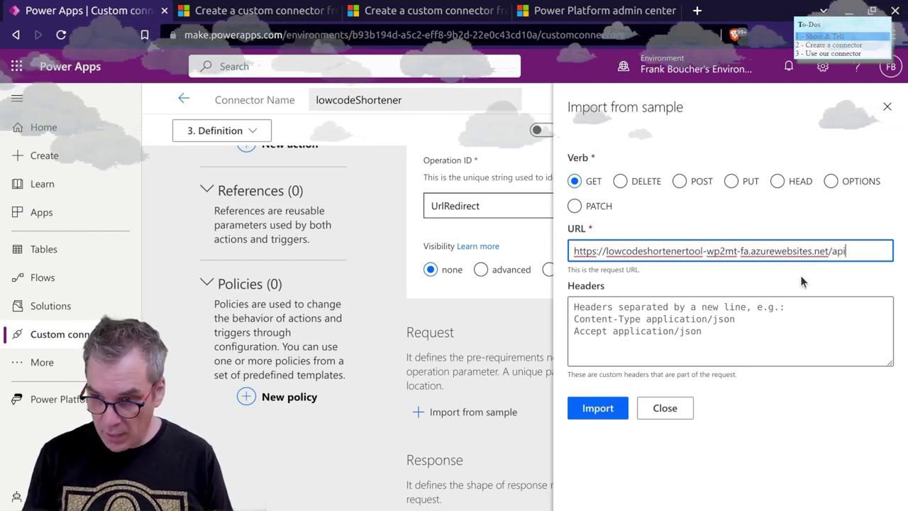
type("/")
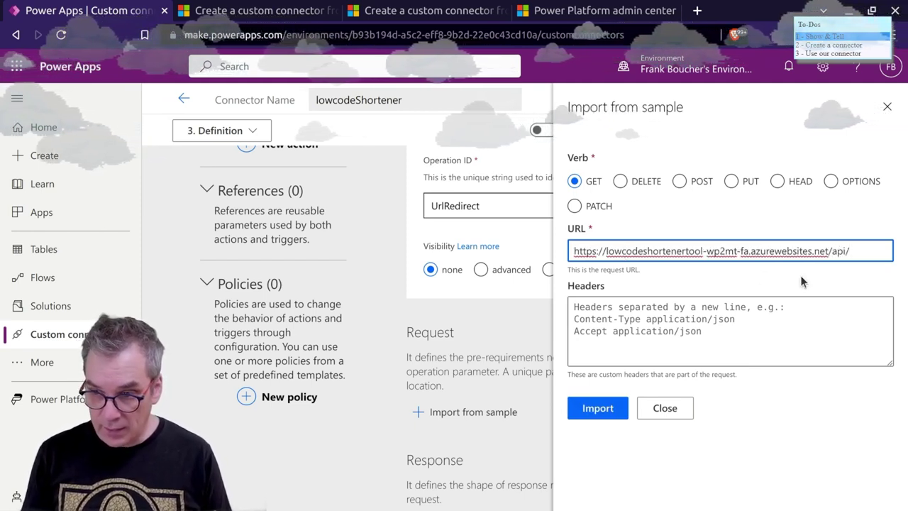
type("u")
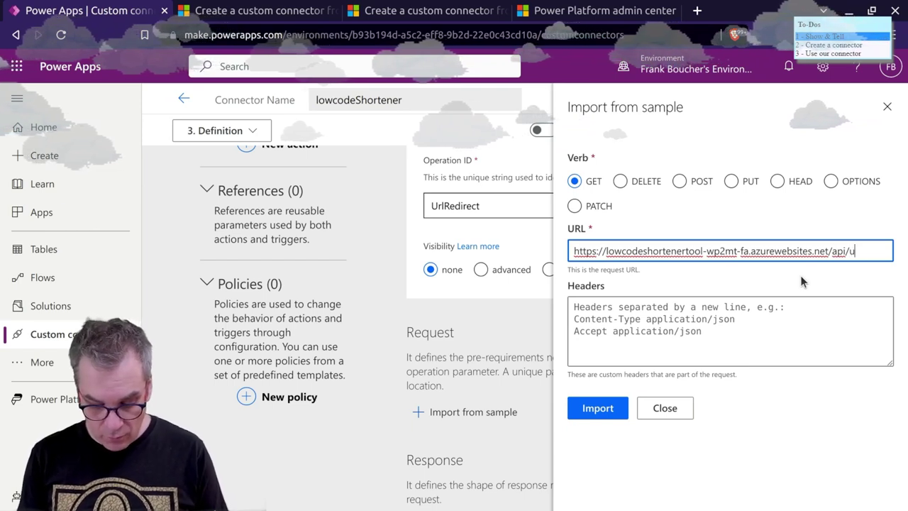
type("rlredirec")
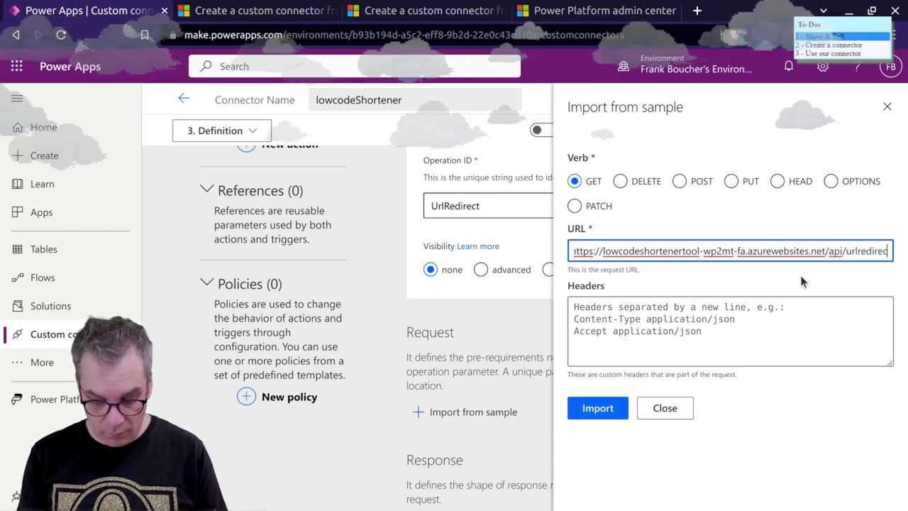
type("t/")
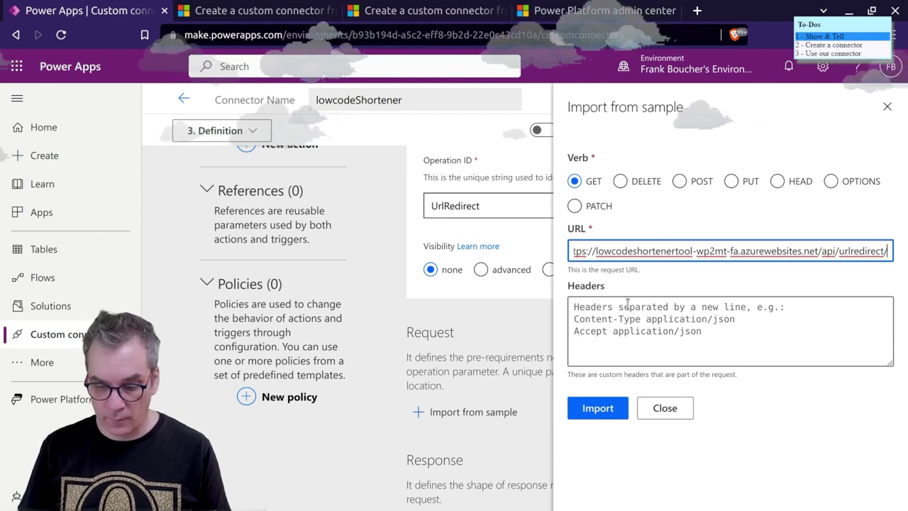
type("{}")
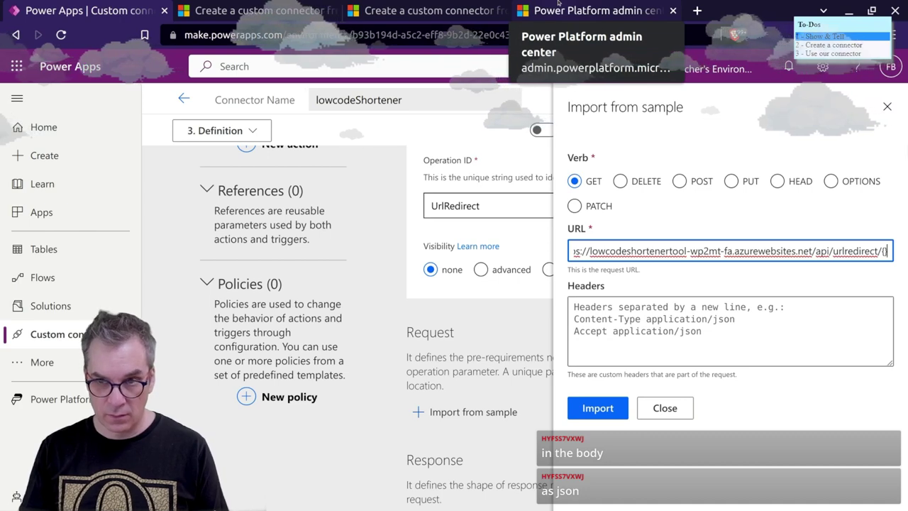
- Switch to the Azure portal, view the UrlRedirect function's overview, and reopen the lowcodeshortenertool-wp2mt-fa function app from the lowcode-shortener resource group
key("alt+Tab")
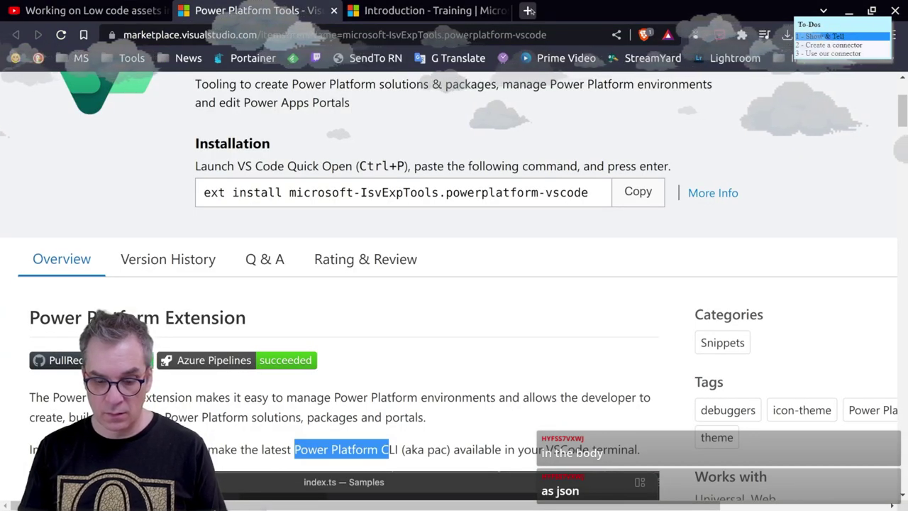
key("alt+Tab")
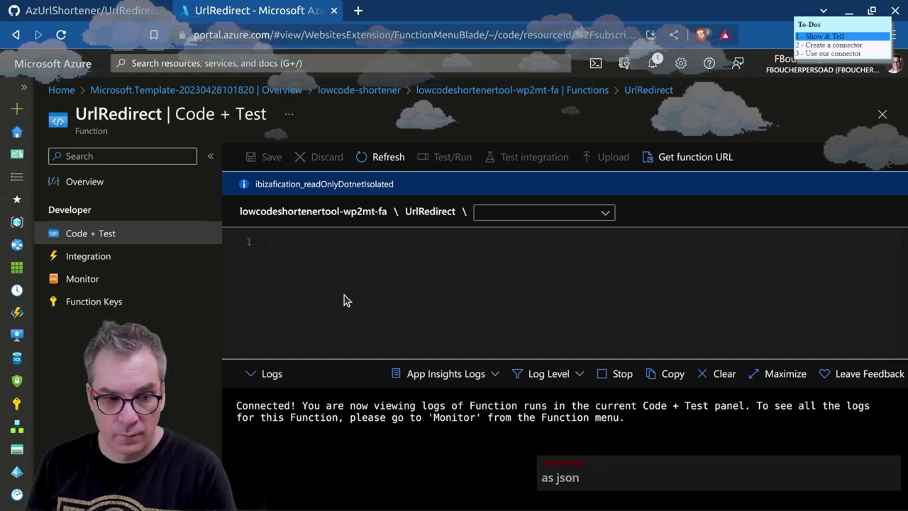
left_click(85, 183)
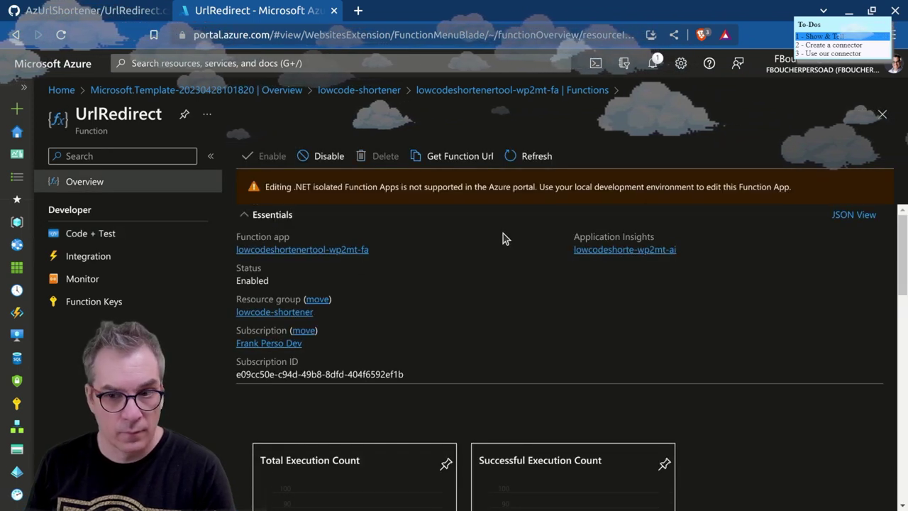
left_click(377, 93)
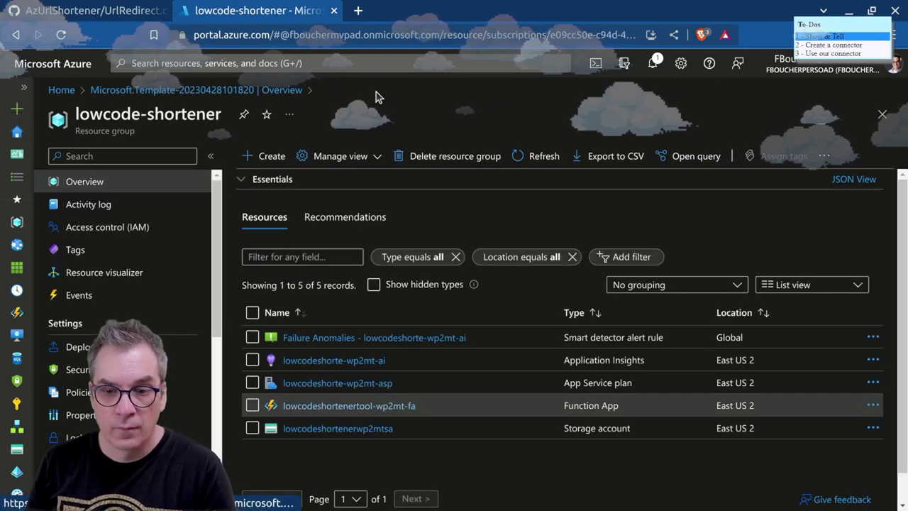
left_click(357, 411)
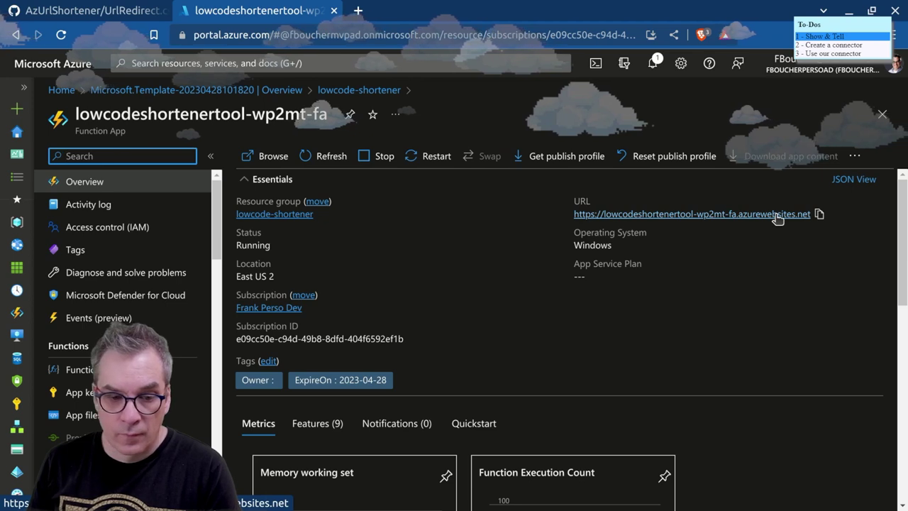
- Open the function app's API definition page and look through its API and monitoring options
scroll(121, 326, "down", 4)
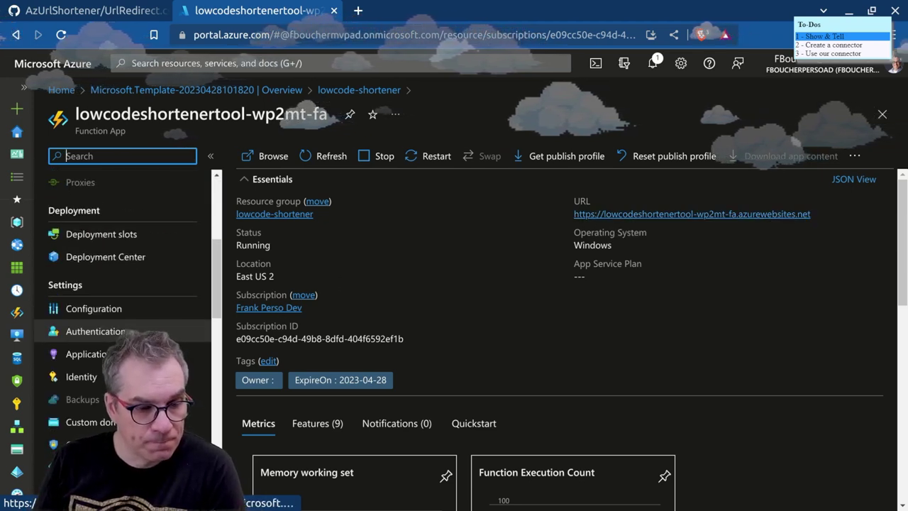
scroll(121, 334, "down", 5)
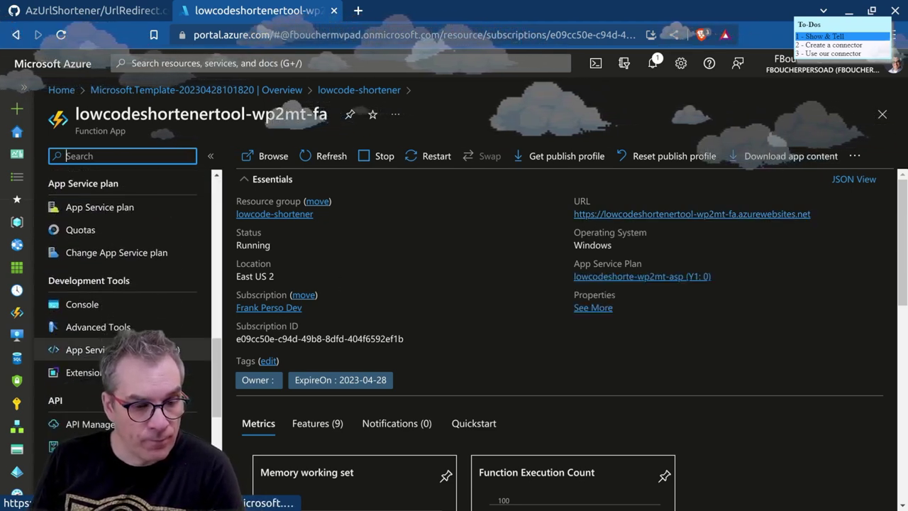
scroll(120, 347, "down", 2)
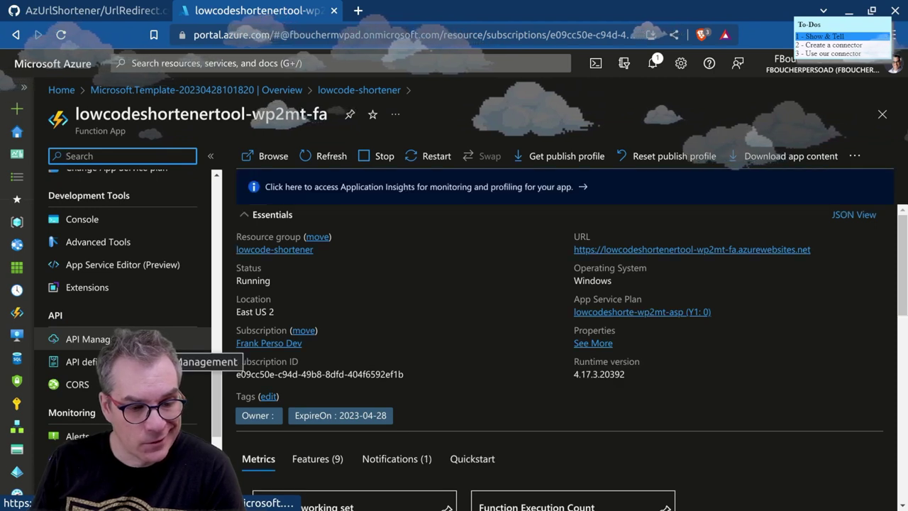
left_click(82, 362)
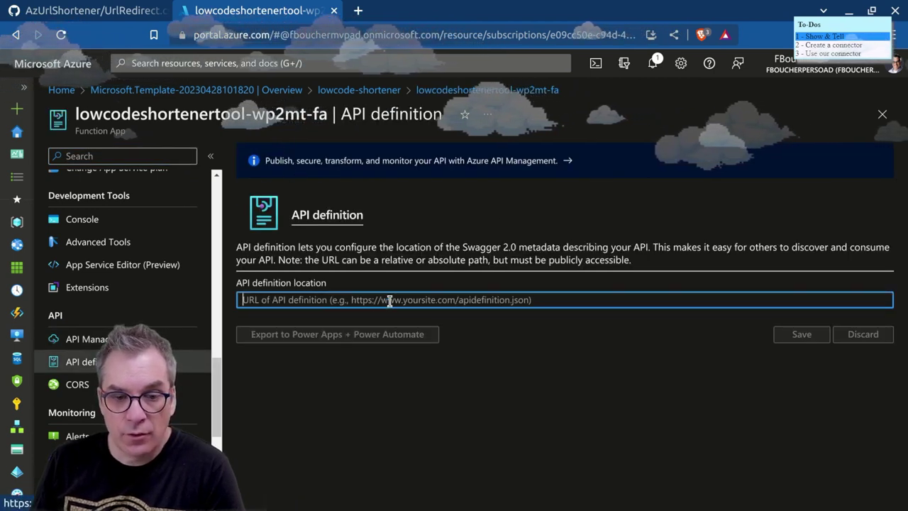
scroll(120, 319, "down", 2)
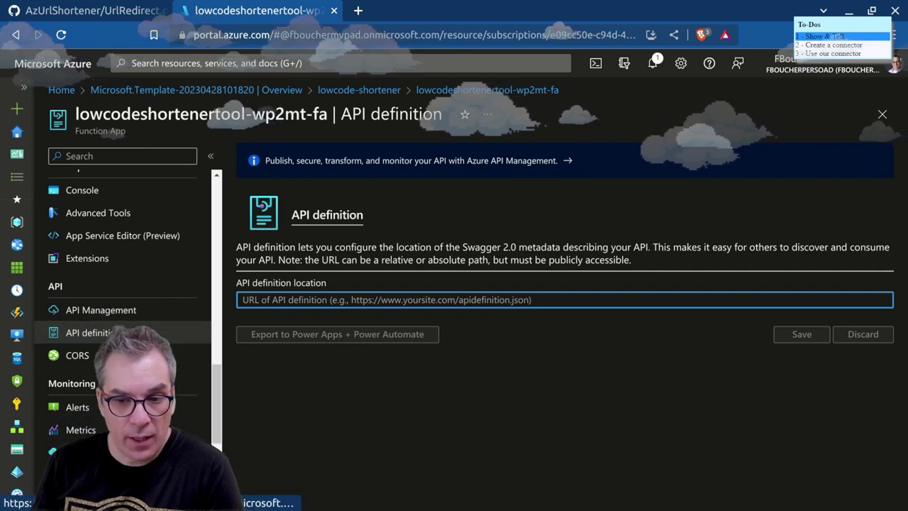
scroll(107, 354, "down", 2)
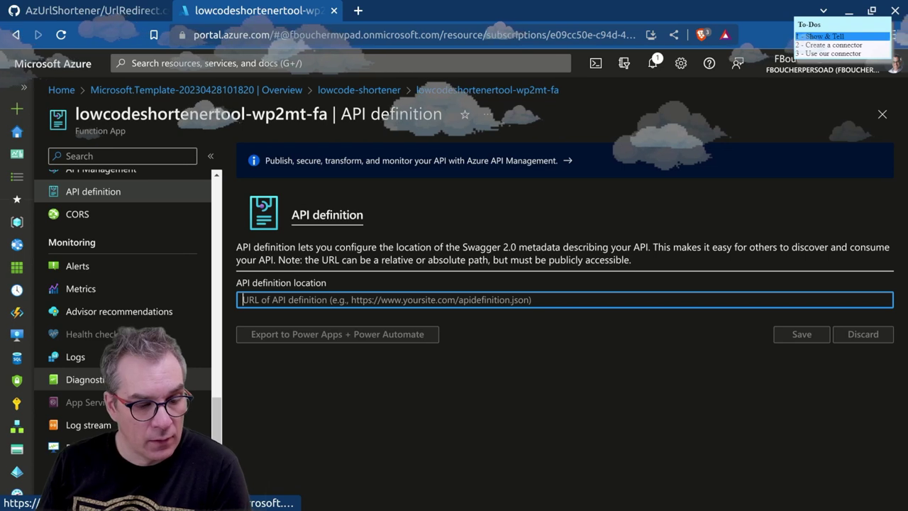
scroll(103, 424, "up", 5)
scroll(120, 319, "up", 6)
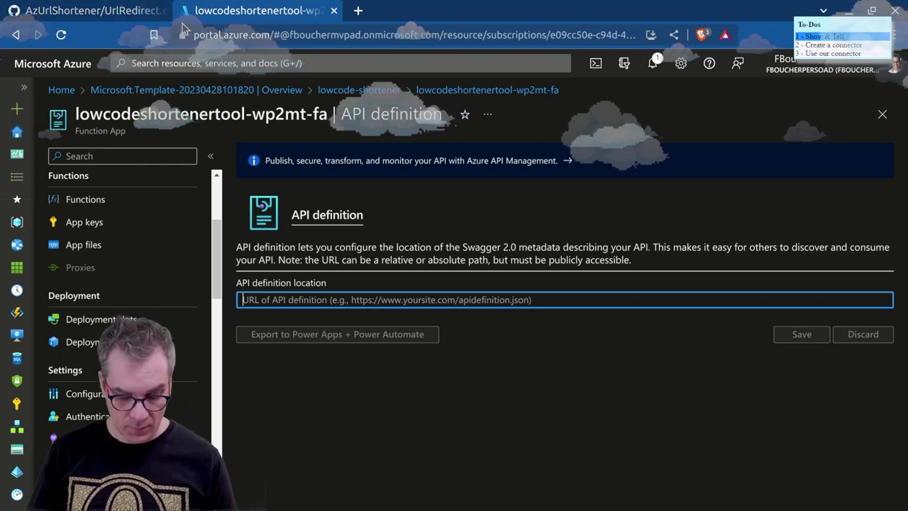
- Return to the Power Apps connector and try to complete the sample request URL with the path parameter {vanity}
key("alt+Tab")
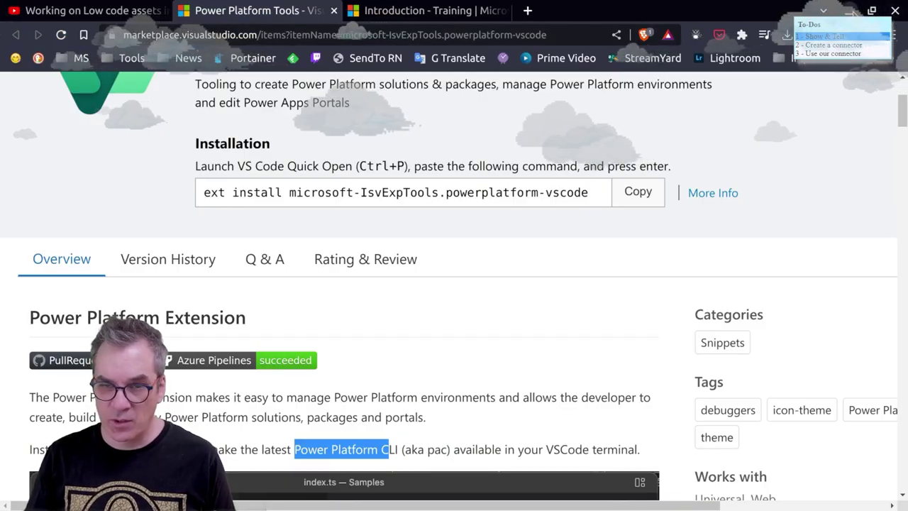
key("alt+Tab")
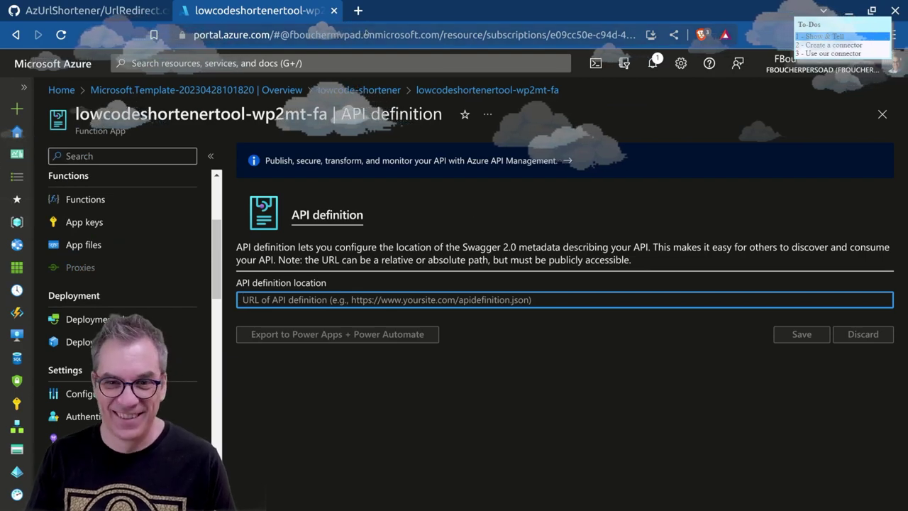
key("alt+Tab")
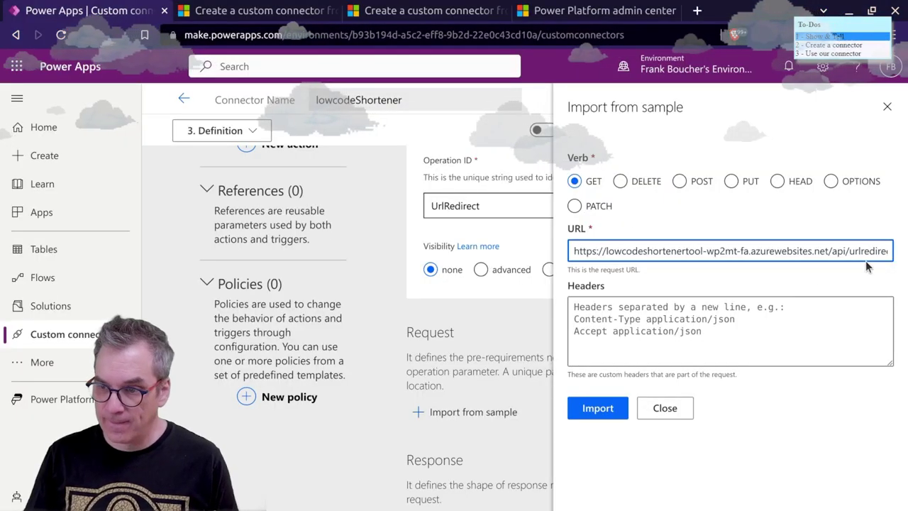
double_click(840, 251)
left_click(884, 250)
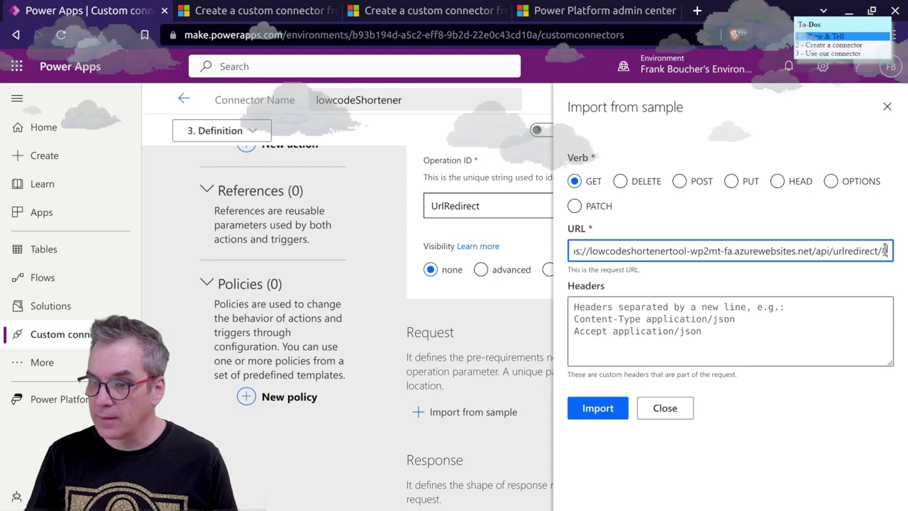
type("{")
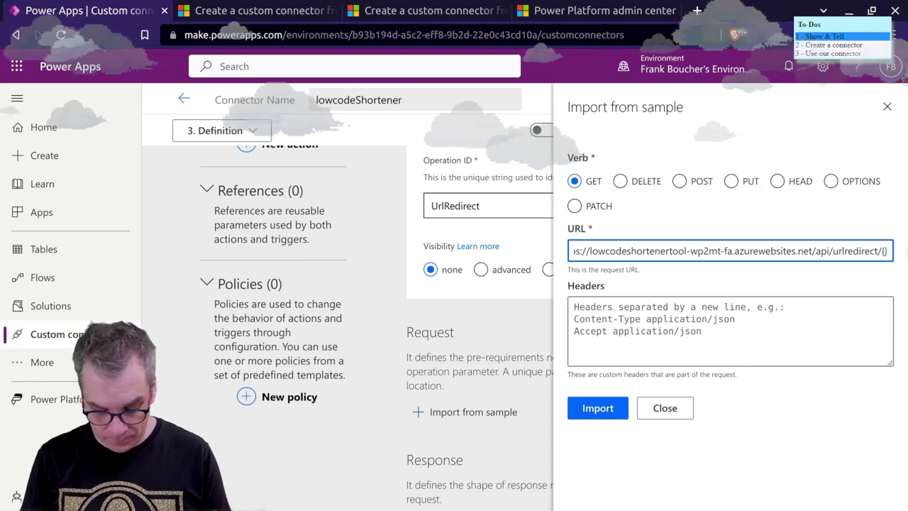
type("vani")
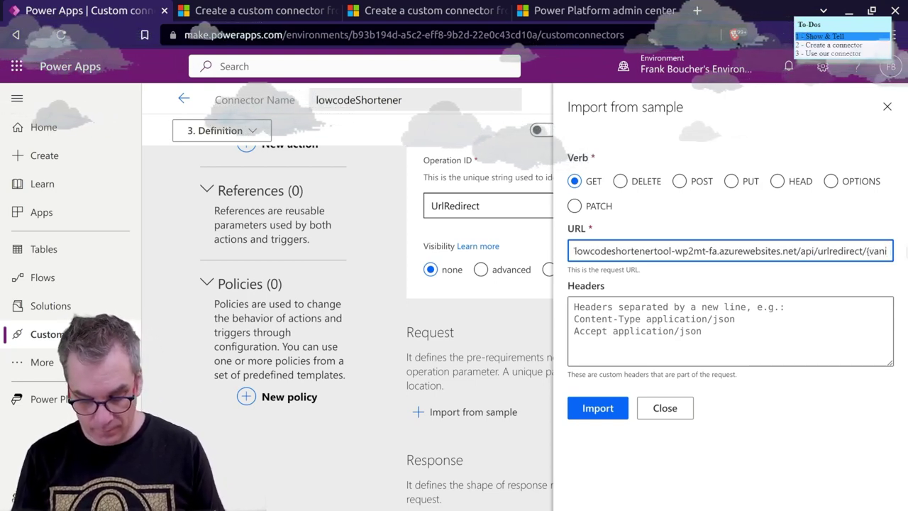
type("ty}")
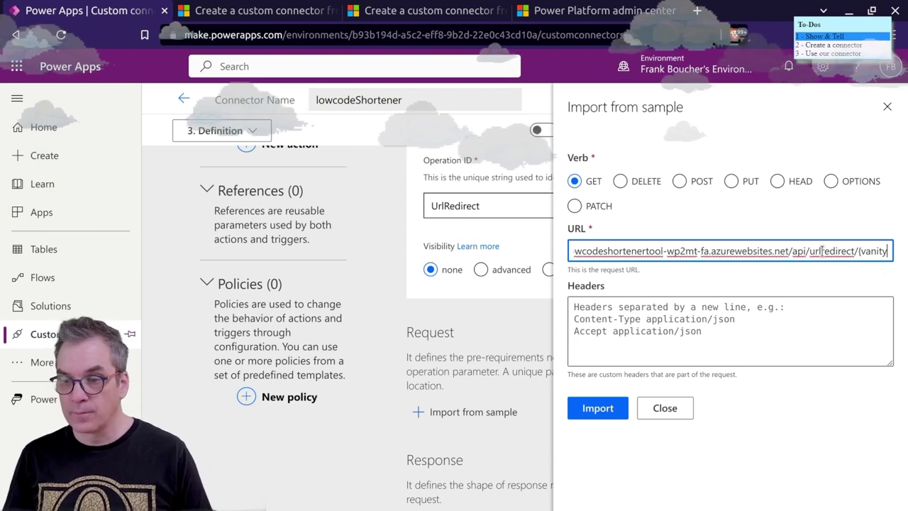
left_click_drag(818, 250, 888, 250)
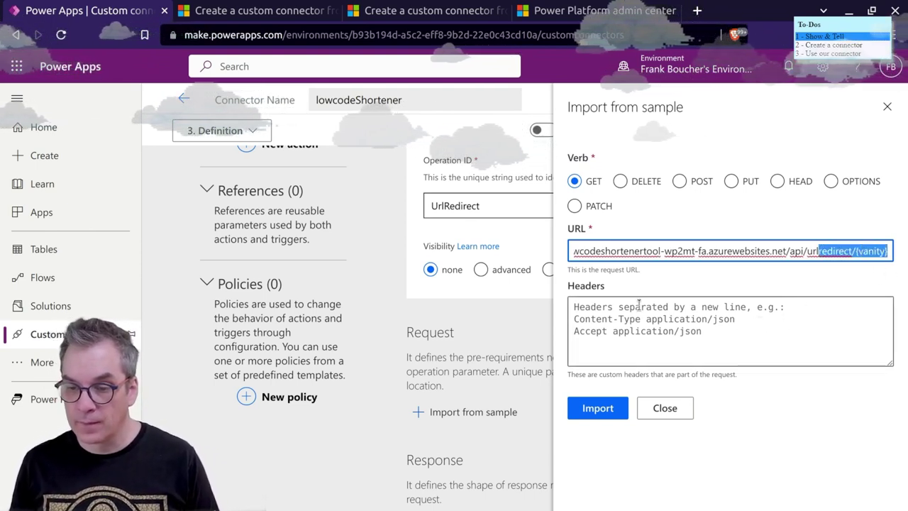
left_click(720, 331)
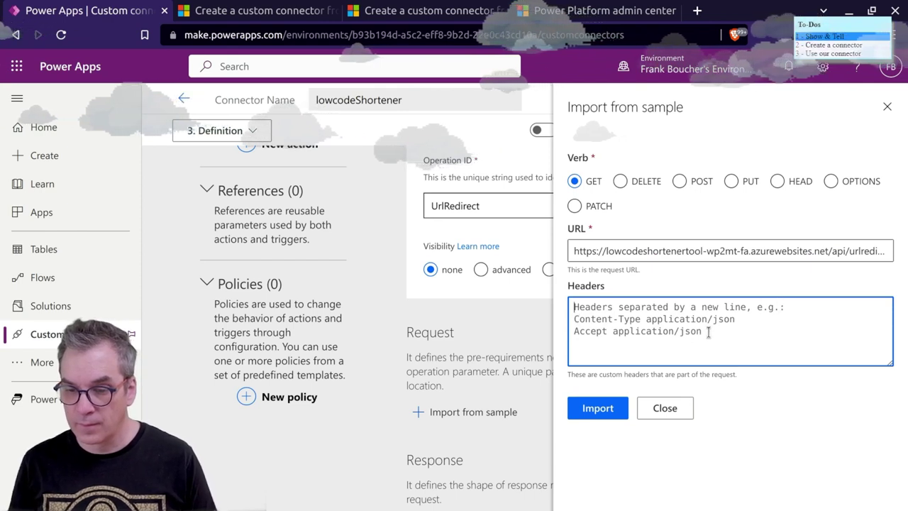
left_click(548, 323)
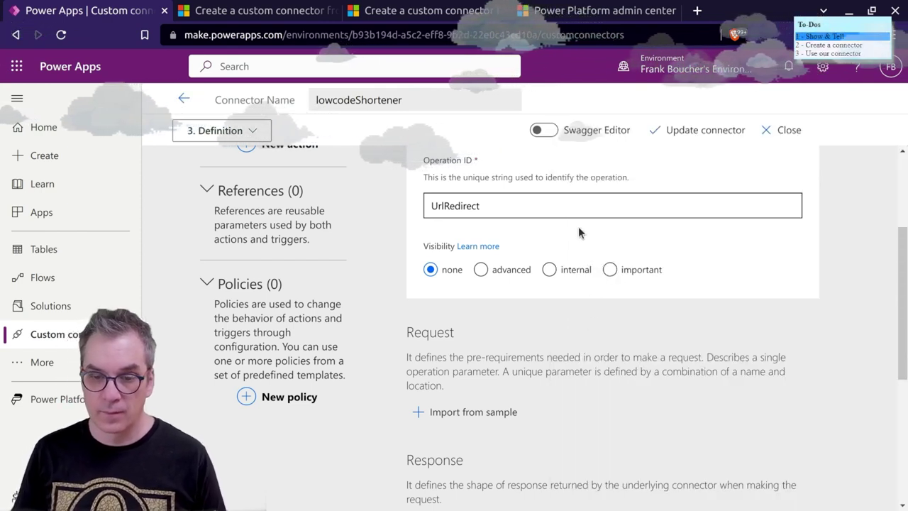
- Reopen the UrlRedirect request's sample import form, examine its URL, headers and body fields, and close it without importing
left_click(570, 206)
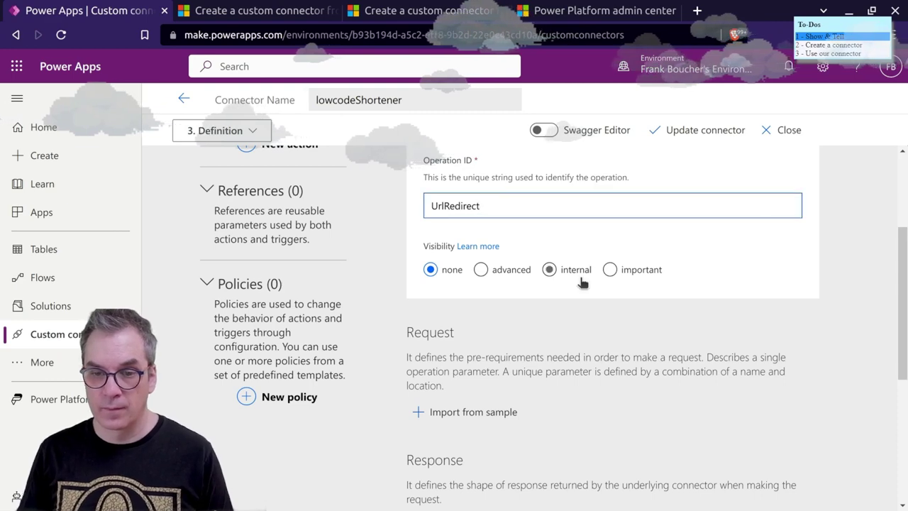
scroll(581, 282, "up", 1)
scroll(499, 339, "down", 2)
left_click(486, 330)
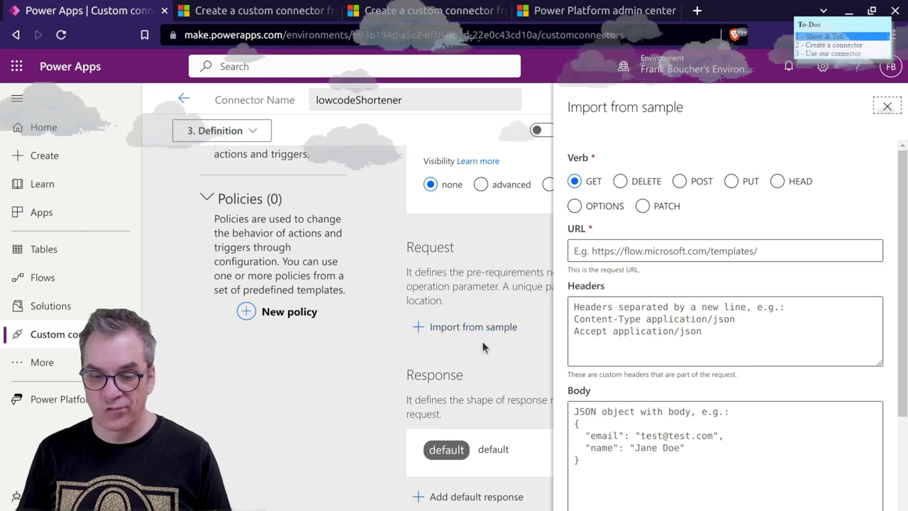
scroll(481, 340, "down", 3)
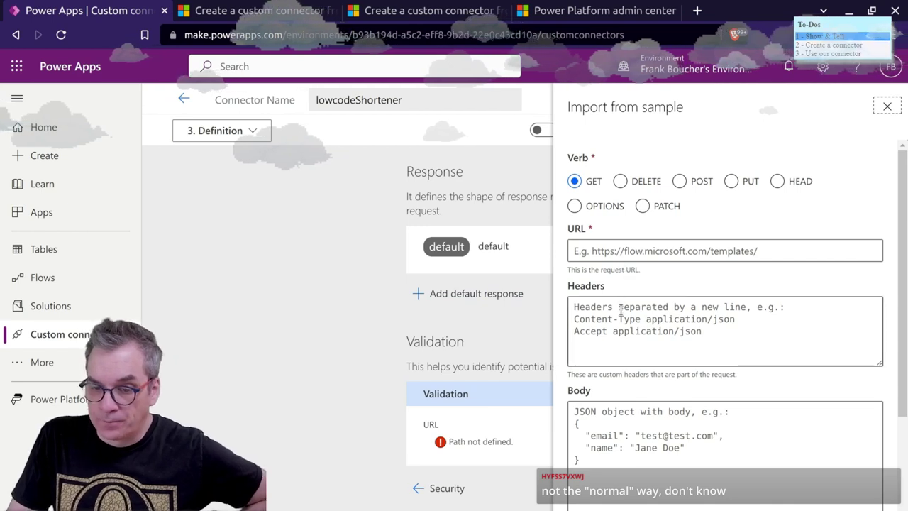
scroll(658, 395, "down", 1)
scroll(658, 396, "down", 2)
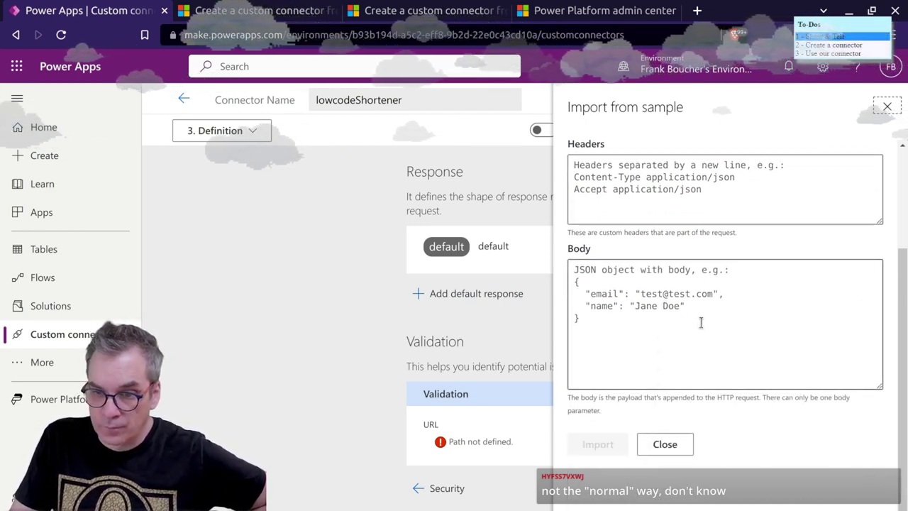
scroll(700, 323, "up", 1)
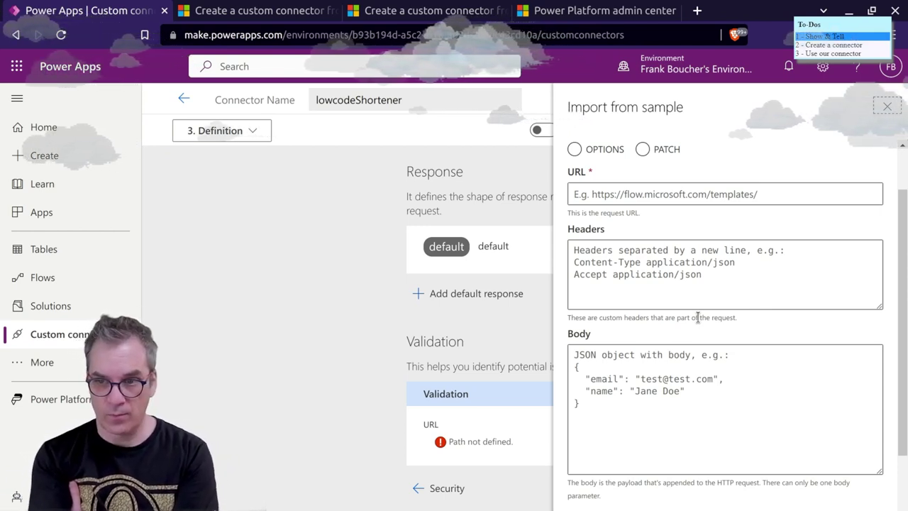
left_click(622, 414)
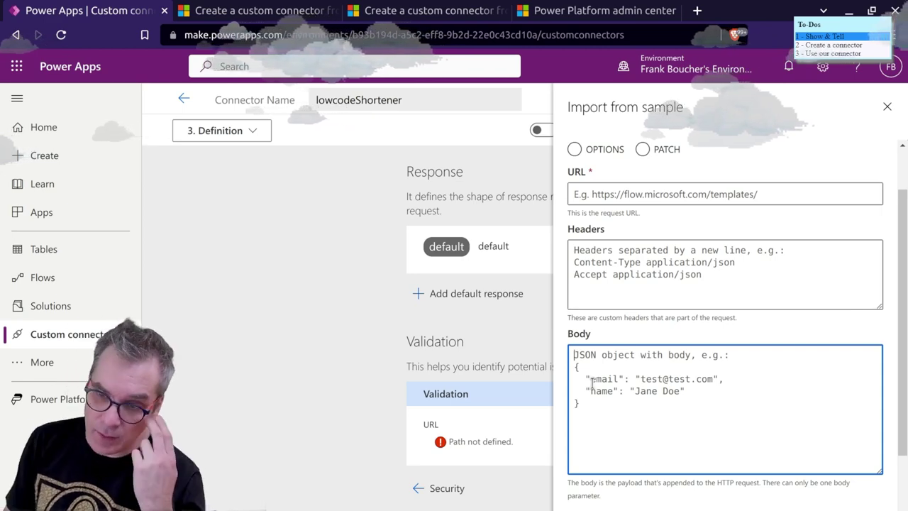
left_click(887, 109)
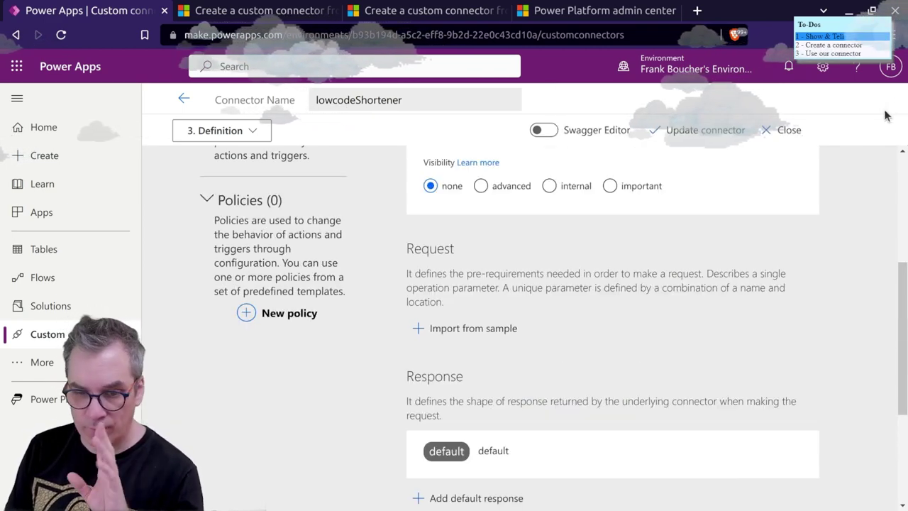
- Select the action's summary text, switch to the Azure portal, and open the UrlCreate function's overview from the function app's function list
scroll(519, 237, "up", 4)
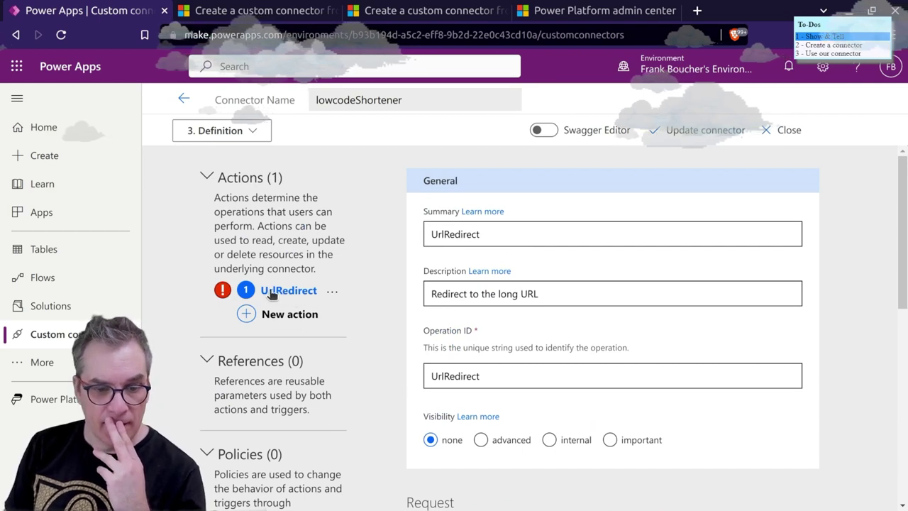
double_click(515, 239)
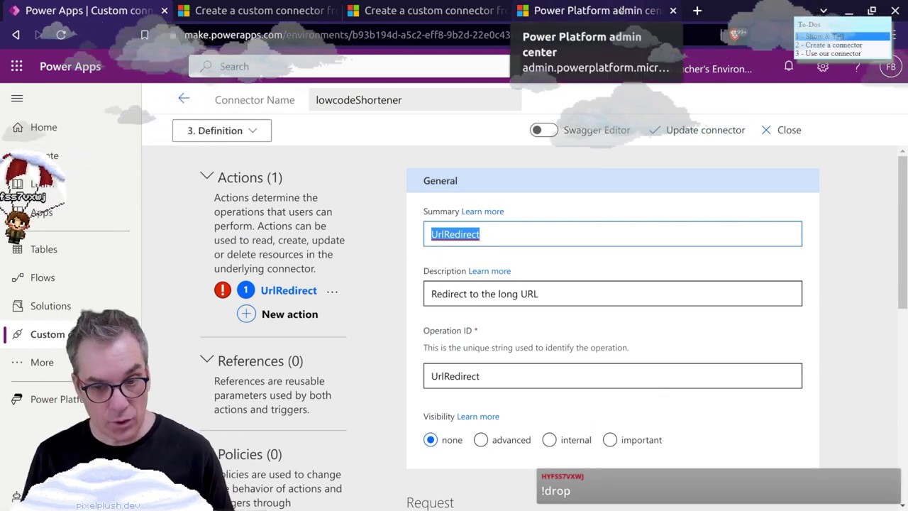
key("alt+Tab")
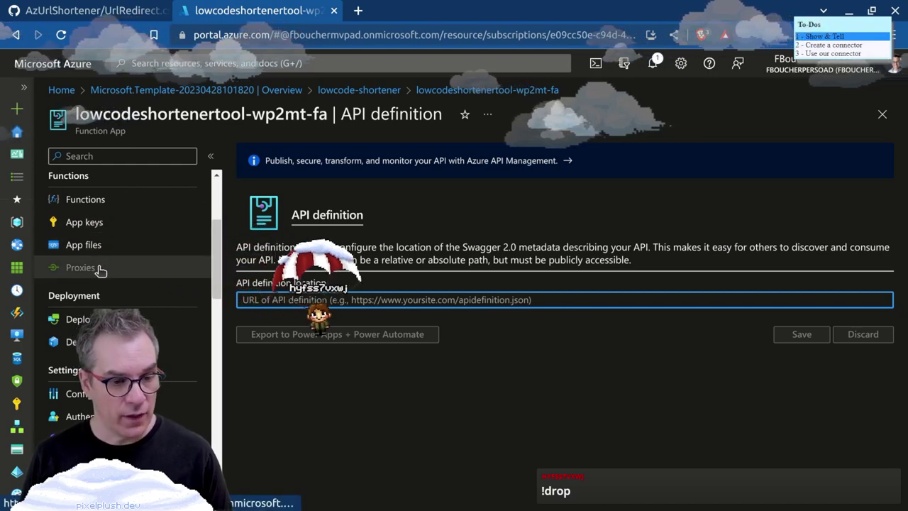
scroll(101, 270, "up", 3)
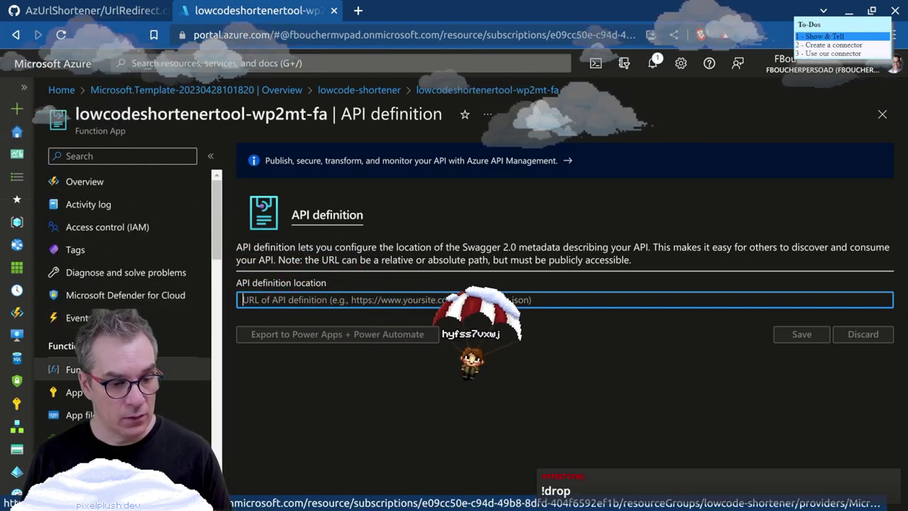
left_click(160, 367)
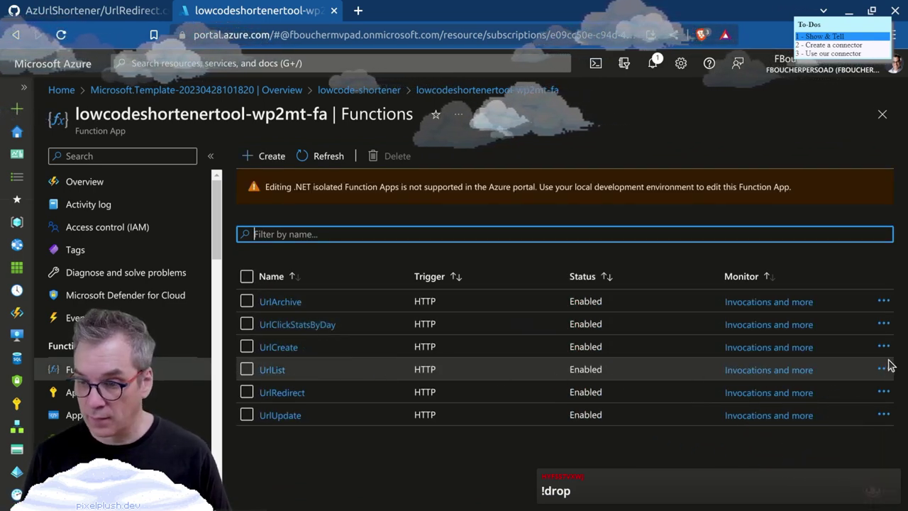
left_click(883, 346)
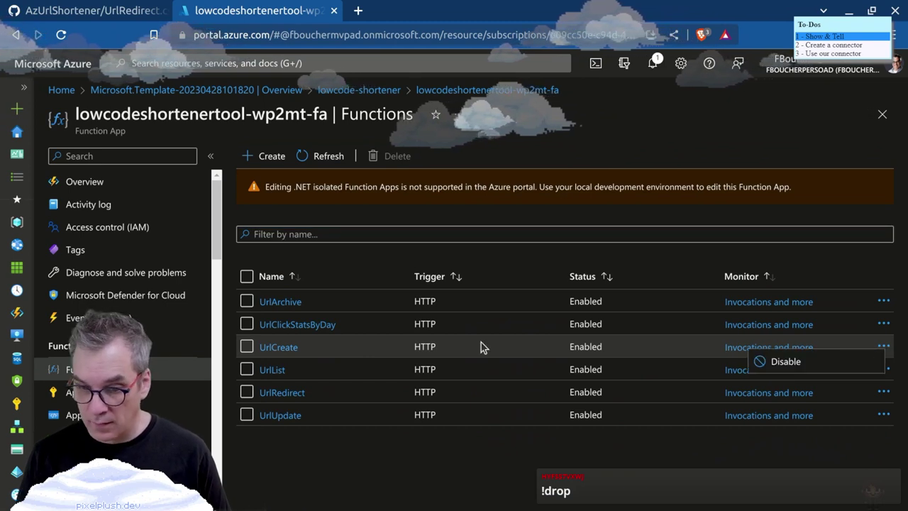
left_click(275, 347)
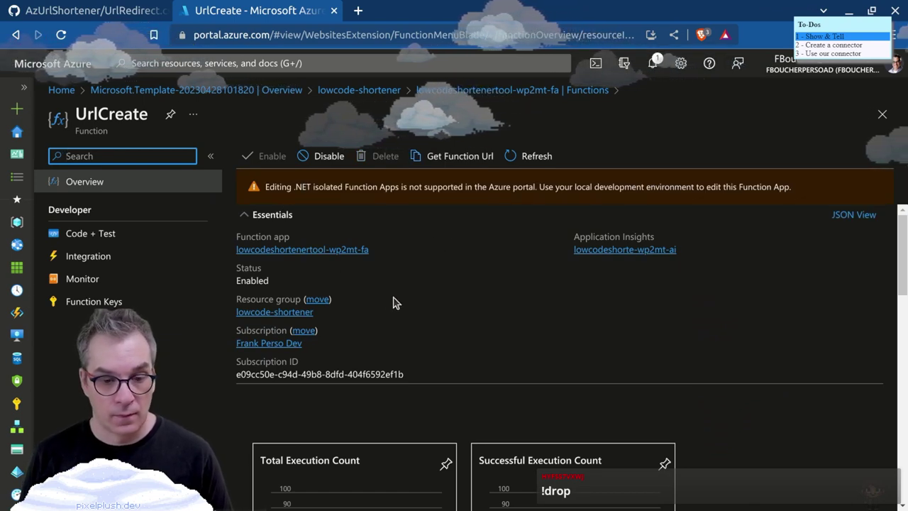
scroll(396, 303, "down", 2)
scroll(396, 303, "up", 2)
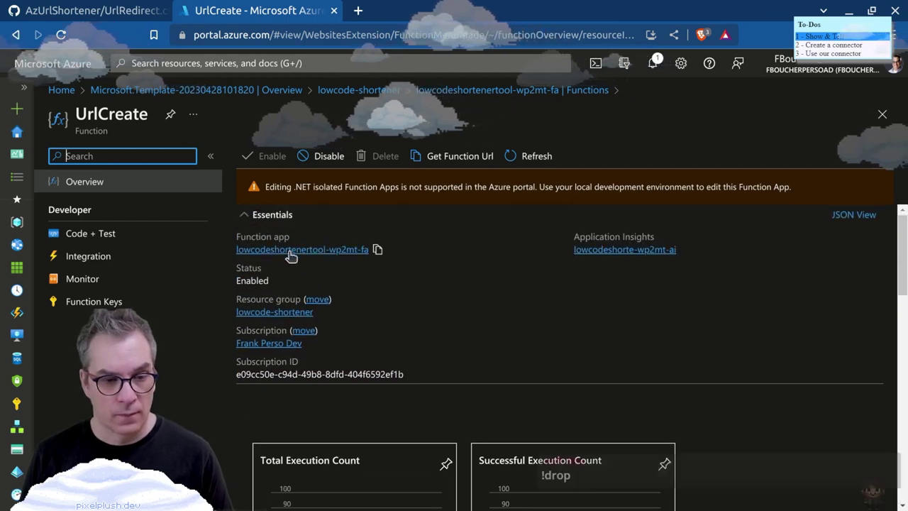
- Examine the UrlCreate function's integration and its HTTP trigger's route template, authorization level and HTTP methods, then close the trigger settings
left_click(109, 255)
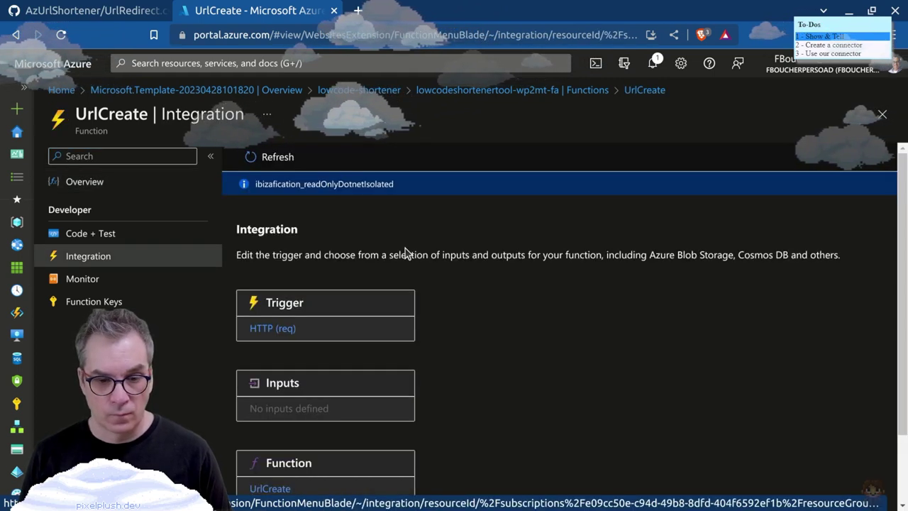
scroll(406, 253, "down", 2)
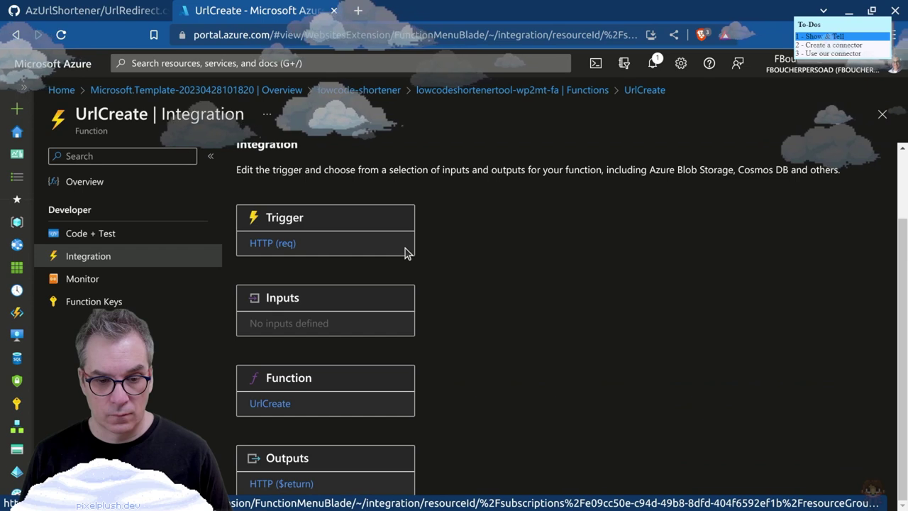
left_click(271, 403)
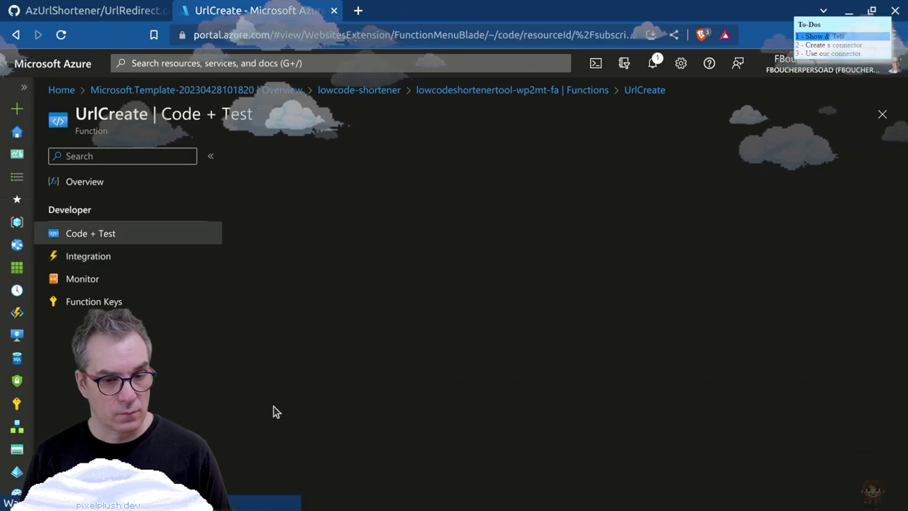
key("alt+Left")
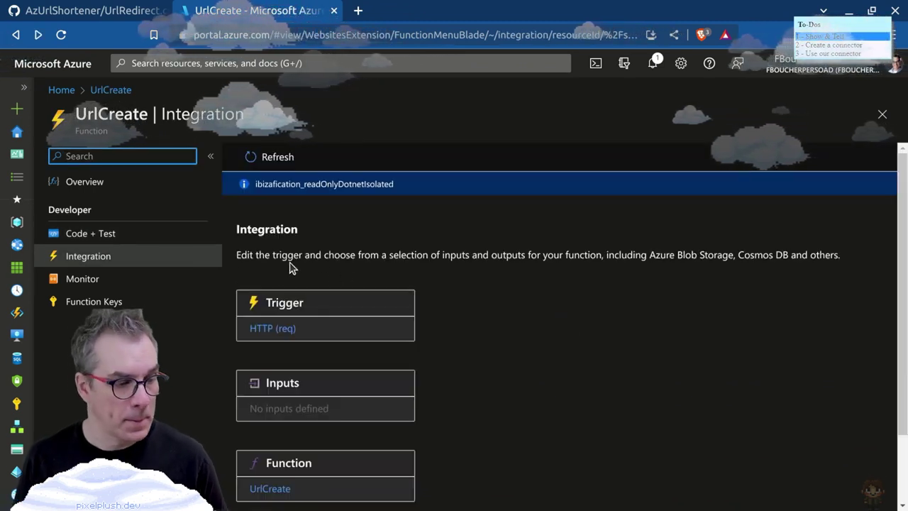
left_click(273, 330)
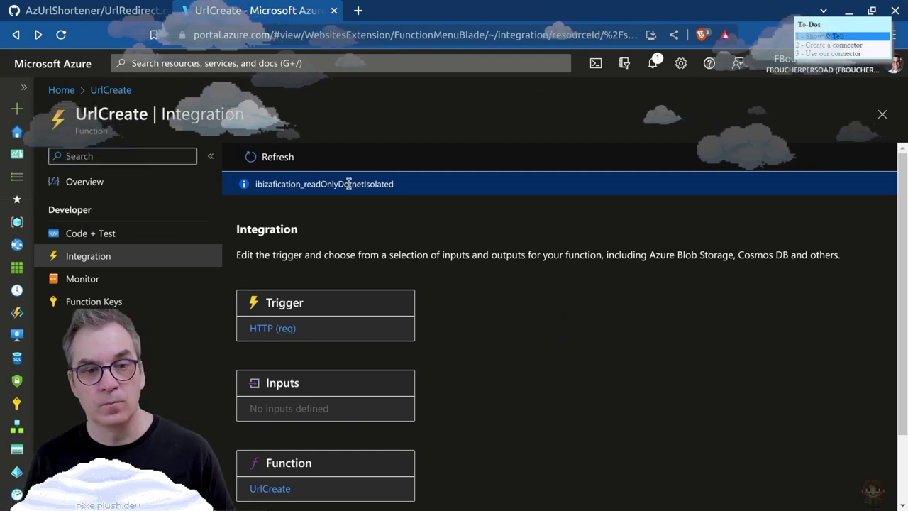
scroll(754, 374, "down", 1)
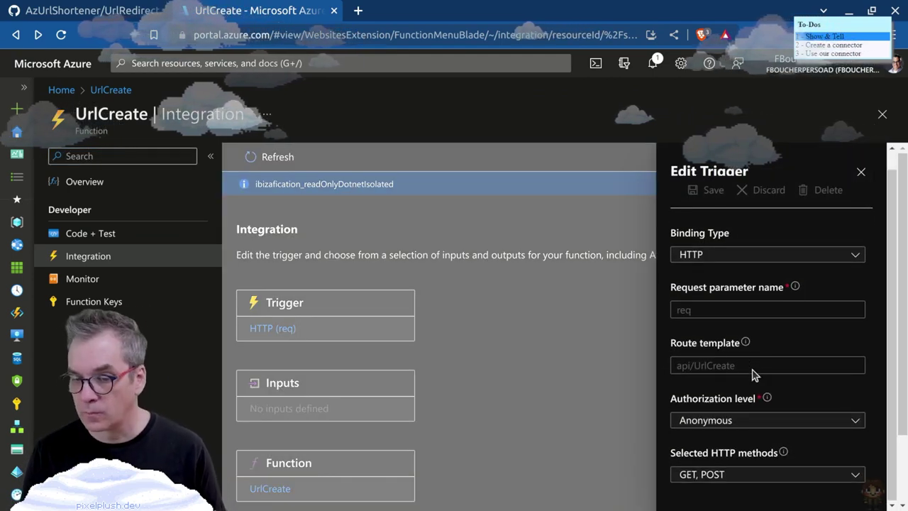
scroll(754, 374, "up", 1)
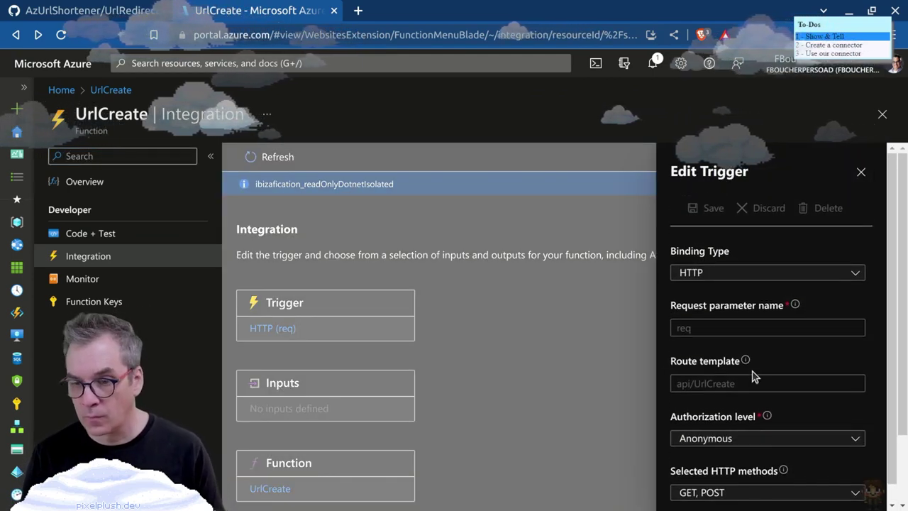
left_click(862, 172)
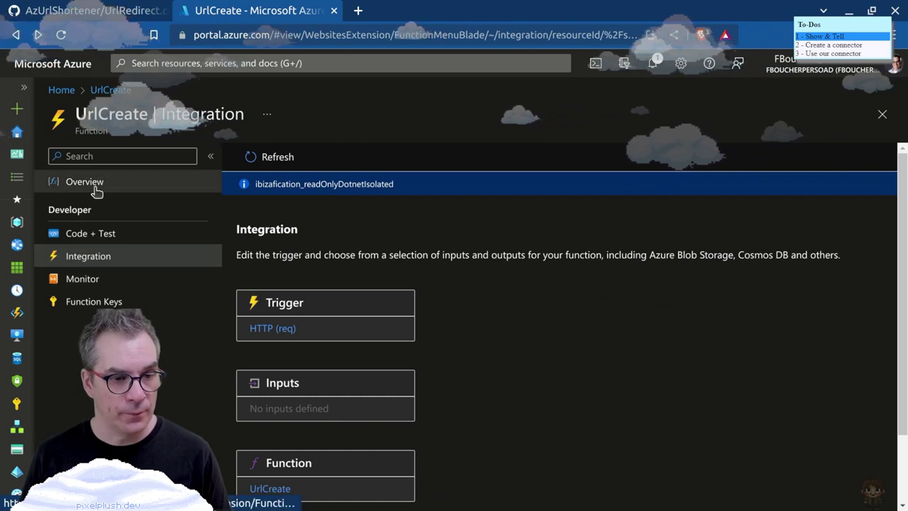
- Return to the overview of the lowcodeshortenertool-wp2mt-fa function app from the portal's recent resources
left_click(68, 186)
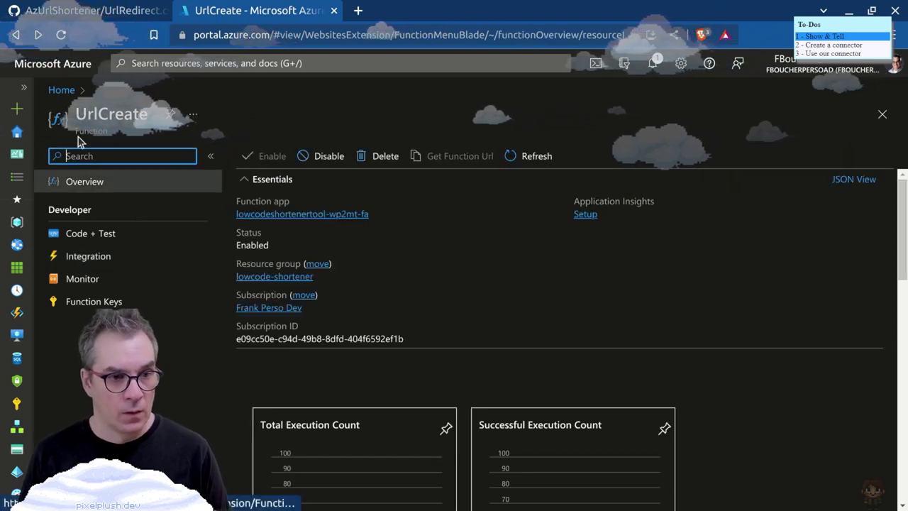
left_click(61, 91)
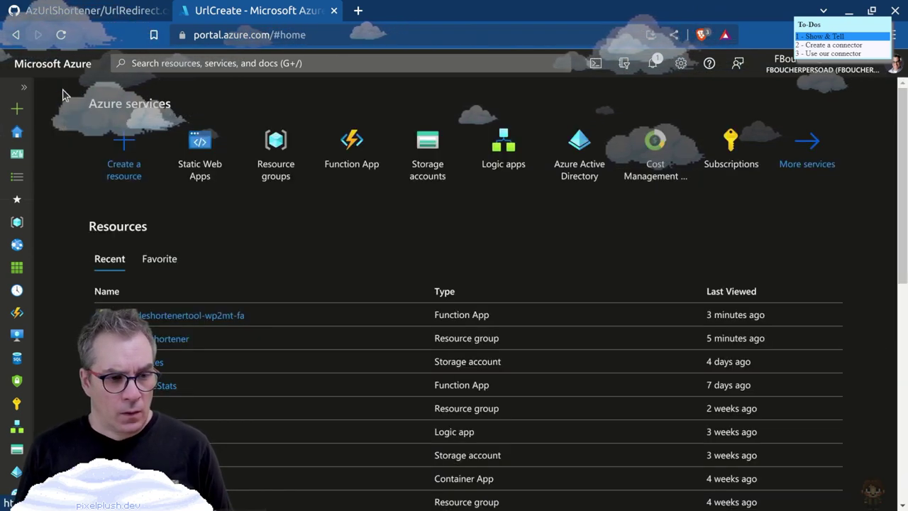
left_click(175, 317)
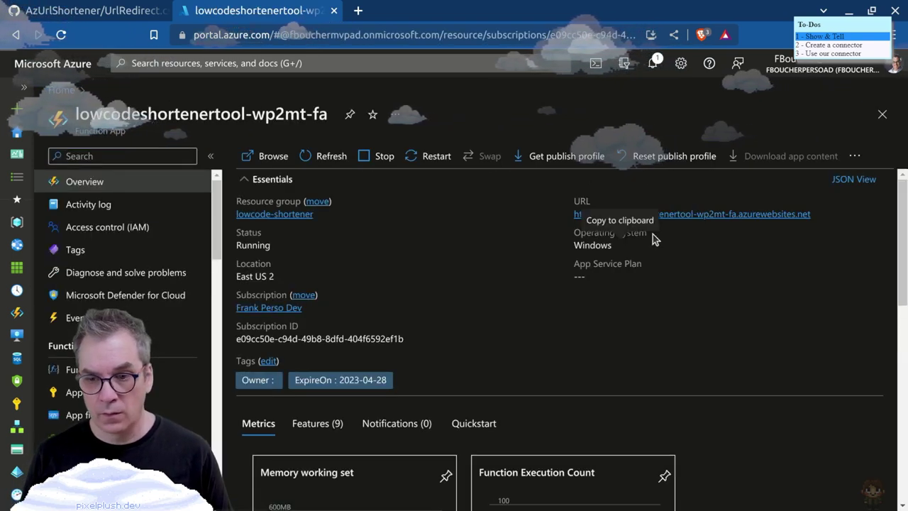
- Switch to the AzUrlShortener repository on GitHub, open UrlCreate.cs from the Functions folder, and find its HTTP trigger declaration
left_click(71, 10)
key("alt+Left")
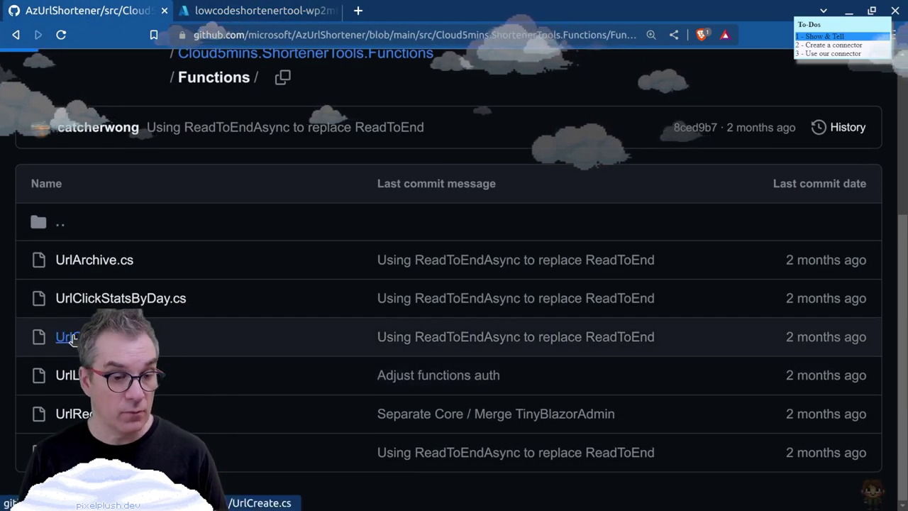
left_click(78, 334)
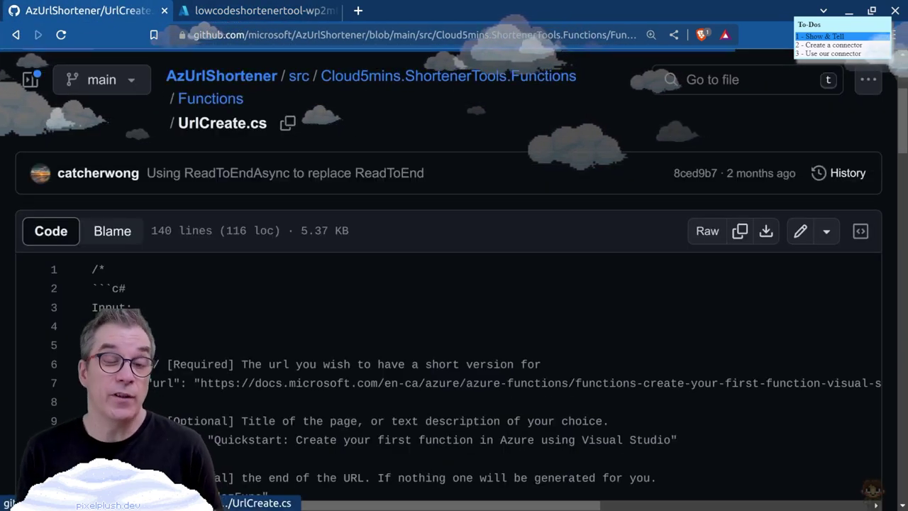
scroll(305, 290, "down", 3)
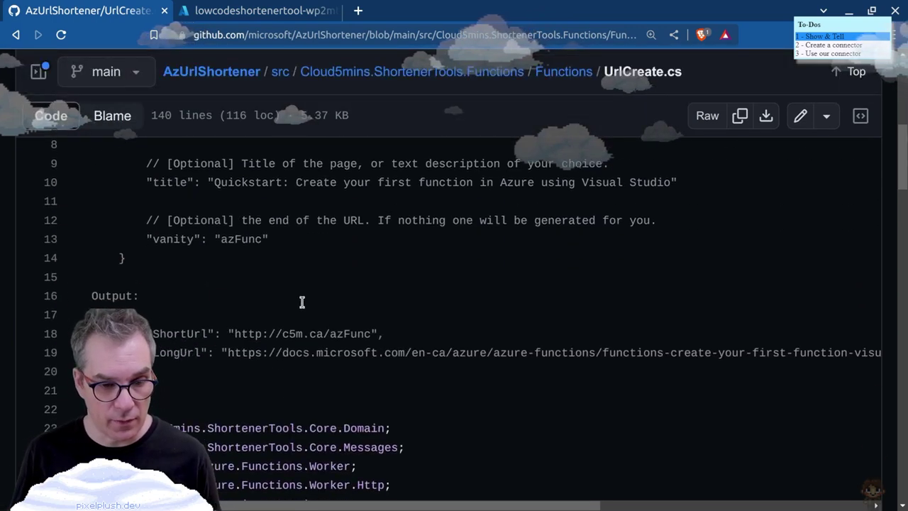
scroll(301, 302, "down", 6)
scroll(301, 302, "down", 4)
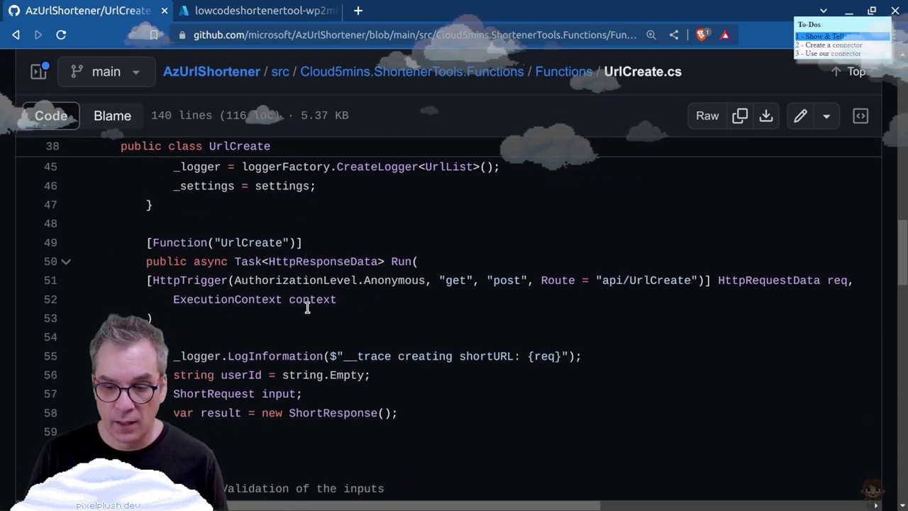
- Examine the sample input and output JSON in the opening comment of UrlCreate.cs
scroll(645, 306, "up", 10)
scroll(355, 293, "up", 3)
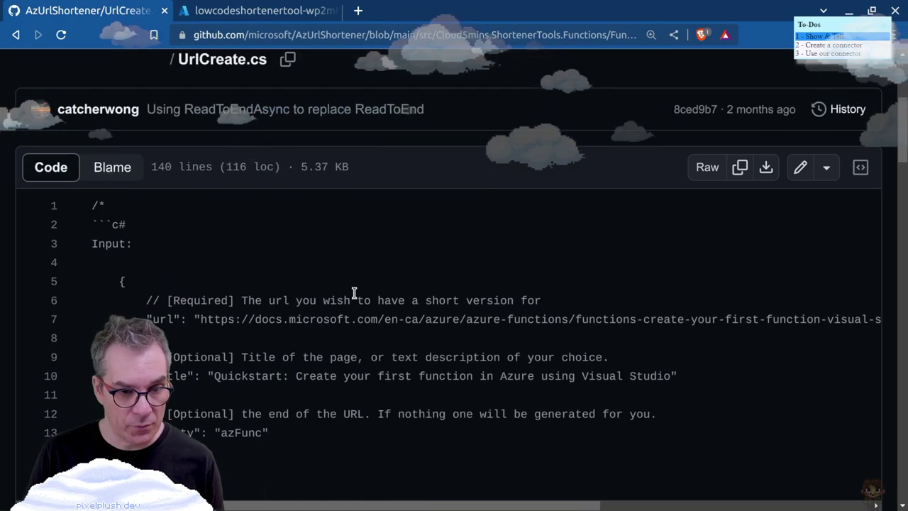
scroll(334, 290, "down", 2)
scroll(203, 227, "down", 1)
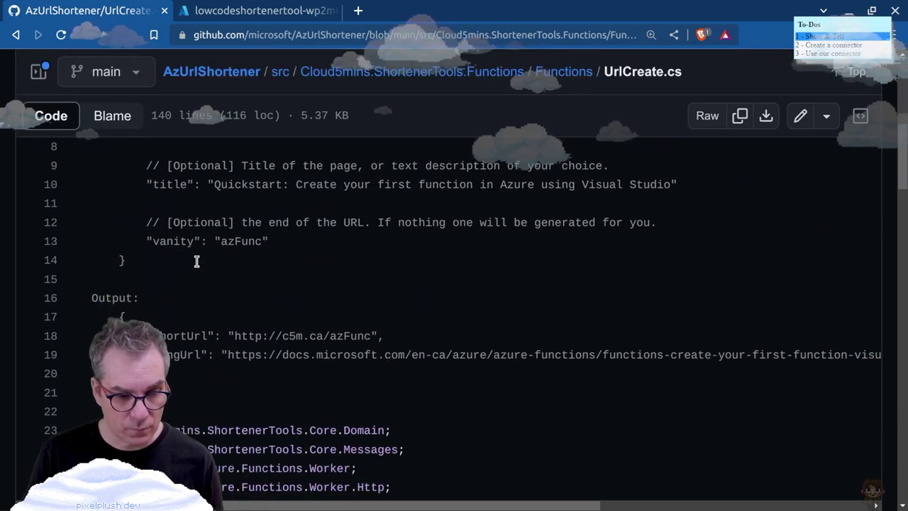
scroll(183, 332, "up", 3)
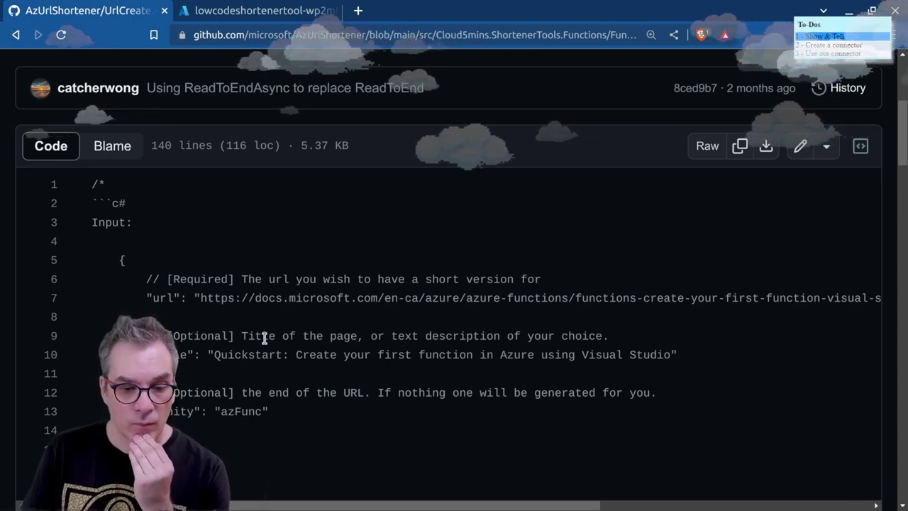
scroll(267, 334, "down", 3)
scroll(263, 343, "up", 4)
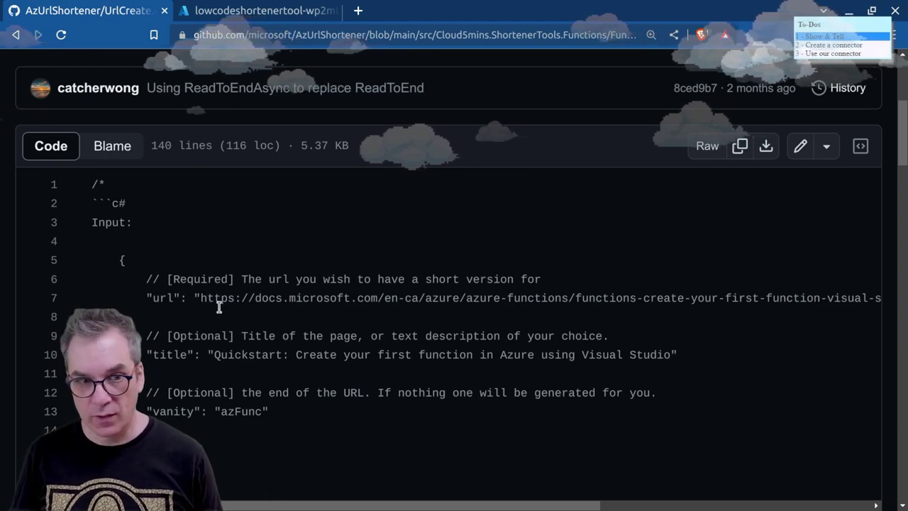
- Copy UrlCreate from the trigger's route in the code and set it as the action's summary in the Power Apps connector
scroll(235, 253, "down", 10)
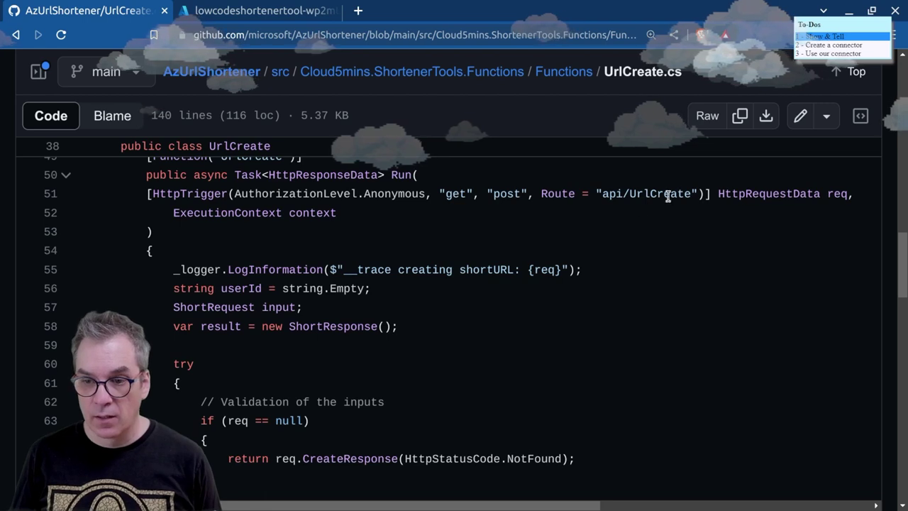
double_click(647, 194)
key("ctrl+c")
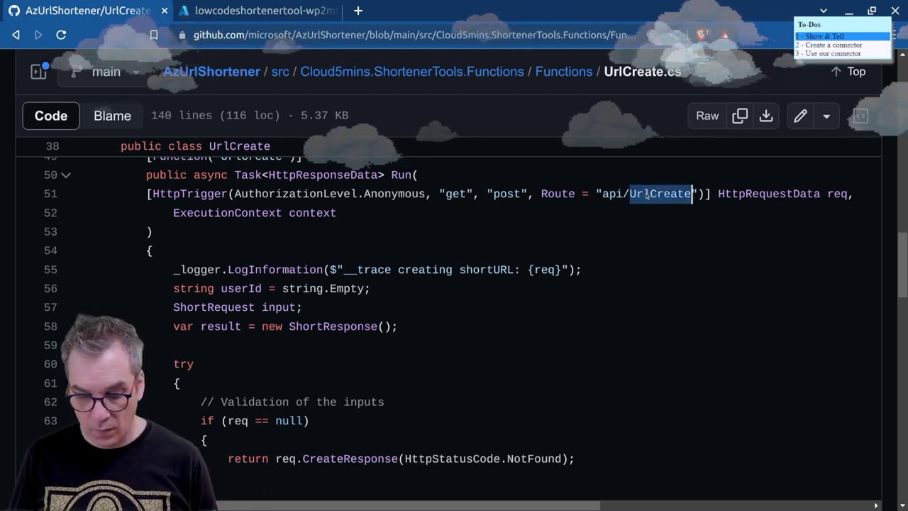
key("alt+Tab")
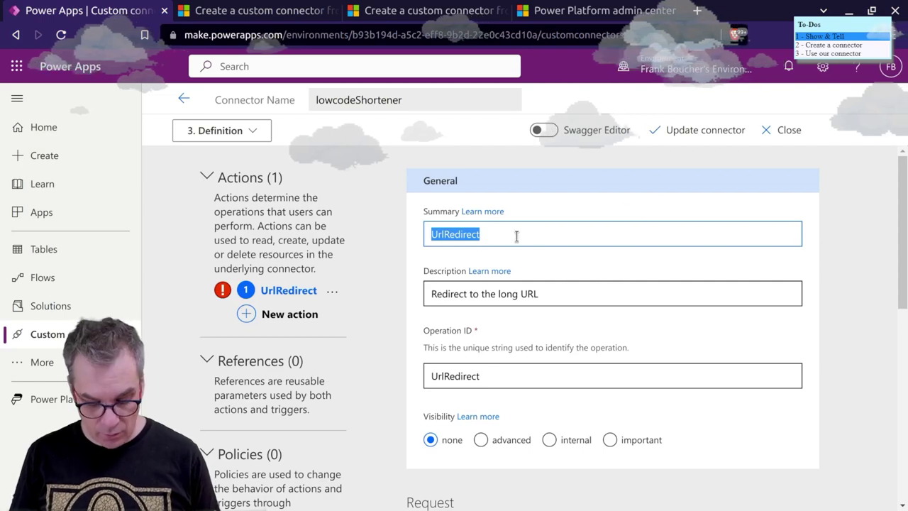
key("ctrl+v")
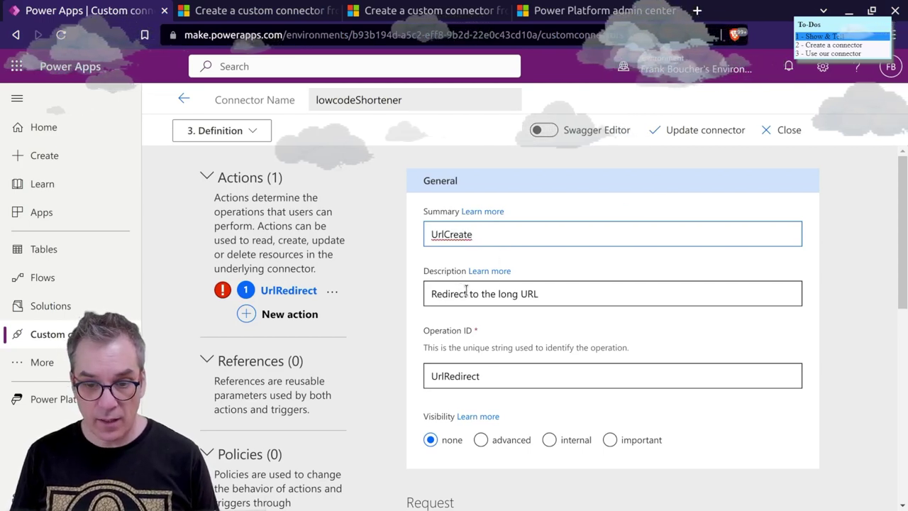
- Replace the word "Redirect" in the action's description with "Create a short URL"
left_click_drag(468, 294, 424, 298)
type("Create ")
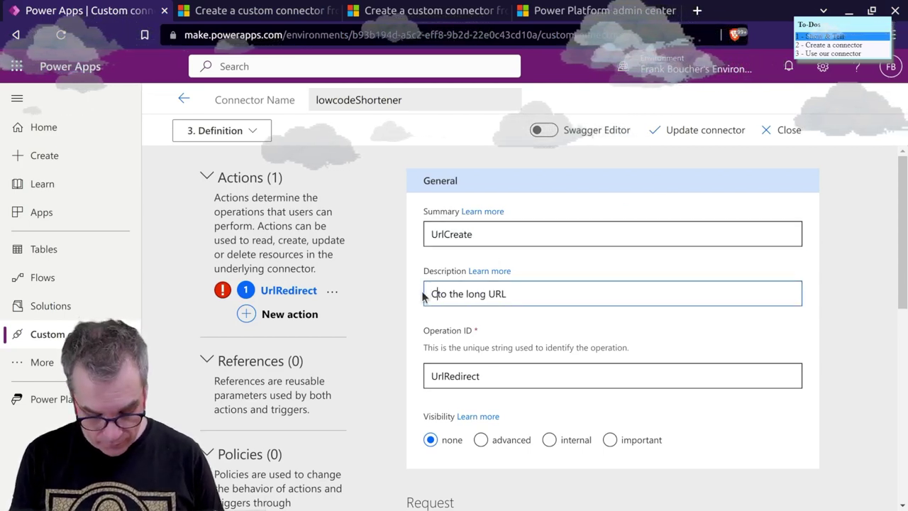
type("a short")
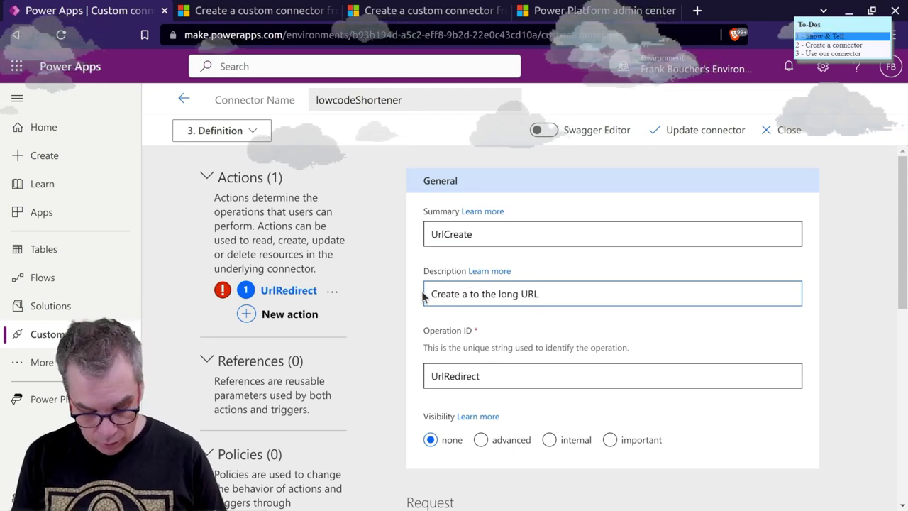
type(" S")
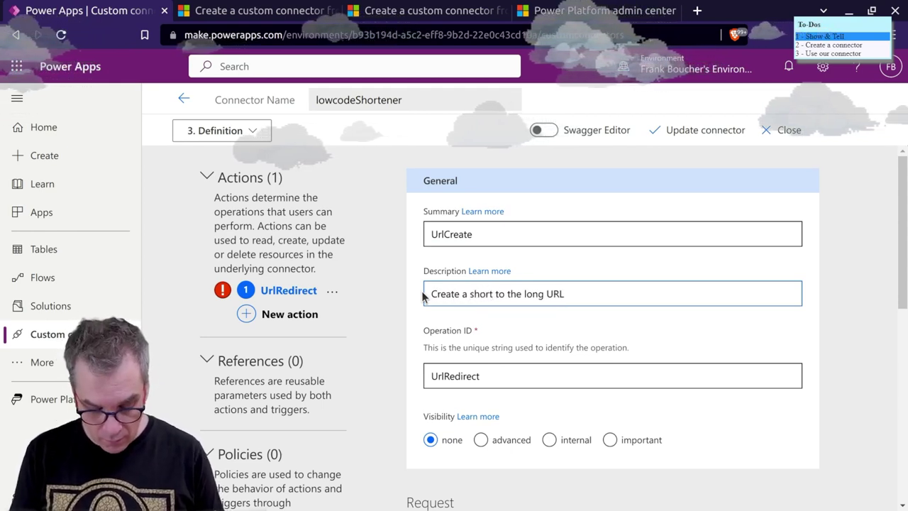
key("BackSpace")
type("URL ")
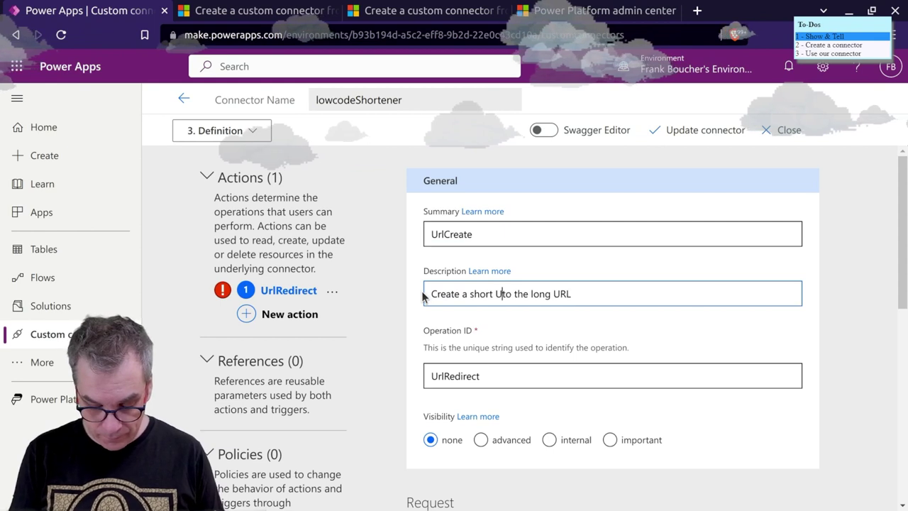
- Complete the action's description so it reads "Create a short URL from a long URL"
type("fro")
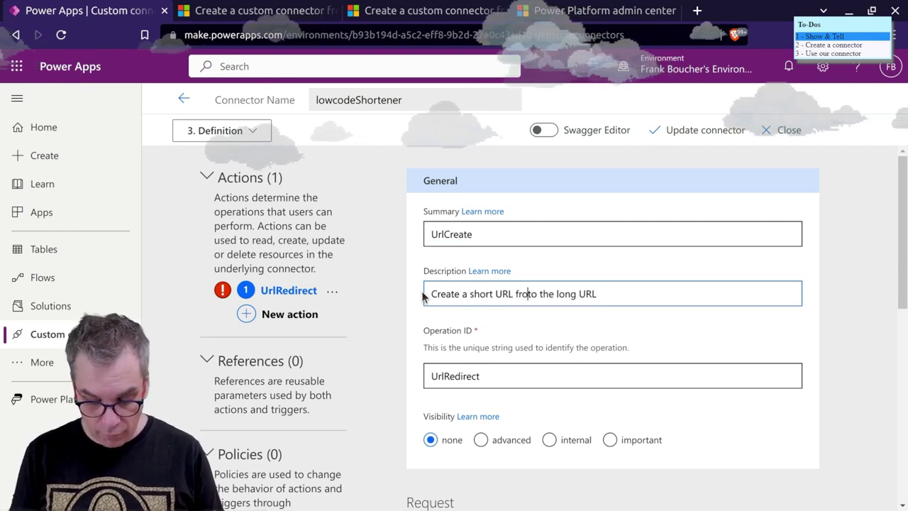
type("m")
key("Delete")
key("Delete")
key("Delete")
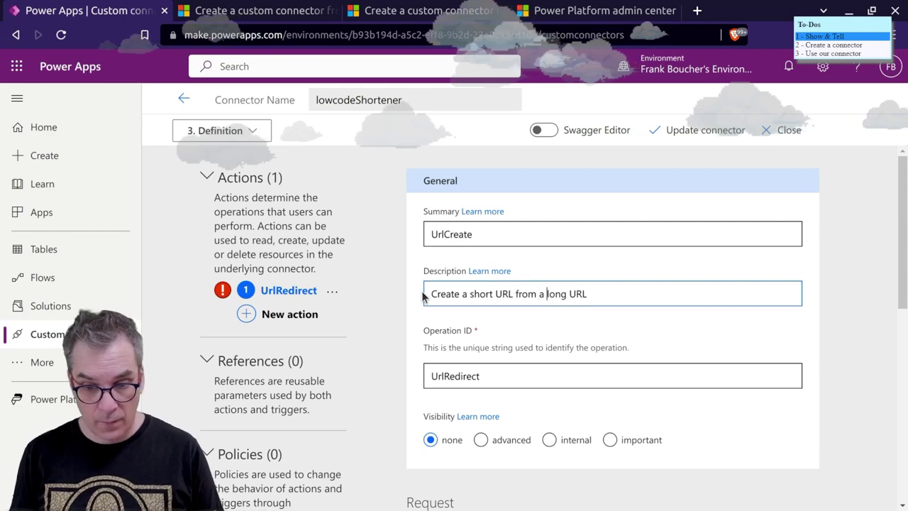
- Replace the action's operation ID with UrlCreate
left_click(507, 375)
left_click_drag(506, 375, 406, 376)
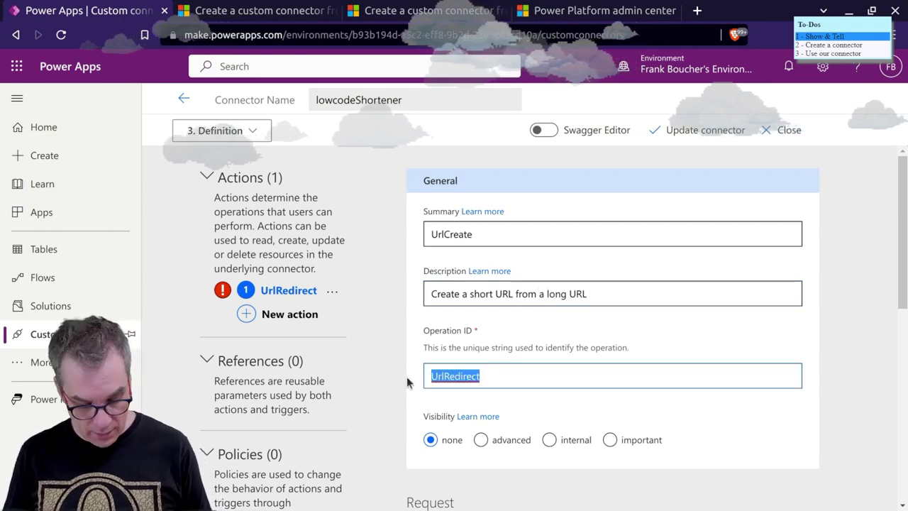
type("UrlCreate")
- Start importing the action's request from a sample, and copy the URL of the lowcodeshortenertool-wp2mt-fa function app from the Azure portal
scroll(528, 373, "down", 2)
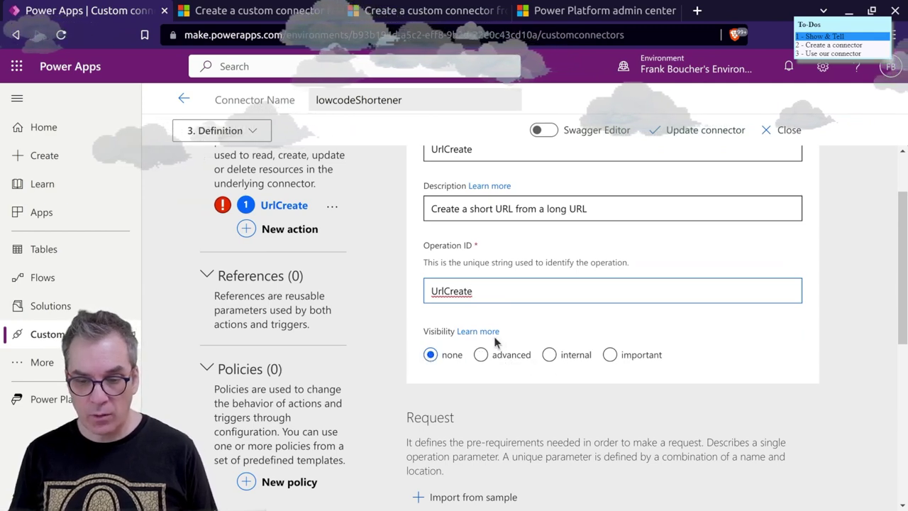
scroll(497, 355, "down", 4)
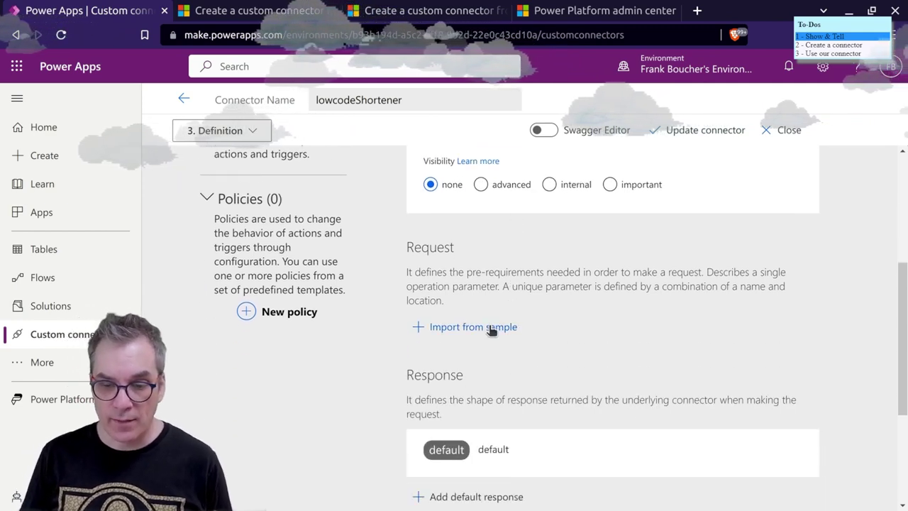
left_click(491, 327)
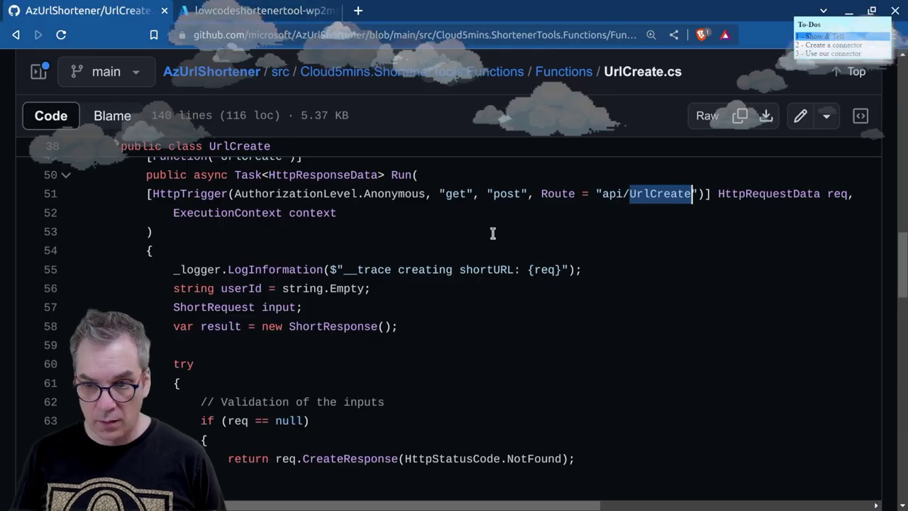
scroll(492, 233, "up", 3)
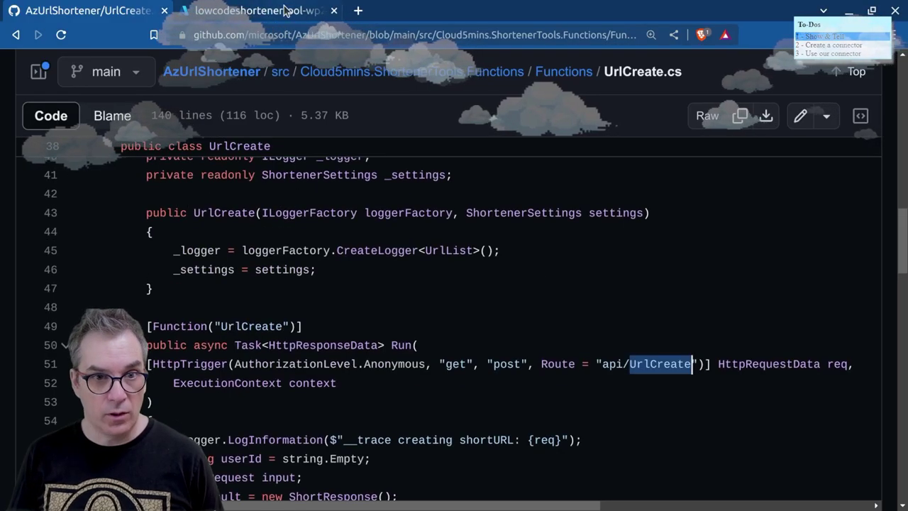
left_click(286, 10)
left_click(819, 249)
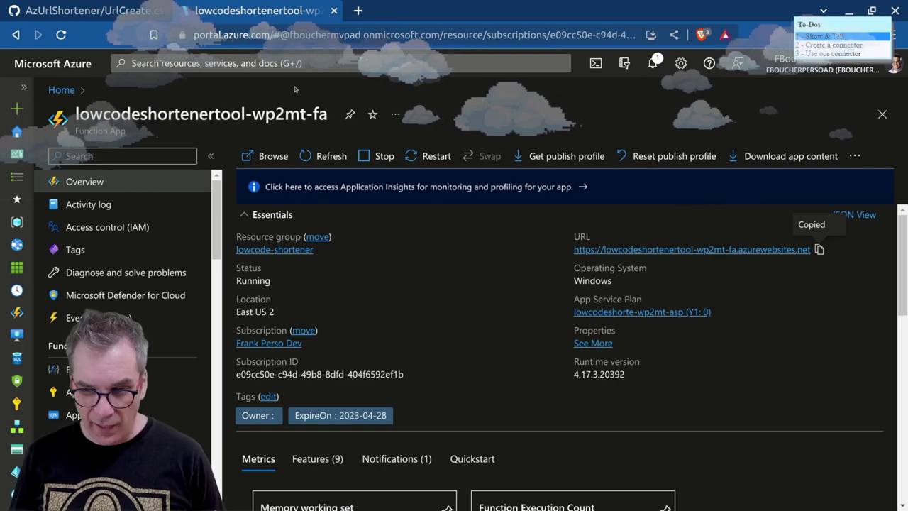
key("alt+Tab")
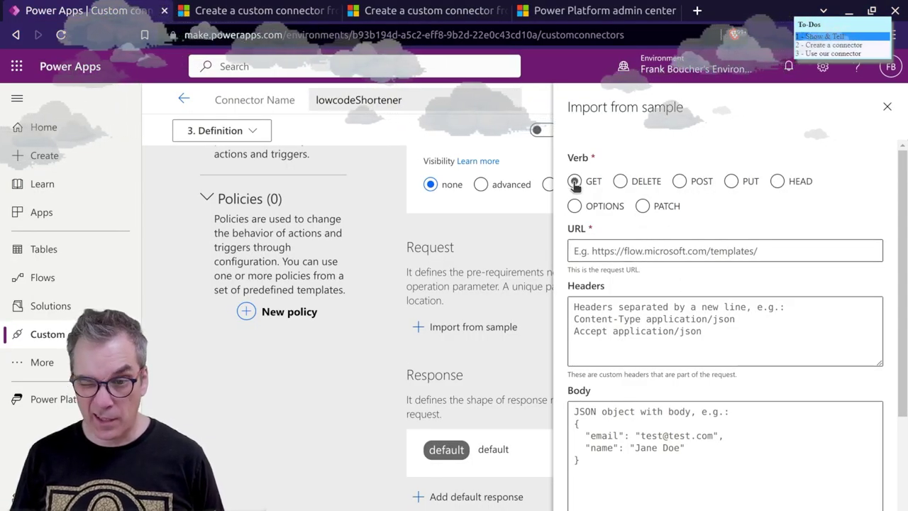
left_click(610, 248)
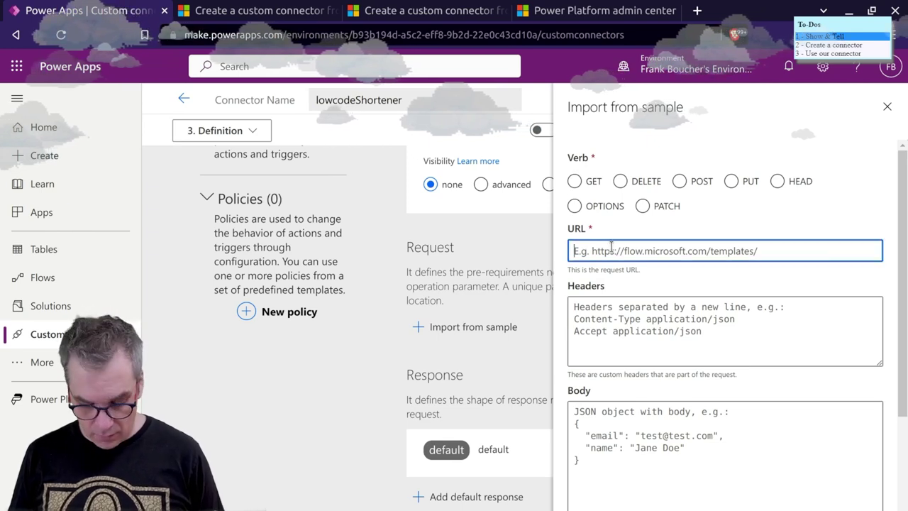
key("ctrl+v")
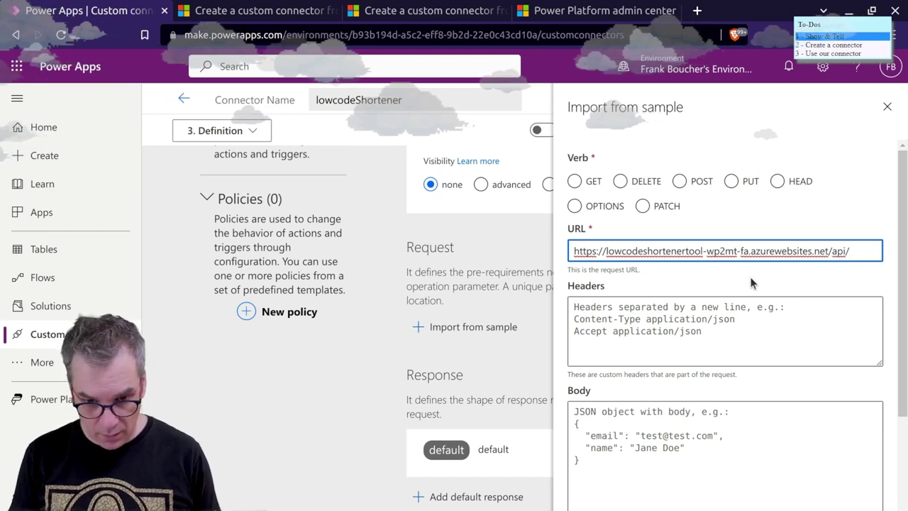
type("/api/C")
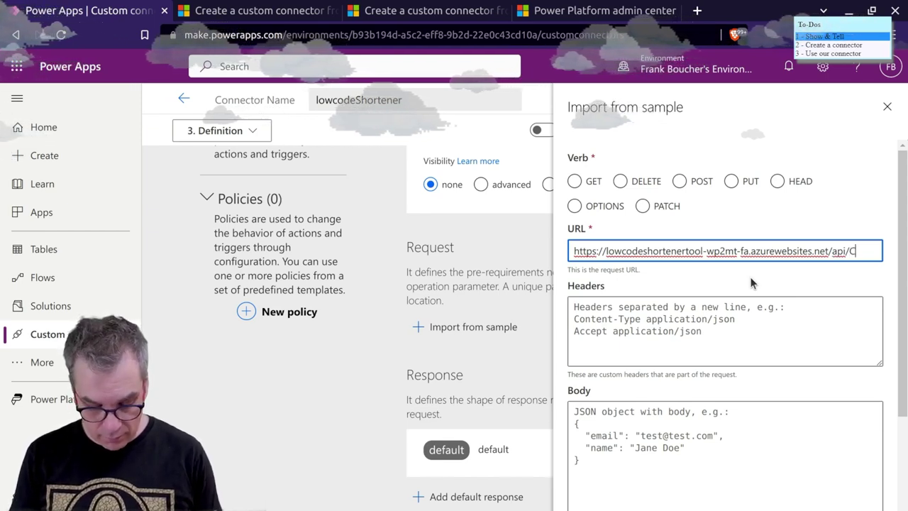
type("reate")
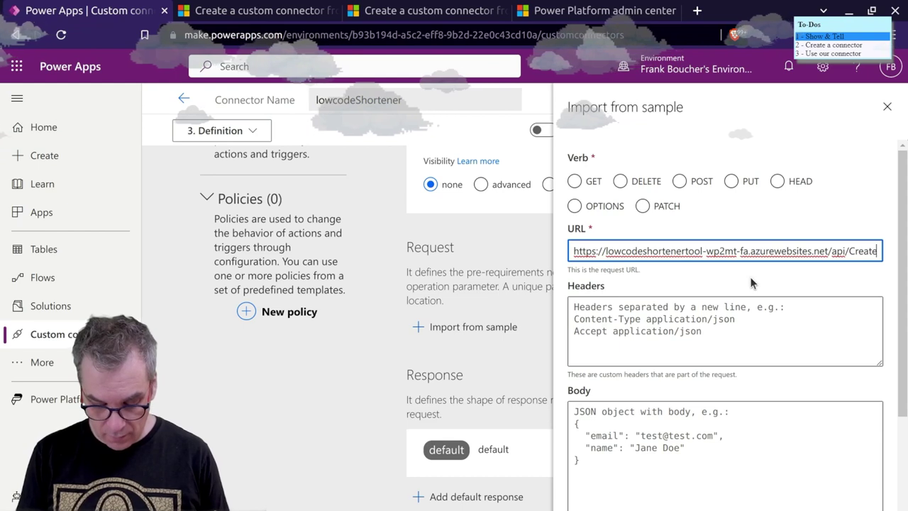
type("U")
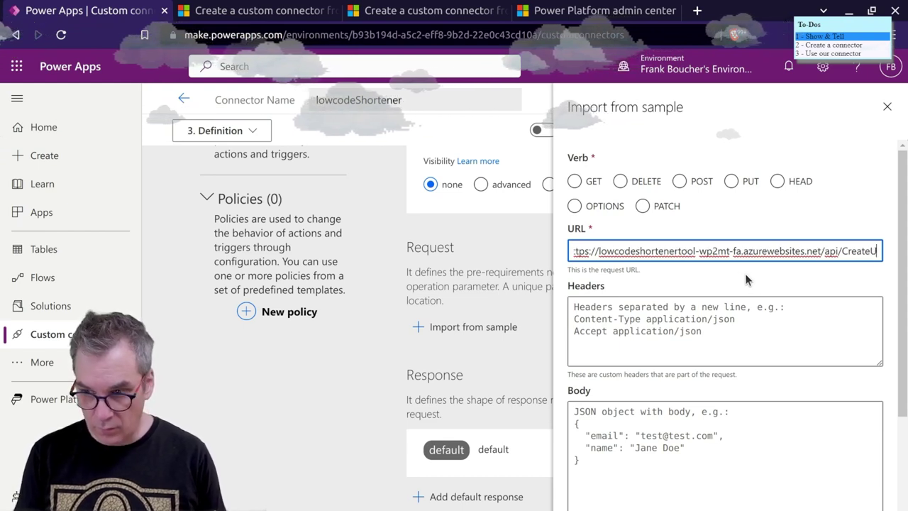
type("rl")
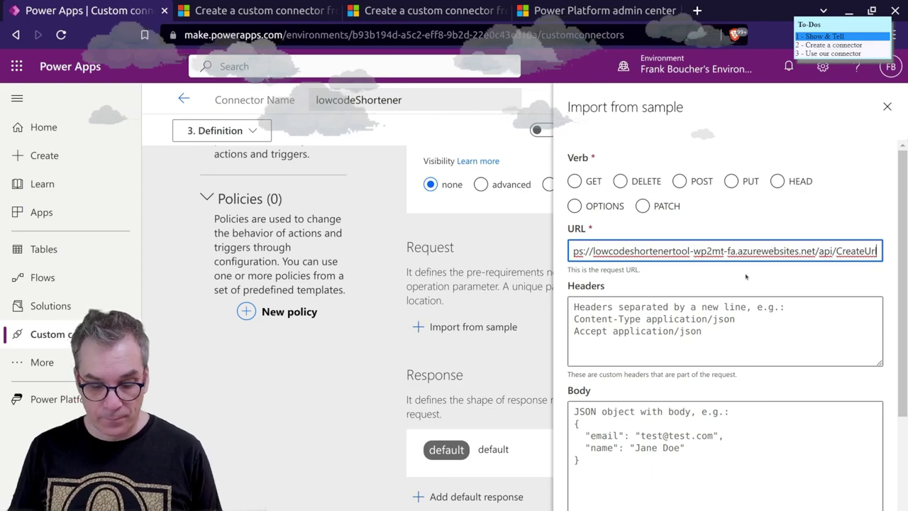
- Switch to UrlCreate.cs on GitHub, check the trigger's HTTP methods, and copy the sample input JSON with url, title and vanity
key("alt+Tab")
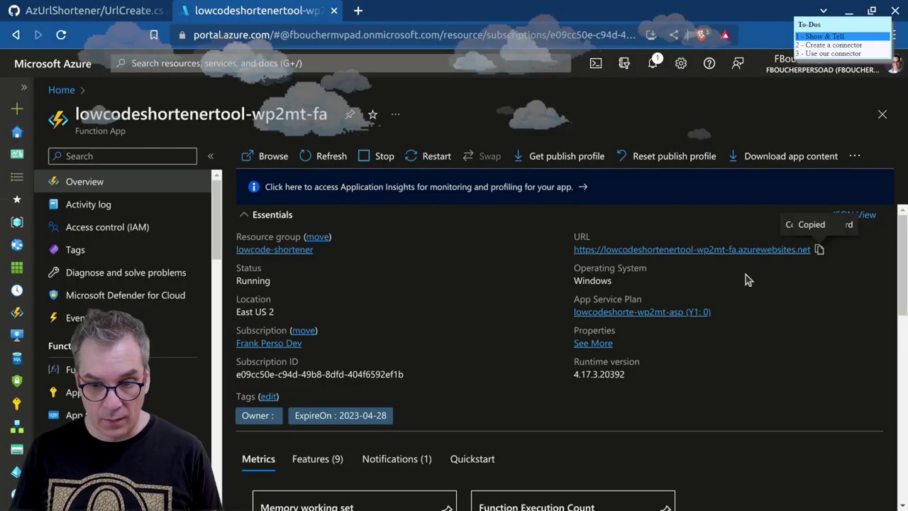
left_click(85, 9)
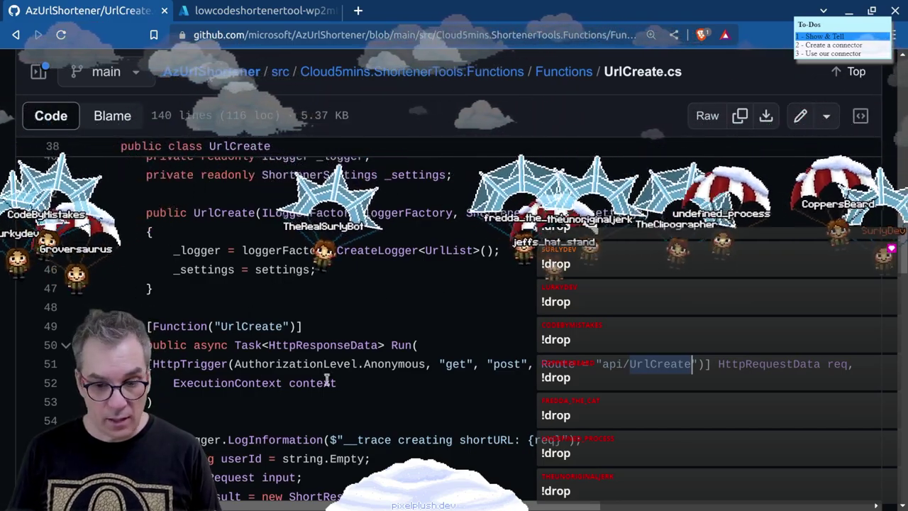
double_click(457, 364)
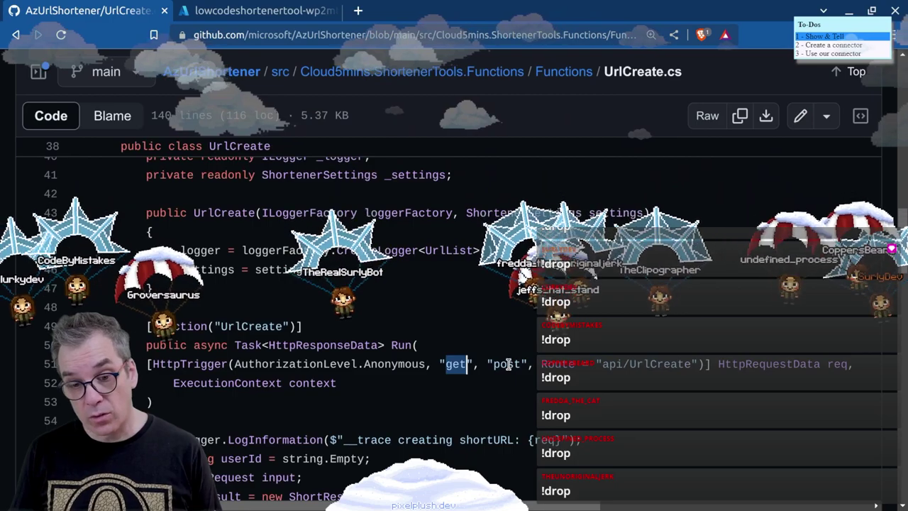
scroll(404, 318, "up", 12)
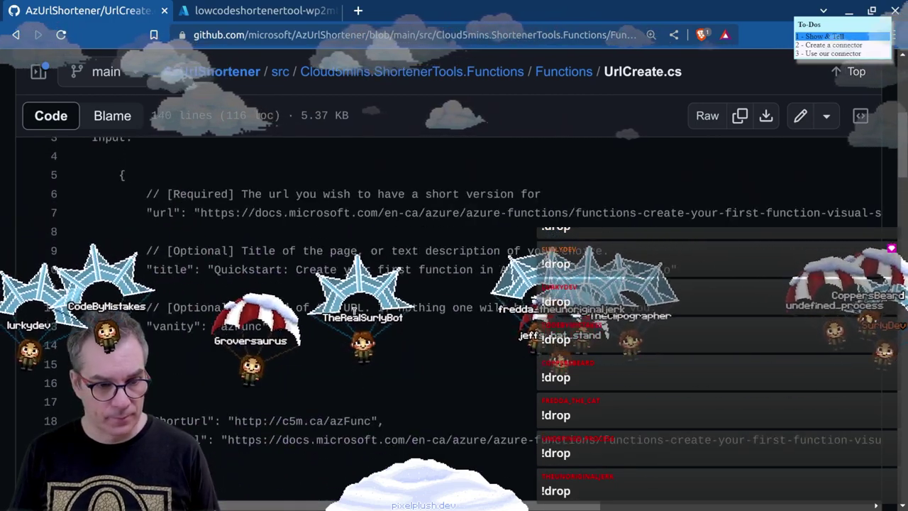
left_click_drag(269, 326, 121, 175)
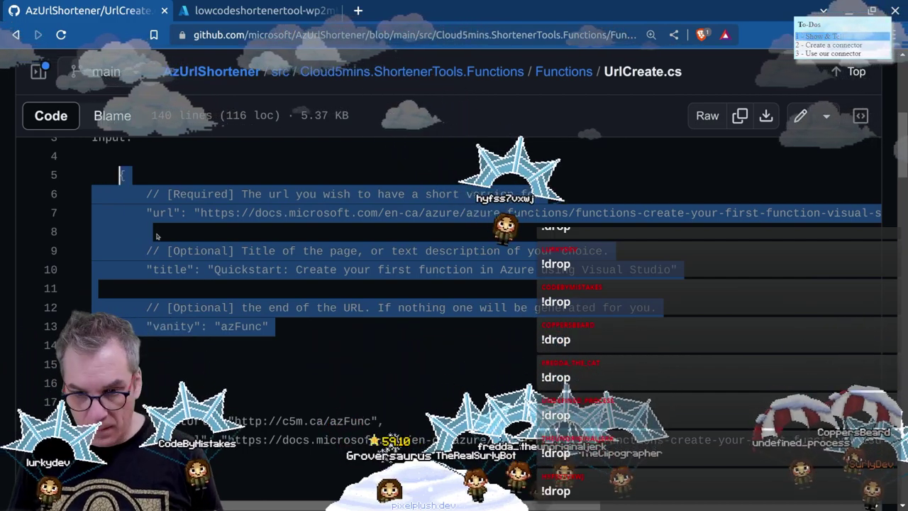
- Return to the sample import in Power Apps, choose the POST verb, and paste the copied input JSON as the request body
key("alt+Tab")
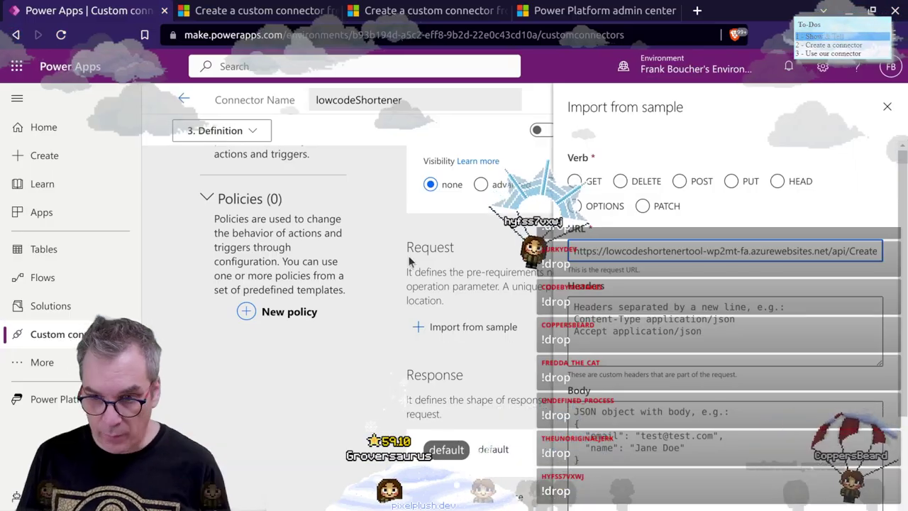
left_click(575, 183)
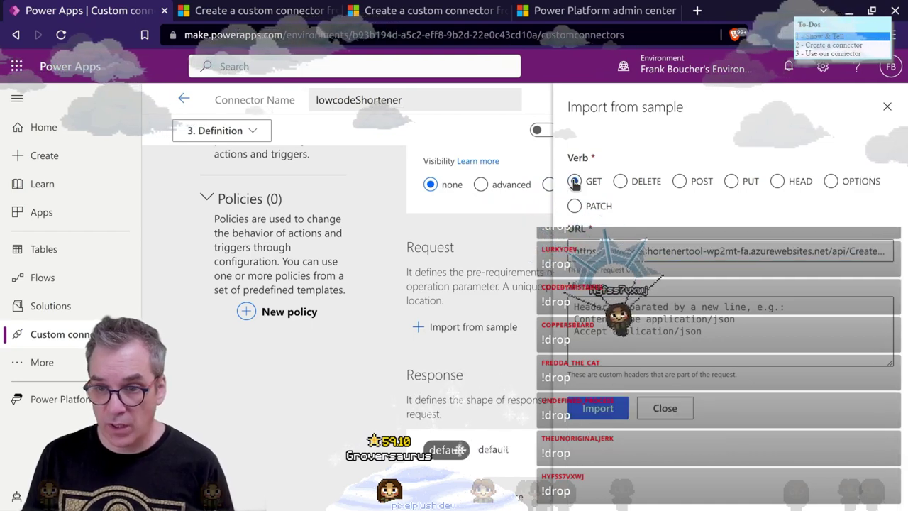
left_click(680, 180)
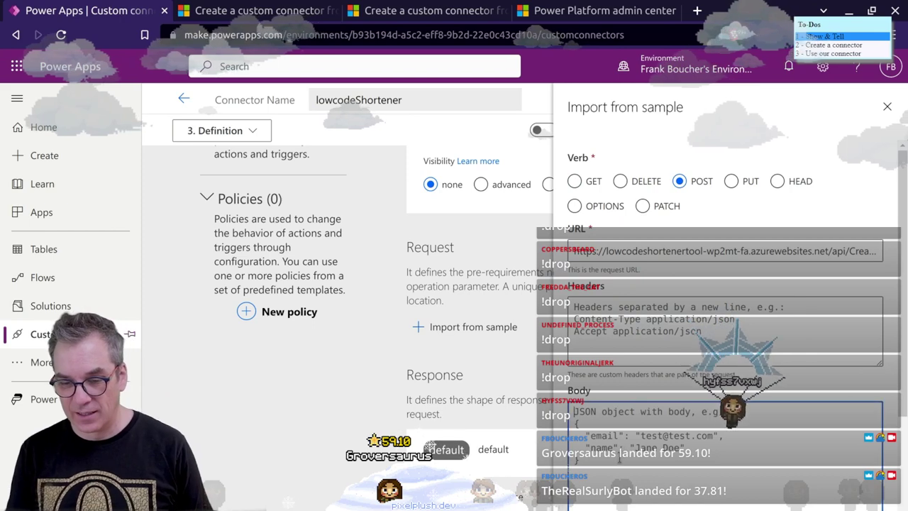
key("ctrl+v")
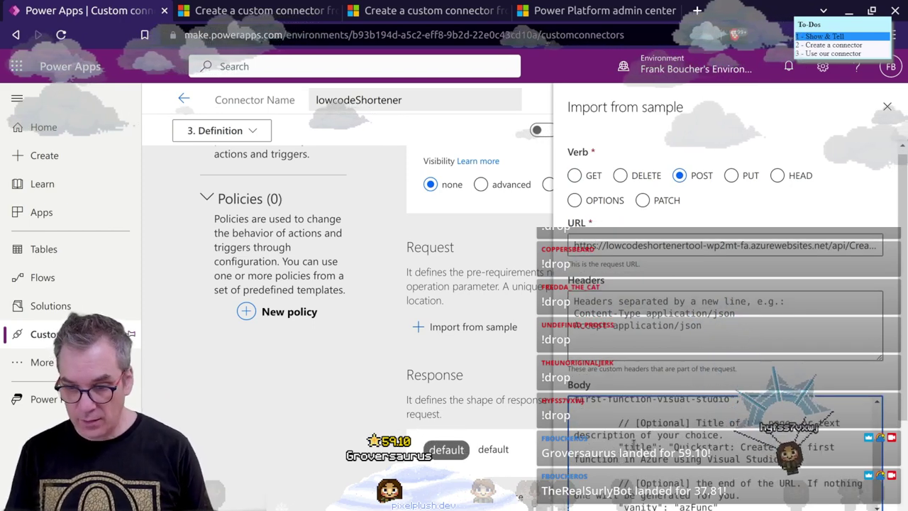
scroll(747, 361, "down", 5)
scroll(748, 361, "up", 3)
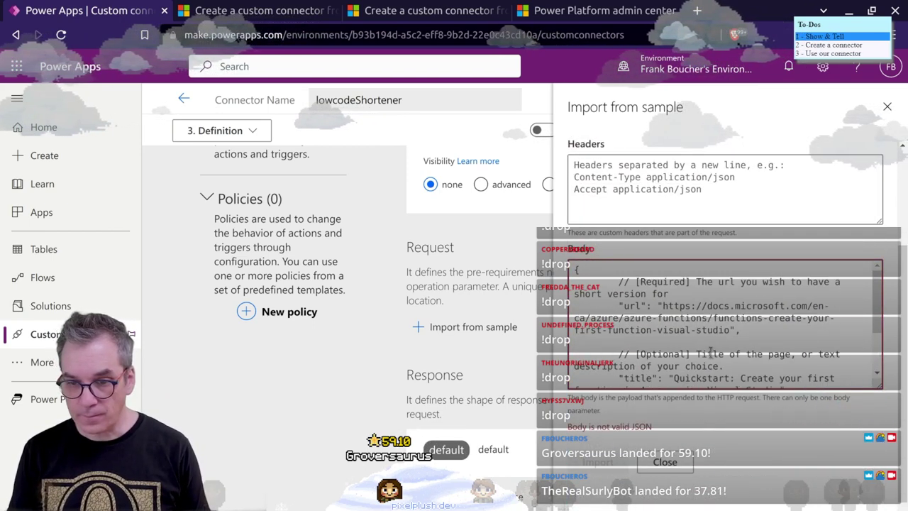
- Write the header lines "Content-Type application/json" and "Accept application/json" above the JSON in the request body
key("Return")
key("Return")
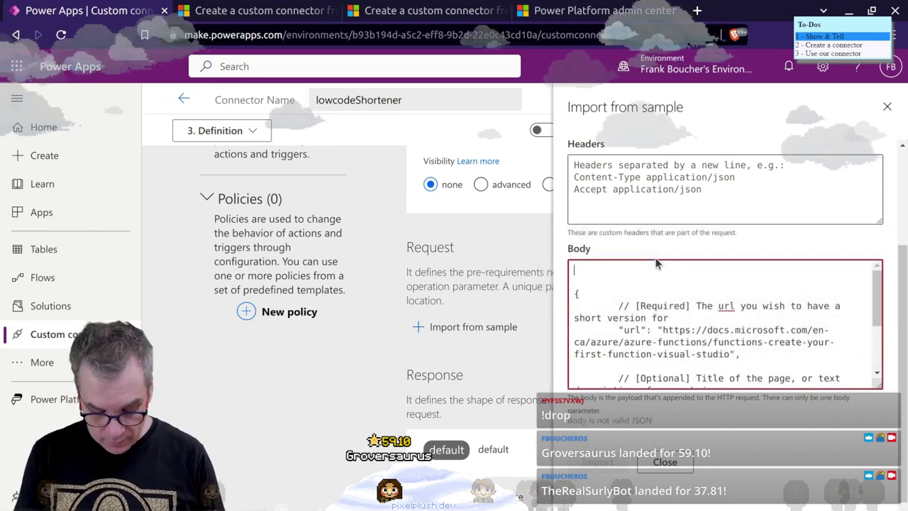
type("Conten")
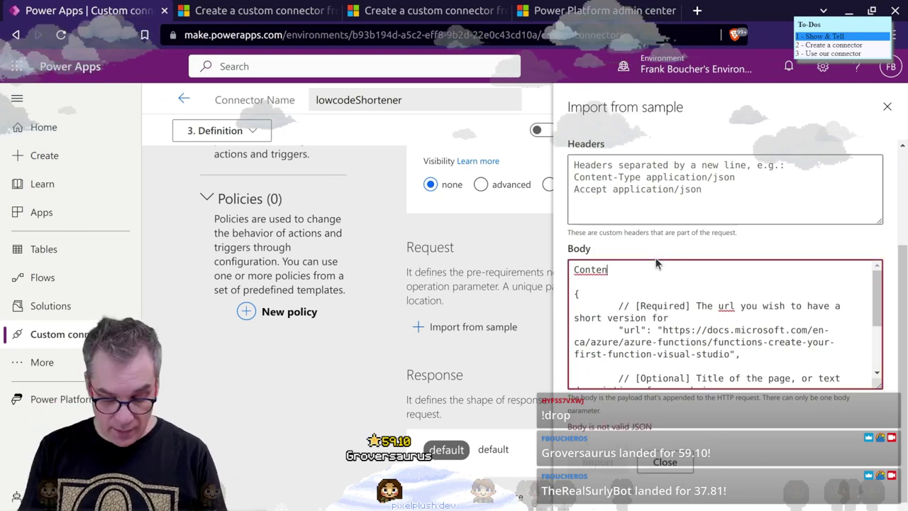
type("t")
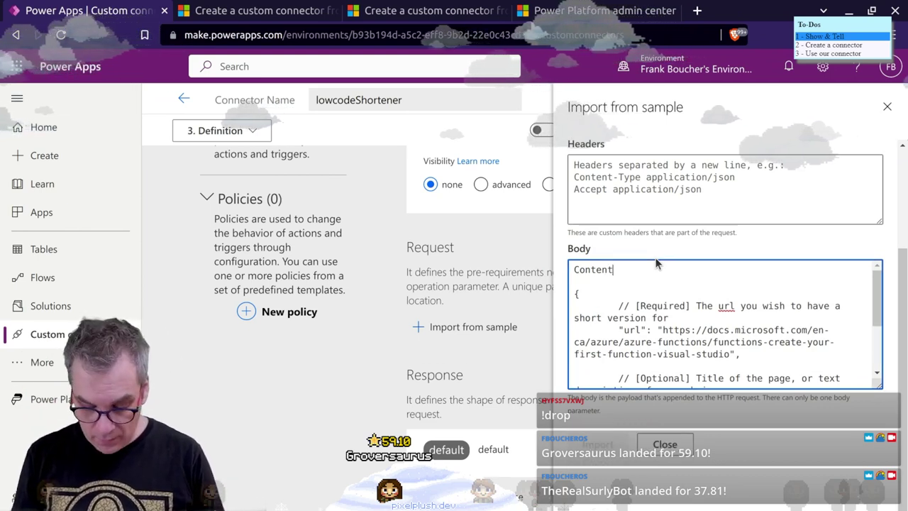
type("-Type")
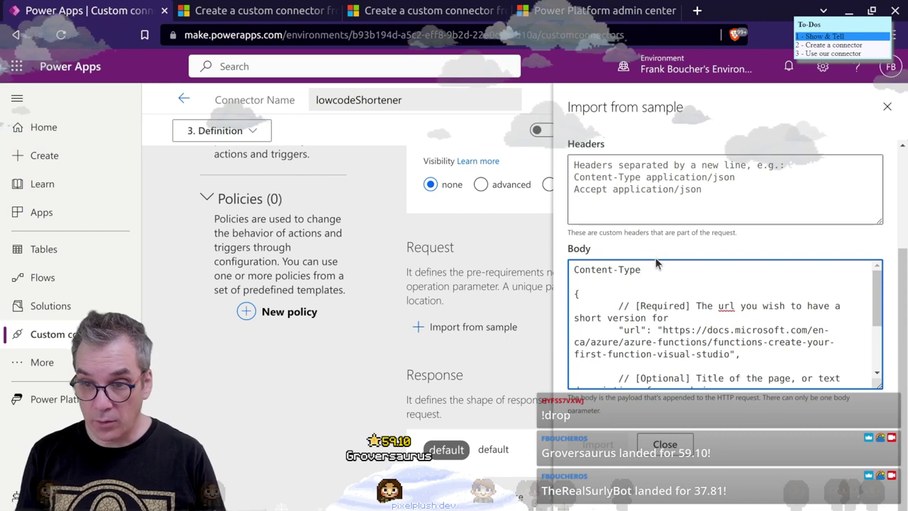
type(" applicati")
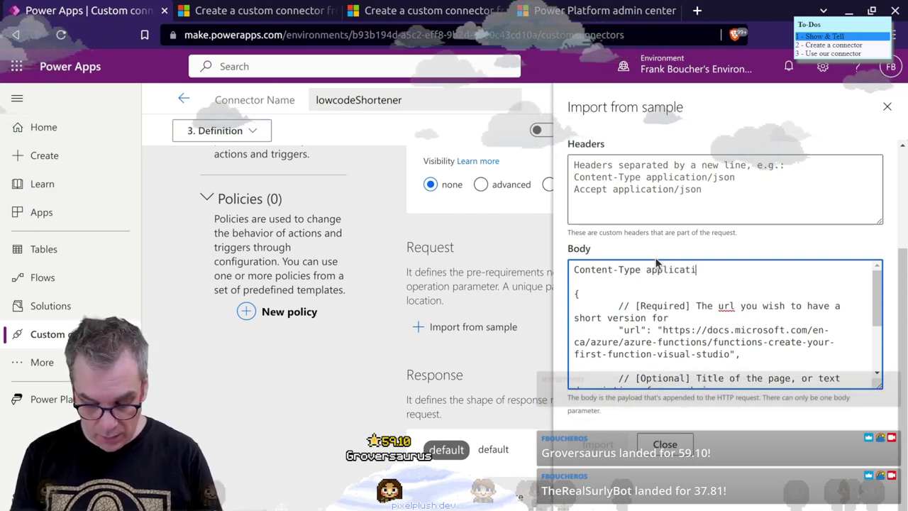
type("on/j")
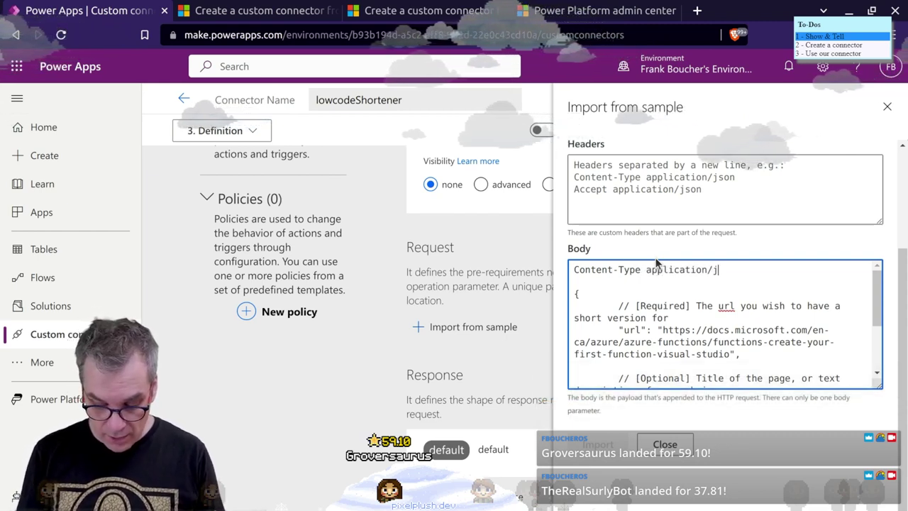
type("s")
type("on")
key("Return")
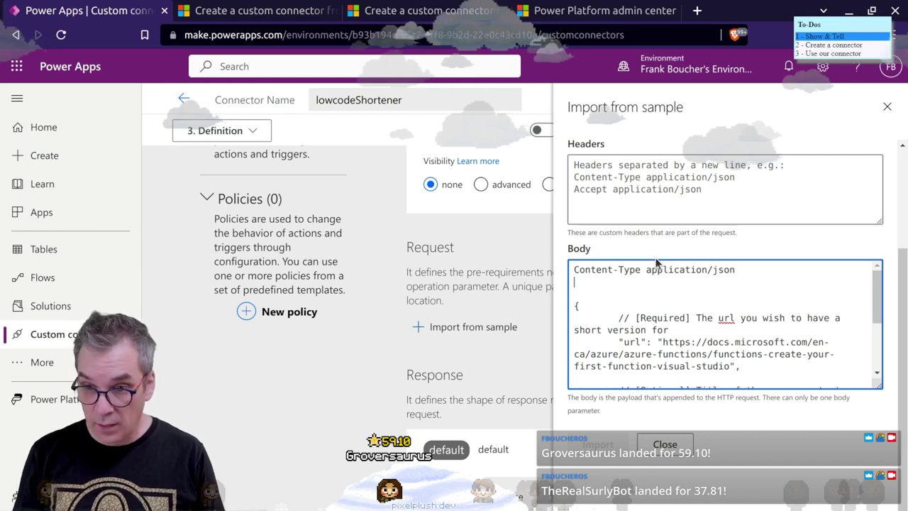
type("Accep")
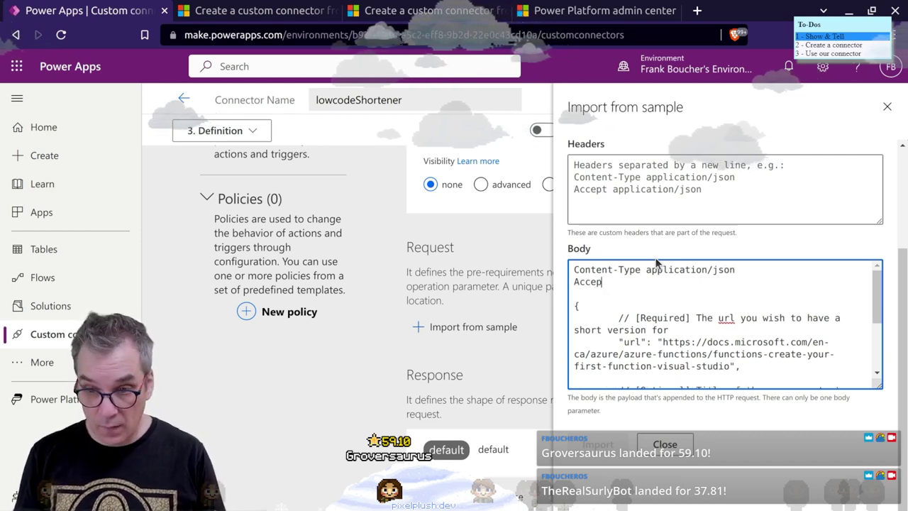
type("t ")
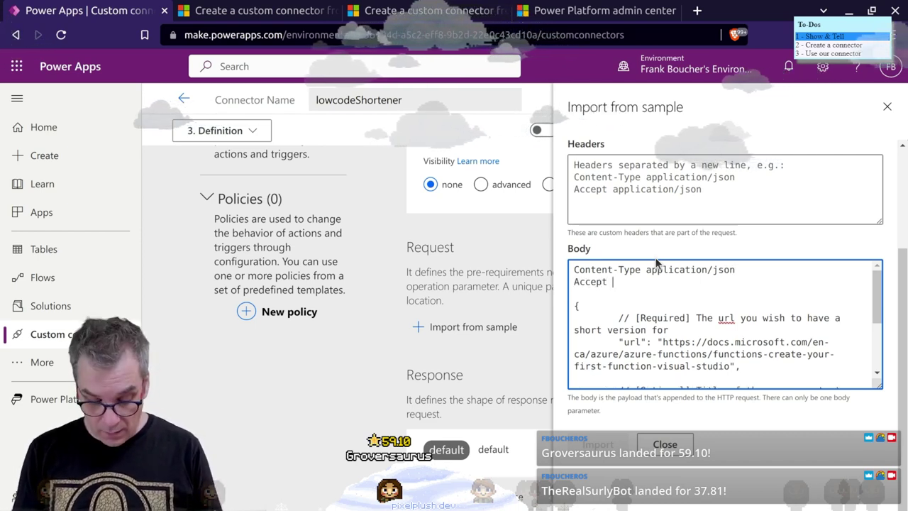
type("application")
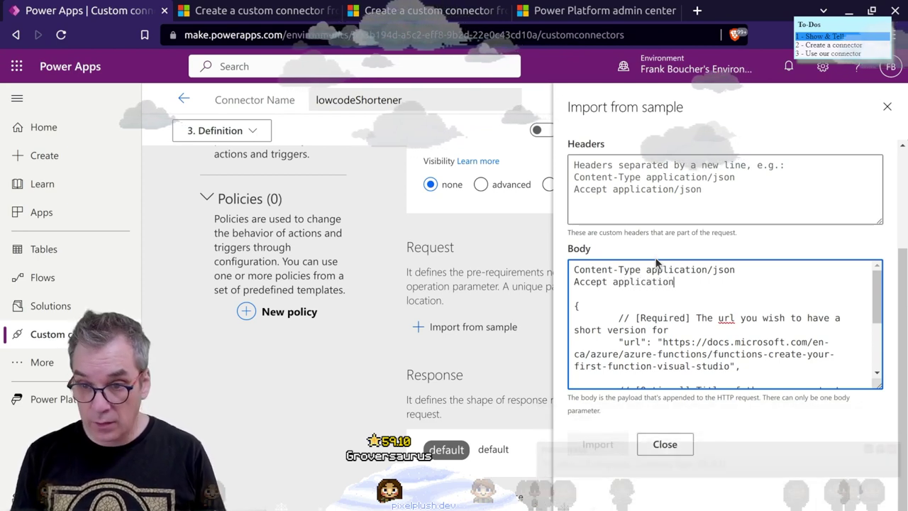
type("/")
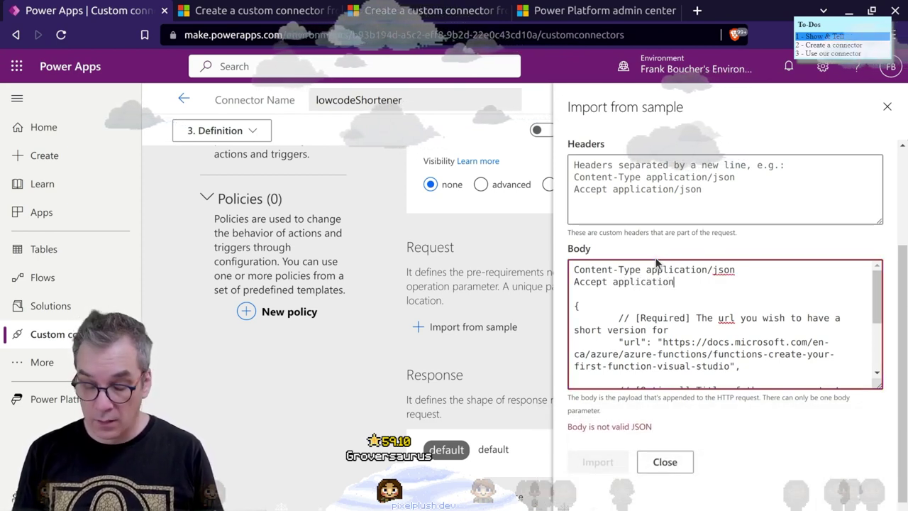
type("json")
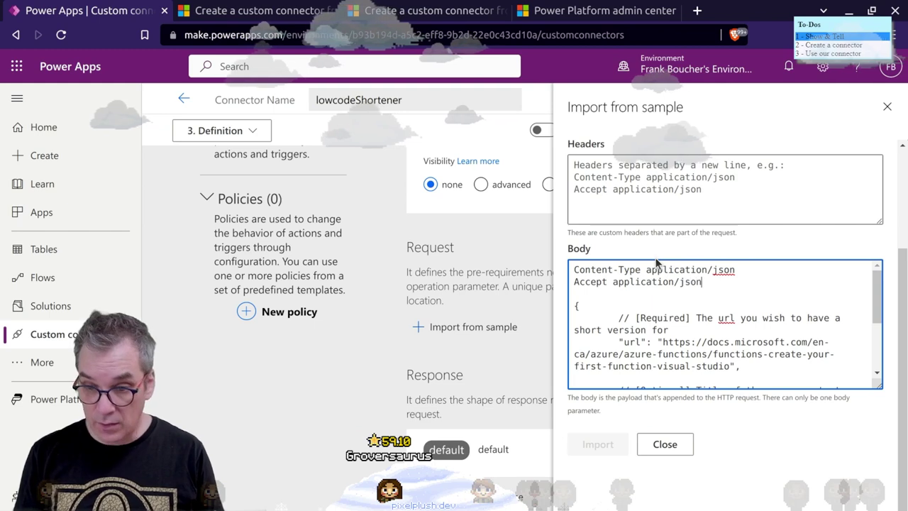
- Move the Content-Type and Accept lines from the request body into the sample's headers
left_click_drag(702, 283, 574, 269)
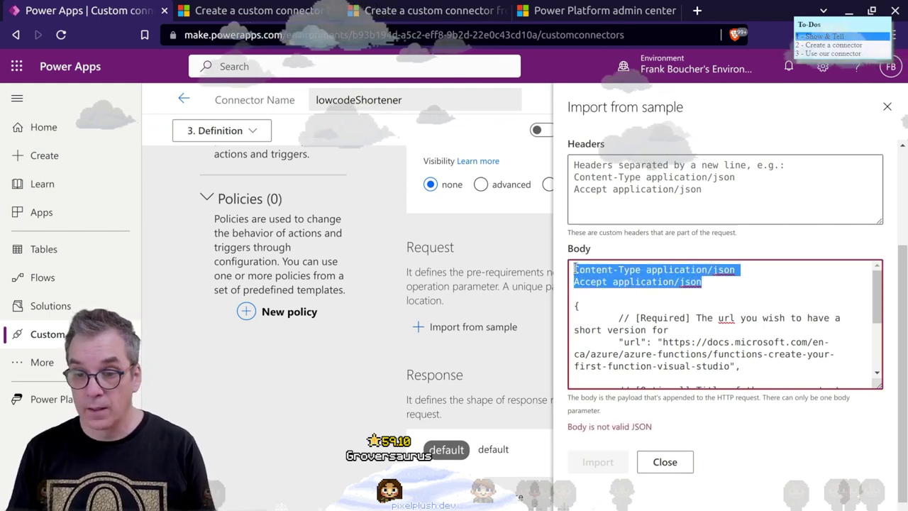
key("ctrl+x")
left_click(623, 203)
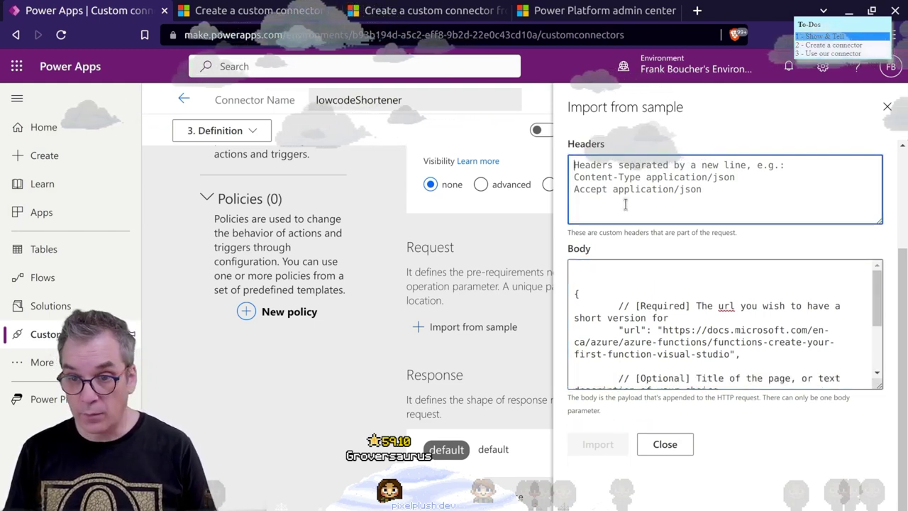
key("ctrl+v")
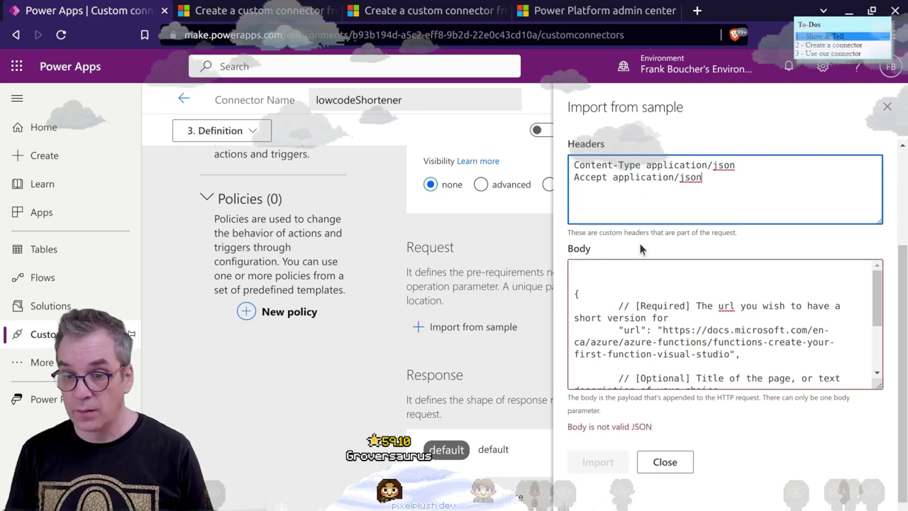
- Remove a blank line above the body's JSON and try to select the first comment line
left_click(613, 282)
key("Delete")
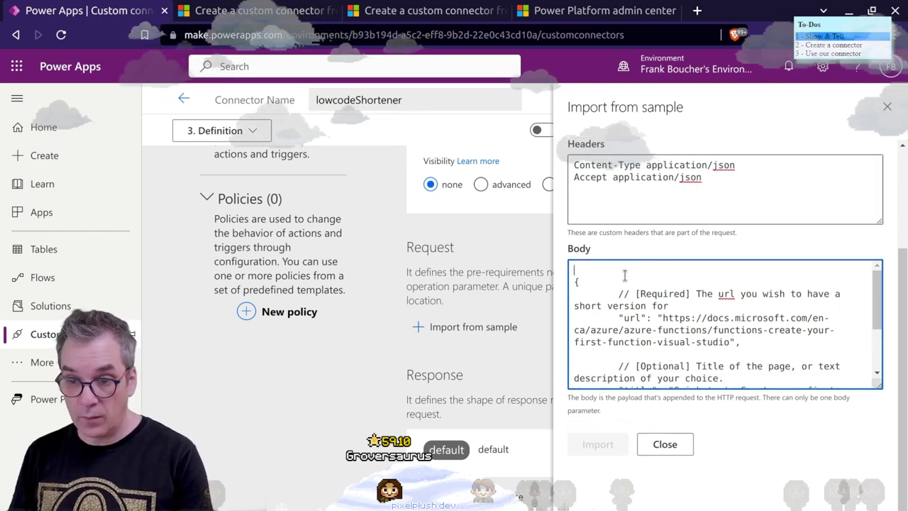
left_click_drag(683, 301, 534, 298)
left_click(534, 298)
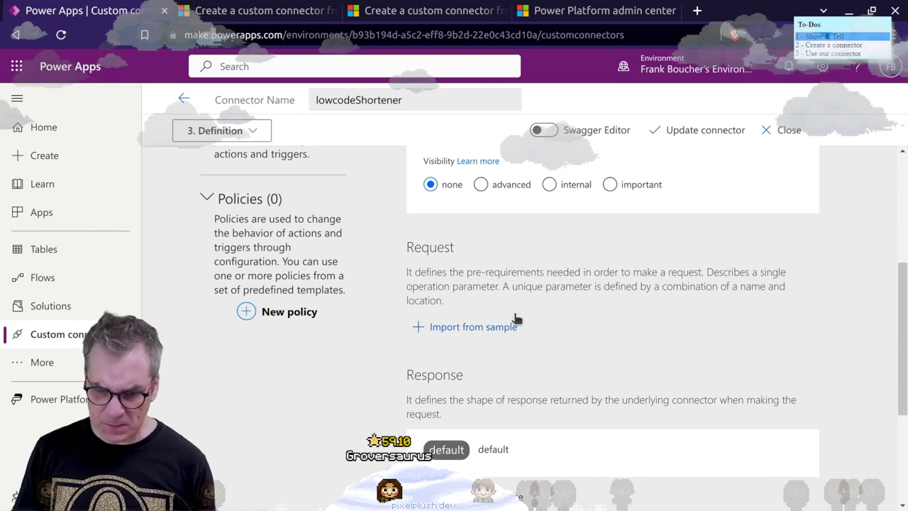
- Reopen the request's sample import and paste the Content-Type application/json and Accept application/json lines as its headers
left_click(481, 327)
left_click(608, 311)
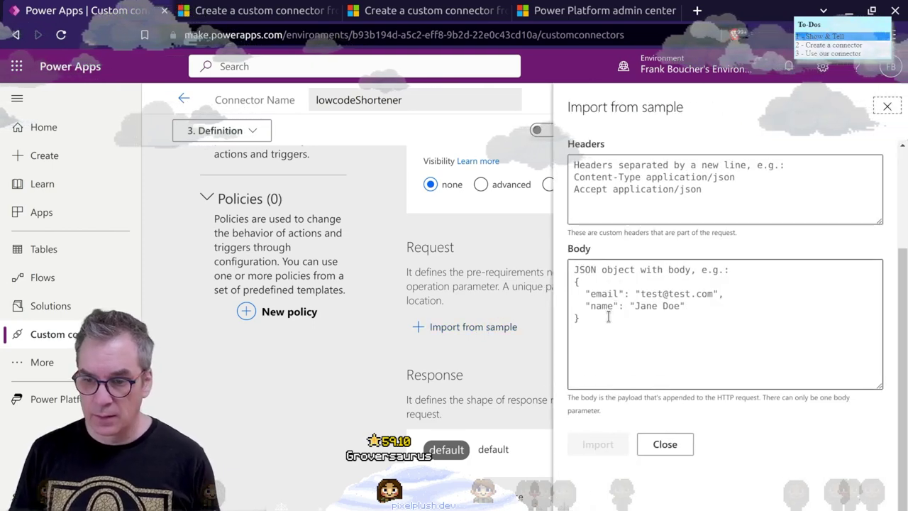
scroll(607, 317, "up", 2)
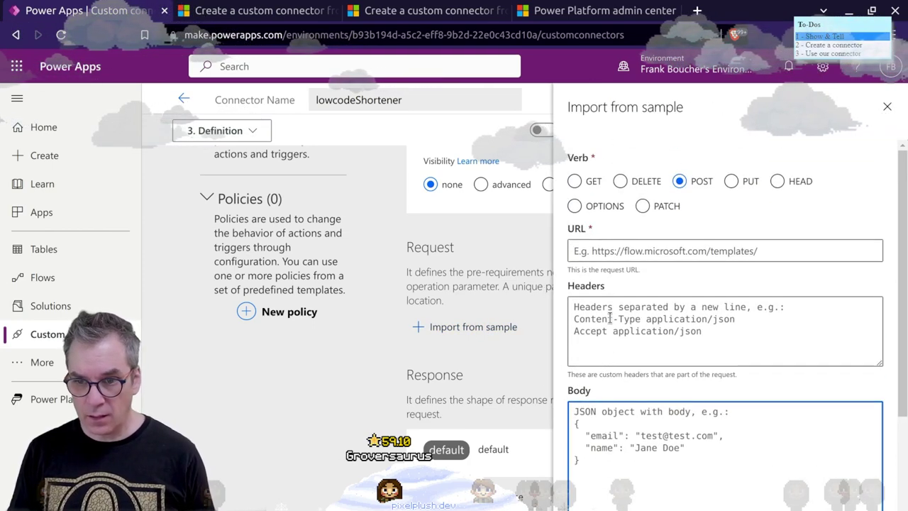
scroll(609, 318, "down", 2)
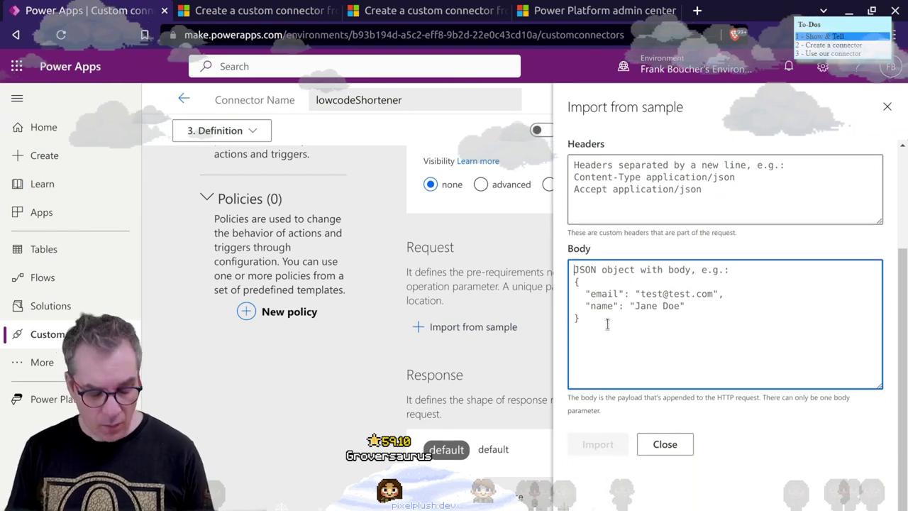
key("ctrl+v")
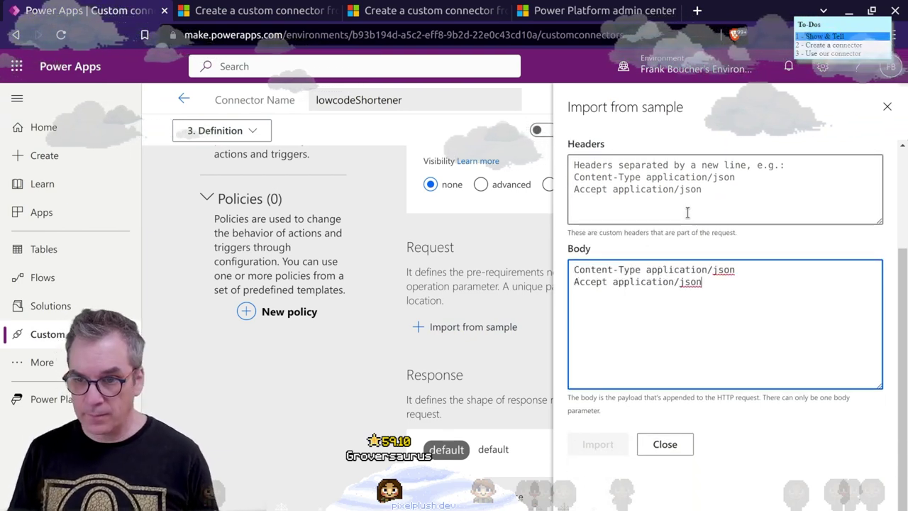
left_click(716, 197)
key("ctrl+v")
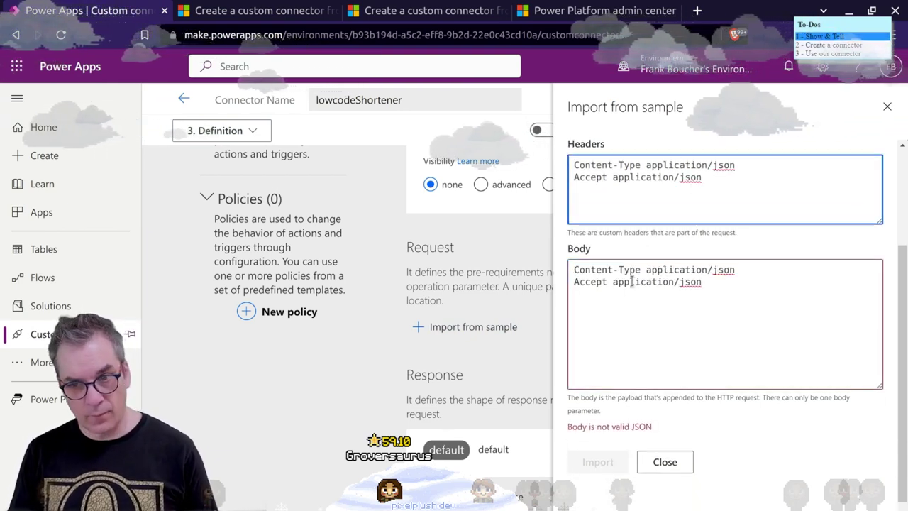
- Replace the header lines pasted into the request body with a pair of curly braces
left_click(687, 298)
left_click_drag(687, 298, 555, 275)
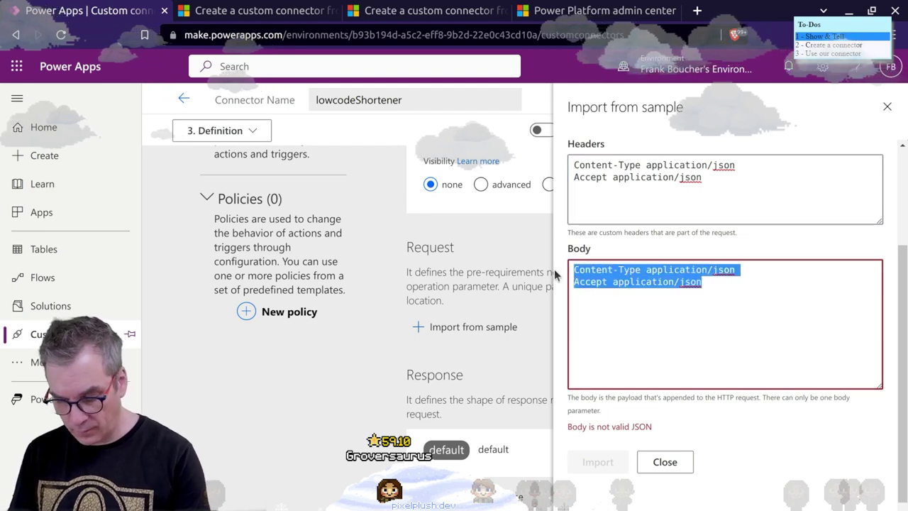
key("BackSpace")
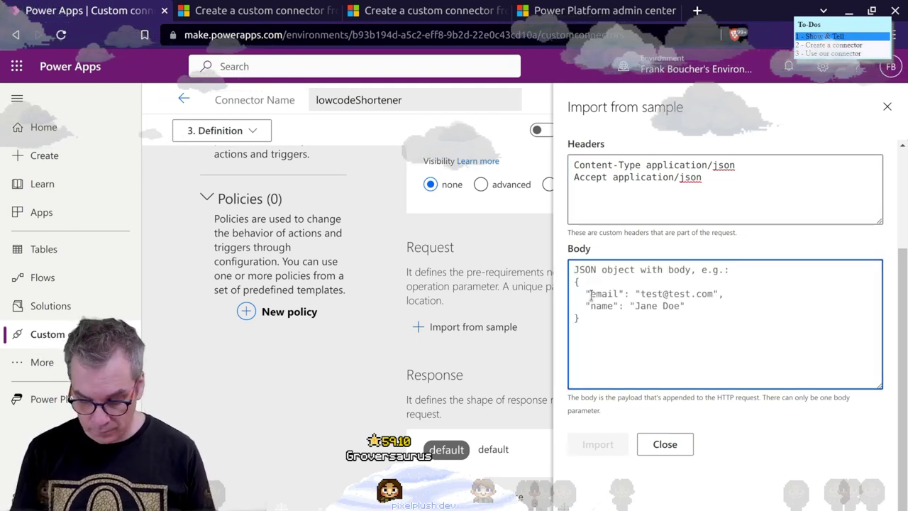
type("{}")
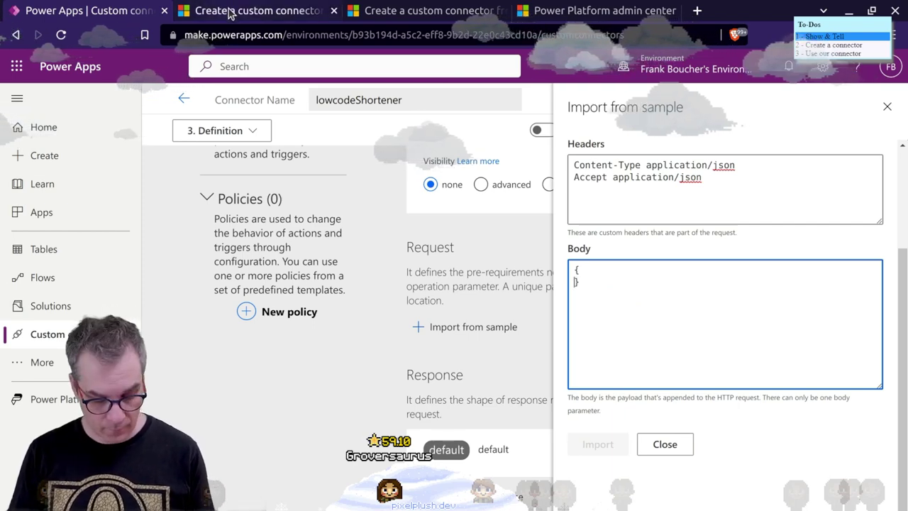
- Switch to UrlCreate.cs on GitHub, select the "url" property name in the sample input, and return to the sample import in Power Apps
key("alt+Tab")
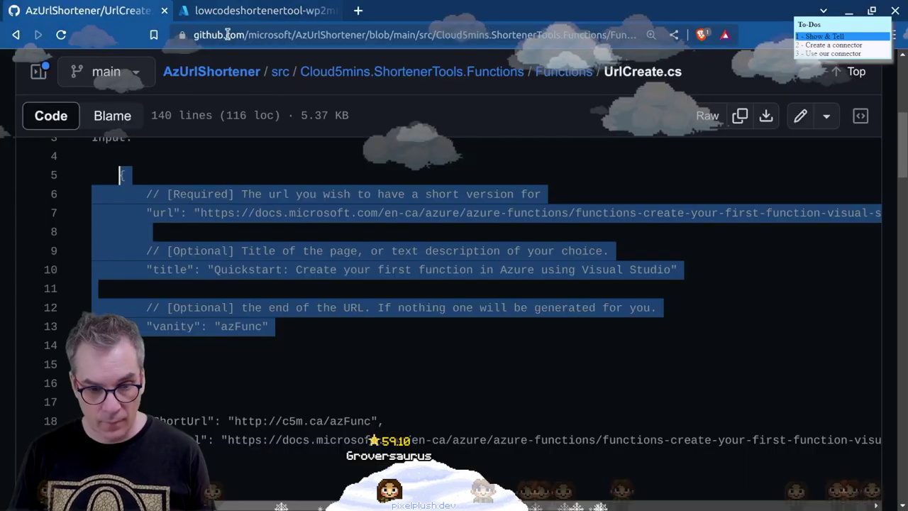
left_click(229, 214)
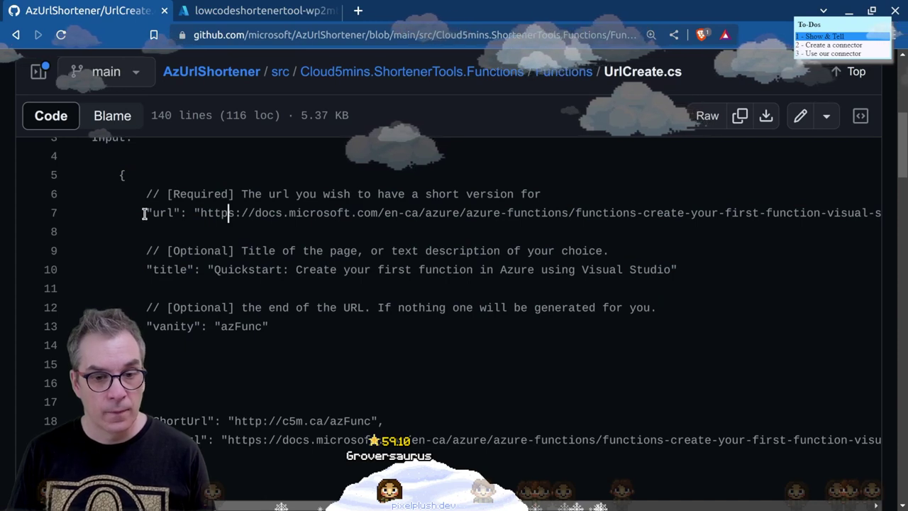
left_click_drag(144, 214, 169, 216)
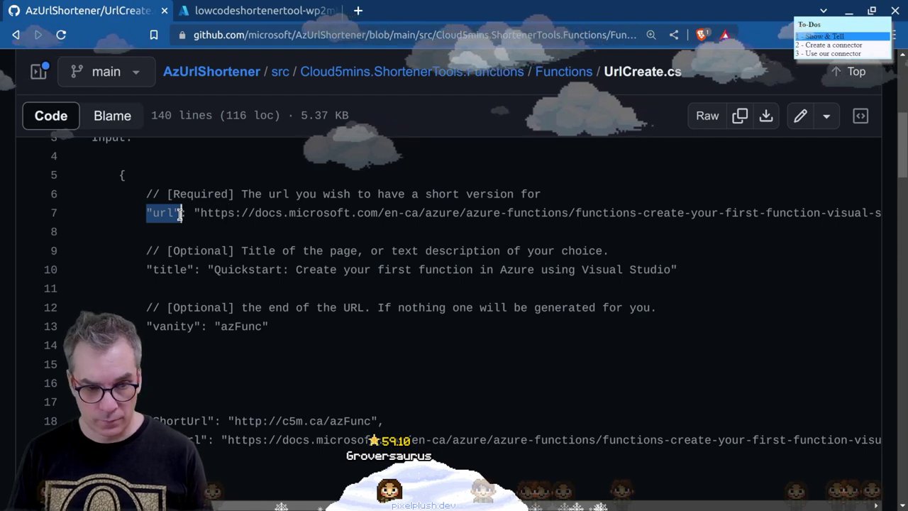
key("alt+Tab")
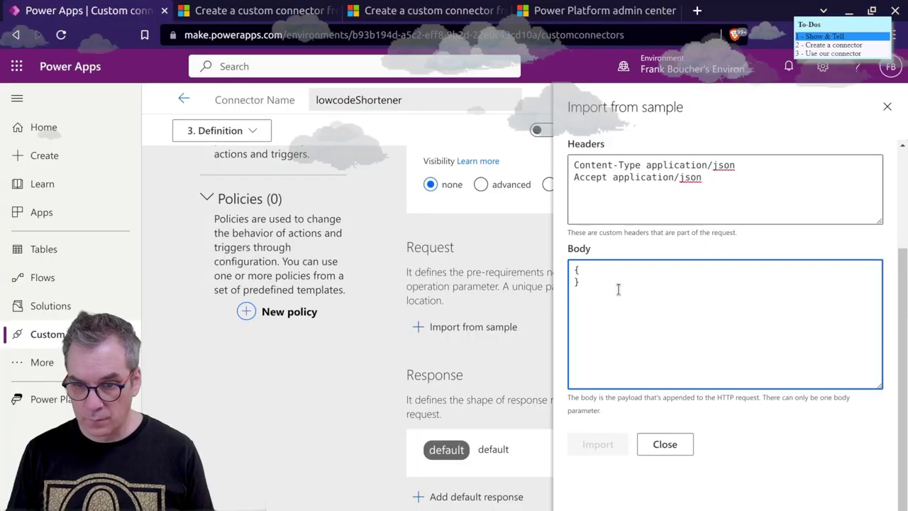
- Re-enter the request body as a pair of curly braces with an empty line between them
key("BackSpace")
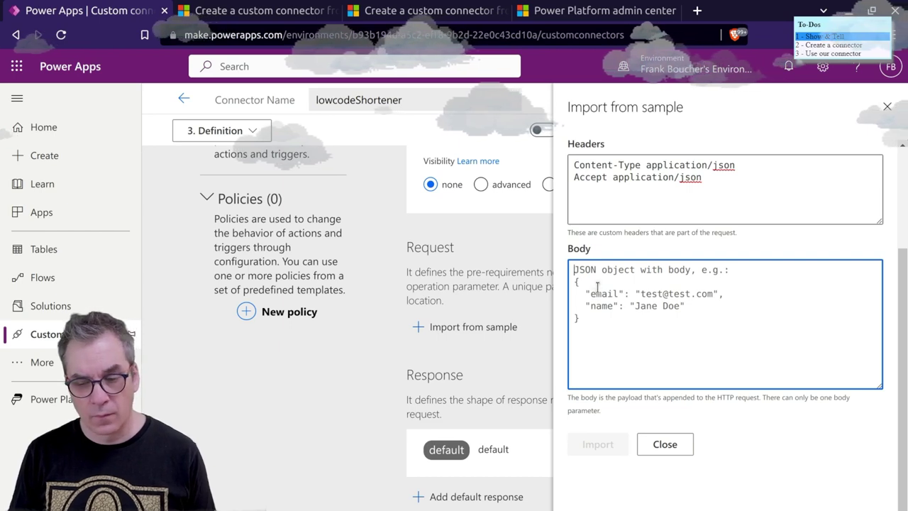
type("{}")
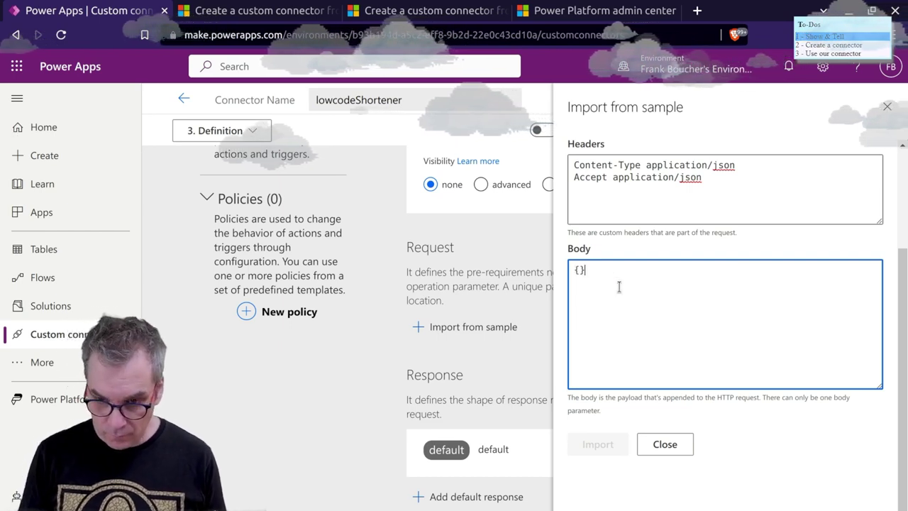
key("Left")
key("Return")
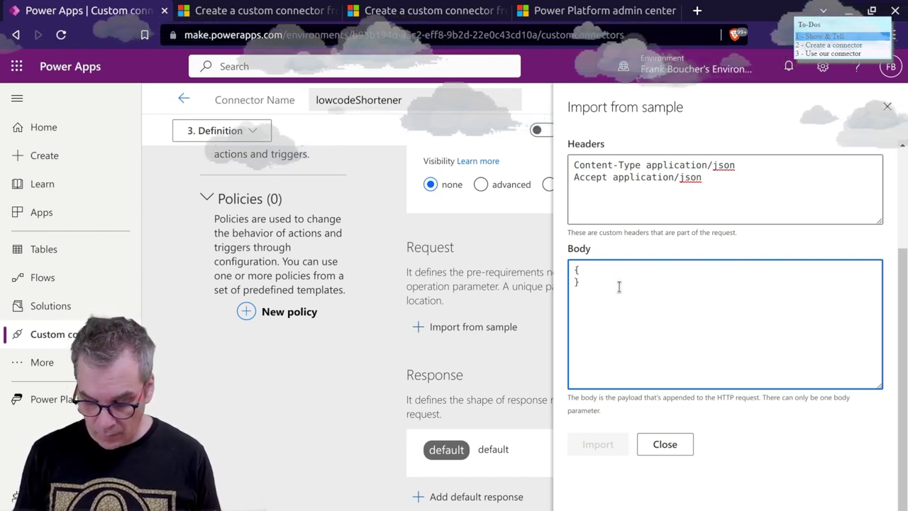
left_click(613, 274)
key("Return")
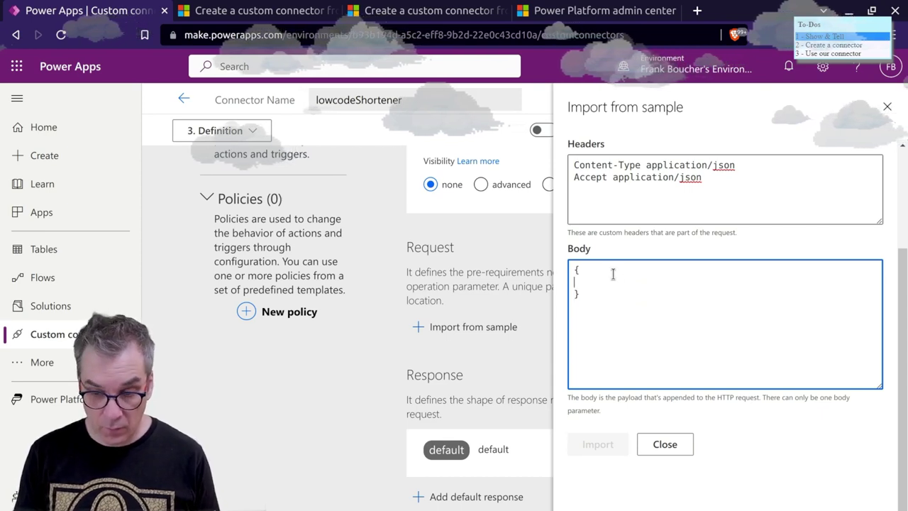
key("Tab")
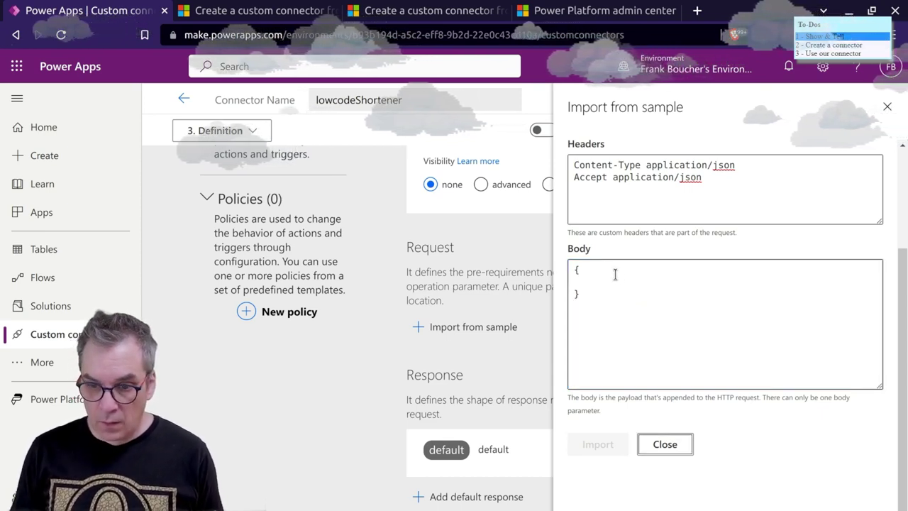
left_click(613, 276)
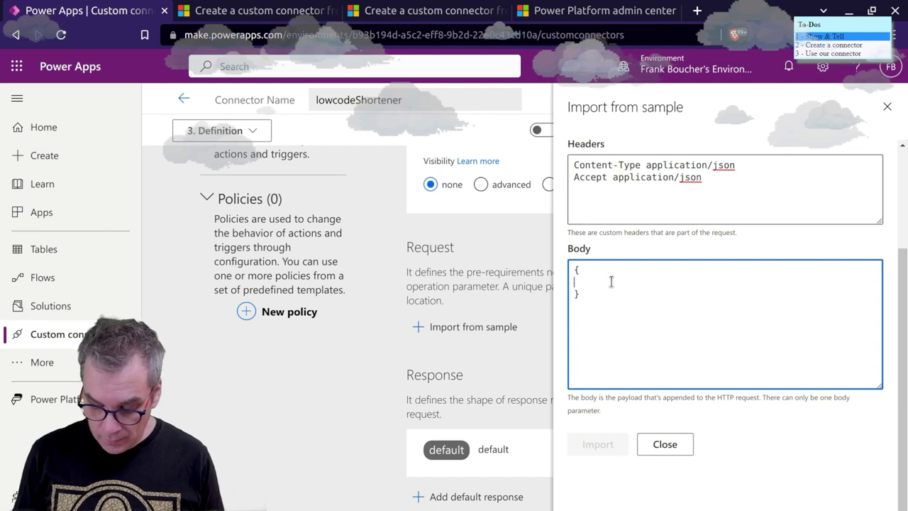
type("\"url\"")
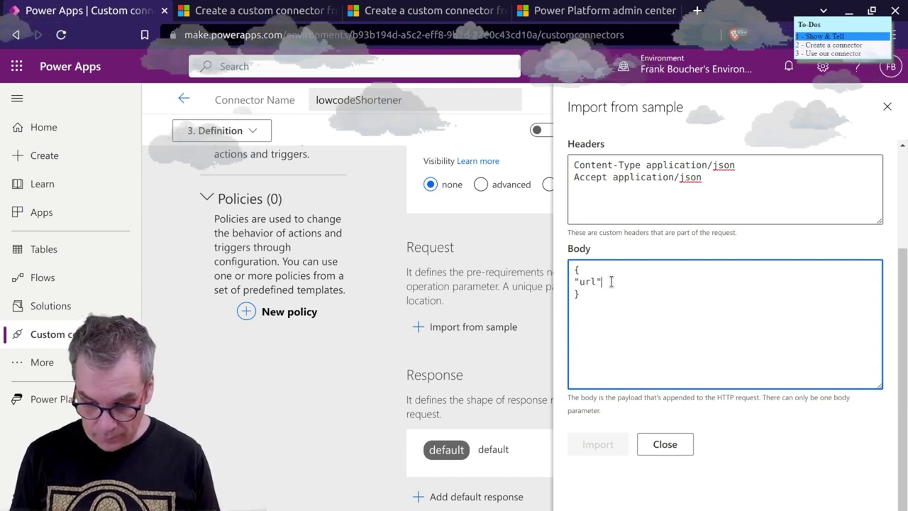
type(":")
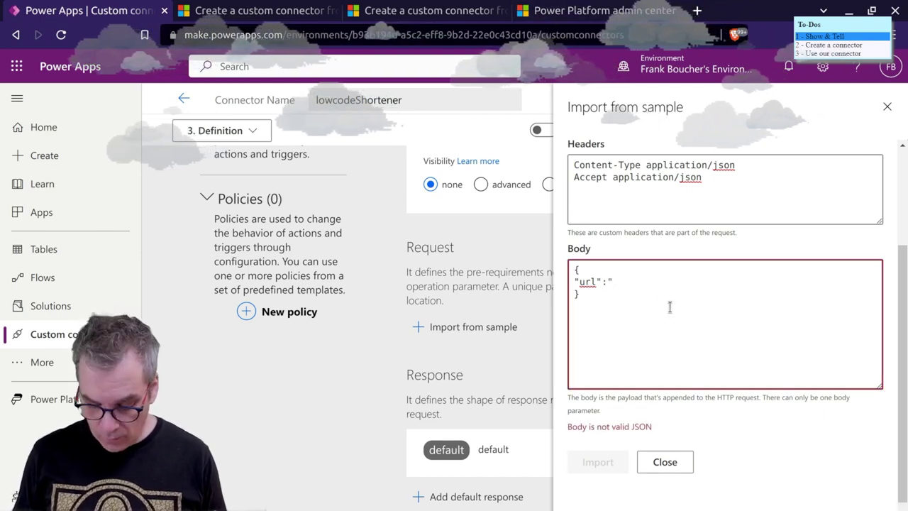
type("\"https://behindmycloud.com\",")
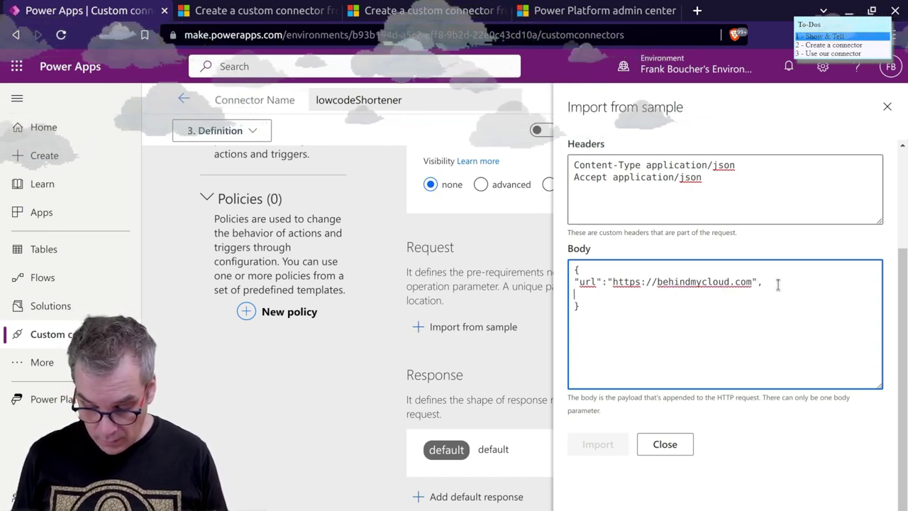
key("Delete")
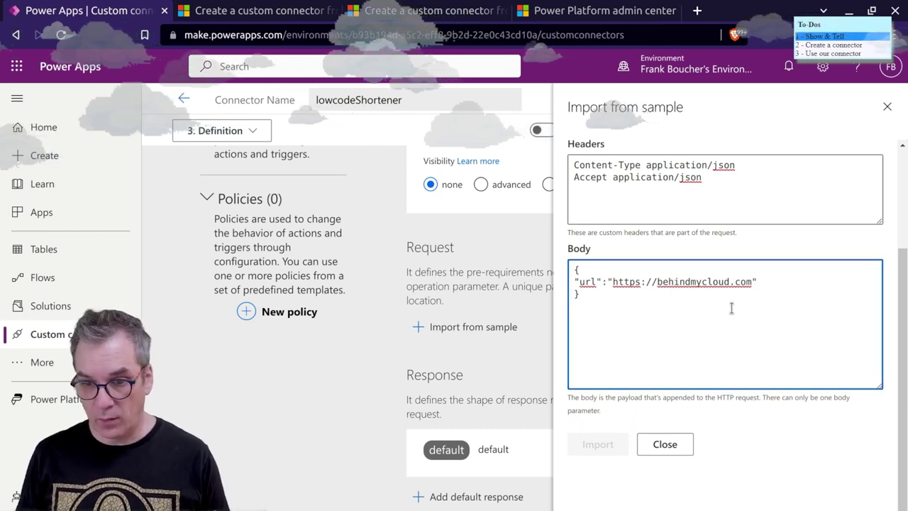
- Copy the lowcodeshortenertool-wp2mt-fa function app's URL from the Azure portal and paste it as the sample's request URL in Power Apps
scroll(697, 352, "up", 2)
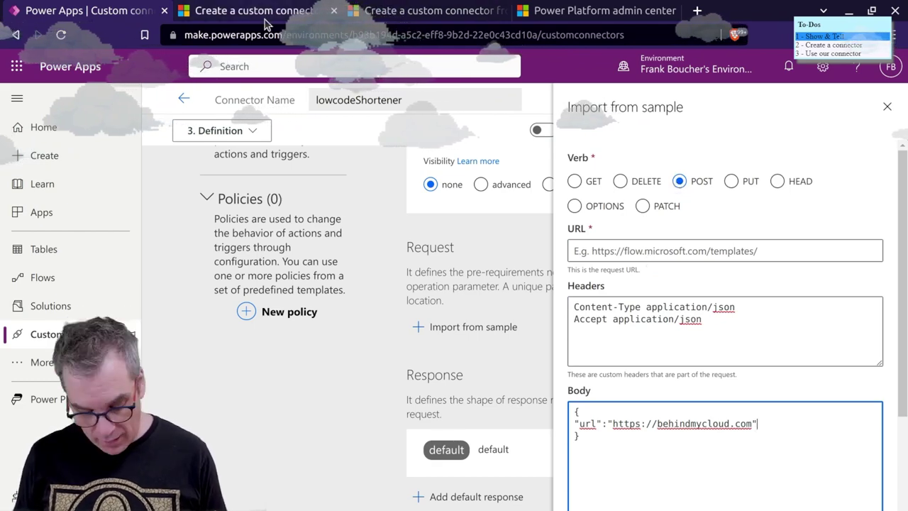
key("alt+Tab")
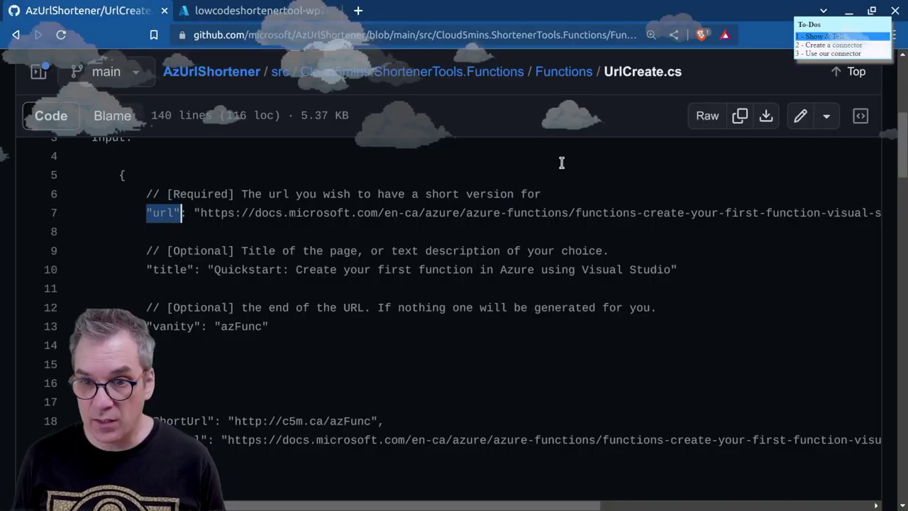
left_click(312, 11)
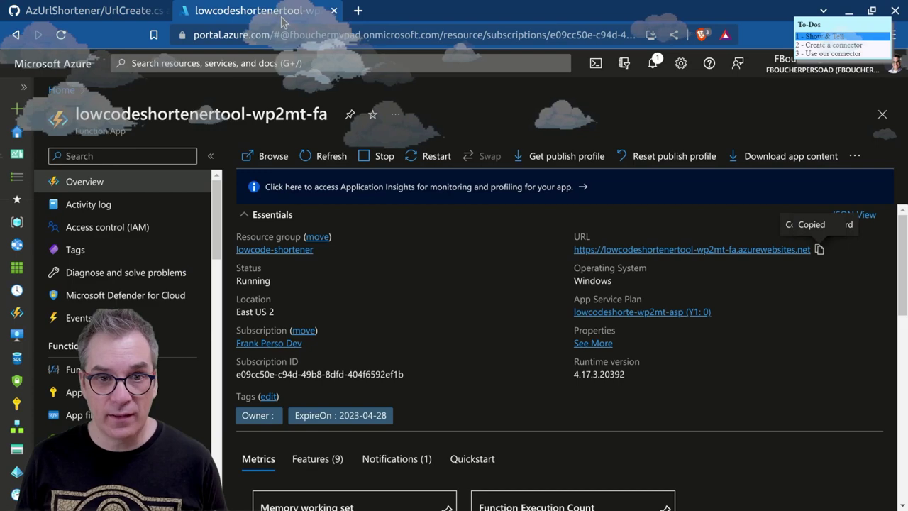
left_click(820, 249)
key("alt+Tab")
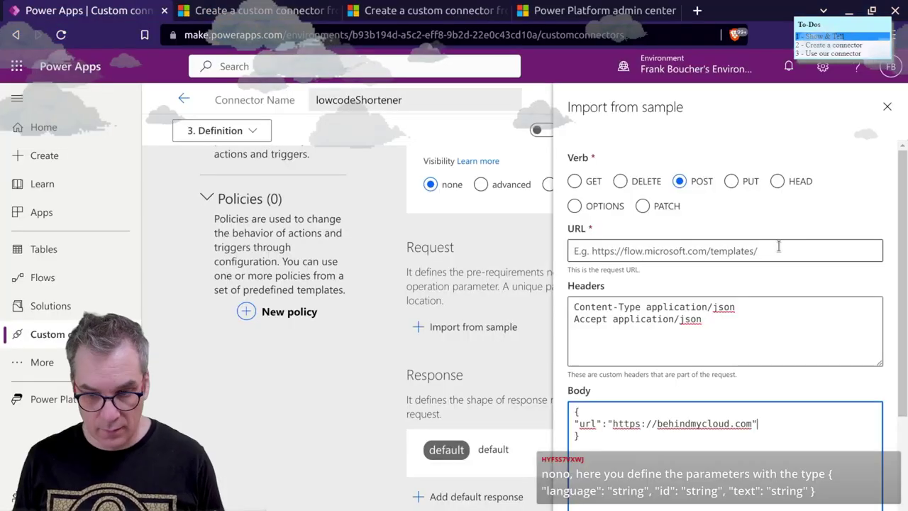
left_click(685, 250)
key("ctrl+v")
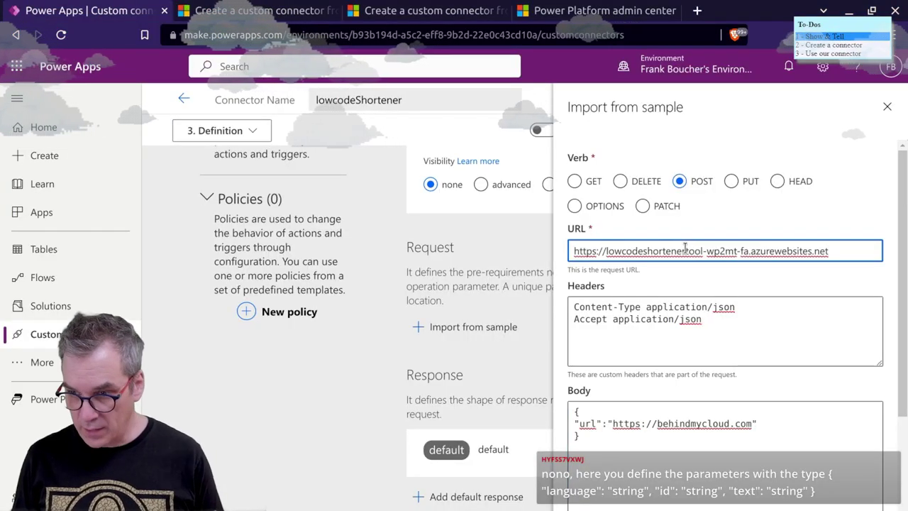
- Append /api/CreateUrl to the sample's request URL
type("/api/")
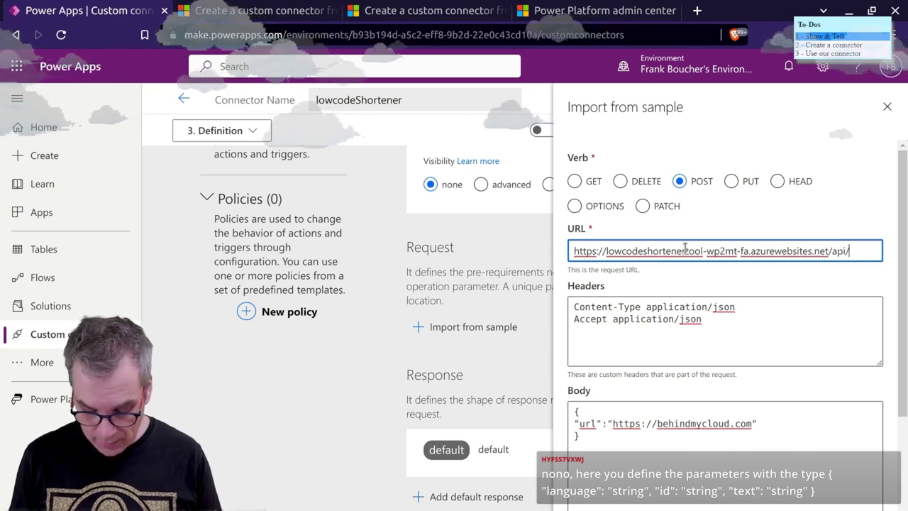
type("Create")
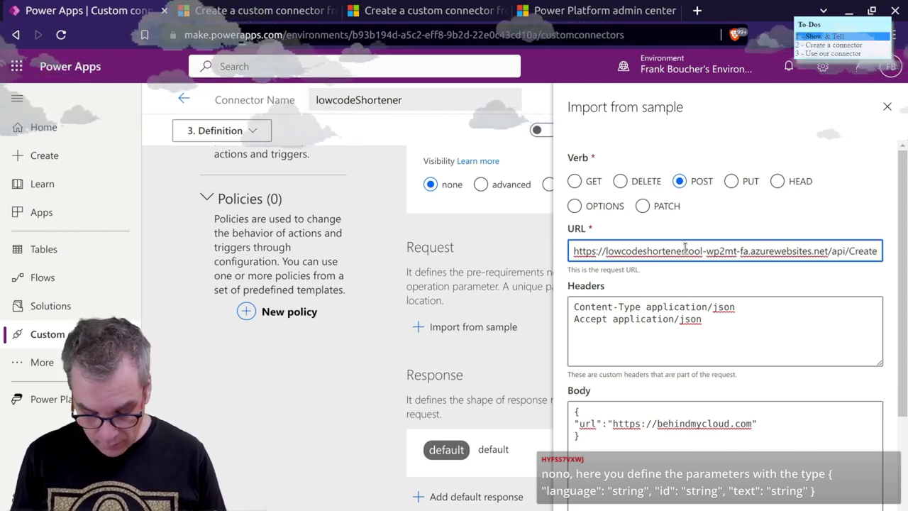
type("Url")
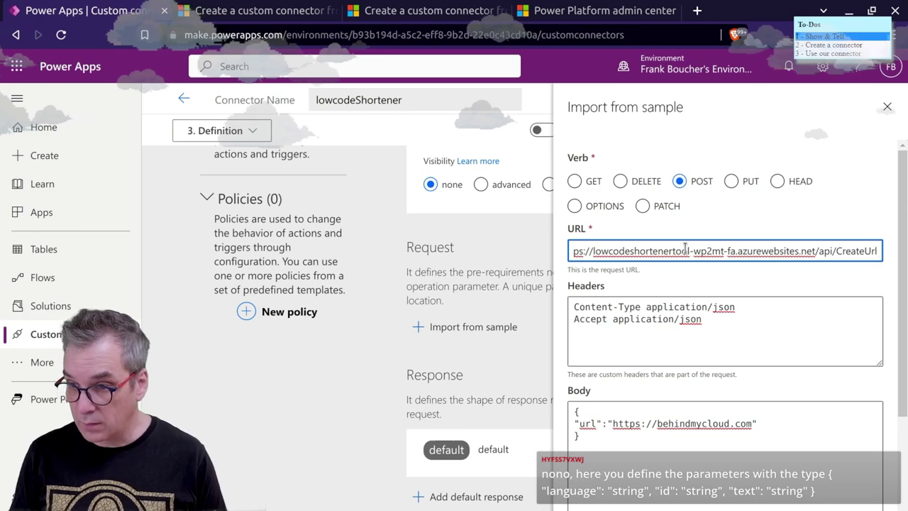
- Check the sample's verb, URL, headers and body, and close the sample import without importing
scroll(678, 321, "down", 2)
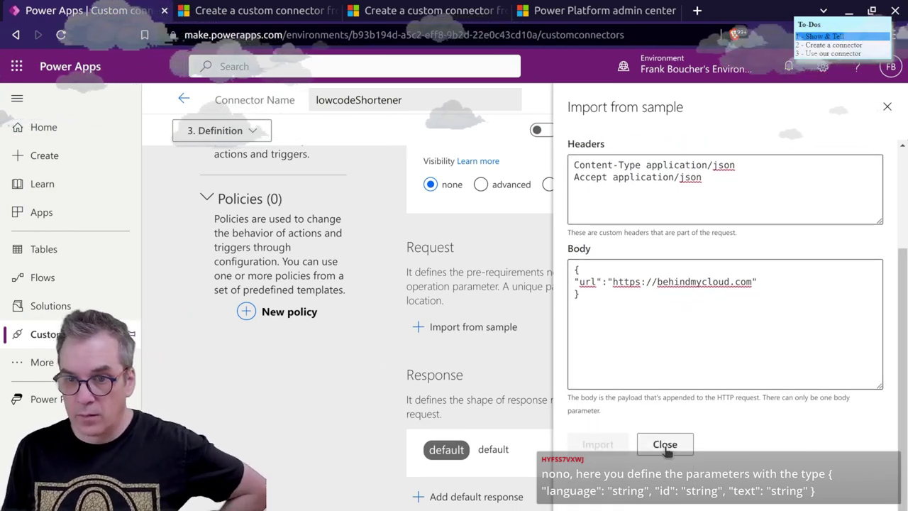
scroll(719, 351, "up", 2)
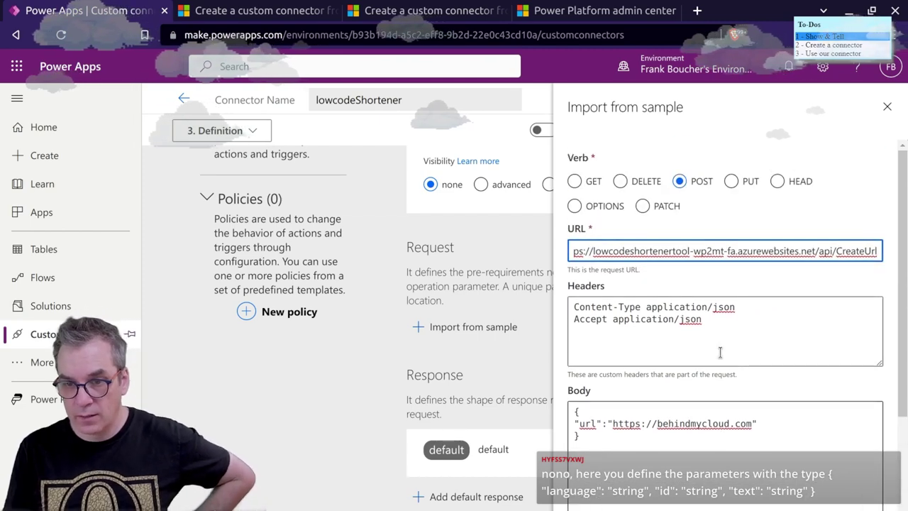
scroll(719, 352, "down", 2)
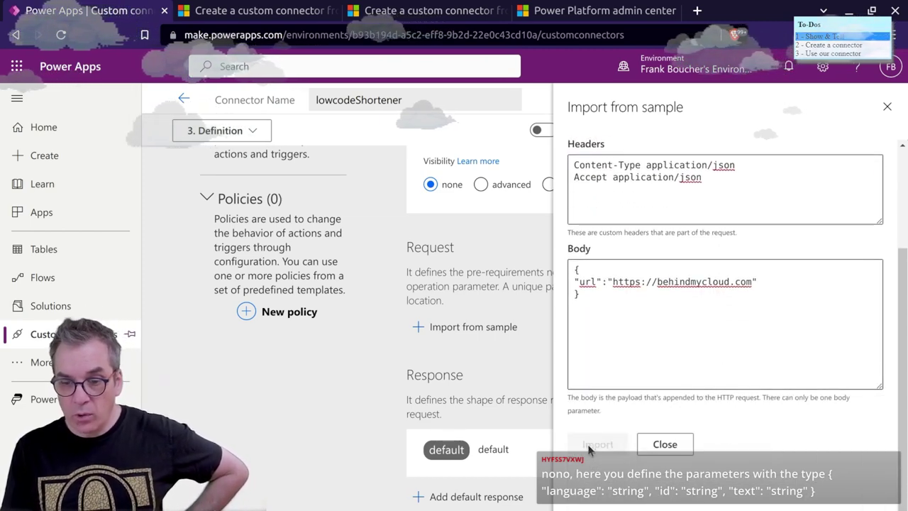
scroll(666, 433, "up", 2)
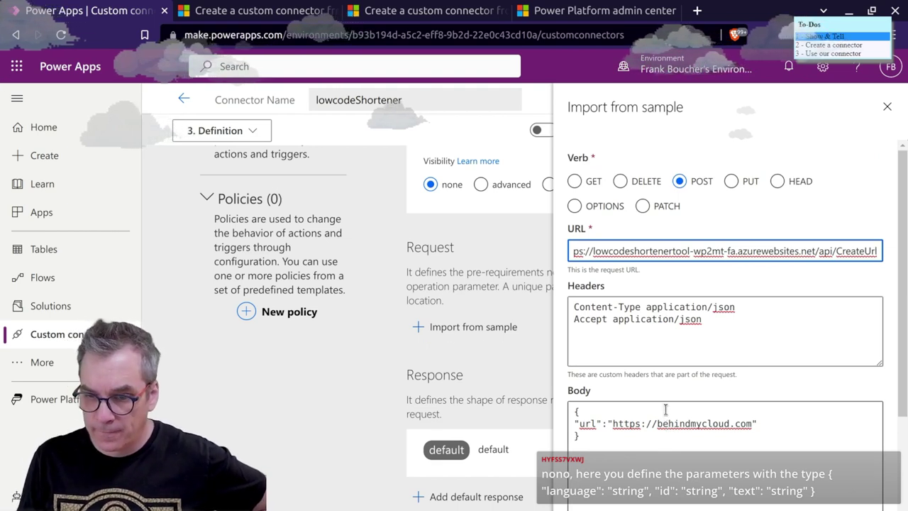
scroll(665, 409, "down", 1)
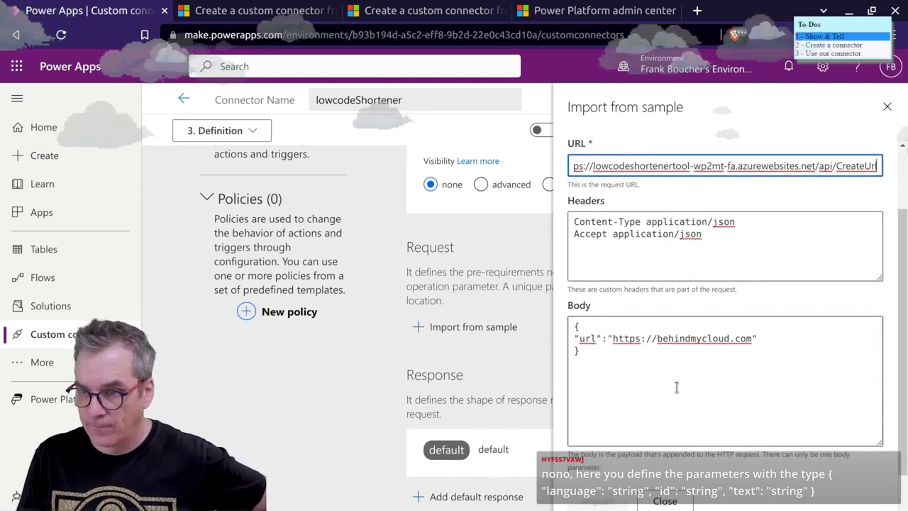
scroll(676, 386, "down", 1)
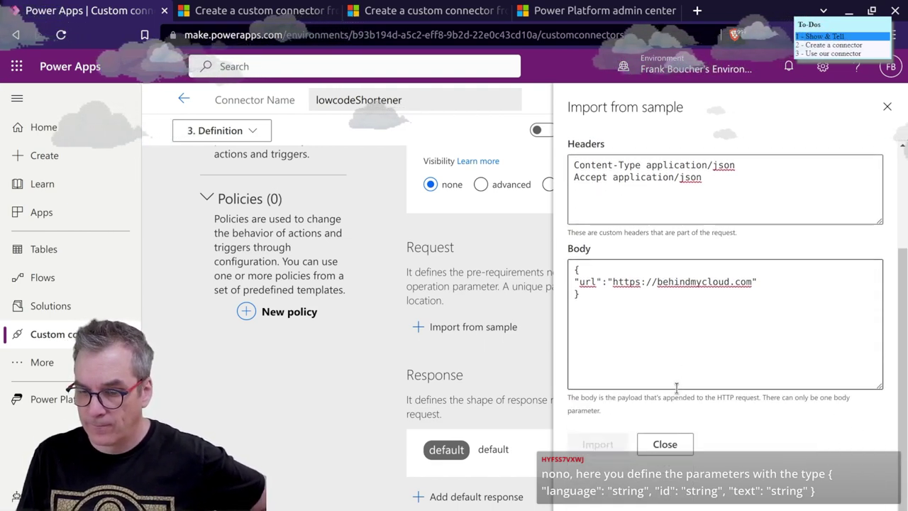
left_click(665, 446)
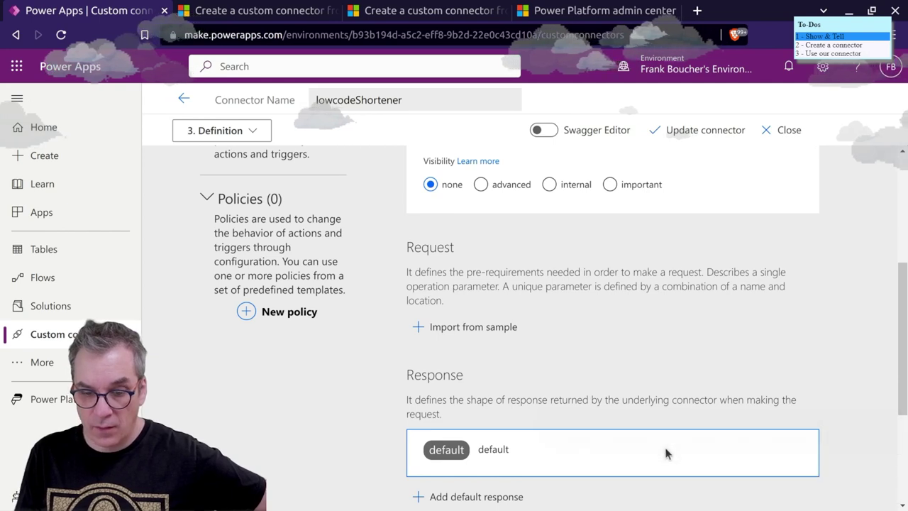
- Examine the UrlCreate action's general settings, request, response and validation sections for what is still undefined
scroll(587, 330, "up", 1)
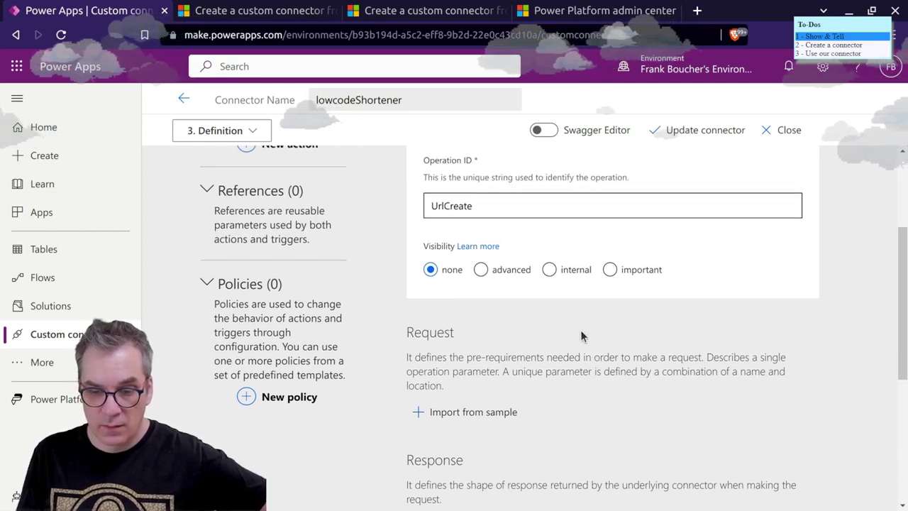
scroll(525, 414, "down", 1)
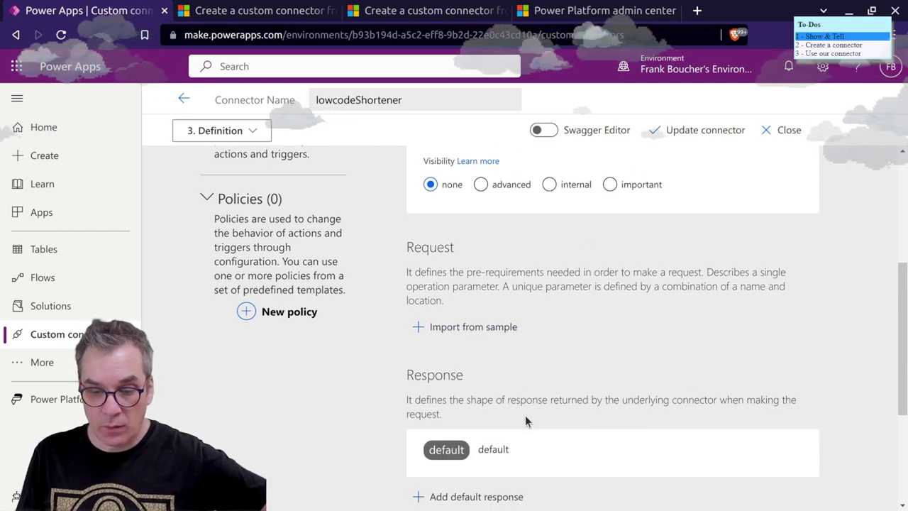
scroll(528, 412, "down", 1)
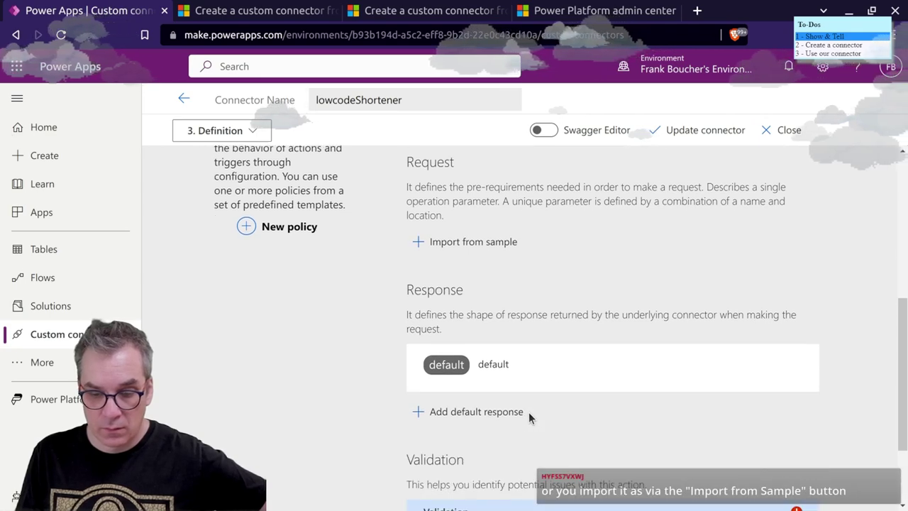
scroll(528, 412, "down", 2)
scroll(531, 408, "up", 5)
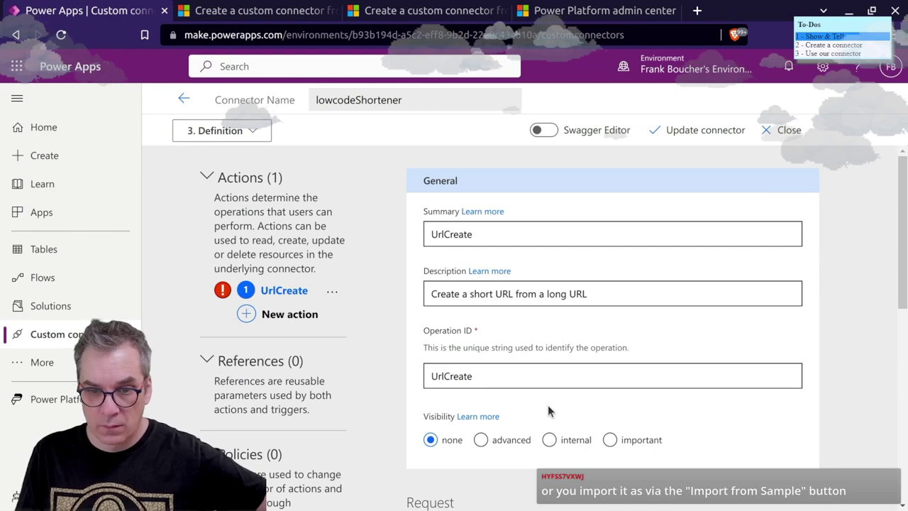
scroll(538, 395, "down", 5)
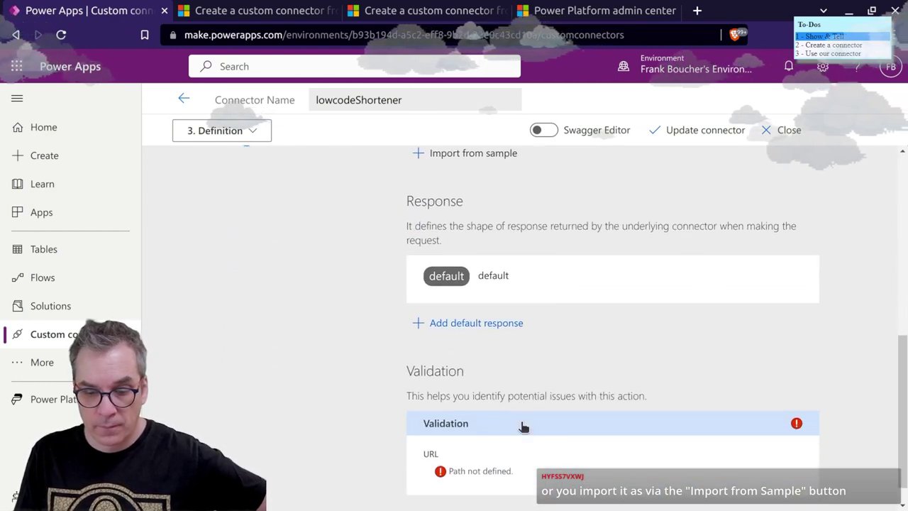
scroll(525, 434, "up", 5)
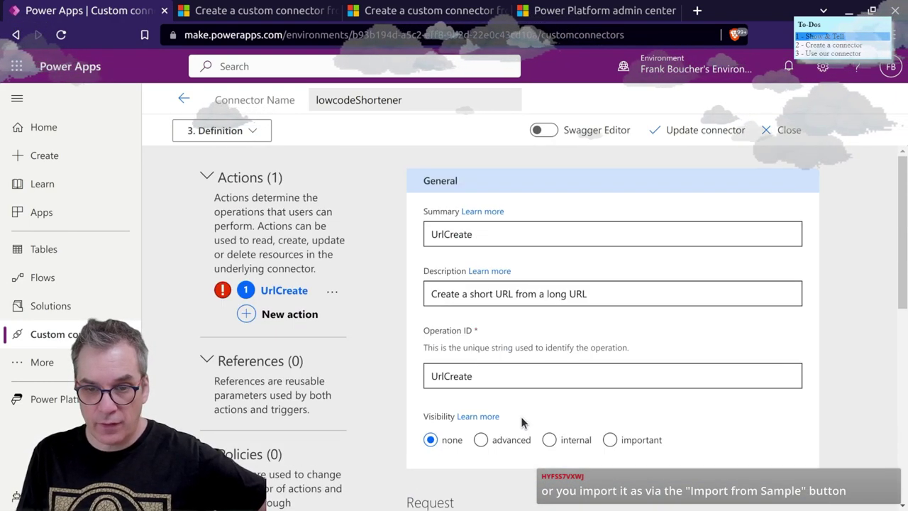
- Change the action's operation ID to /api/UrlCreate and check the action's validation
left_click(429, 232)
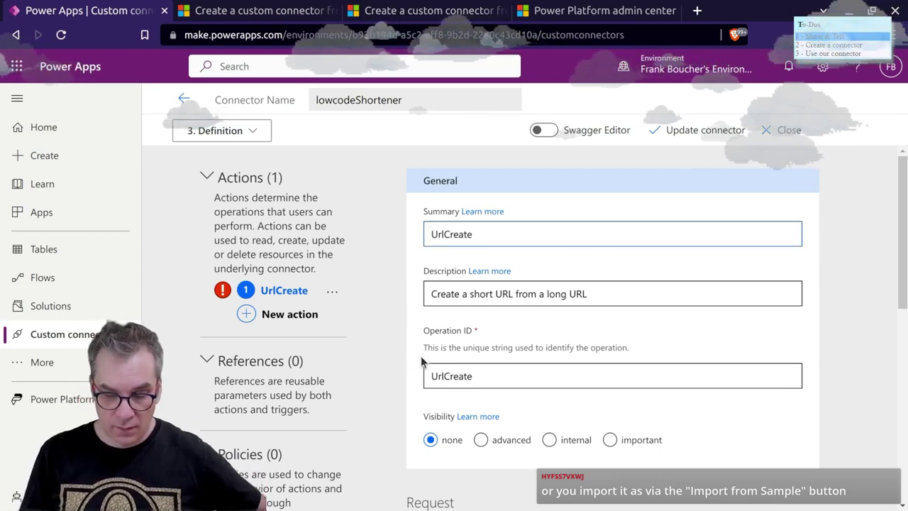
left_click(431, 377)
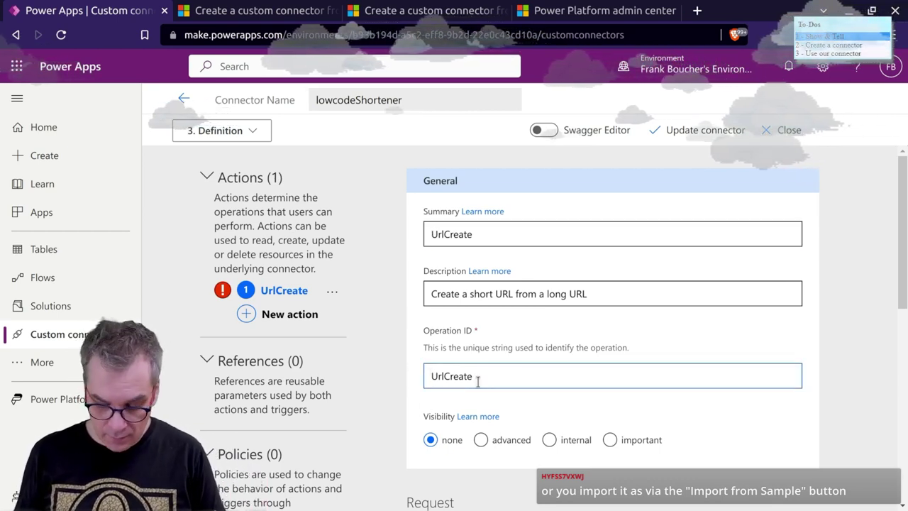
type("/api")
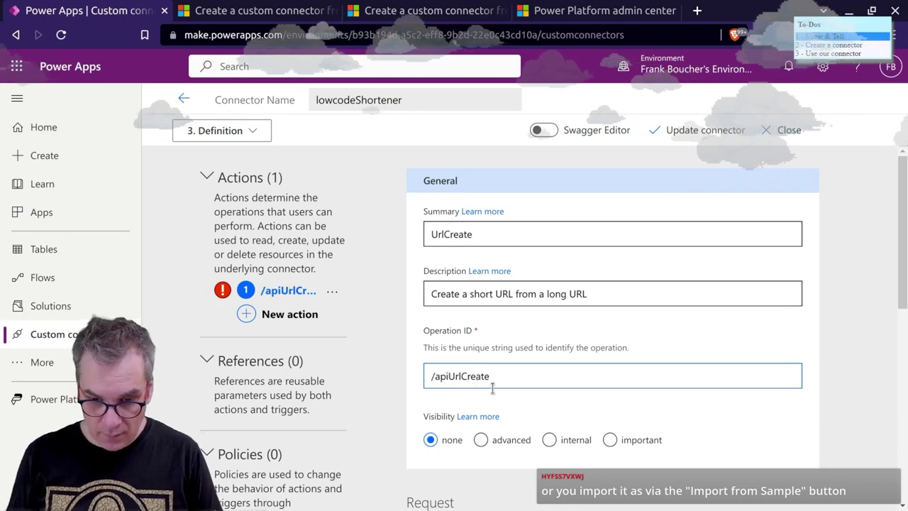
type("/")
scroll(496, 397, "down", 5)
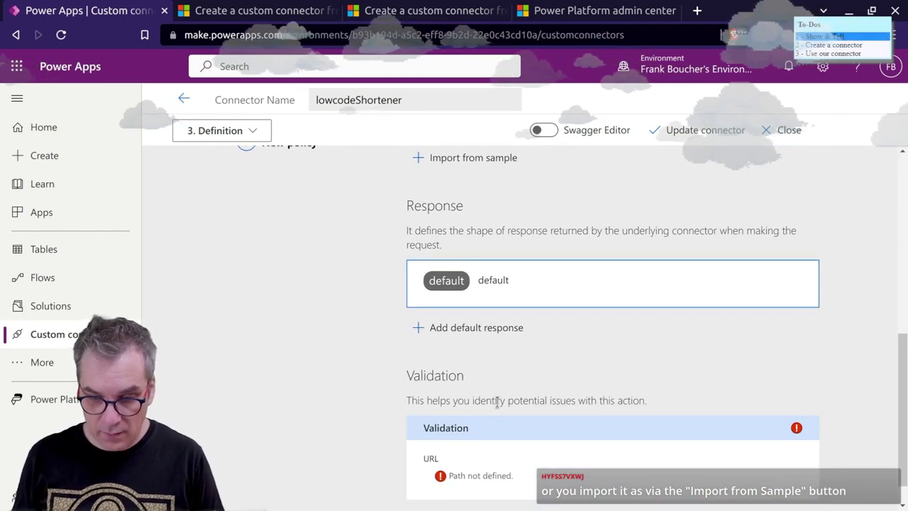
- Review the action's validation and shorten its operation ID to UrlCreate, dropping the /api/ prefix
scroll(496, 401, "up", 3)
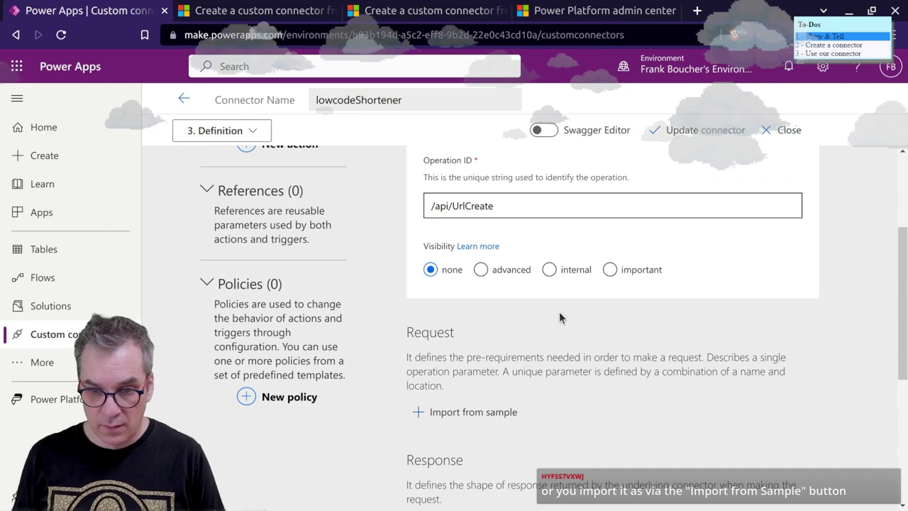
scroll(481, 341, "down", 4)
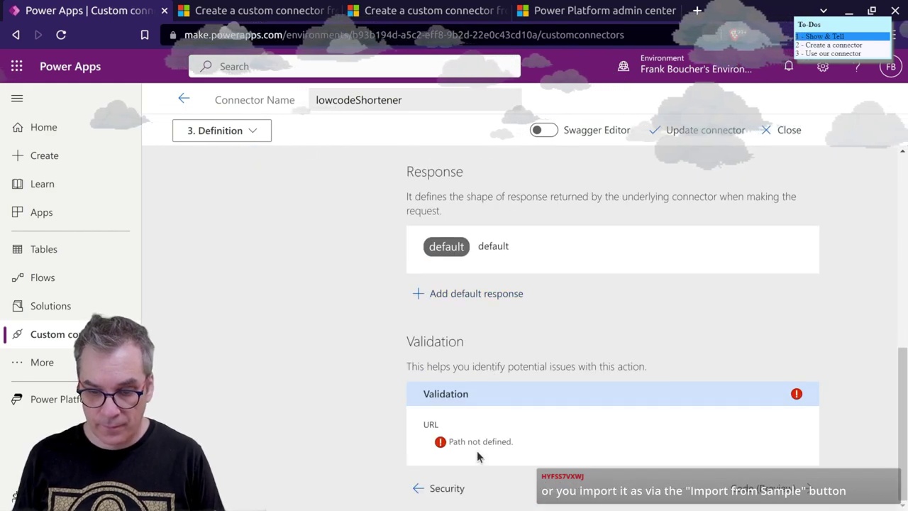
scroll(449, 441, "up", 8)
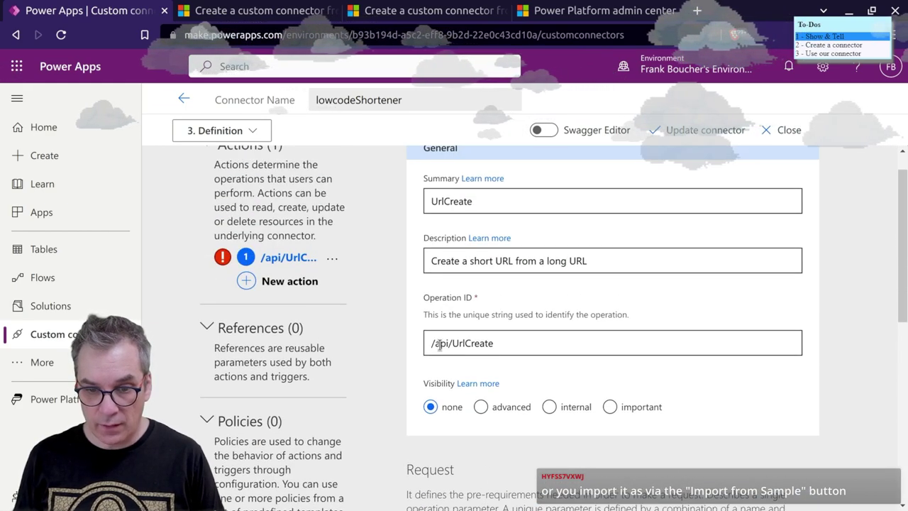
left_click(454, 339)
key("Home")
key("Delete")
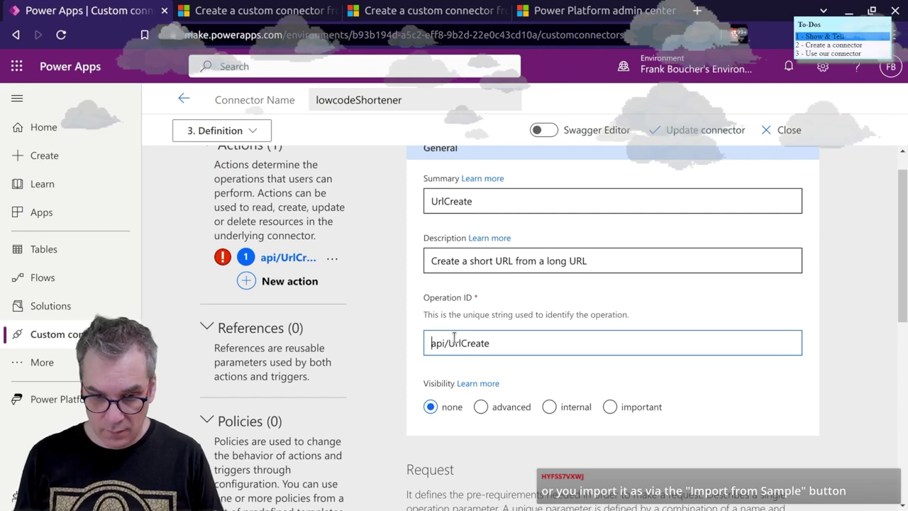
scroll(457, 354, "down", 8)
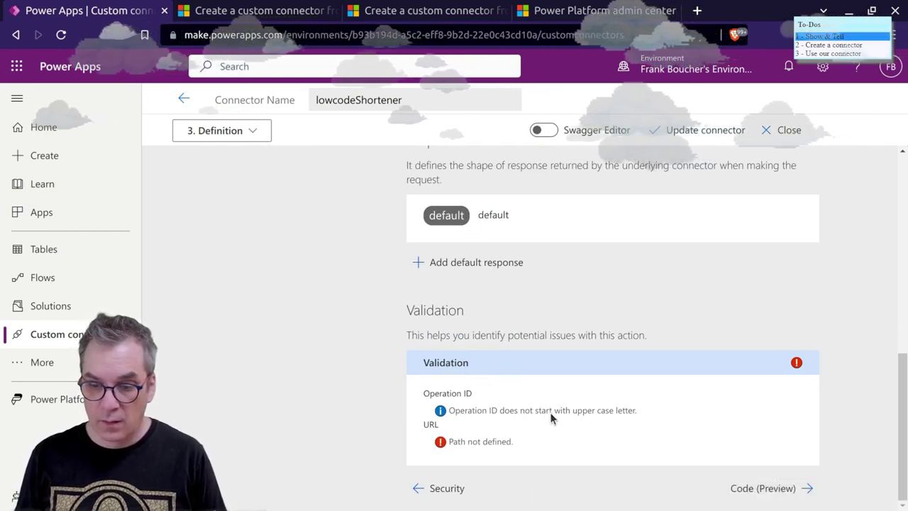
scroll(550, 412, "up", 8)
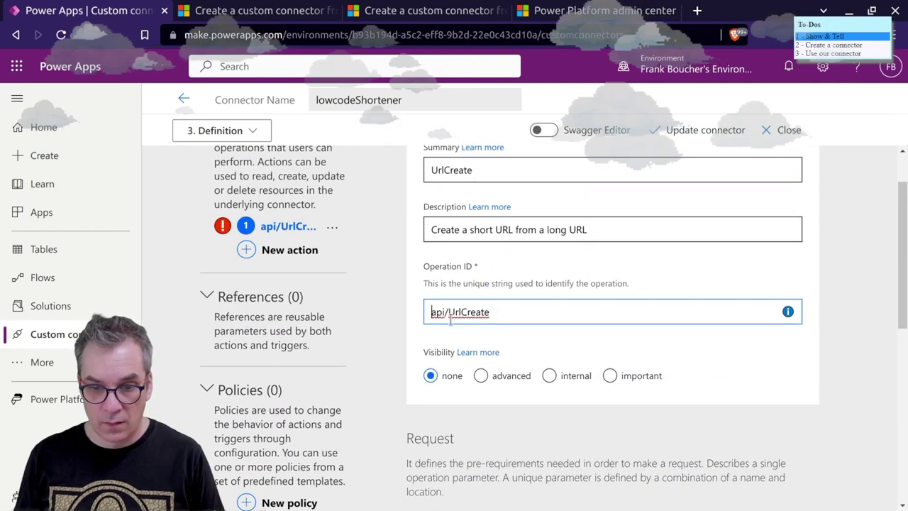
key("BackSpace")
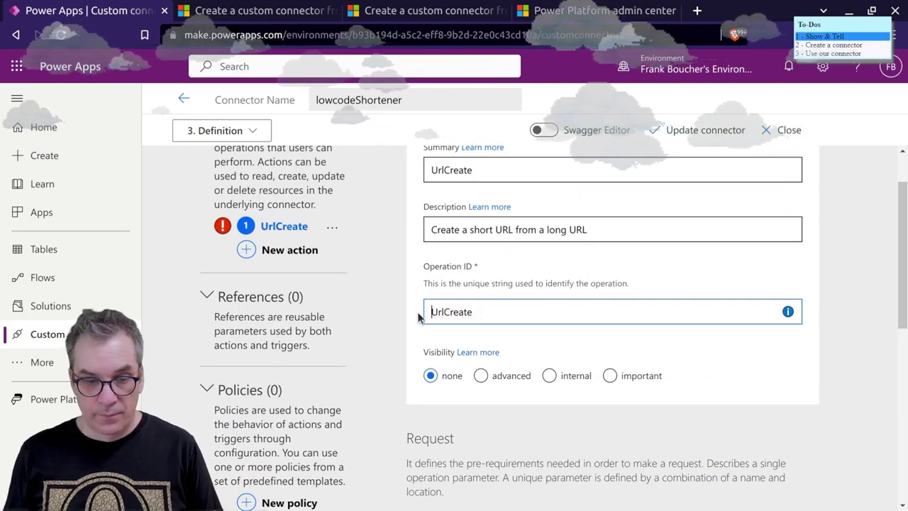
mouse_move(4, 284)
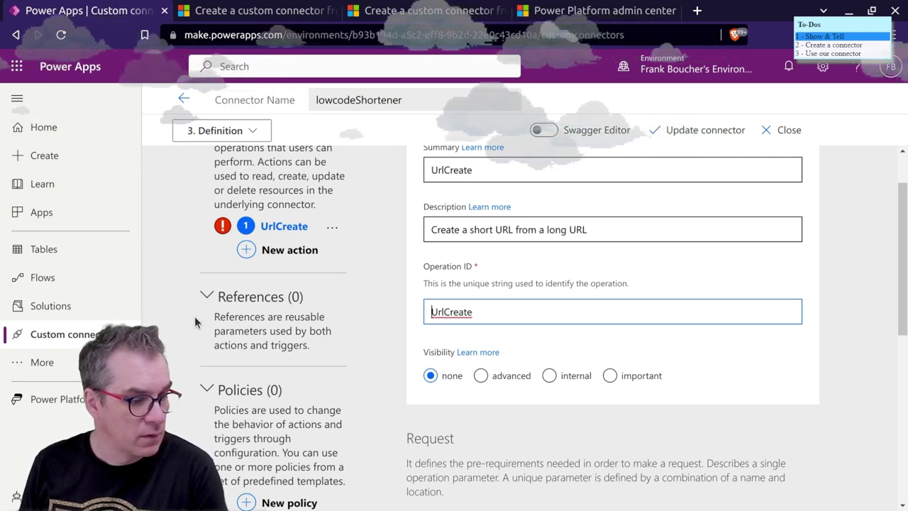
scroll(485, 323, "down", 3)
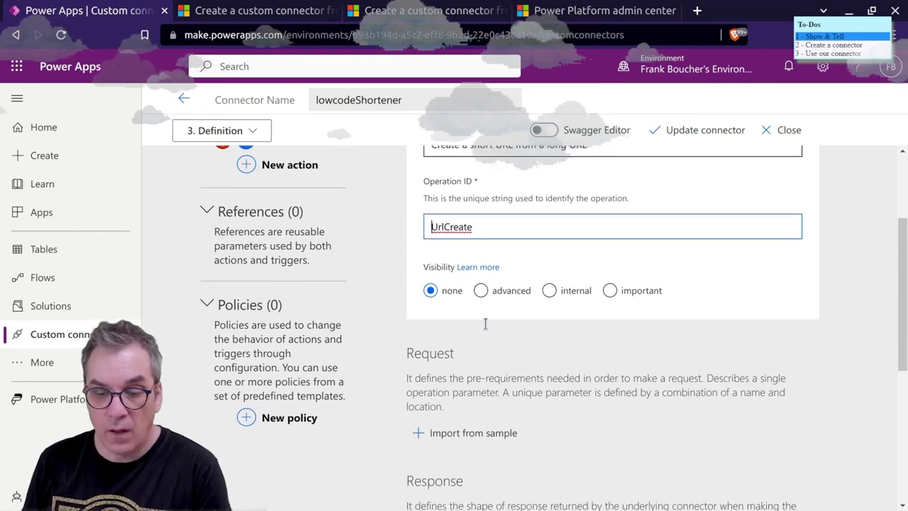
left_click(463, 347)
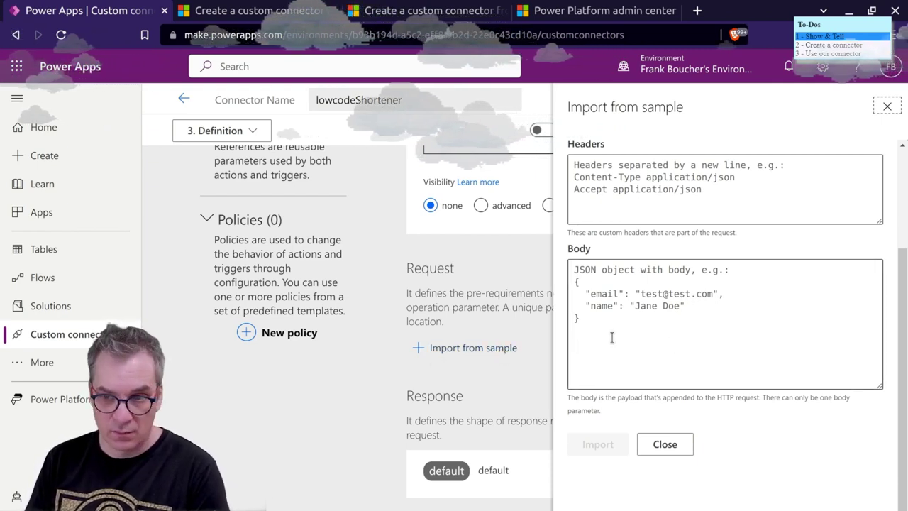
scroll(612, 338, "up", 2)
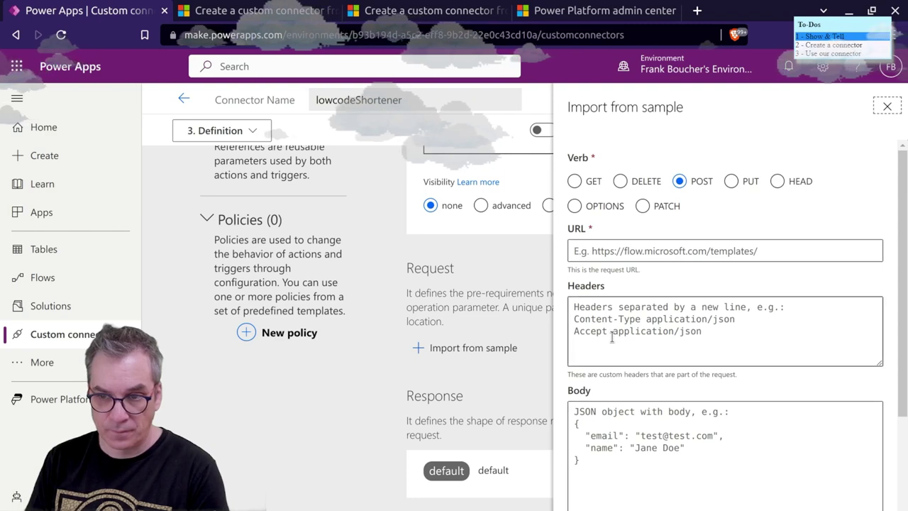
left_click(631, 252)
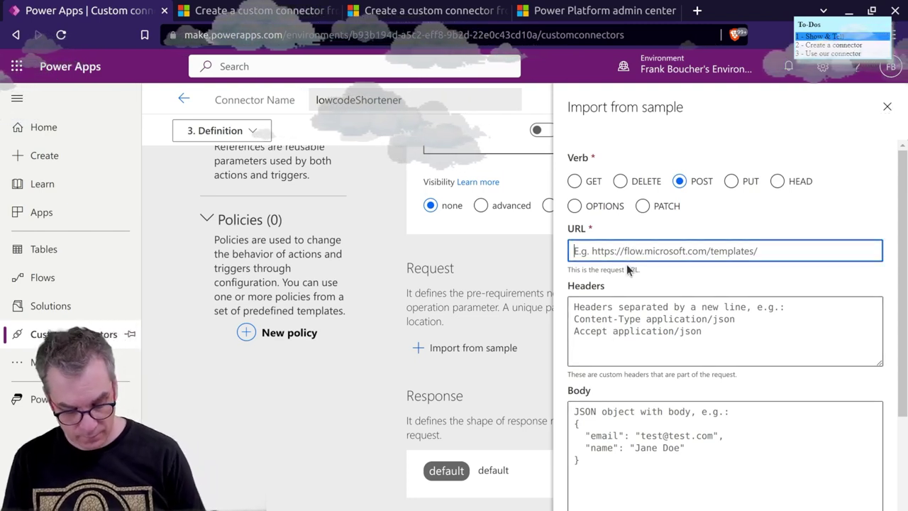
type("https://lowcodeshortenertool-wp2mt-fa.azurewebsites.net")
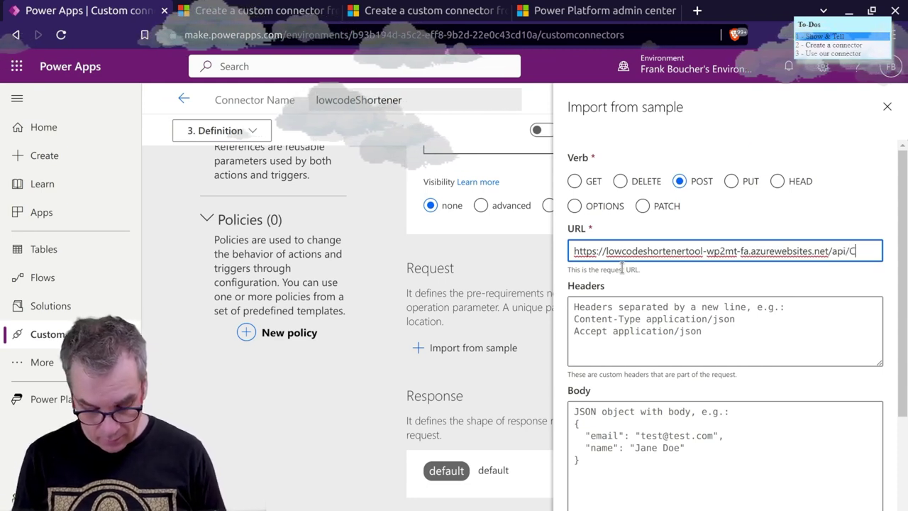
type("/api/Create")
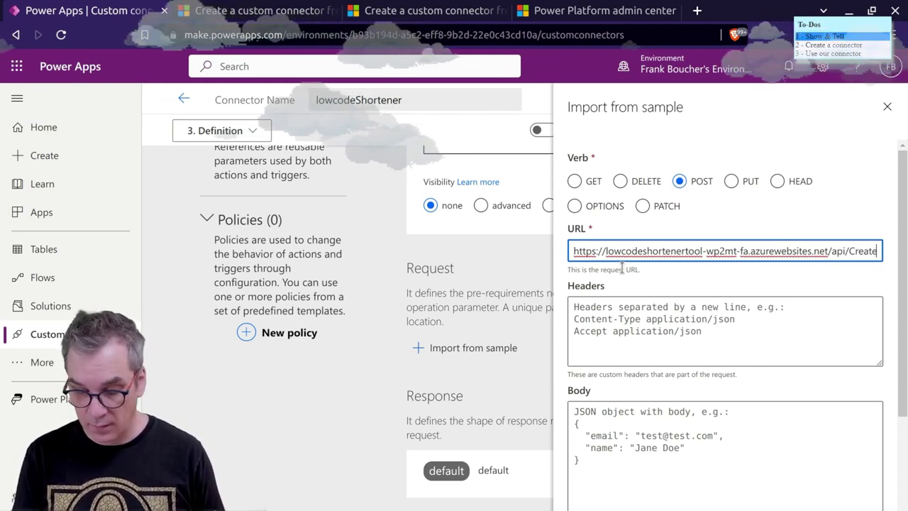
type("Url")
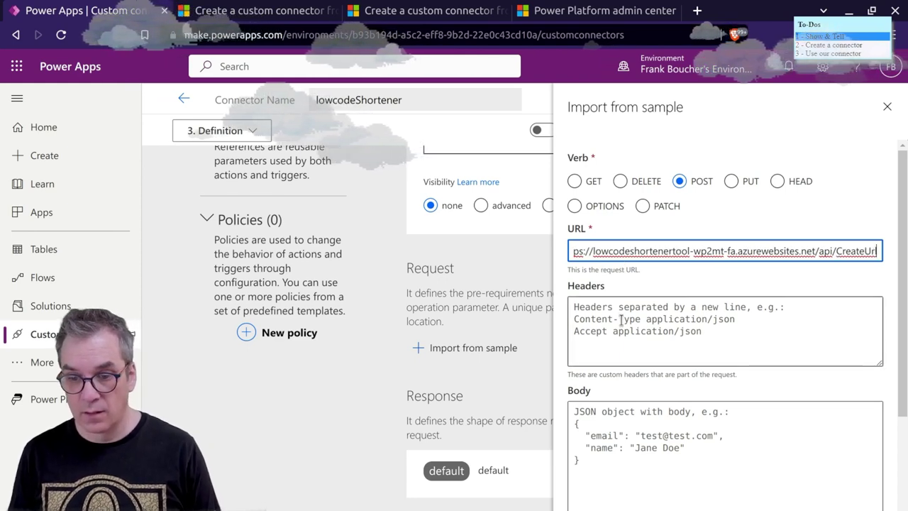
- Begin the sample's JSON body with a pair of braces containing the key "url": without a value
left_click(620, 419)
type("{}")
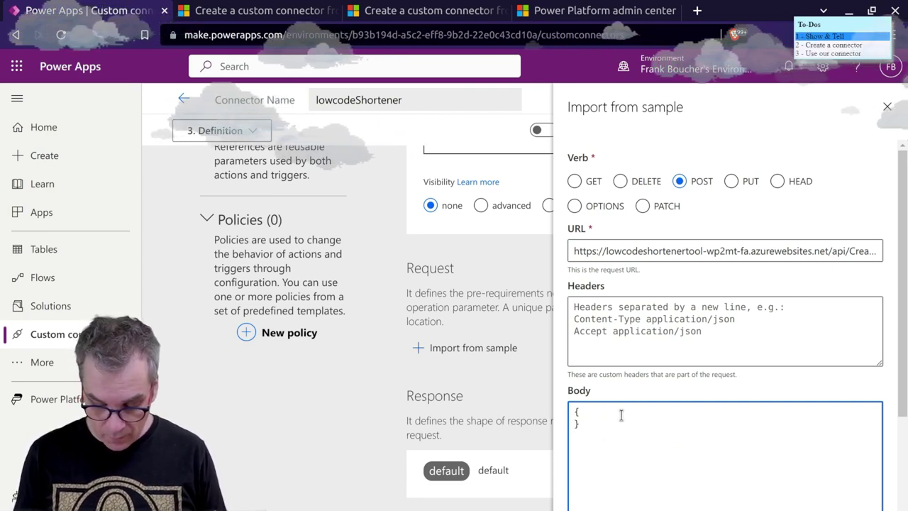
type("\"url")
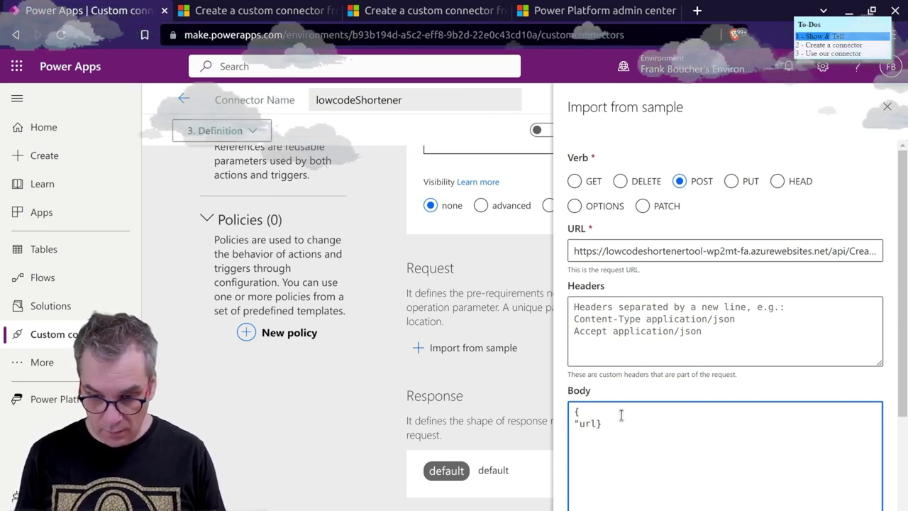
type("\":")
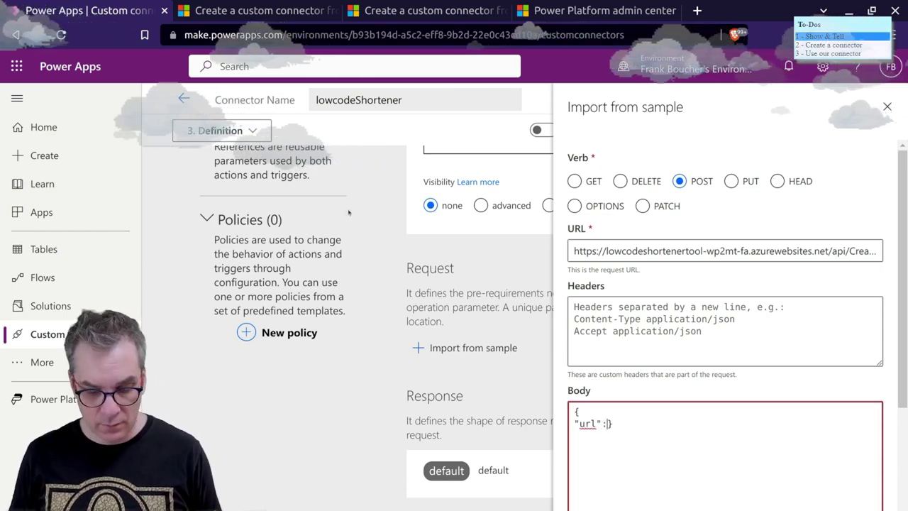
- Copy the example docs.microsoft.com function quickstart URL from UrlCreate.cs on GitHub and paste it as the body's url value in the sample
key("alt+Tab")
left_click(42, 13)
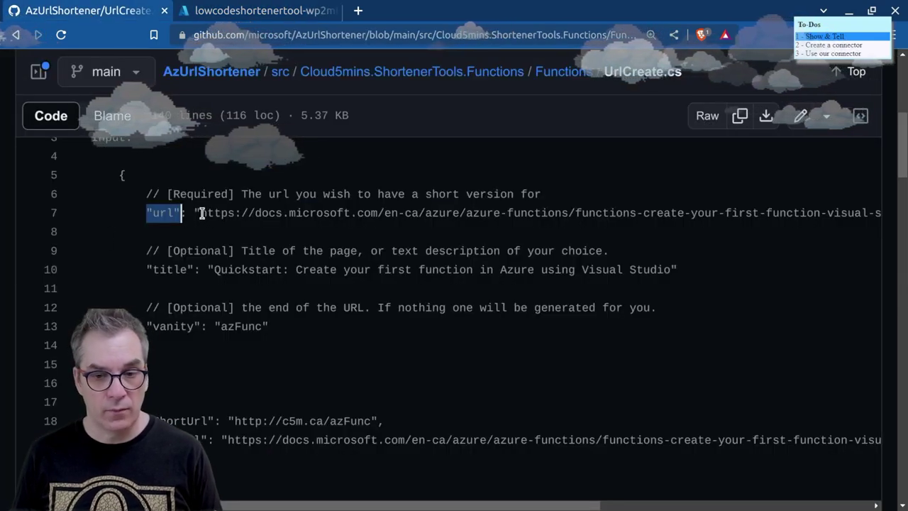
left_click_drag(200, 212, 654, 210)
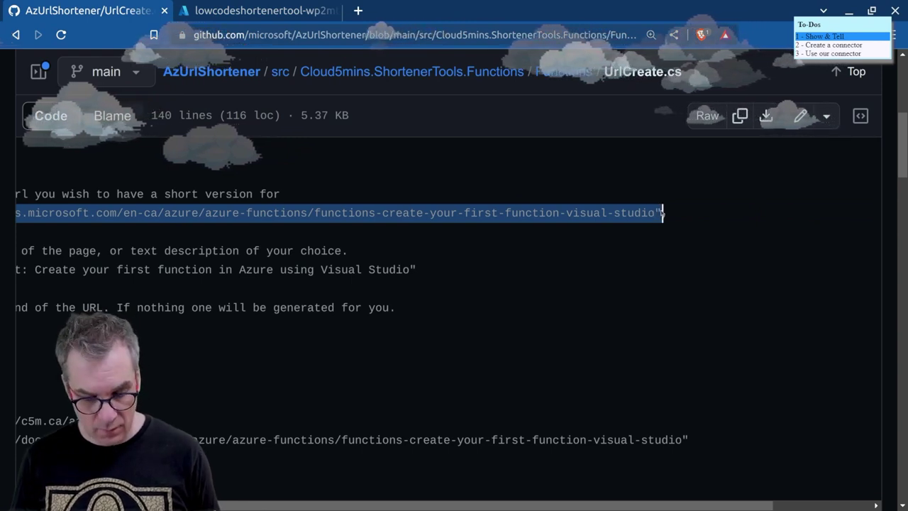
key("alt+Tab")
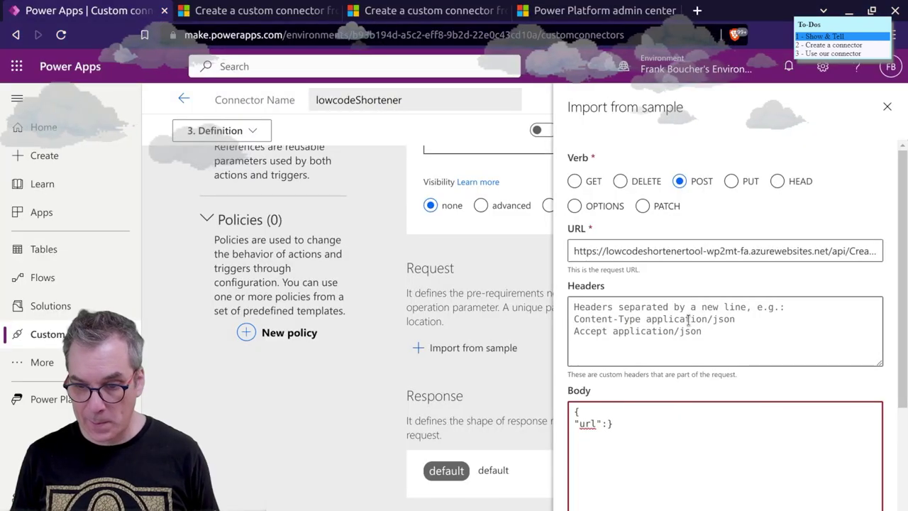
type("https://docs.microsoft.com/en-ca/azure/azure-functions/functions-create-your-first-function-visual-studio\"")
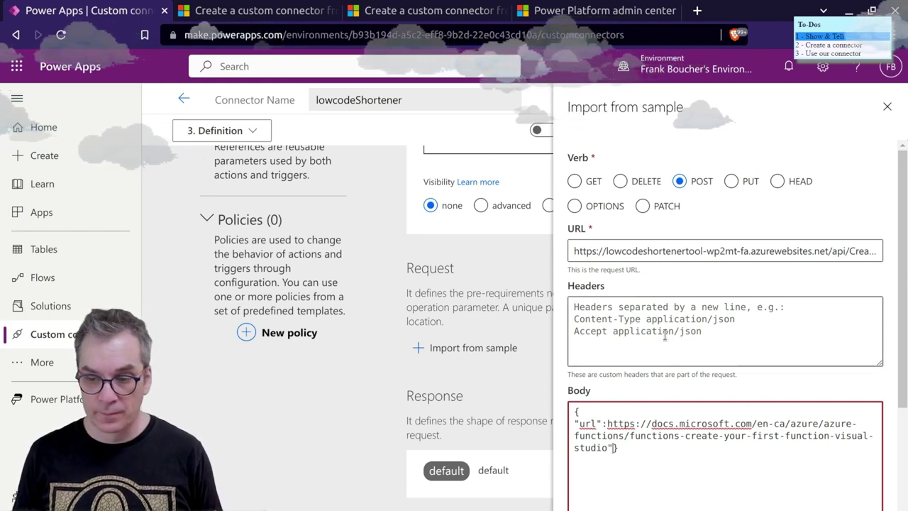
- Put the closing brace of the sample body on its own line and check the body's JSON validation
left_click(704, 332)
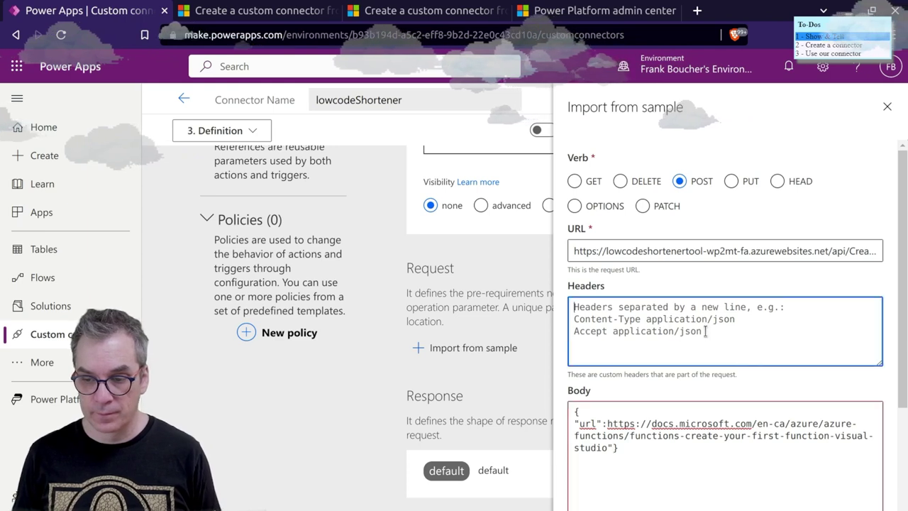
scroll(693, 381, "down", 3)
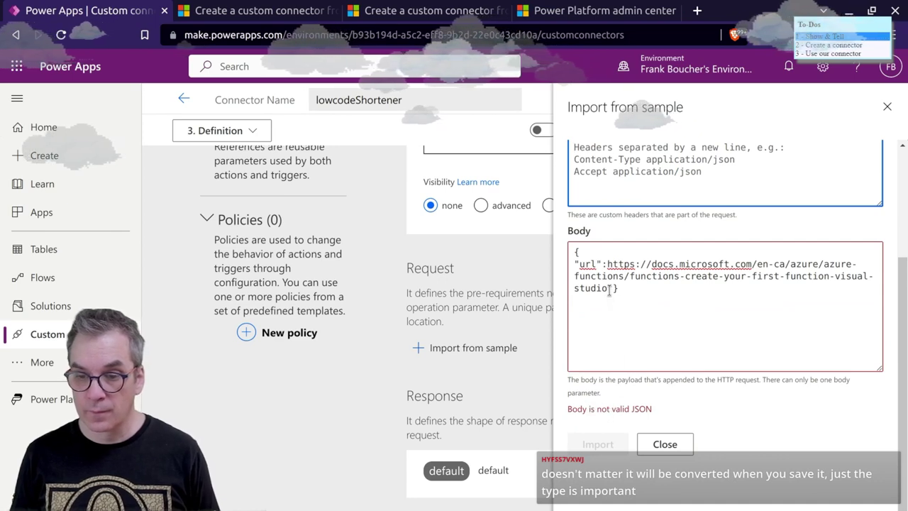
left_click(614, 286)
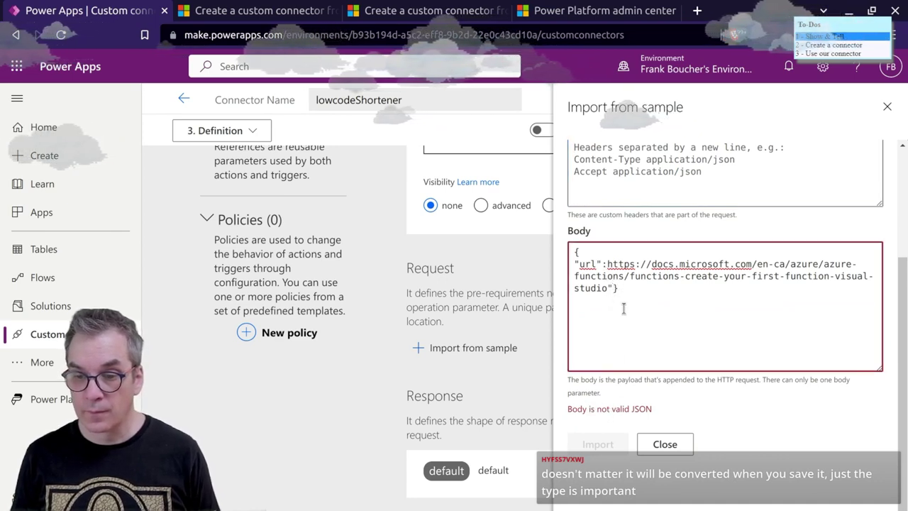
key("Return")
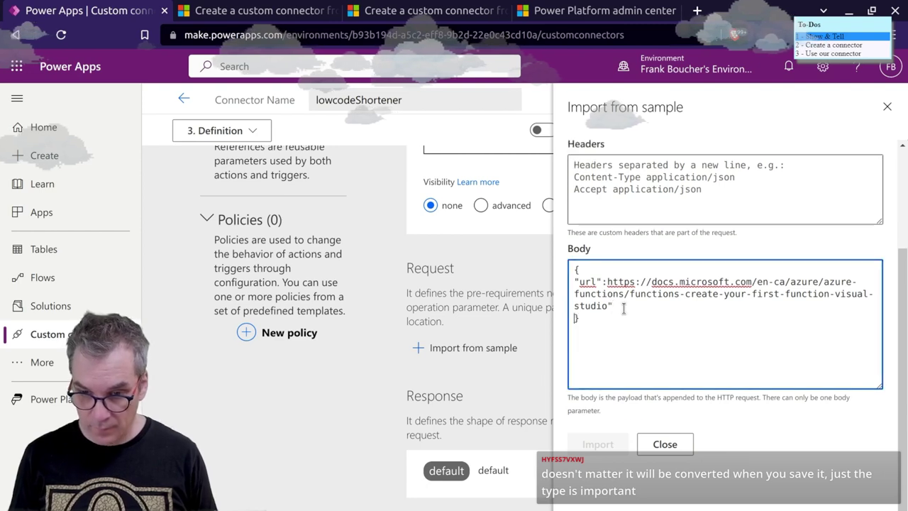
scroll(621, 312, "up", 2)
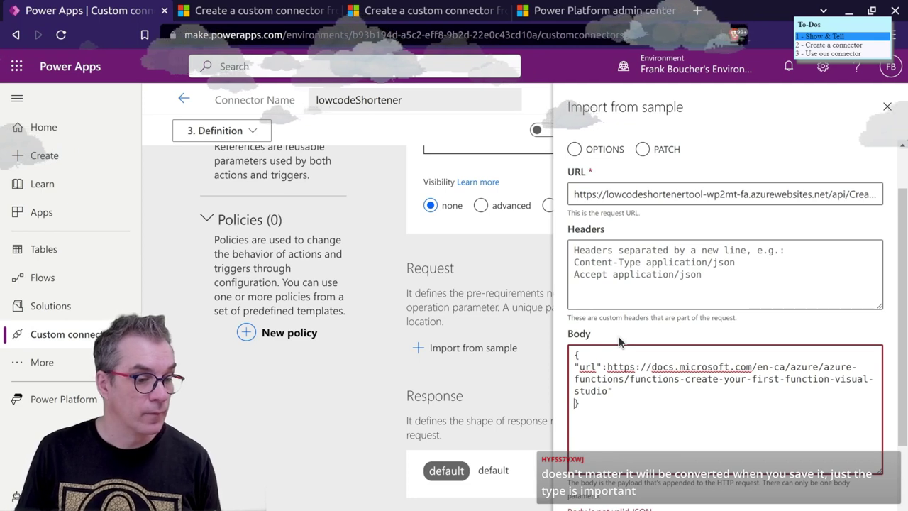
scroll(618, 340, "down", 2)
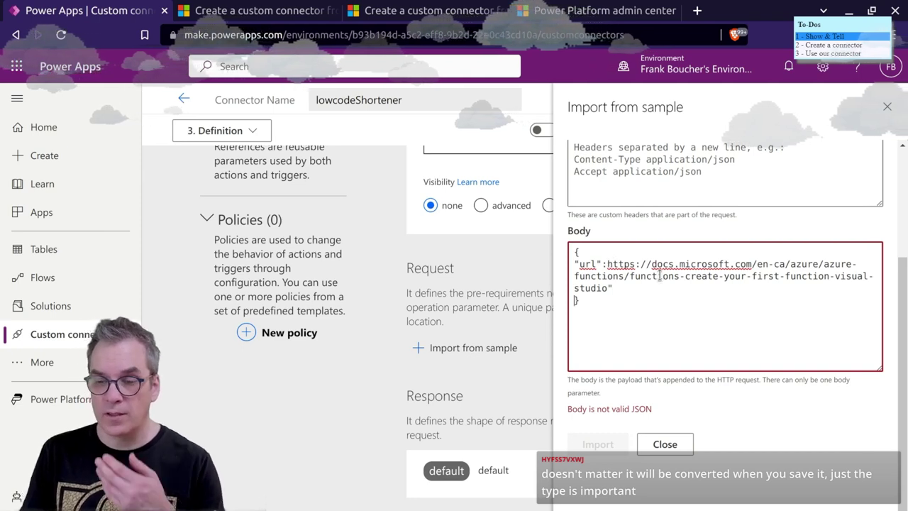
- Add the missing opening quotation mark before https in the body's url value, and try to import the sample
scroll(650, 282, "up", 3)
left_click(621, 312)
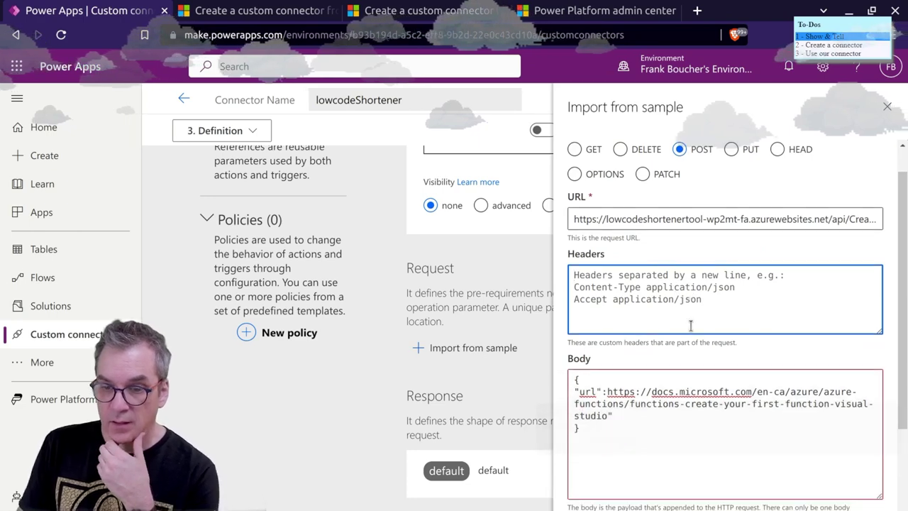
scroll(688, 324, "down", 3)
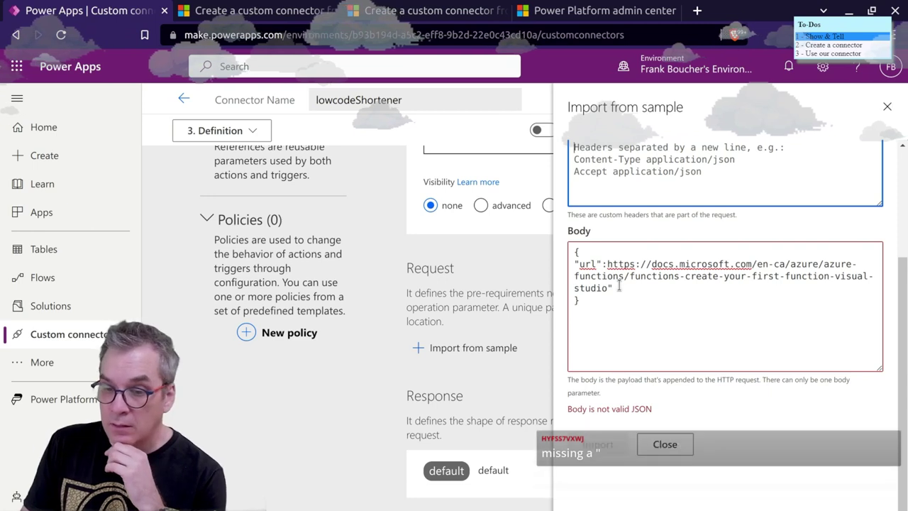
left_click(604, 265)
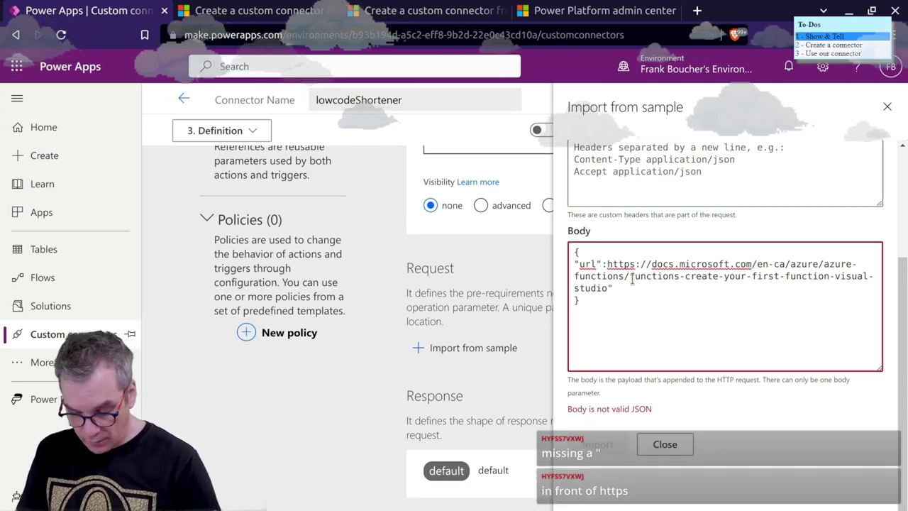
type("\"")
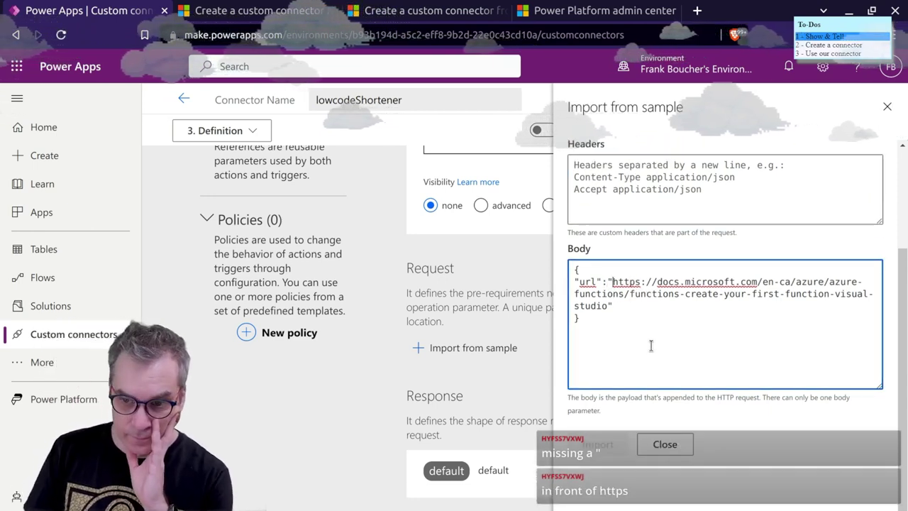
left_click(598, 451)
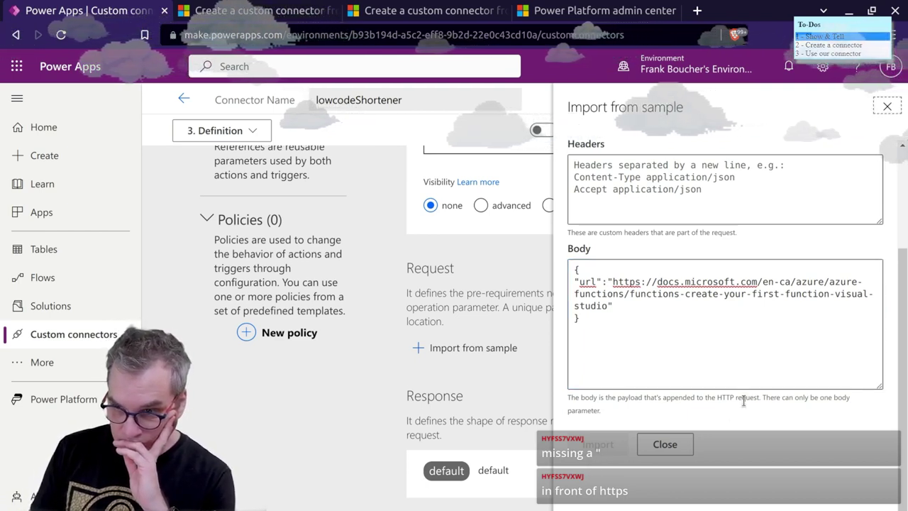
- Write the header line Content-Type application/json below the closing brace in the sample's body
left_click(670, 354)
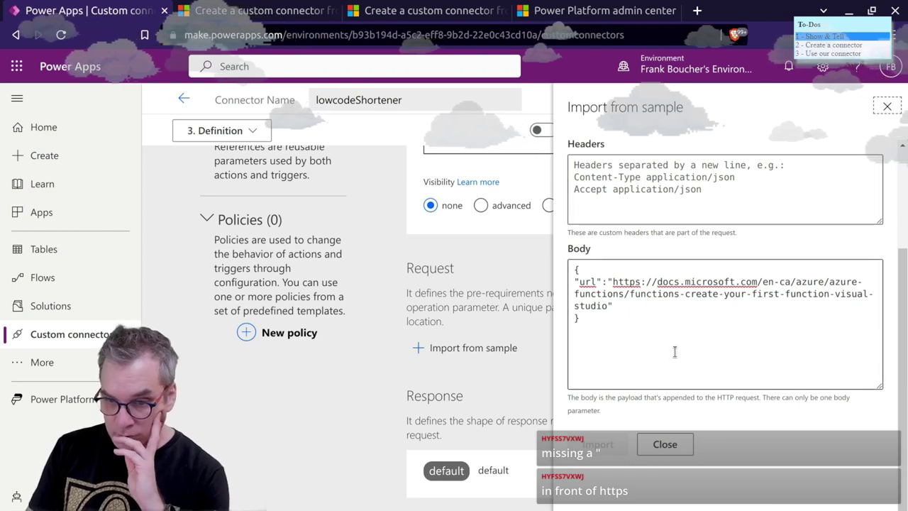
type("Content")
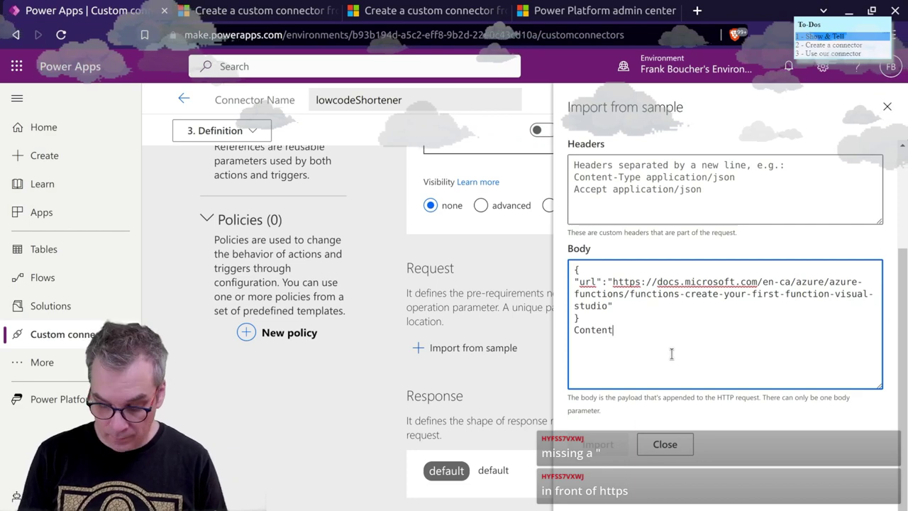
key("XF86PowerOff")
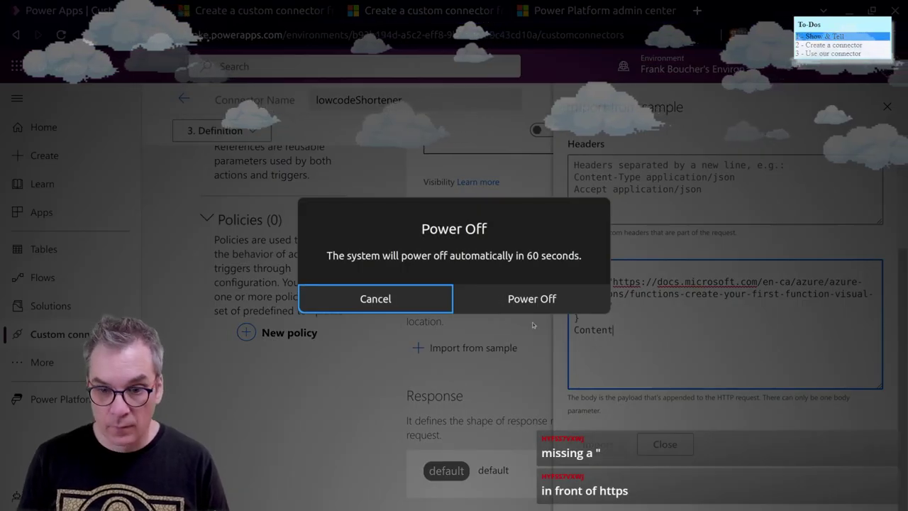
left_click(410, 303)
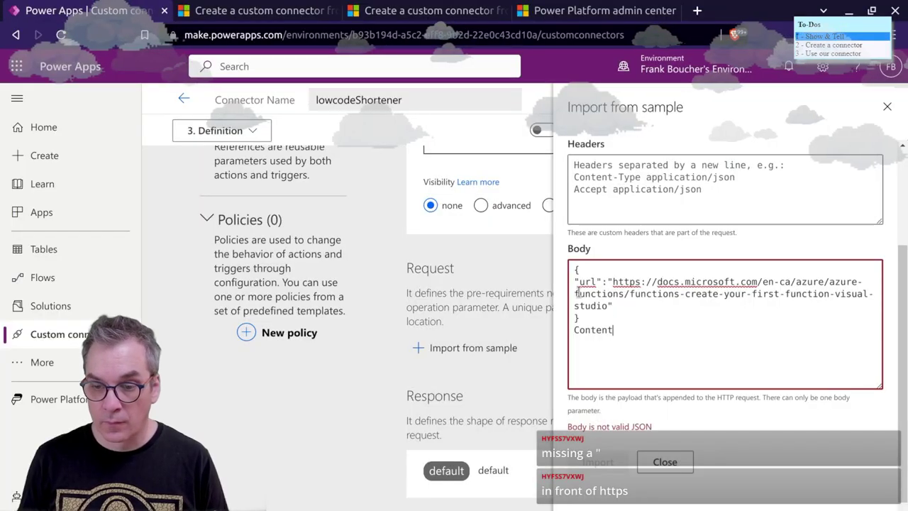
left_click(620, 330)
type("-")
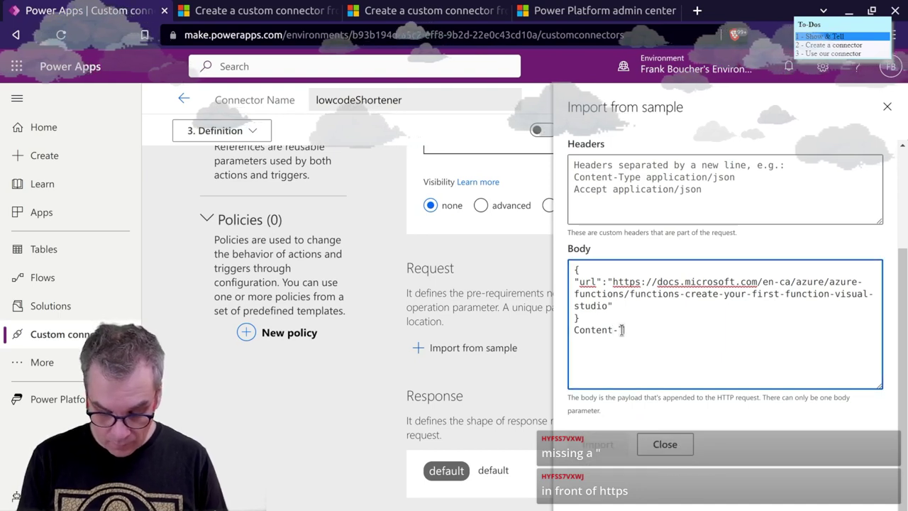
type("Type")
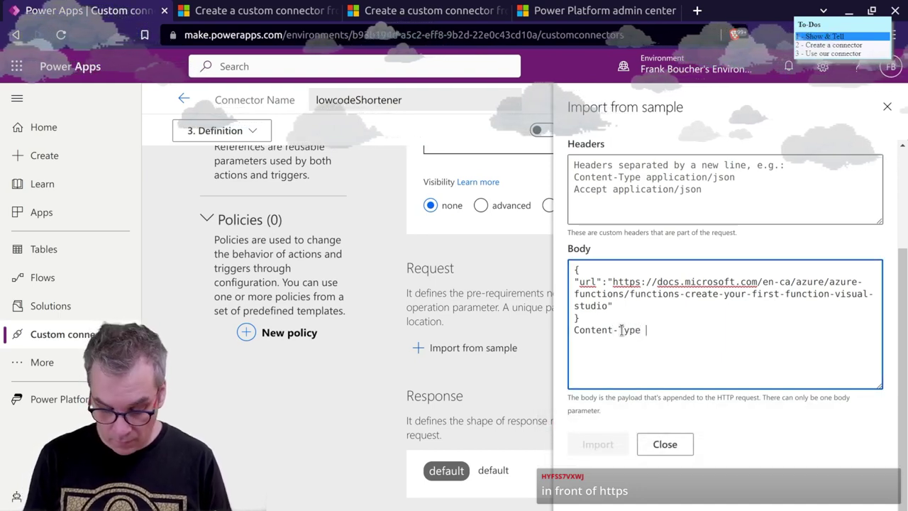
type(" applica")
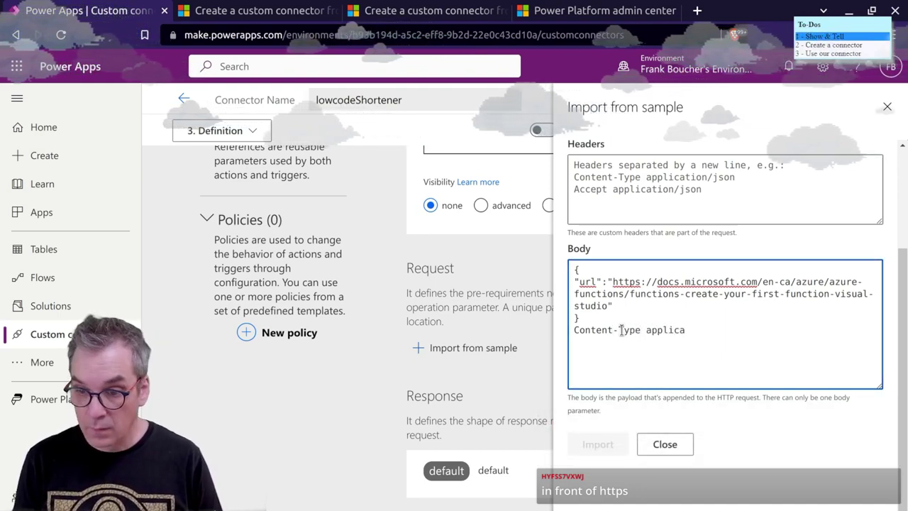
key("BackSpace")
key("BackSpace")
type("cation/")
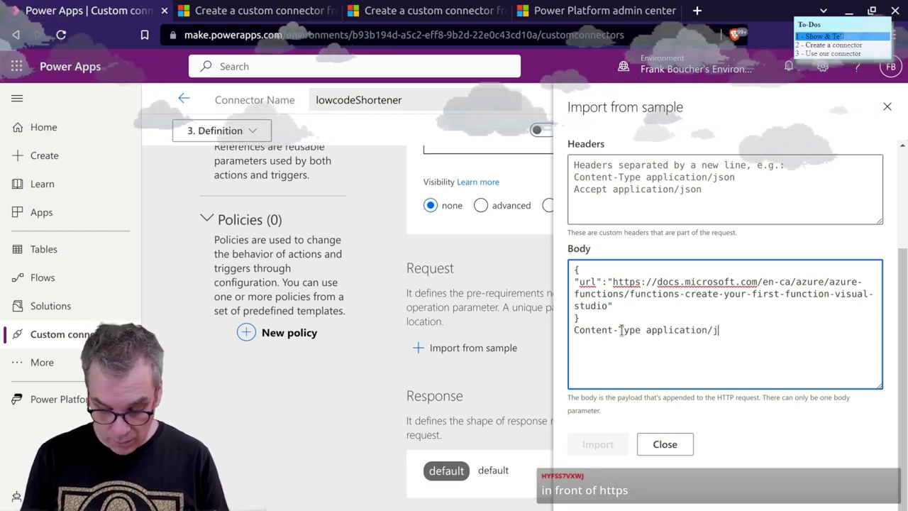
type("json")
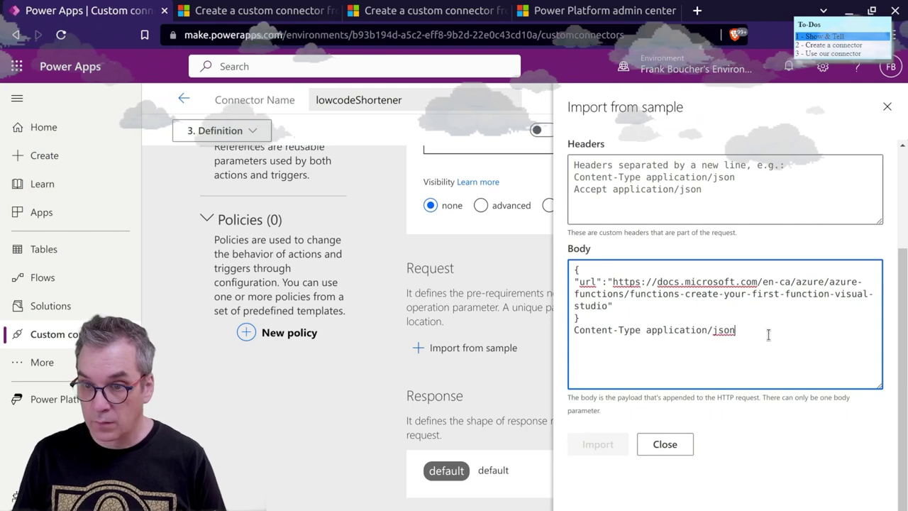
- Add a second header line, Accept application/json, beneath the Content-Type line in the sample's body
left_click_drag(739, 331, 645, 331)
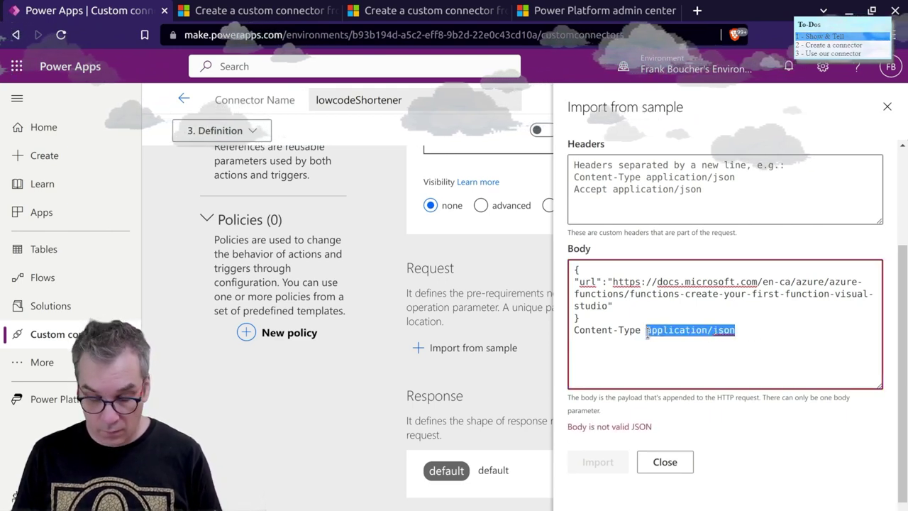
left_click(752, 333)
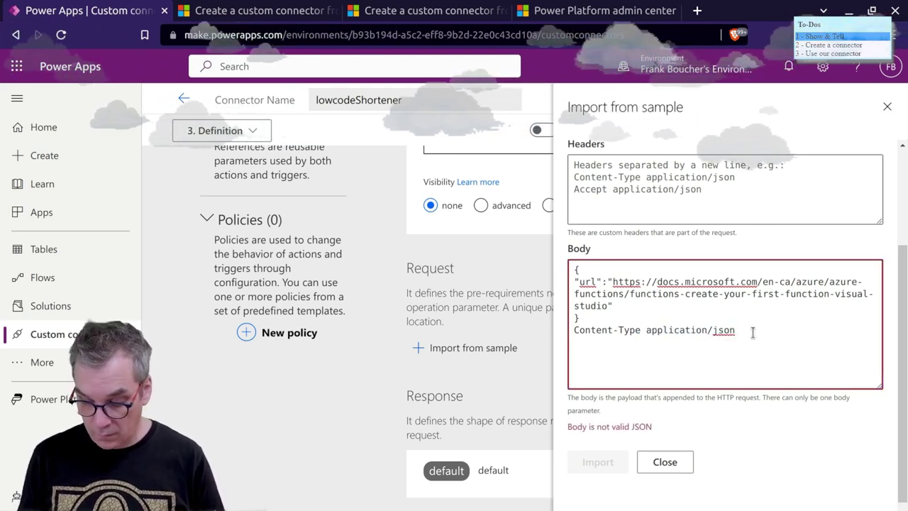
key("Return")
type("Accept application/json")
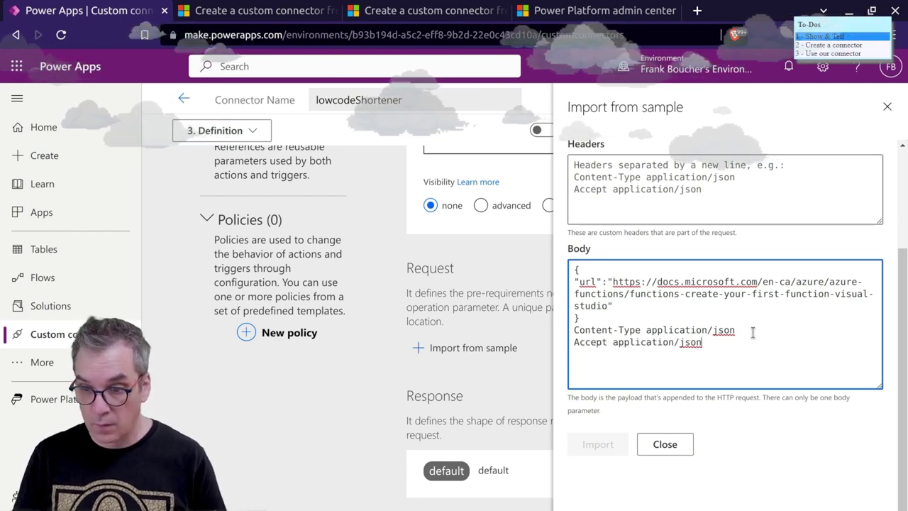
- Move the Content-Type and Accept lines from the sample's body into its headers
left_click_drag(752, 342, 575, 326)
key("ctrl+c")
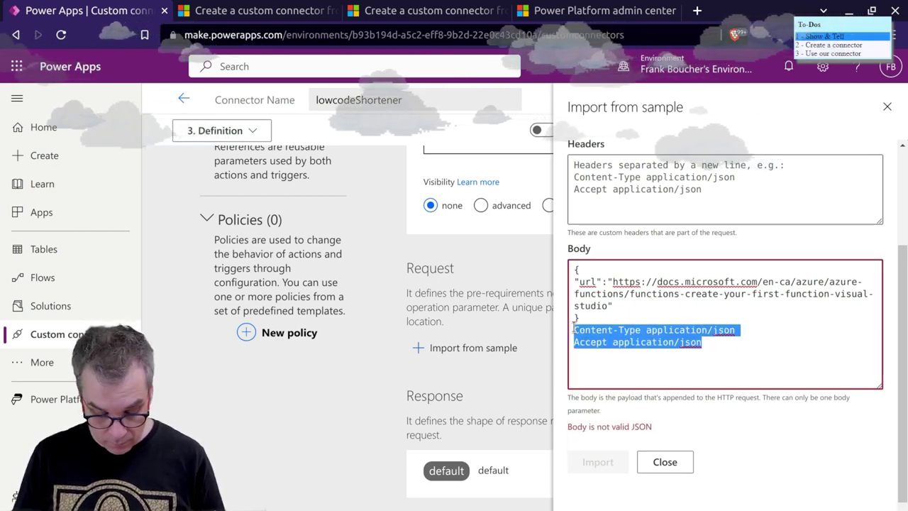
key("BackSpace")
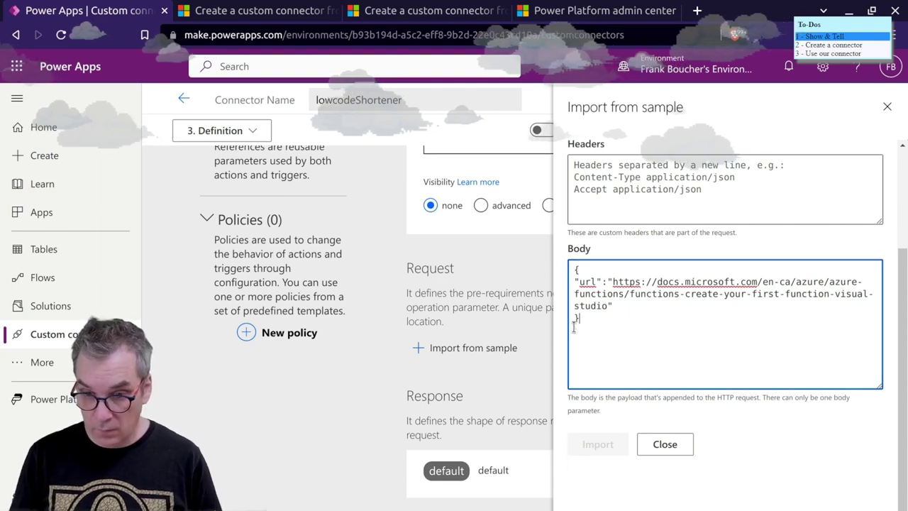
left_click(594, 198)
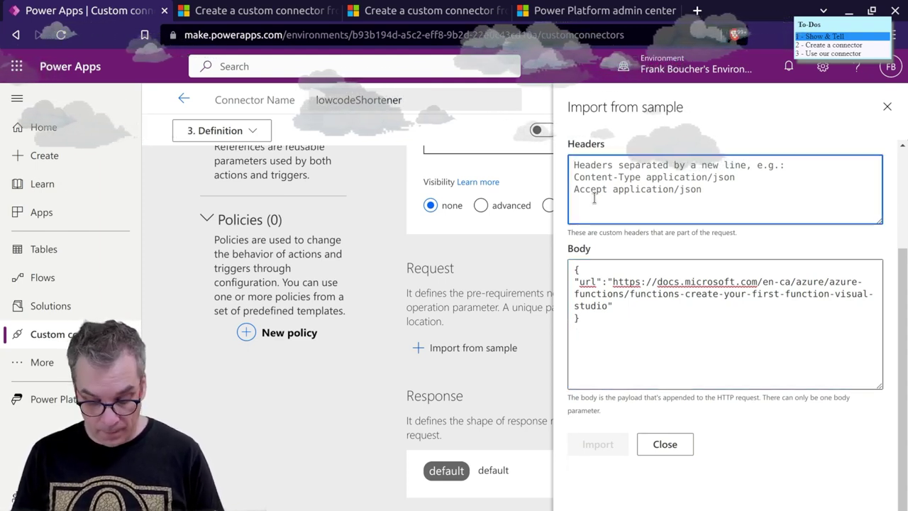
key("ctrl+v")
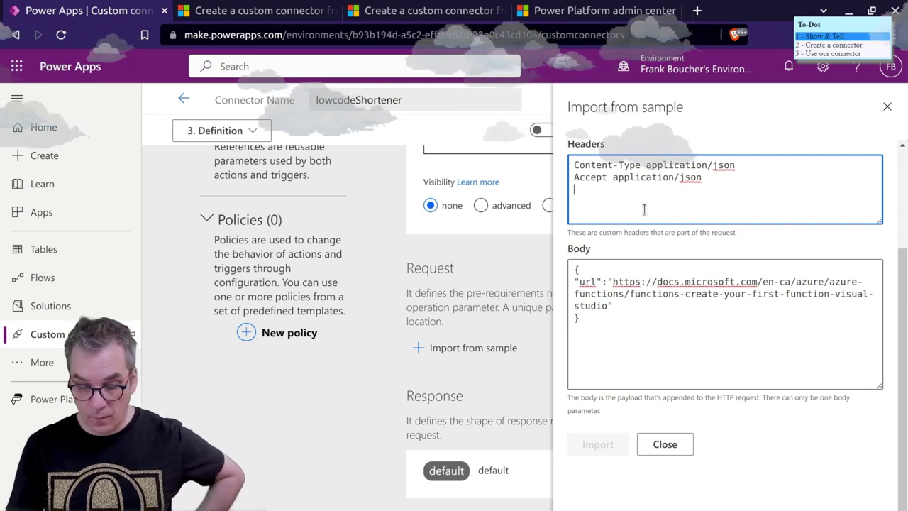
- Check the end of the sample's request URL and try to import the sample with its headers and body
scroll(660, 241, "up", 2)
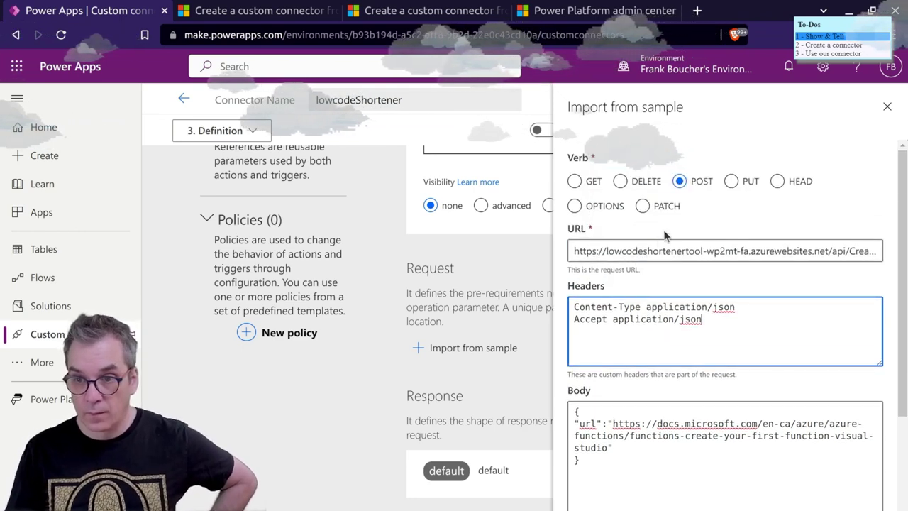
left_click_drag(766, 250, 899, 252)
scroll(764, 379, "down", 1)
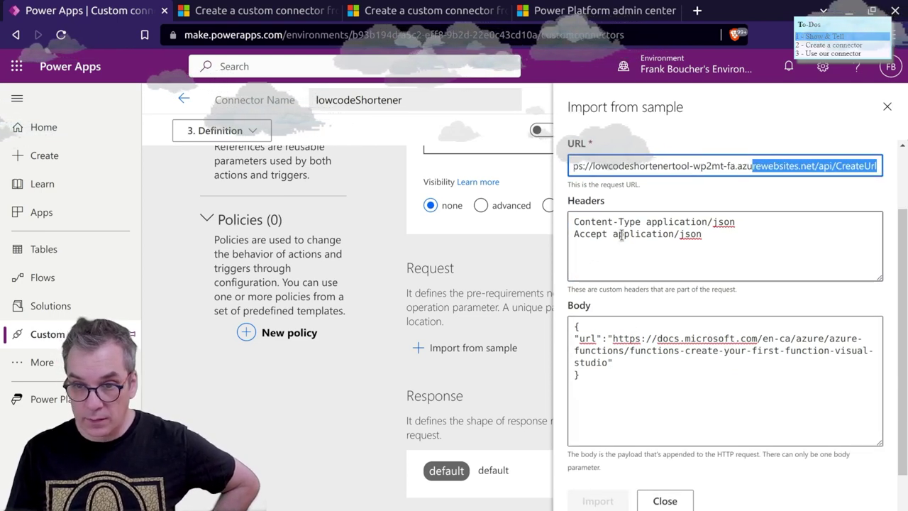
scroll(599, 277, "down", 1)
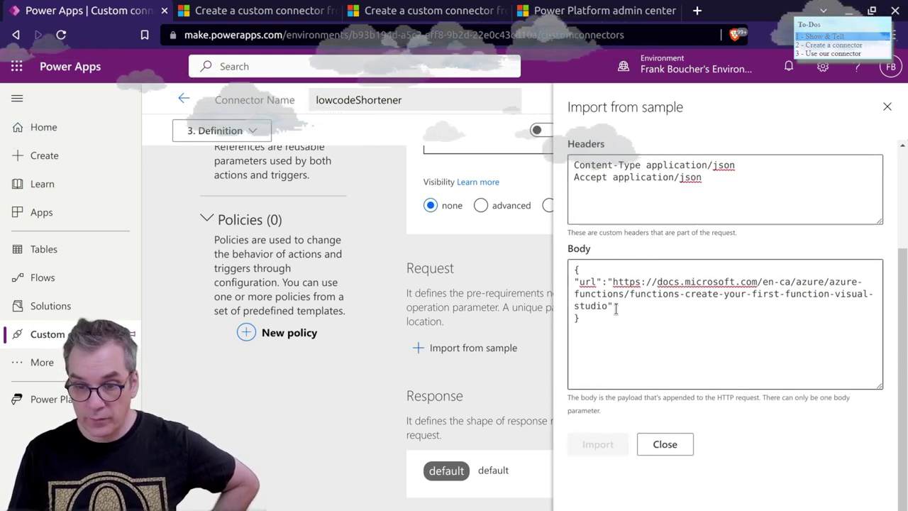
left_click(605, 447)
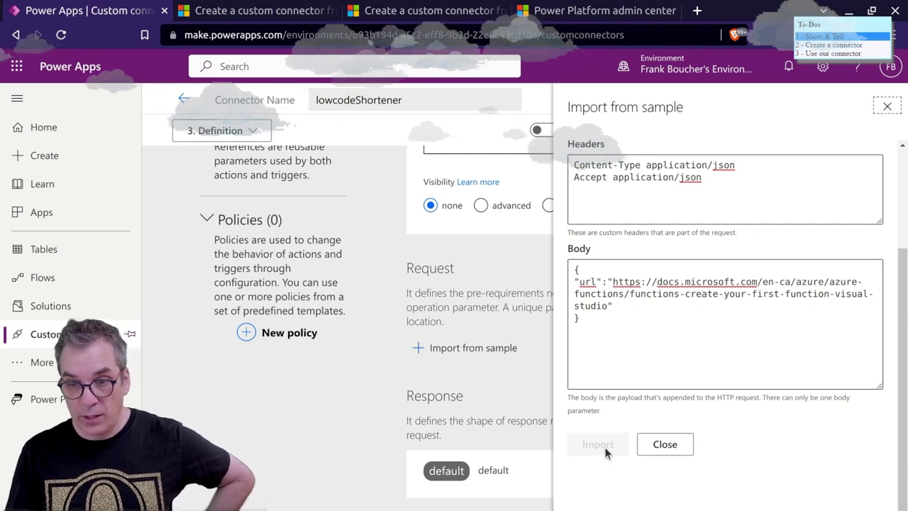
- Review the sample's verb, URL, headers and body for anything that blocks the import
scroll(651, 330, "up", 2)
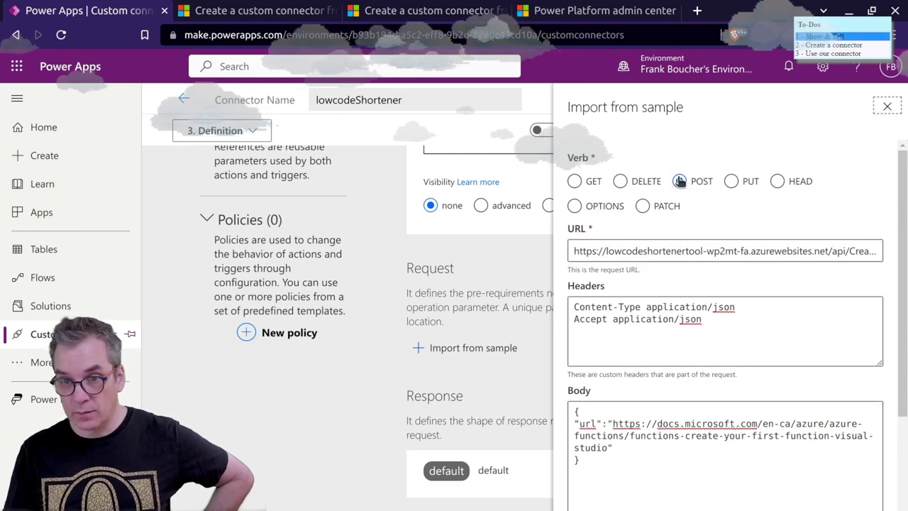
scroll(672, 293, "down", 2)
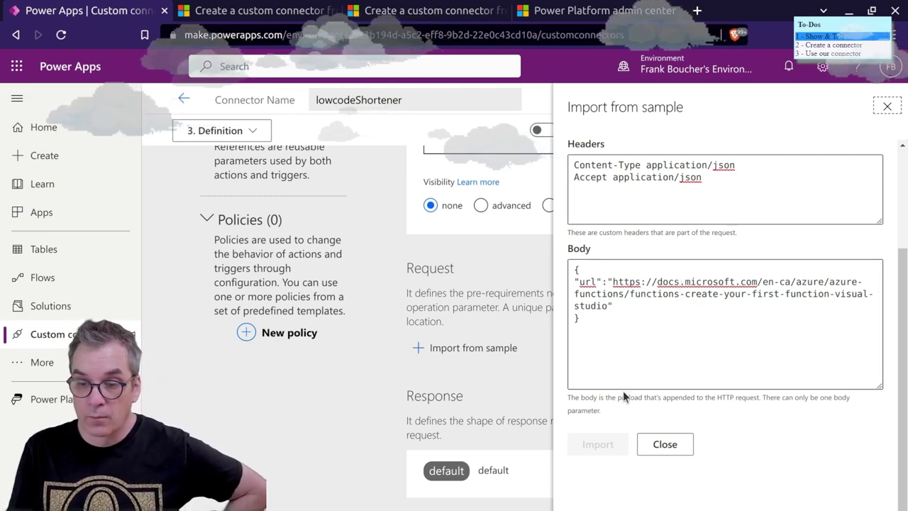
scroll(639, 350, "up", 3)
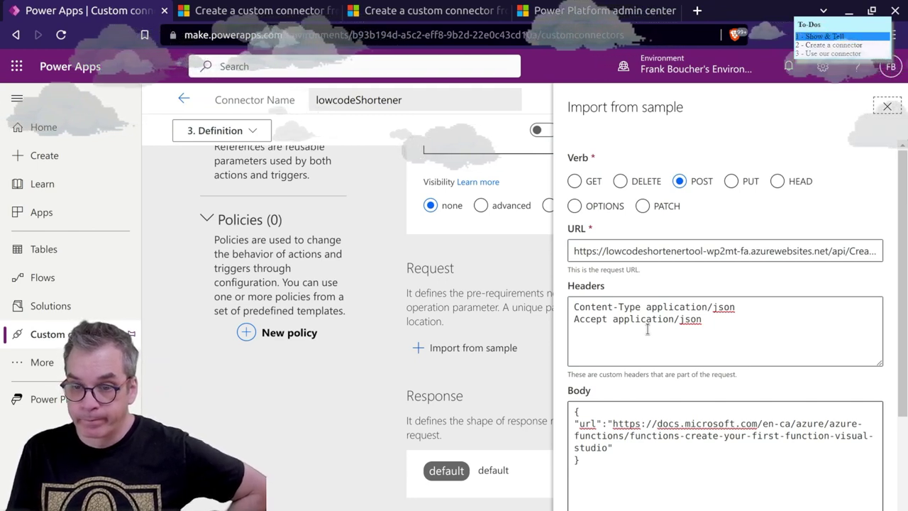
scroll(647, 329, "down", 2)
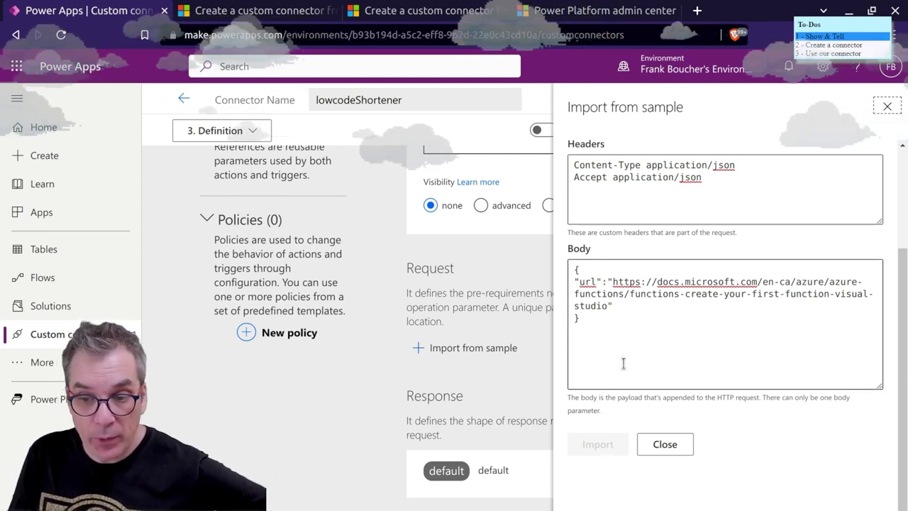
scroll(623, 357, "up", 1)
scroll(623, 357, "up", 1)
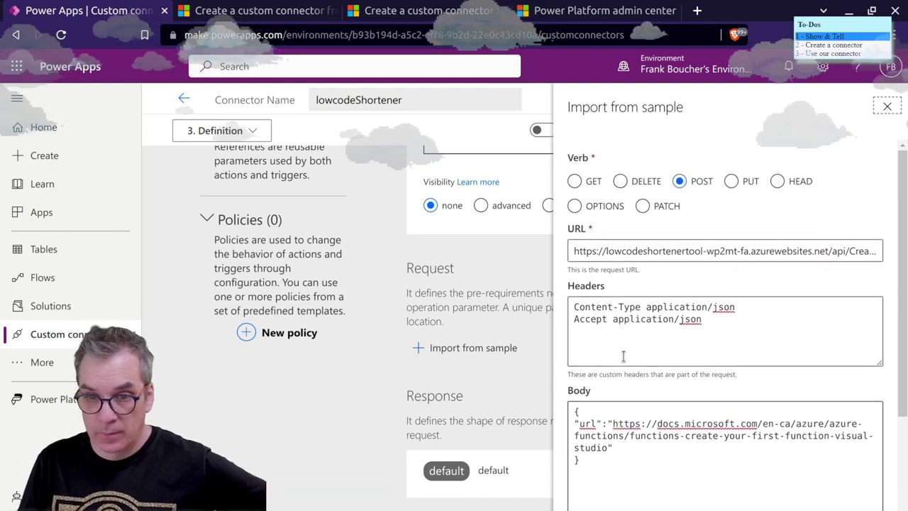
scroll(621, 355, "down", 1)
scroll(621, 355, "up", 1)
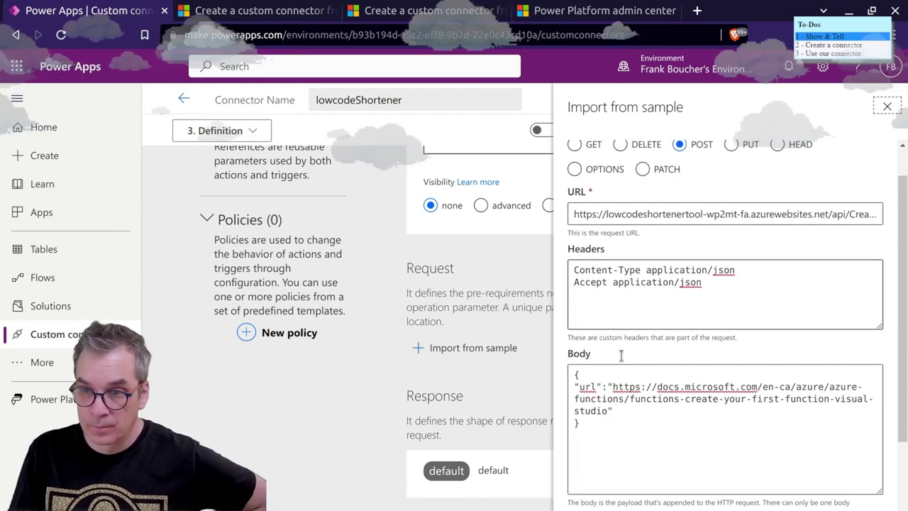
scroll(621, 355, "down", 2)
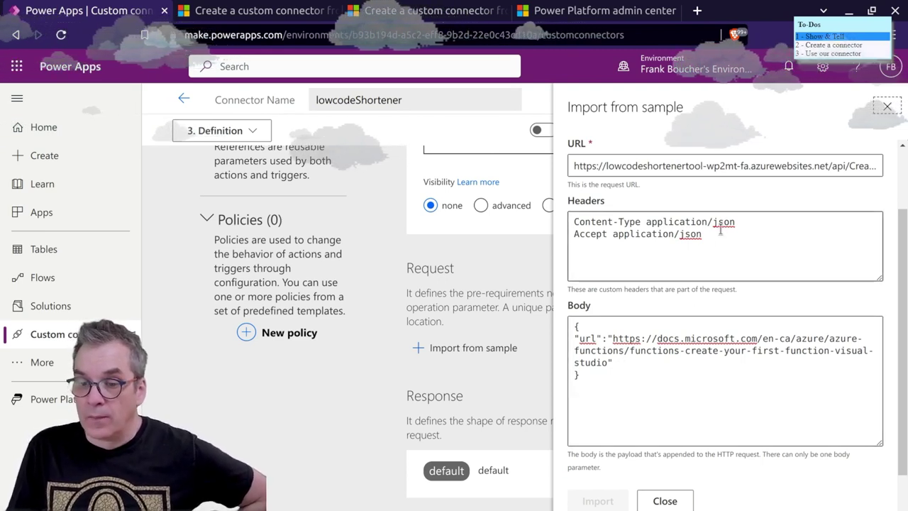
scroll(652, 391, "down", 1)
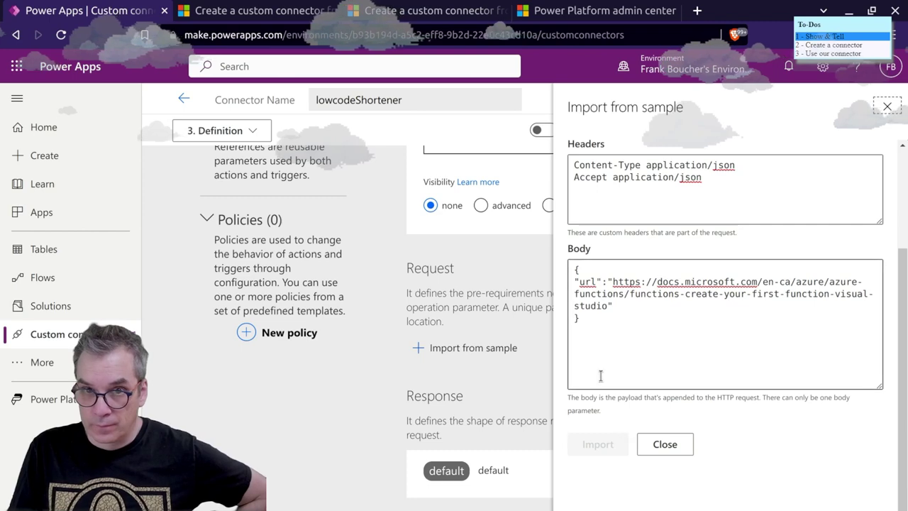
- Look up the Import from sample example in the Microsoft Learn custom connector wizard article and examine its verb, URL, headers and body
left_click(386, 13)
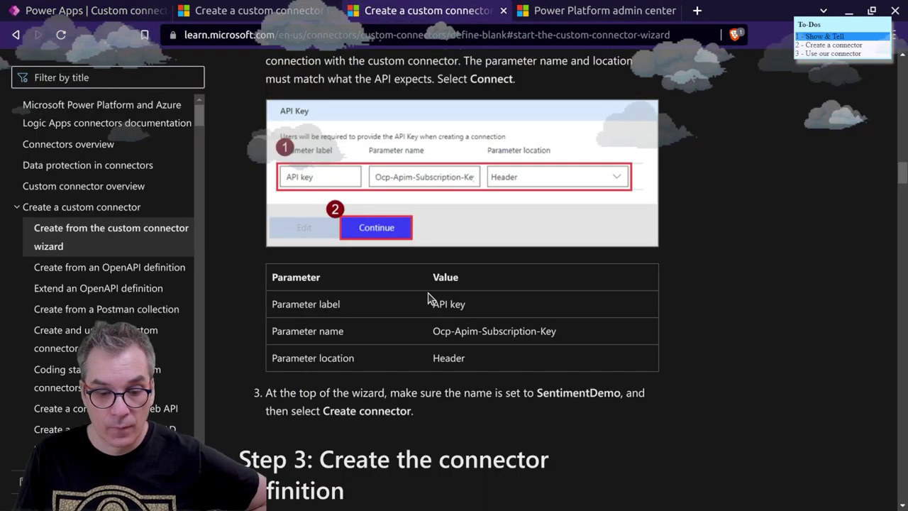
scroll(430, 299, "down", 10)
scroll(430, 299, "down", 4)
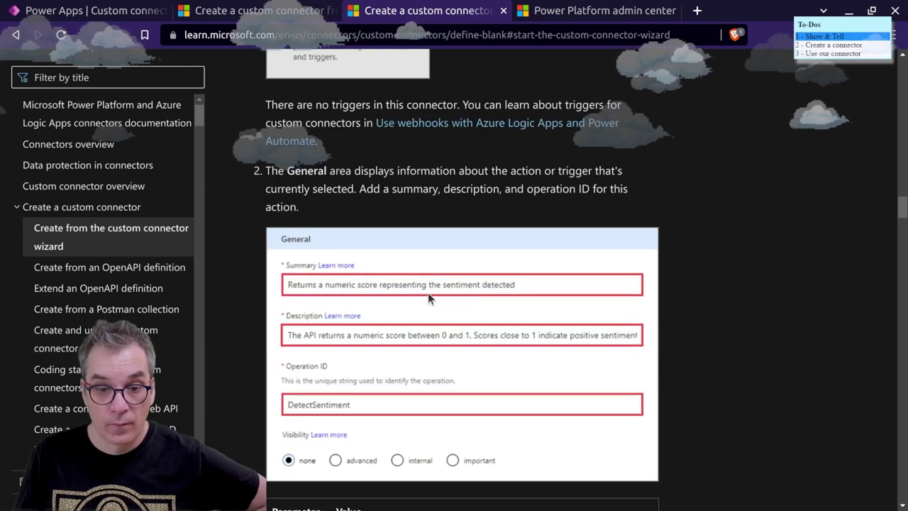
scroll(428, 298, "down", 1)
scroll(428, 298, "down", 8)
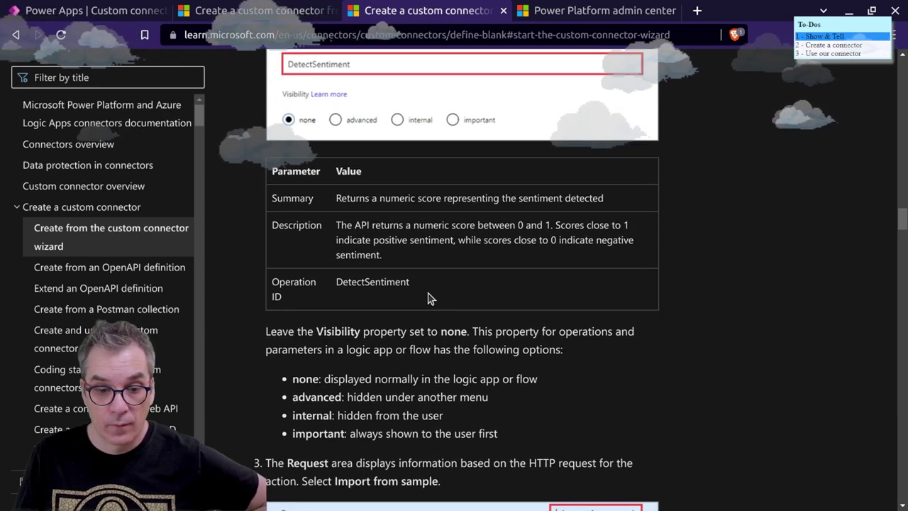
scroll(428, 298, "down", 5)
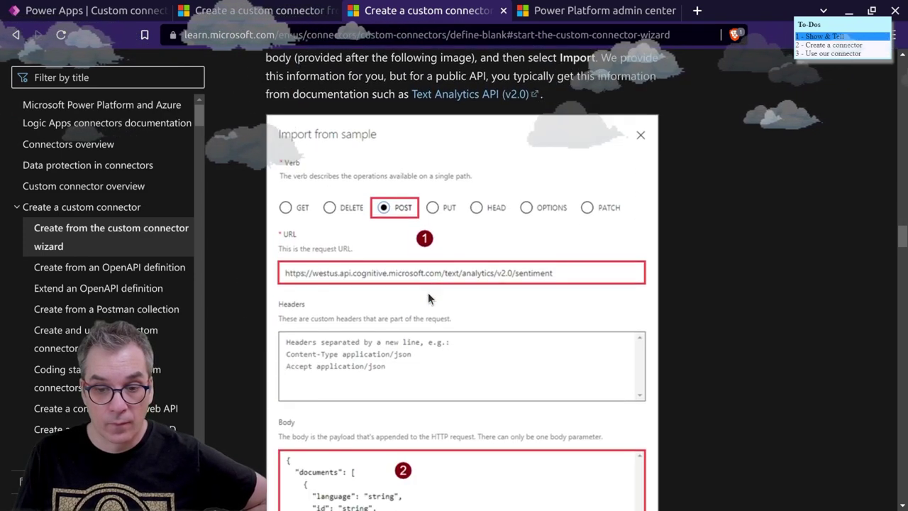
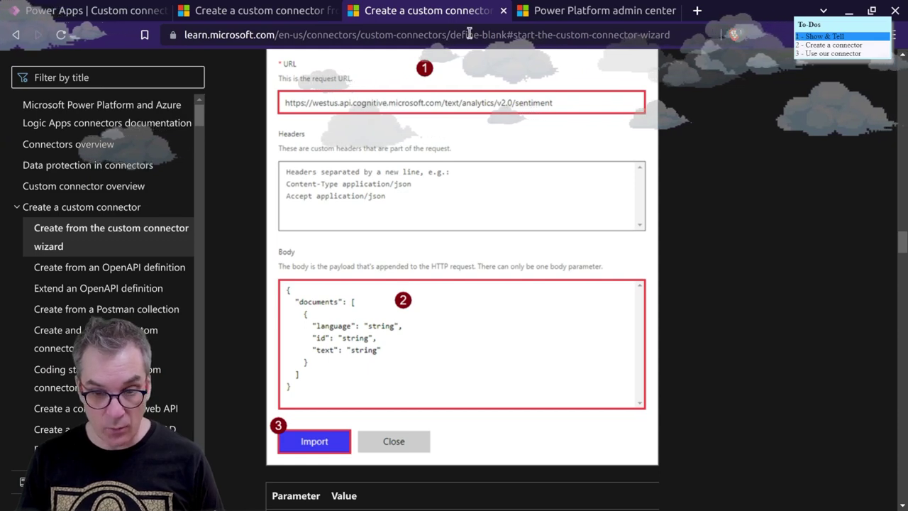
- Replace the long web address in the import sample's body with the placeholder value "string" for the url property
left_click(50, 10)
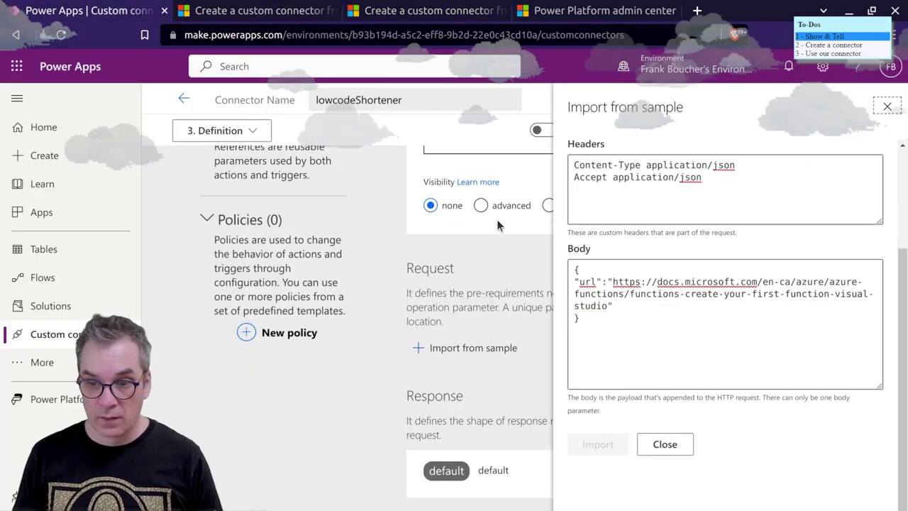
left_click_drag(577, 317, 576, 273)
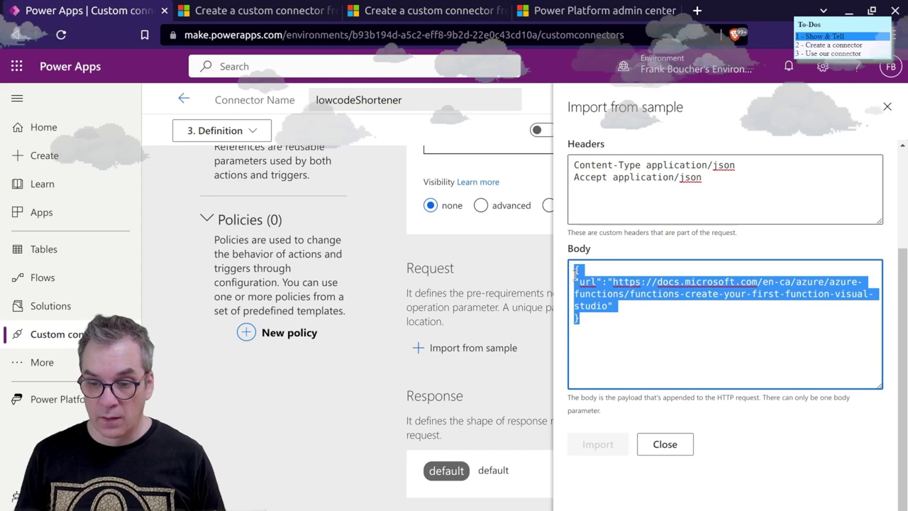
left_click(612, 281)
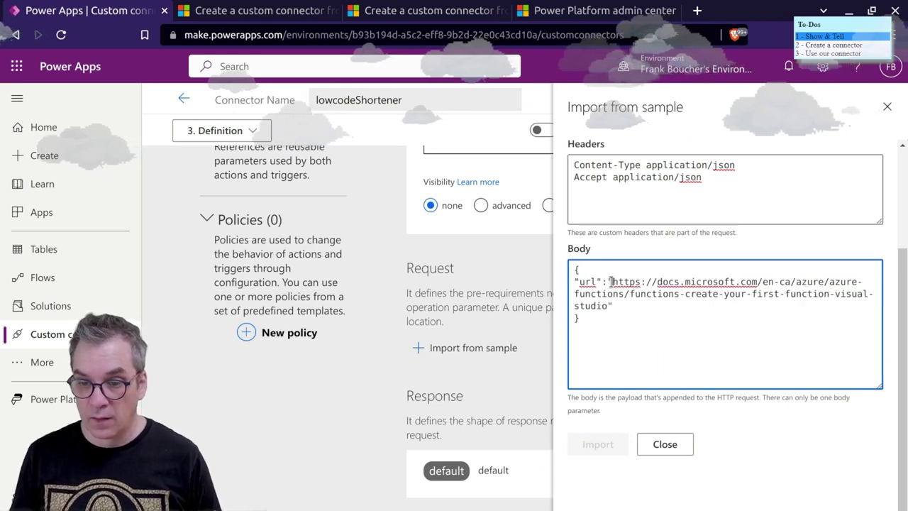
left_click_drag(611, 282, 611, 305)
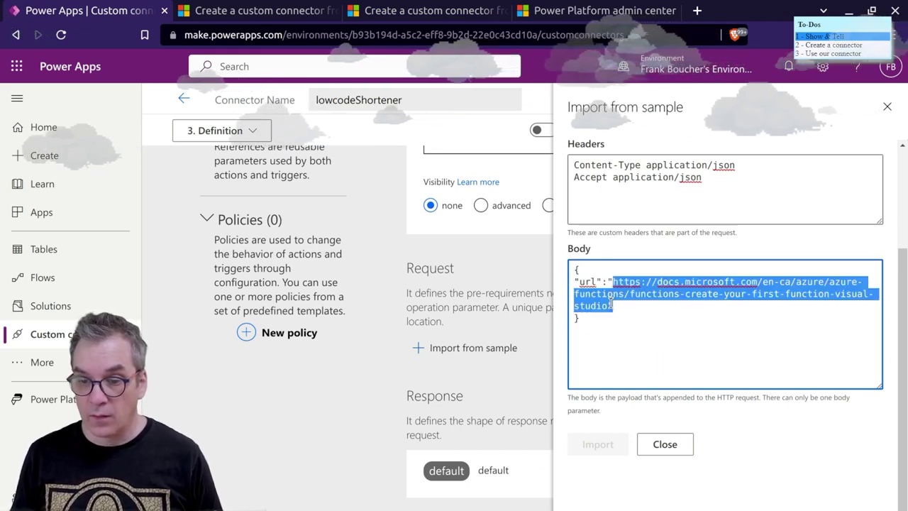
type("s")
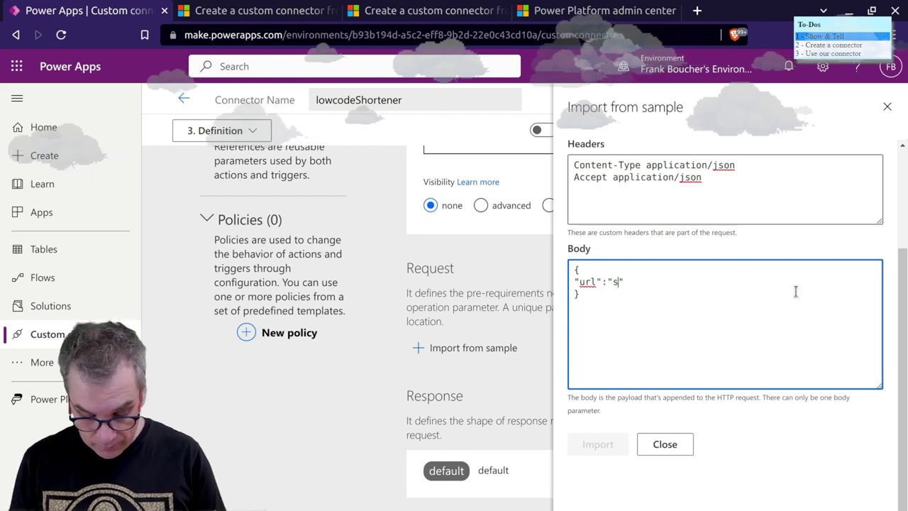
type("tring")
left_click(704, 321)
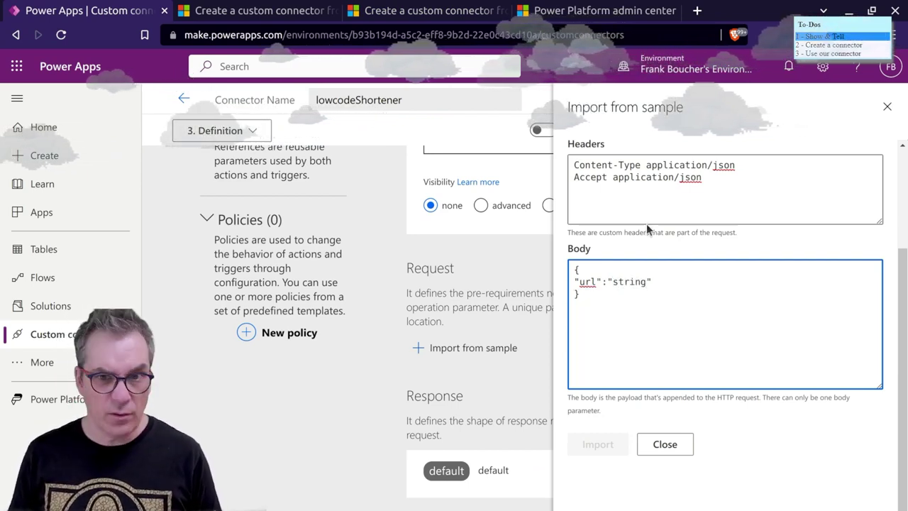
- Compare the Learn article's sample body with UrlCreate.cs on GitHub and copy the input JSON containing url, title and vanity
left_click(563, 13)
left_click(463, 13)
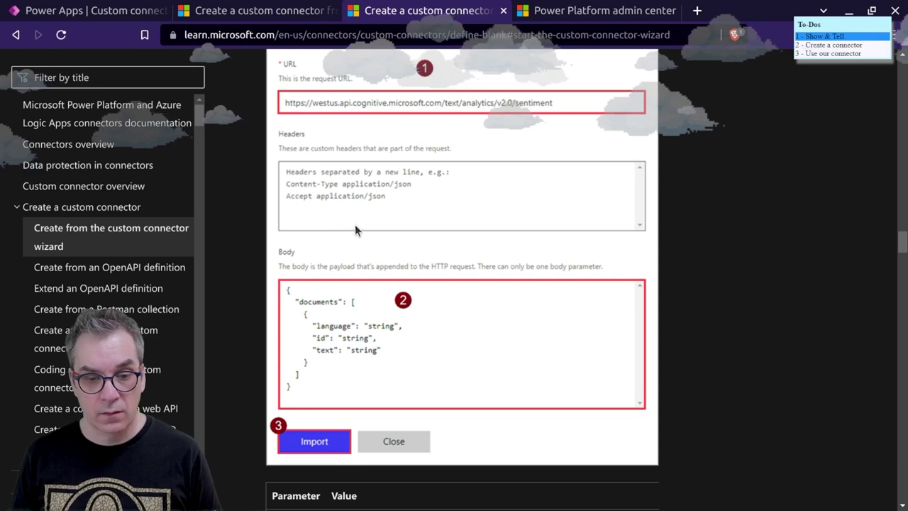
key("alt+Tab")
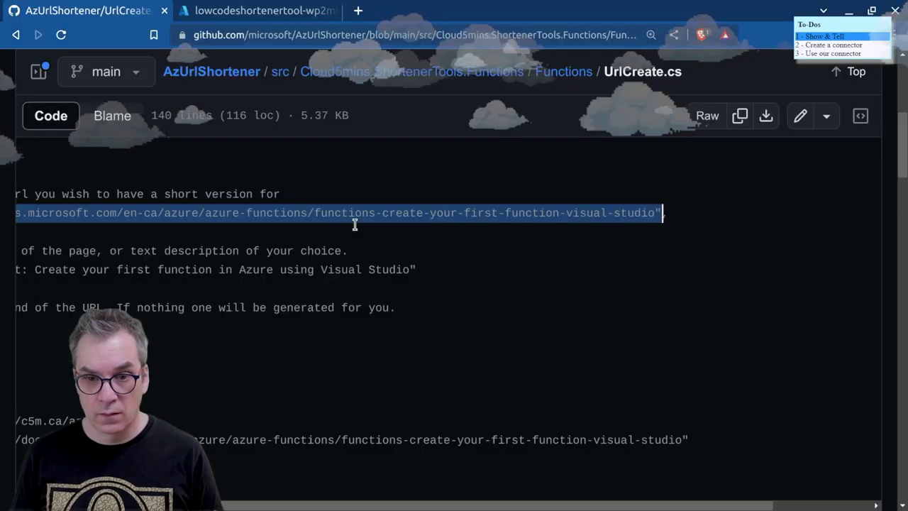
scroll(290, 357, "right", 3)
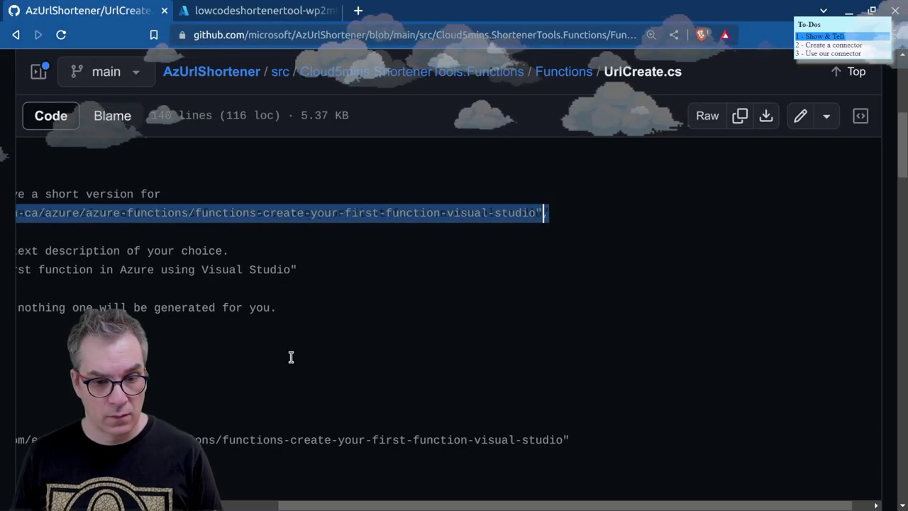
scroll(290, 356, "left", 9)
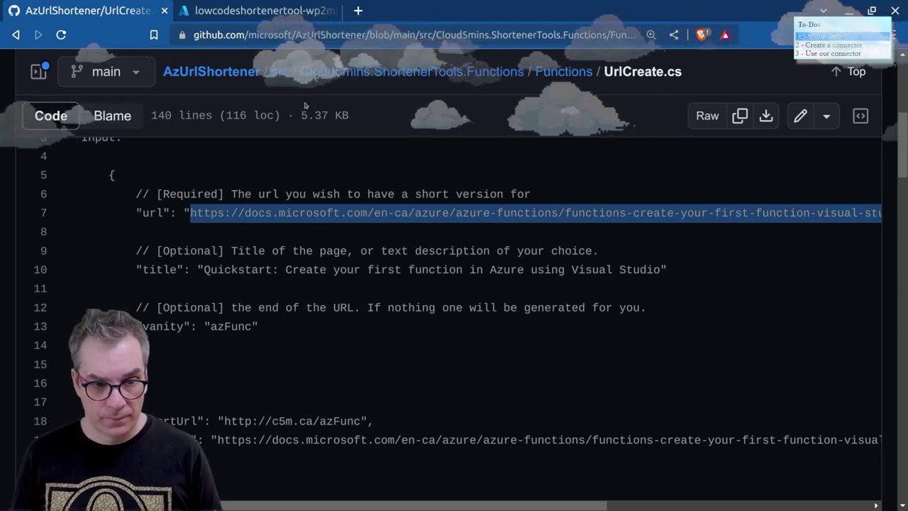
key("alt+Tab")
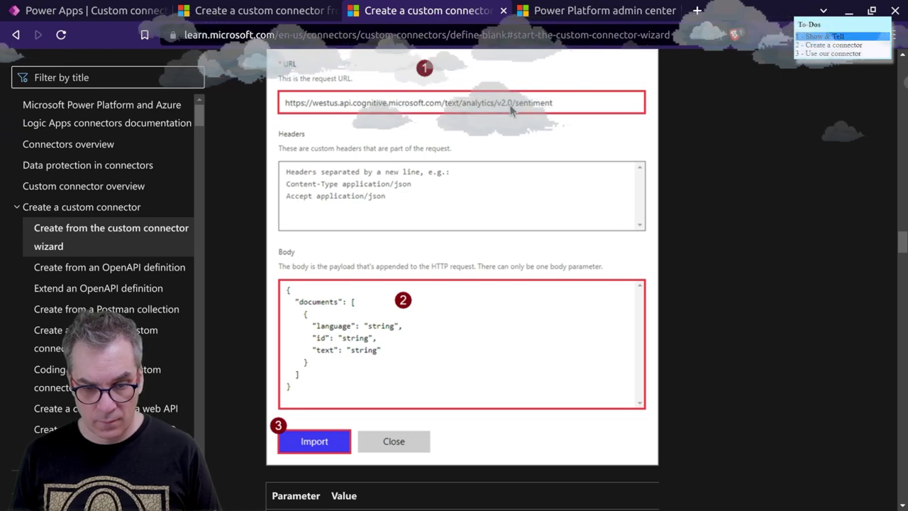
key("alt+Tab")
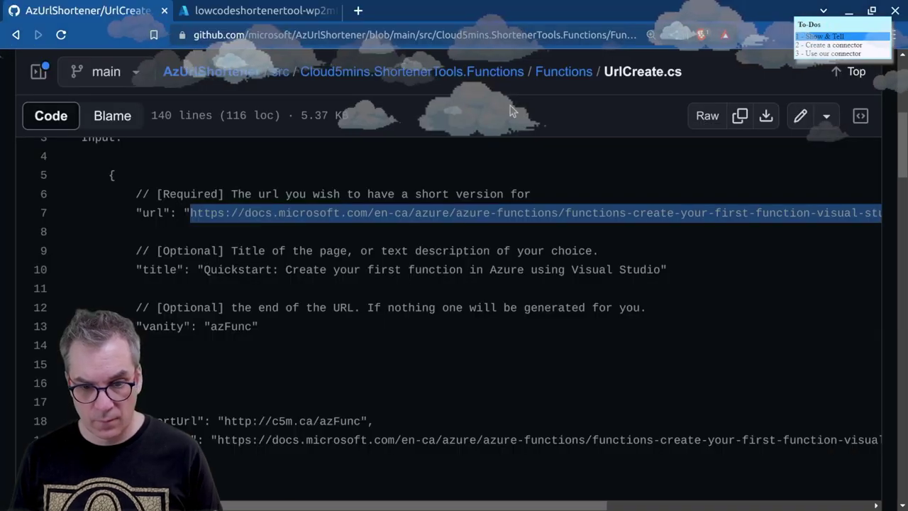
left_click_drag(148, 338, 76, 179)
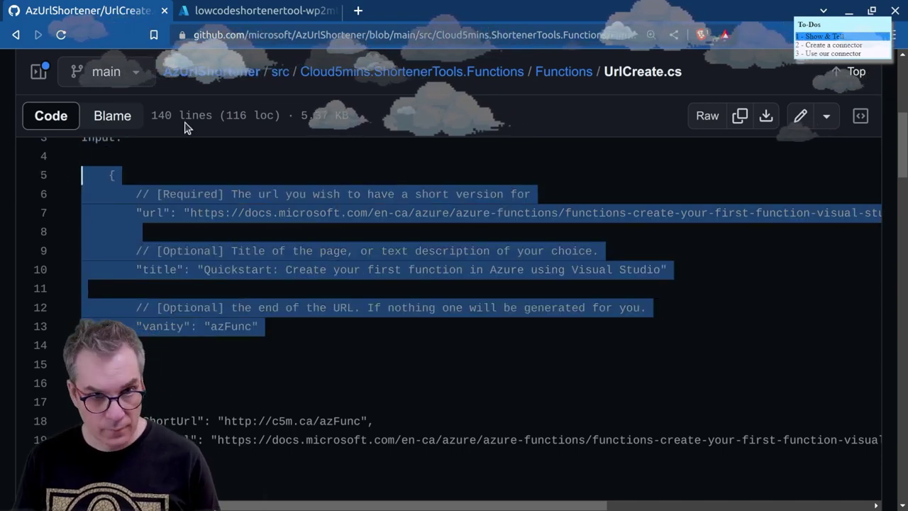
- Search the web for "json schema" and look through the JSON Schema home page and the other results for a usable tool
left_click(358, 10)
type("js")
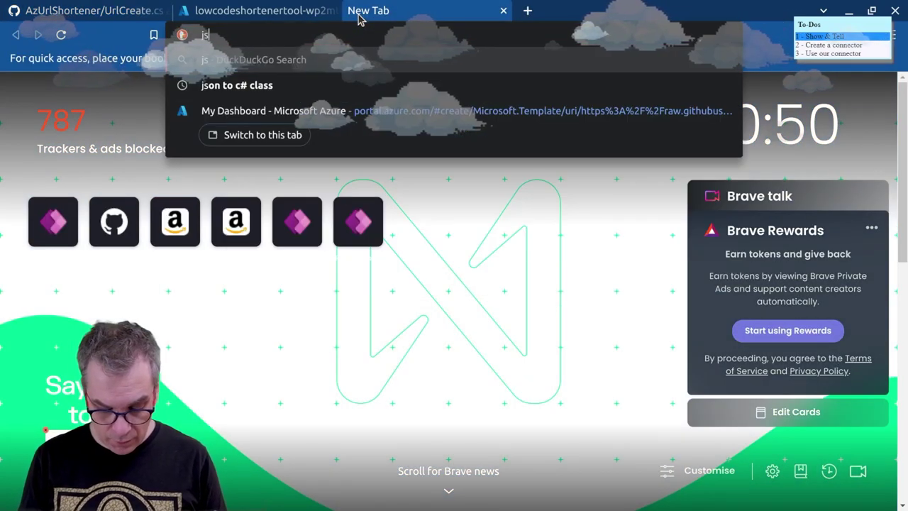
type("on sc")
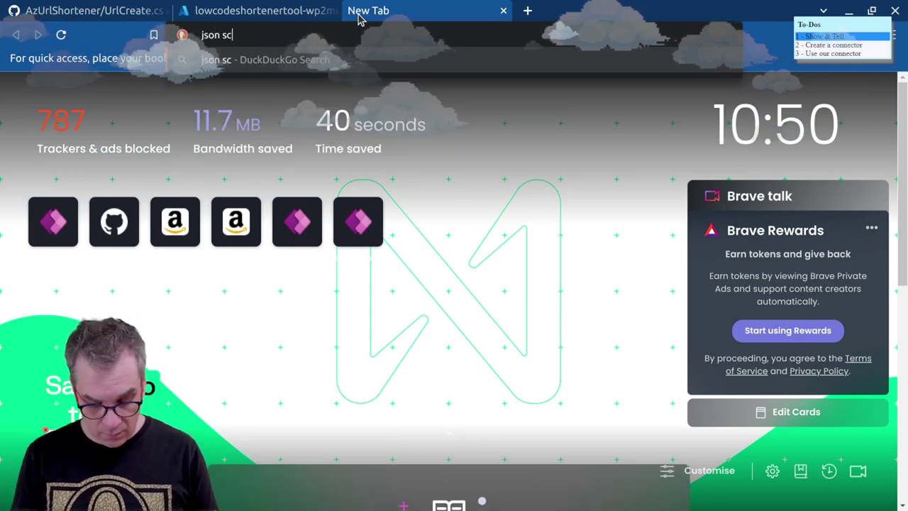
type("he")
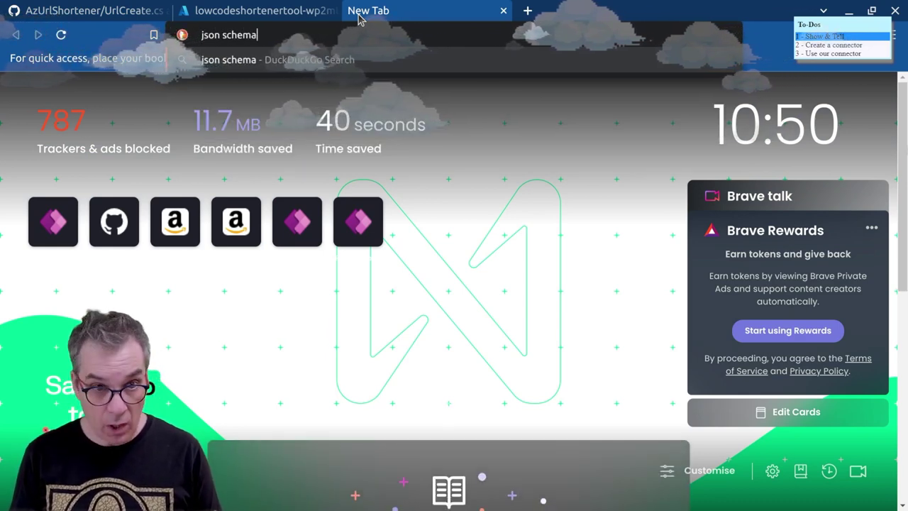
type("ma")
key("Return")
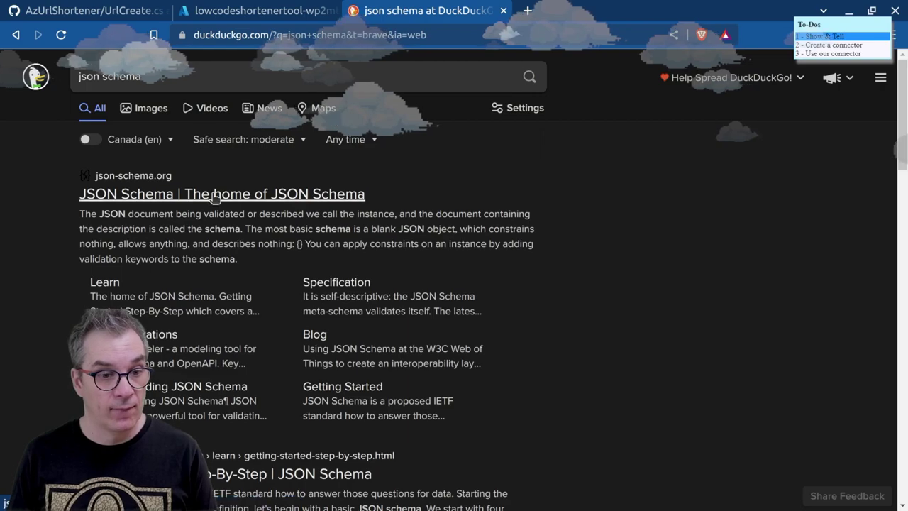
left_click(214, 195)
scroll(304, 190, "down", 10)
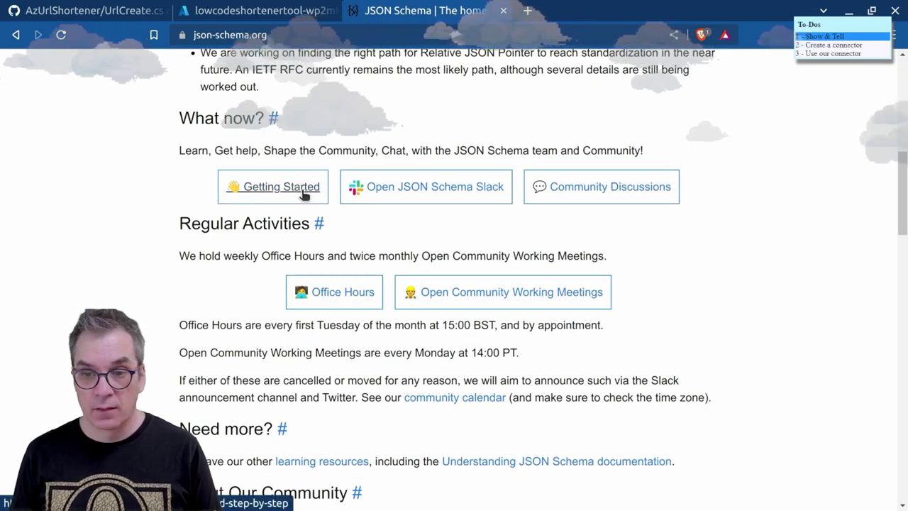
key("alt+Left")
scroll(267, 206, "down", 3)
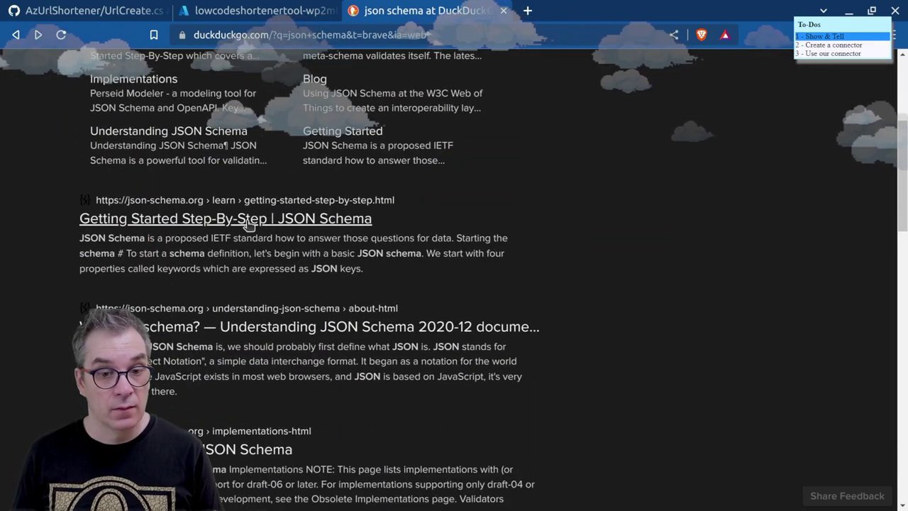
scroll(248, 224, "down", 2)
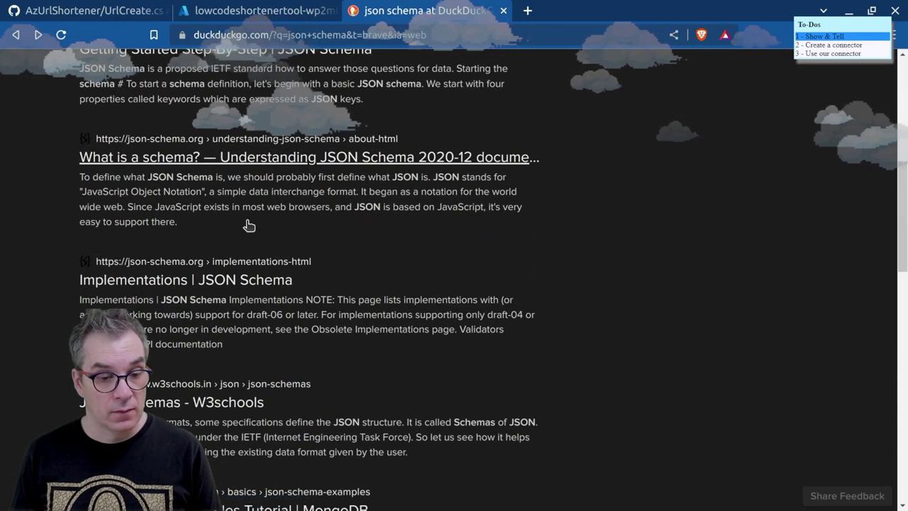
scroll(248, 224, "down", 1)
- Refine the web search to "json schema generator" and check what the JSON Schema Tool site offers
scroll(234, 184, "up", 6)
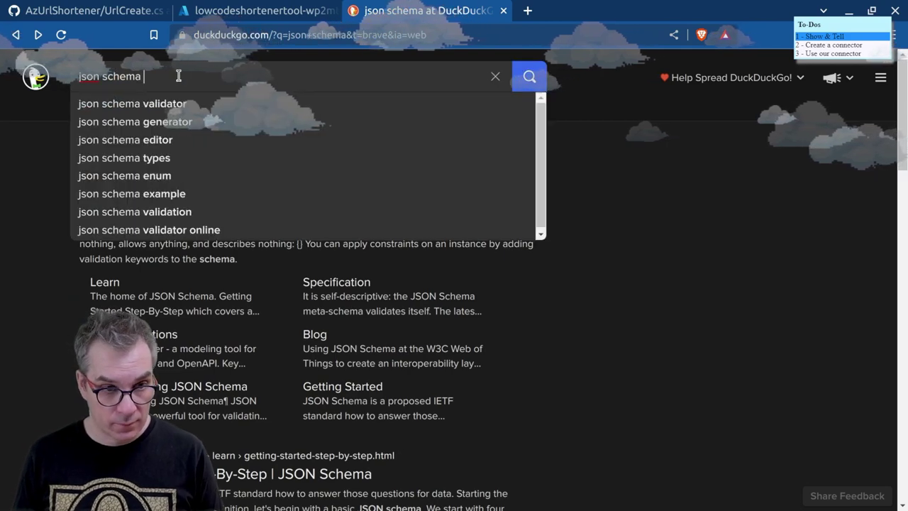
left_click(170, 122)
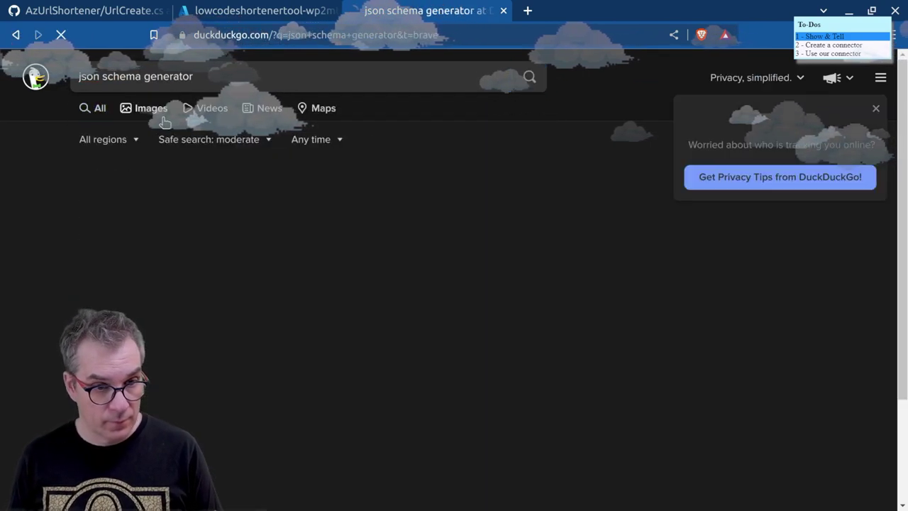
middle_click(168, 198)
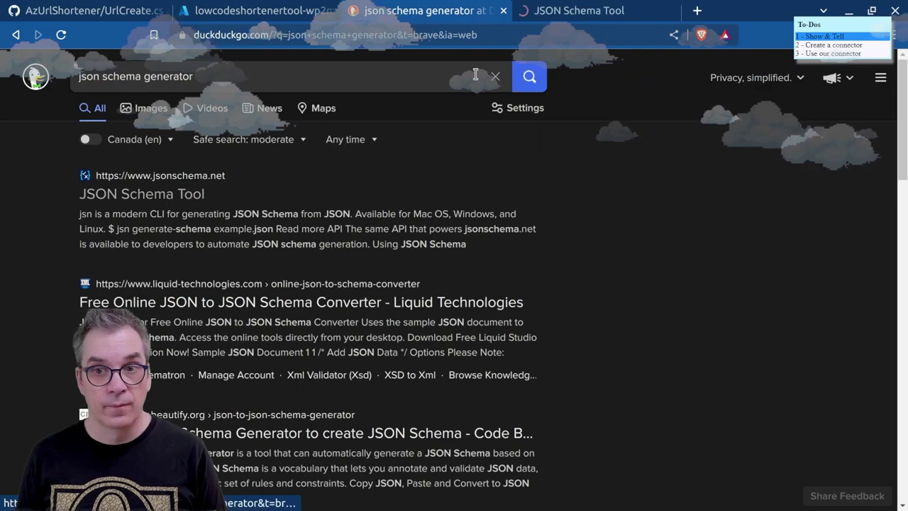
left_click(592, 13)
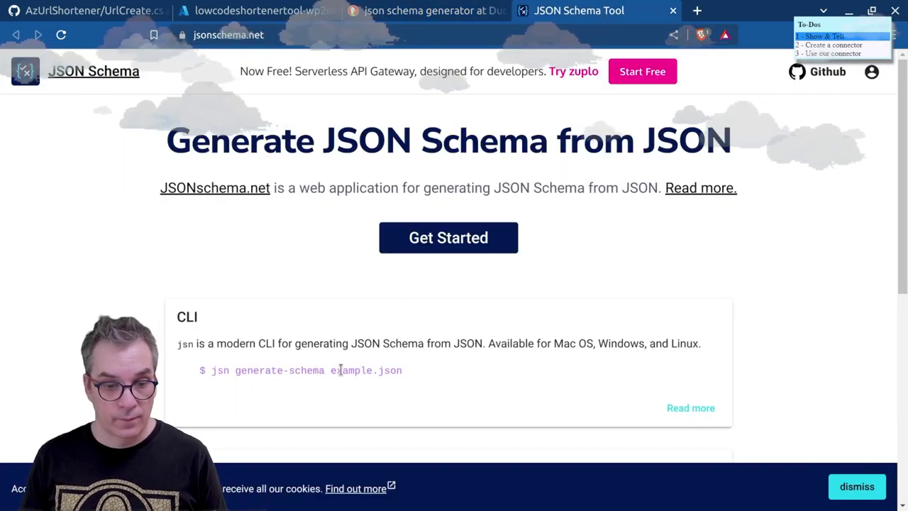
scroll(341, 369, "down", 6)
scroll(356, 342, "up", 8)
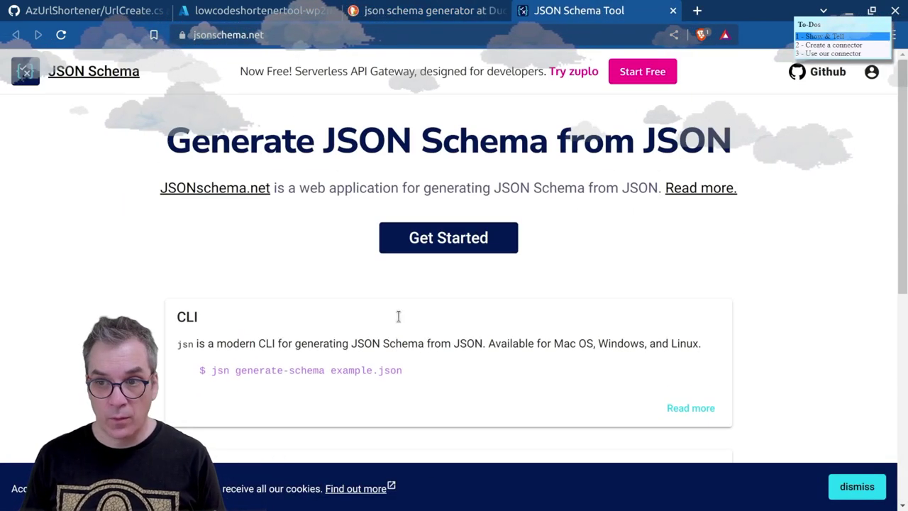
- Open Liquid Technologies' JSON to JSON Schema converter from the results, and refine the search to "json schema generator online"
left_click(426, 11)
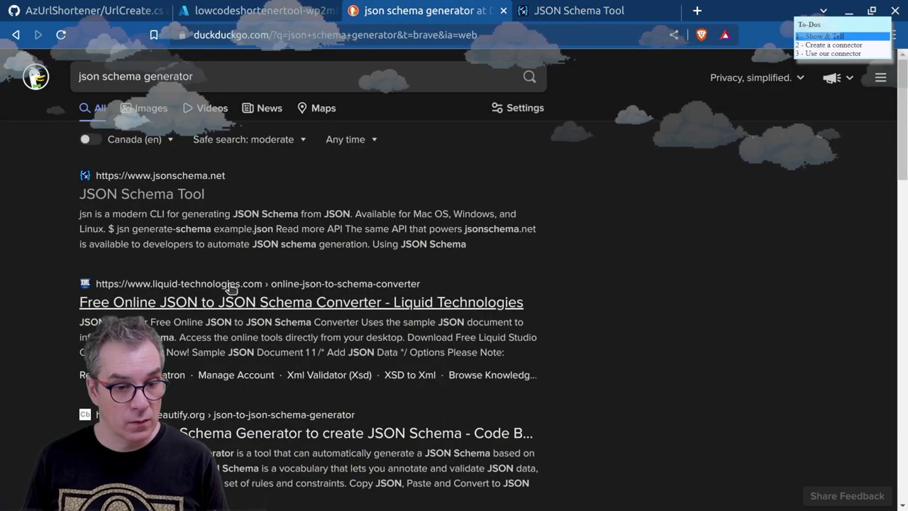
left_click(283, 85)
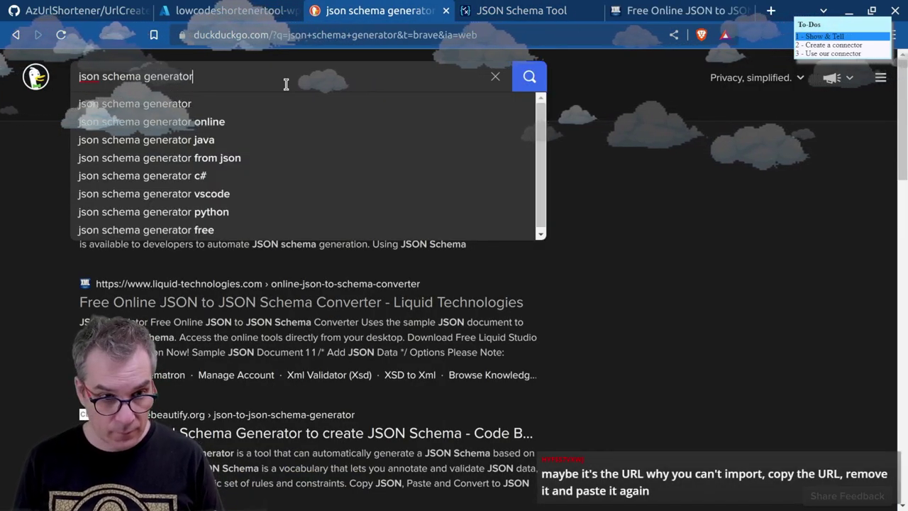
left_click(212, 122)
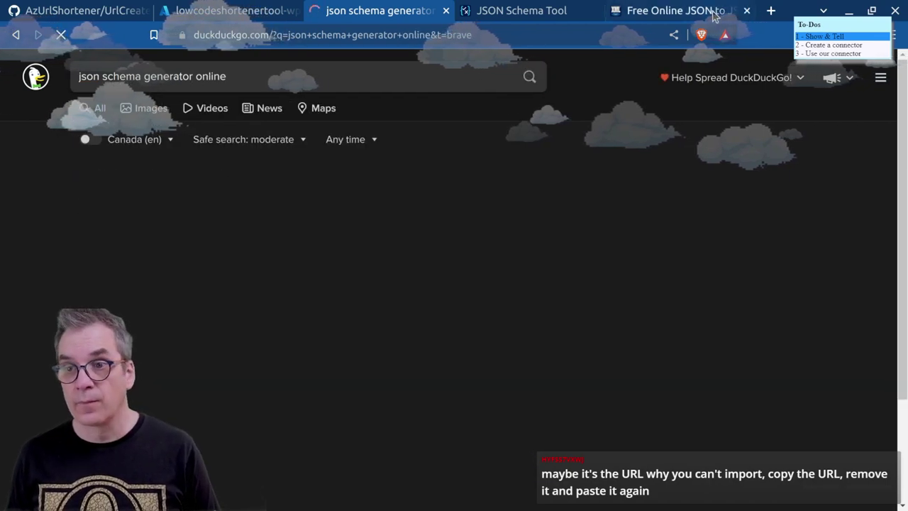
- Replace the placeholder comment in the Liquid Technologies converter's sample document with the copied UrlCreate input JSON
left_click(713, 10)
scroll(435, 283, "down", 3)
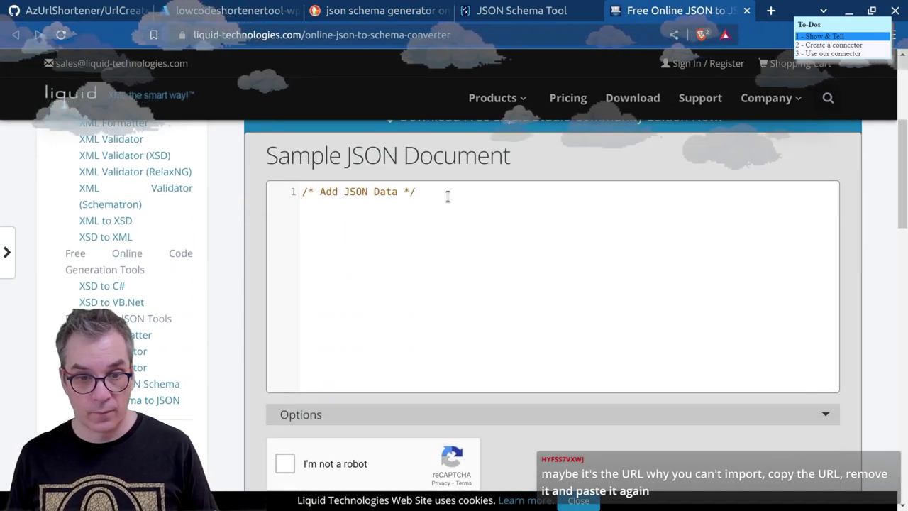
left_click_drag(448, 196, 261, 191)
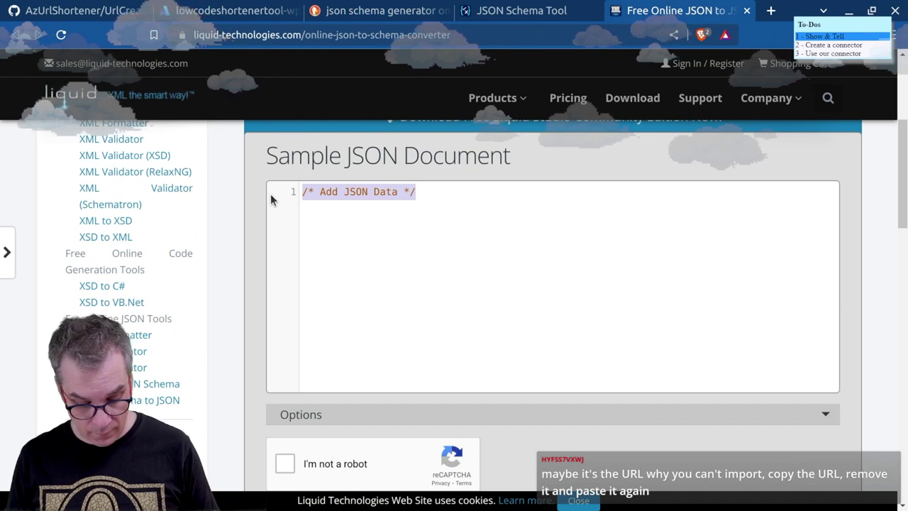
key("ctrl+v")
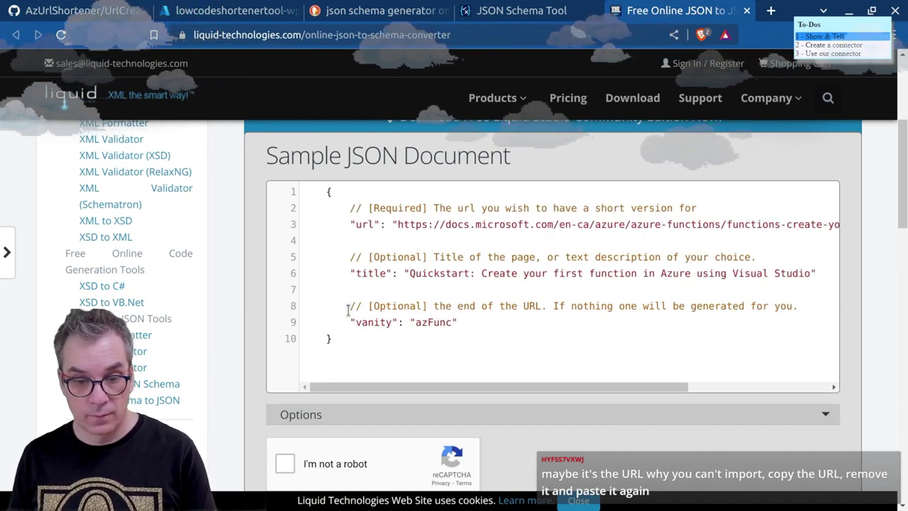
- Delete the three comment lines and the blank lines from the sample JSON, keeping only the url, title and vanity properties
left_click_drag(348, 306, 348, 320)
key("BackSpace")
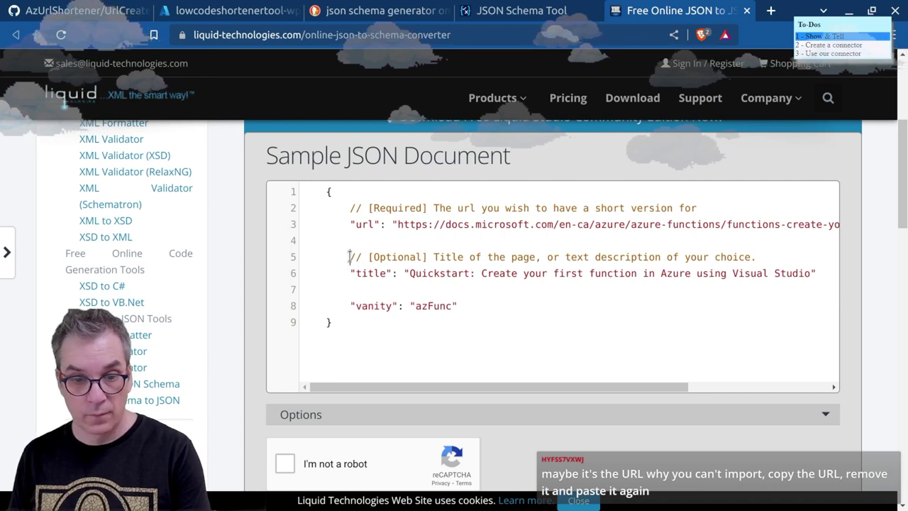
left_click_drag(348, 257, 348, 273)
key("BackSpace")
left_click_drag(348, 208, 347, 224)
key("BackSpace")
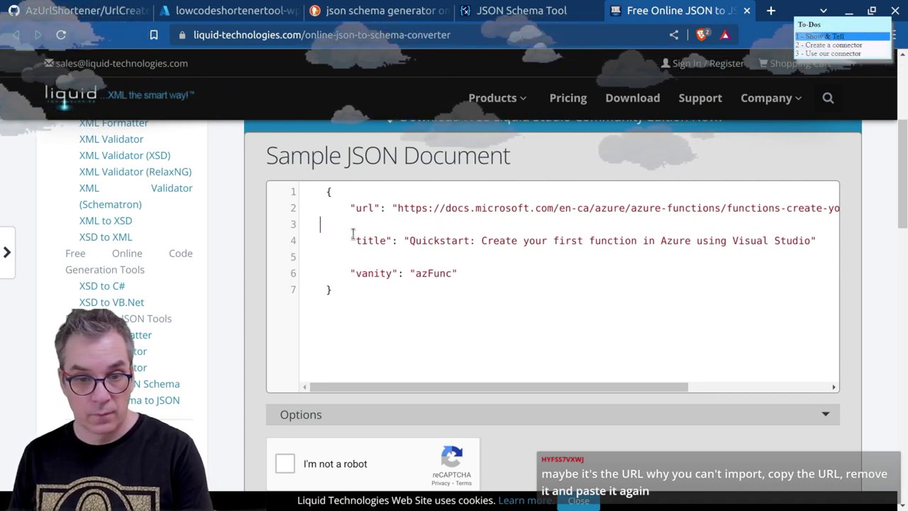
key("BackSpace")
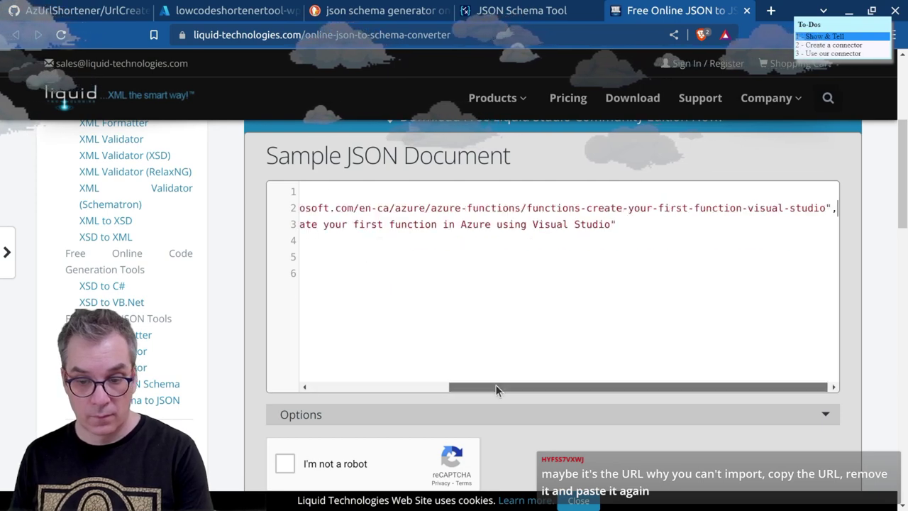
left_click_drag(496, 387, 190, 374)
key("BackSpace")
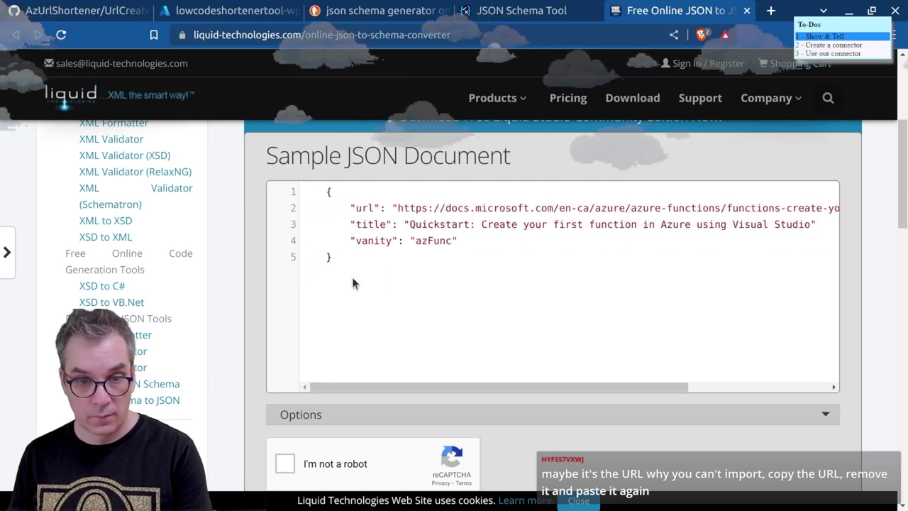
- Confirm the converter's robot check and try to generate a schema from the sample JSON
scroll(352, 276, "up", 3)
scroll(352, 277, "down", 5)
left_click(285, 378)
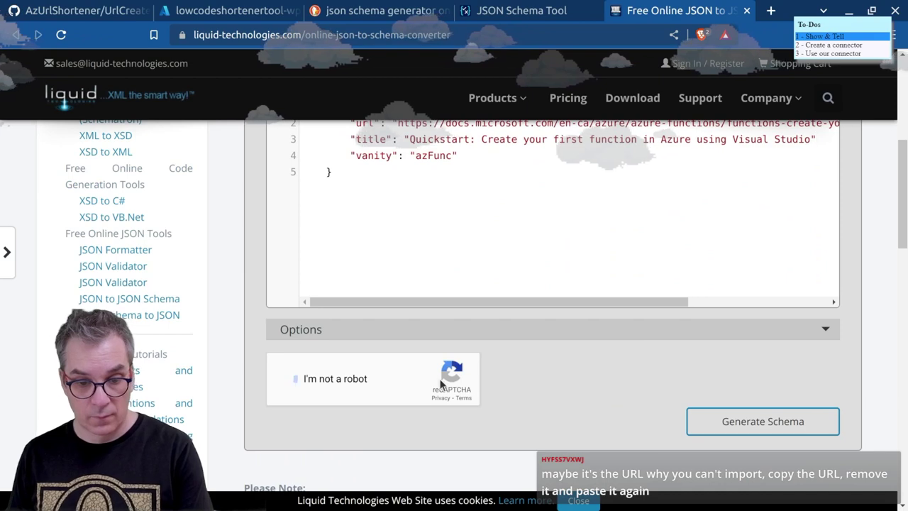
left_click(763, 421)
- Add the missing comma after the title value in line 3 of the sample JSON document
scroll(475, 236, "up", 3)
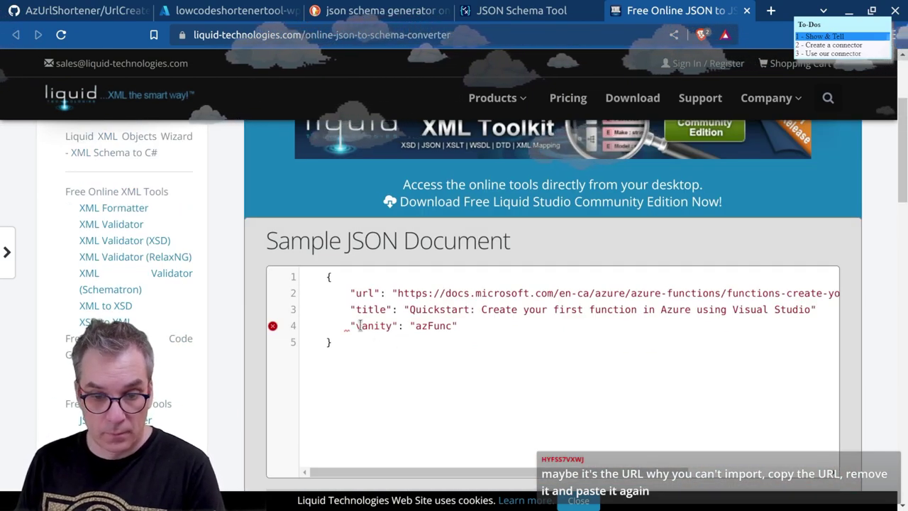
left_click_drag(371, 466, 494, 472)
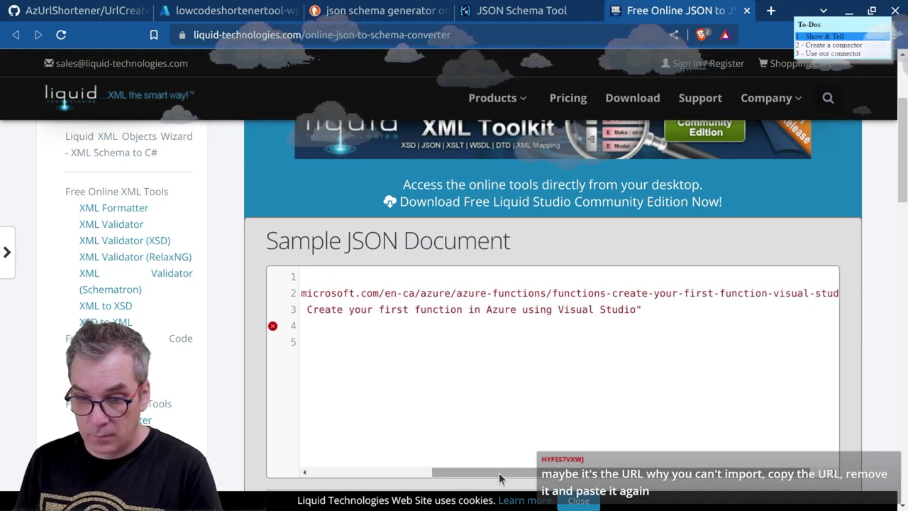
left_click(664, 296)
left_click(657, 311)
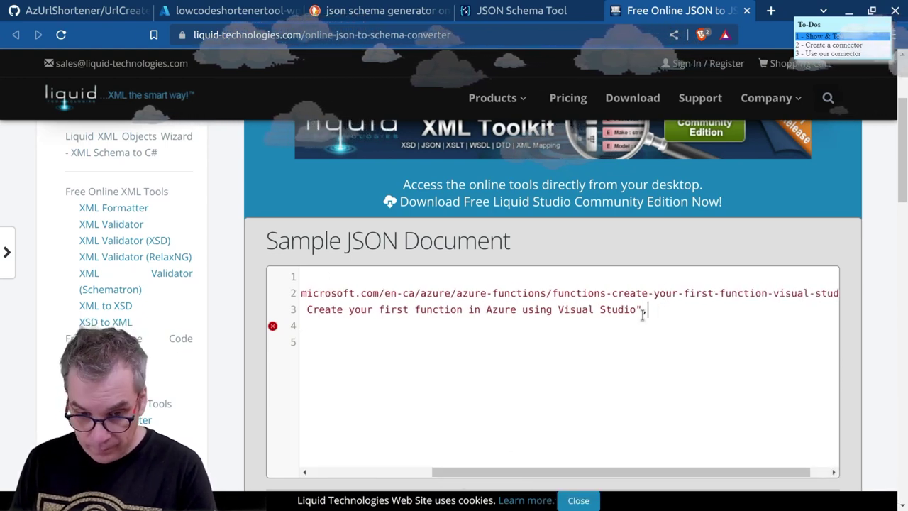
type(",")
- Generate the schema from the corrected sample JSON and select the entire inferred JSON schema
scroll(463, 357, "down", 4)
left_click(749, 281)
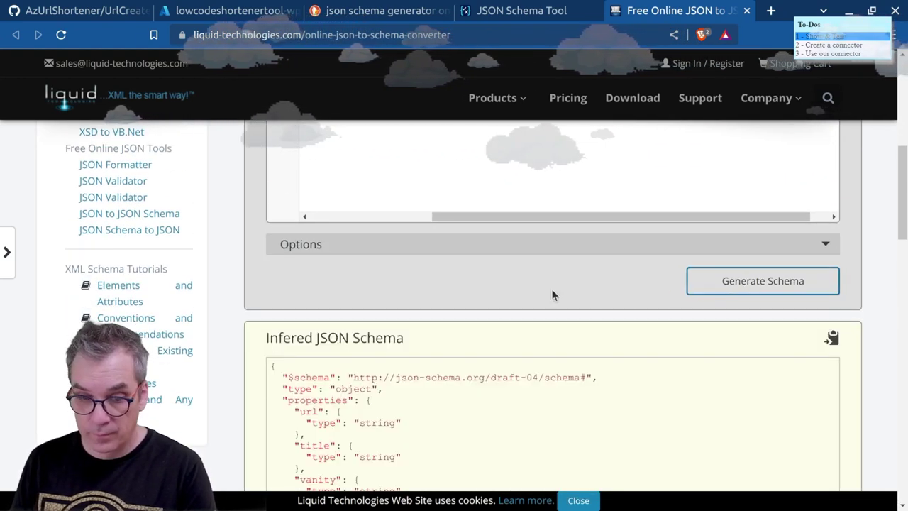
scroll(496, 312, "down", 2)
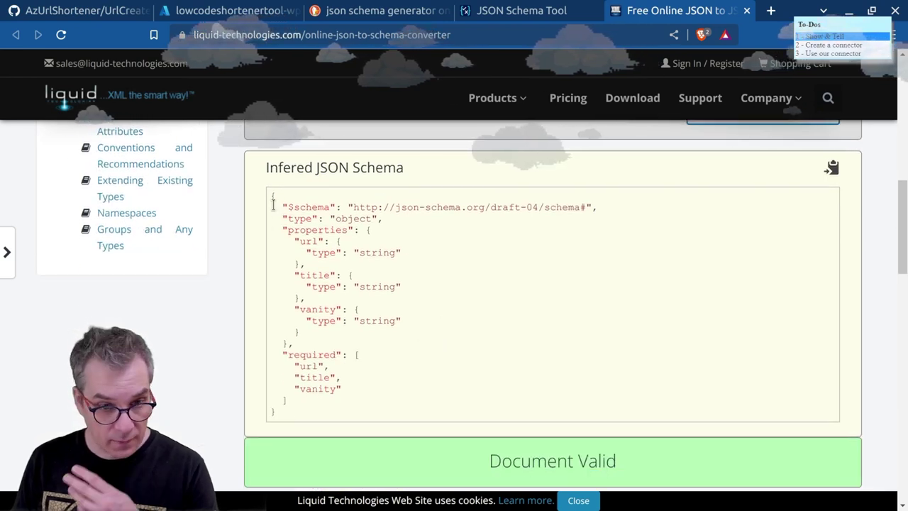
left_click_drag(272, 198, 298, 412)
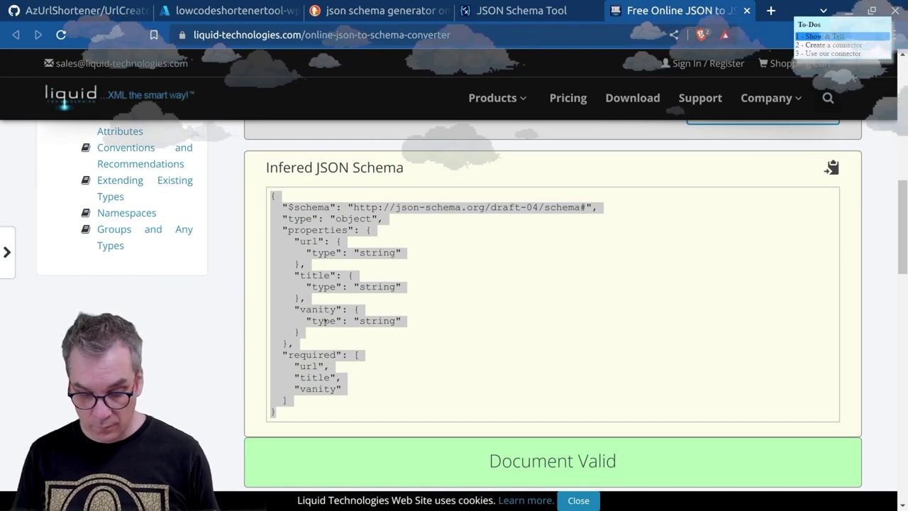
- Replace the connector request sample's body with the copied JSON schema, leaving only "url" in its required list
key("alt+Tab")
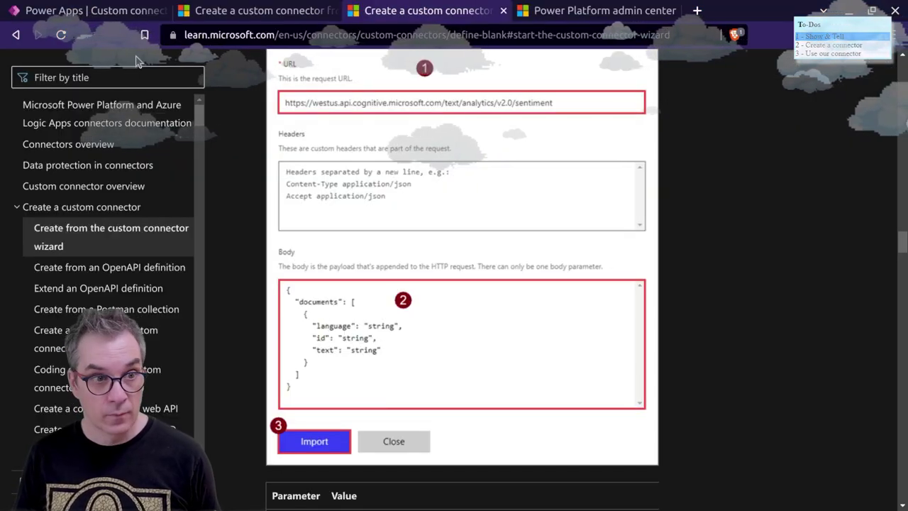
left_click(105, 14)
key("ctrl+a")
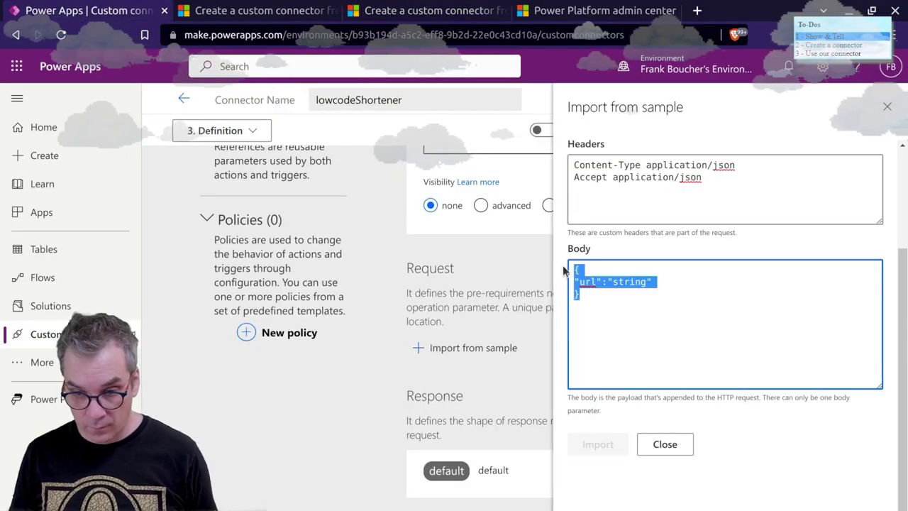
key("ctrl+v")
left_click_drag(653, 356, 573, 343)
key("BackSpace")
key("BackSpace")
key("BackSpace")
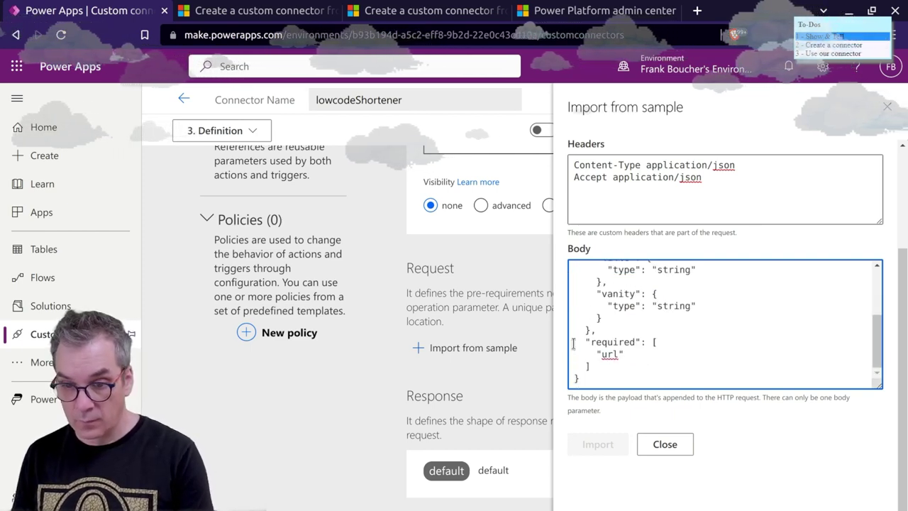
scroll(670, 346, "up", 3)
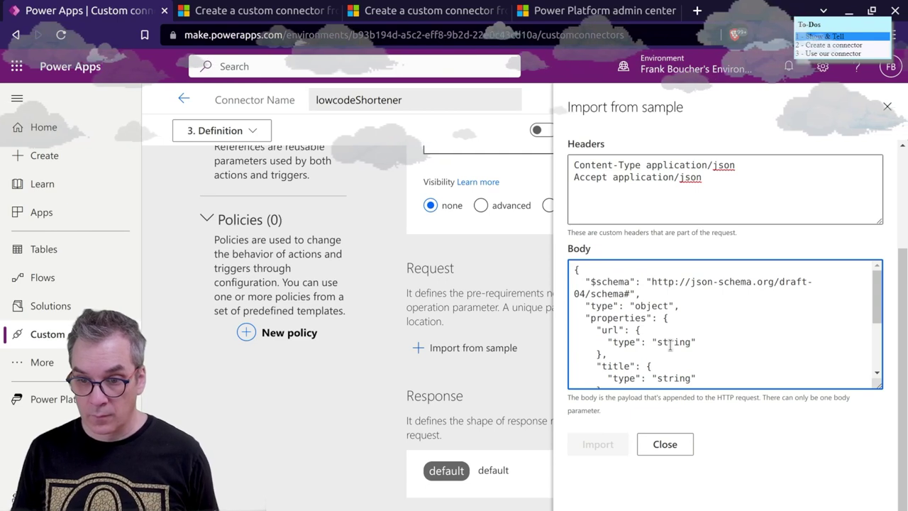
scroll(669, 354, "down", 5)
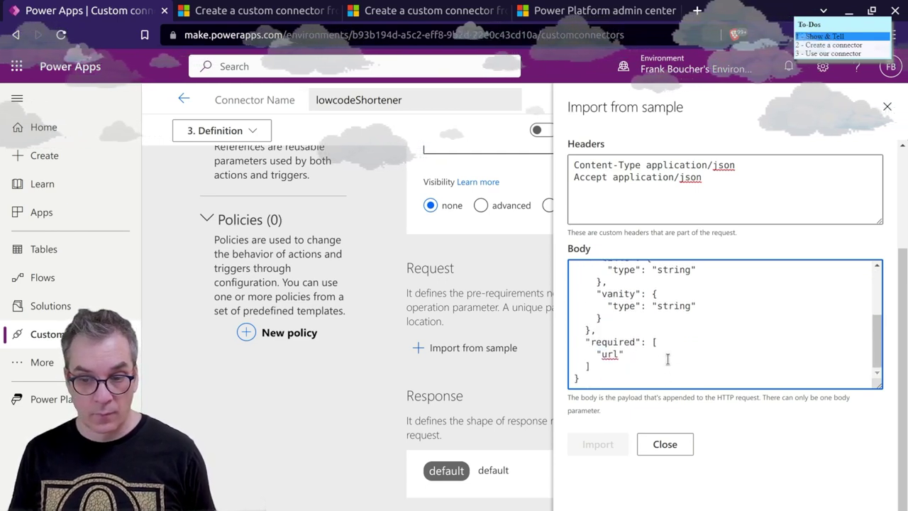
left_click(693, 399)
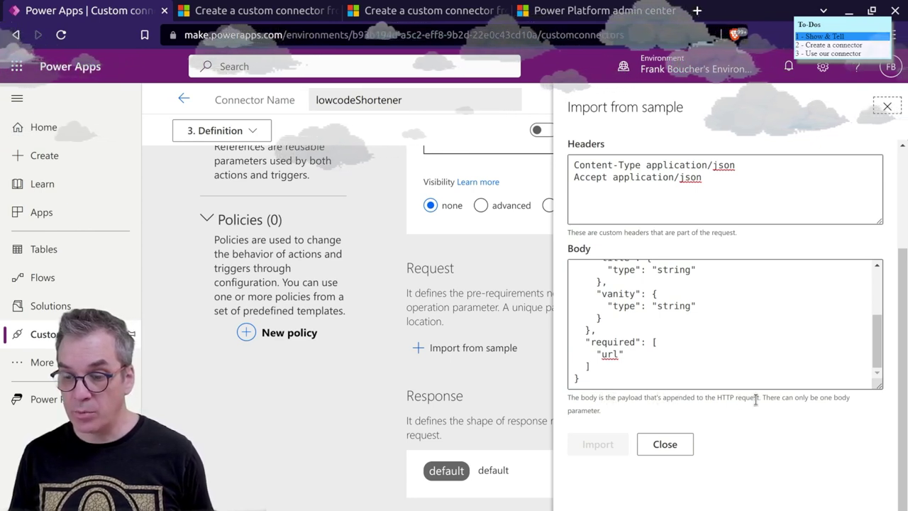
left_click(878, 359)
left_click(876, 361)
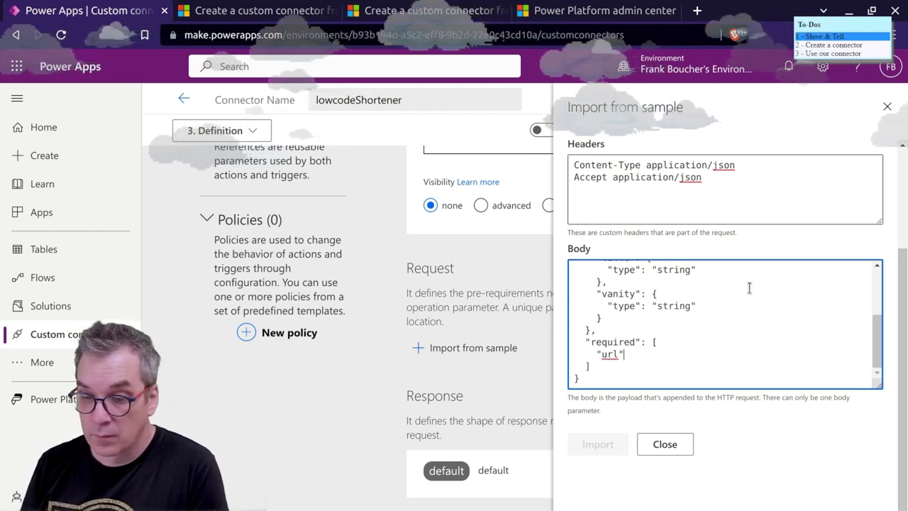
- Replace the request sample's URL with the copied function address ending in /api/CreateUrl
scroll(748, 288, "up", 6)
left_click(792, 251)
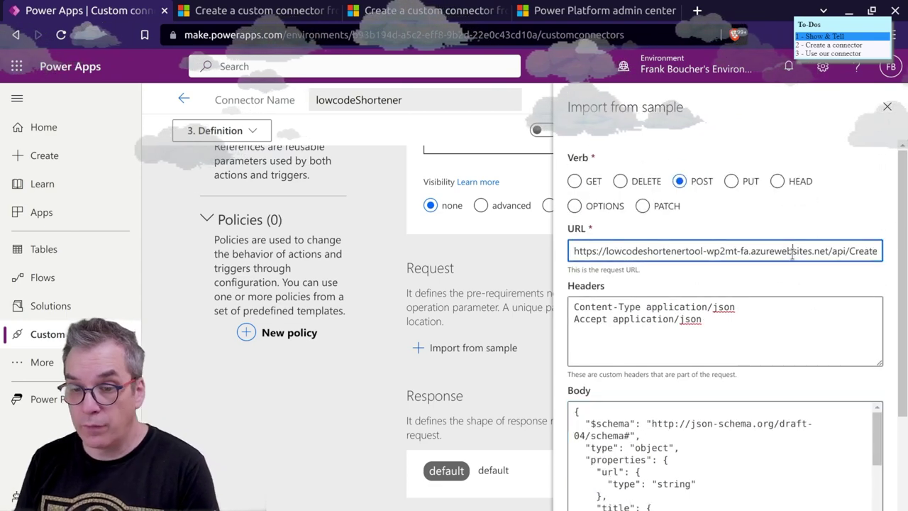
key("ctrl+a")
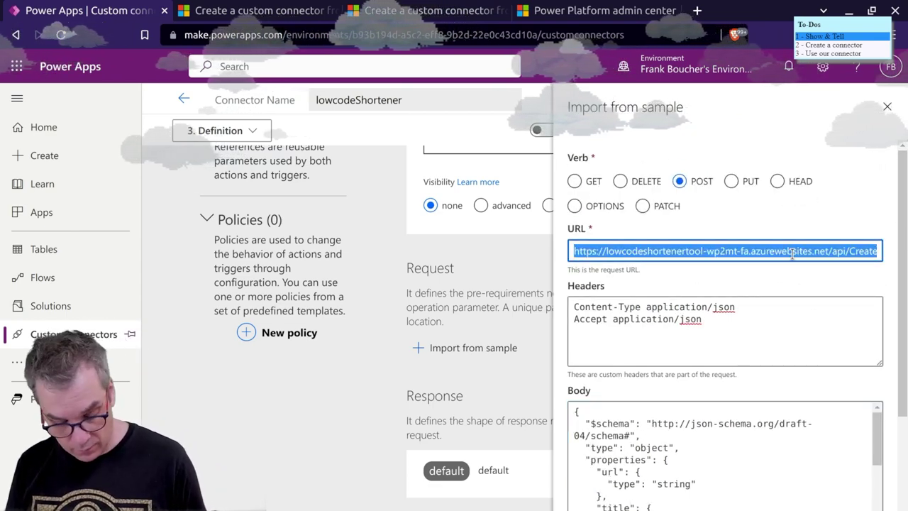
key("BackSpace")
key("ctrl+v")
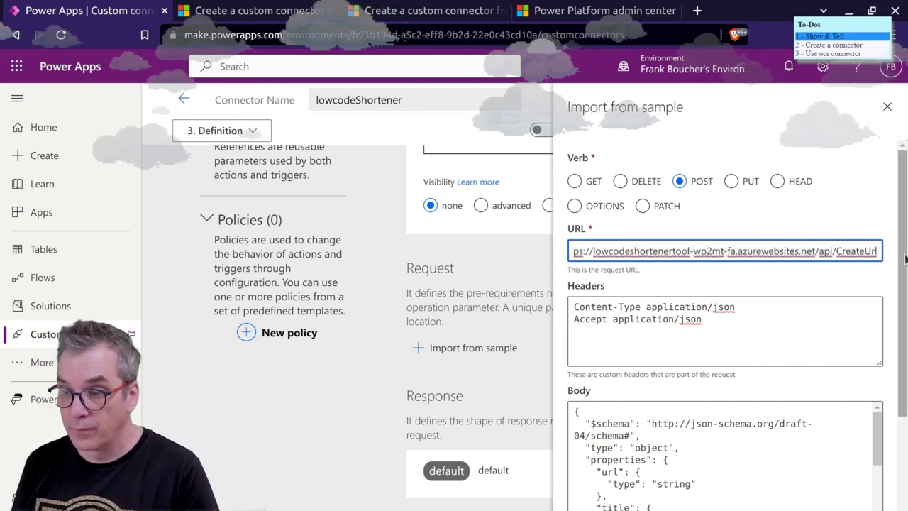
- Review the sample's URL, headers and JSON schema body, and dismiss the import form
scroll(905, 259, "down", 3)
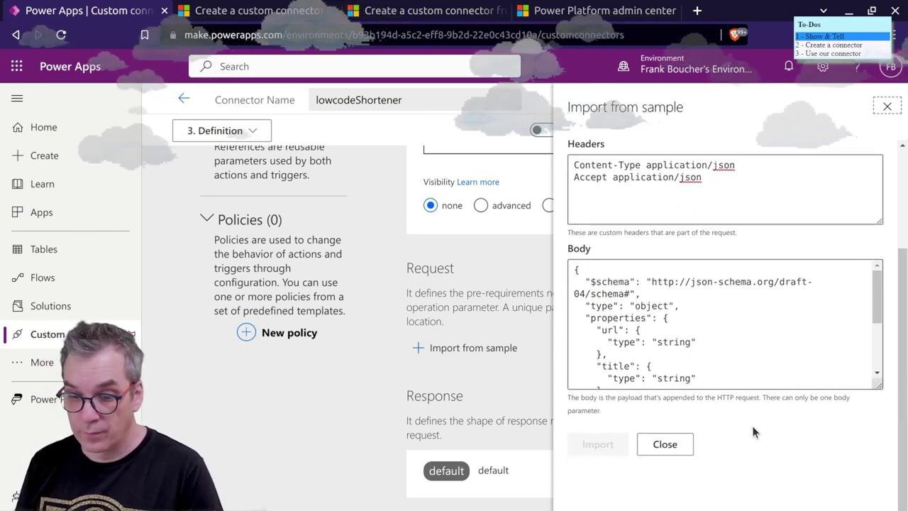
scroll(753, 431, "up", 3)
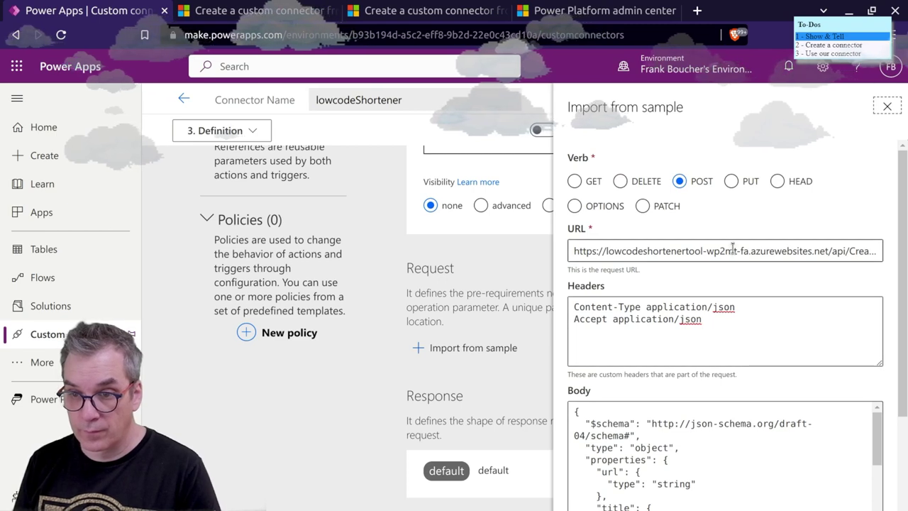
scroll(733, 248, "down", 2)
left_click(706, 343)
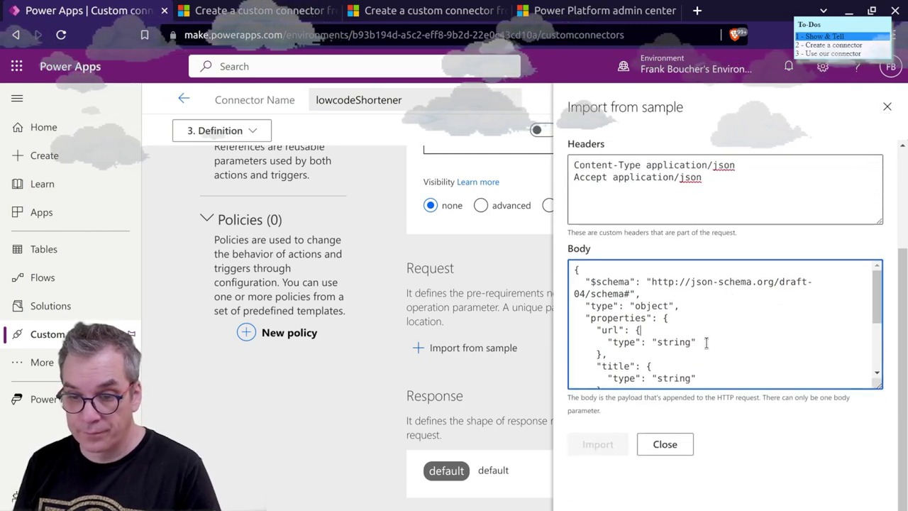
scroll(683, 319, "down", 2)
scroll(685, 321, "up", 1)
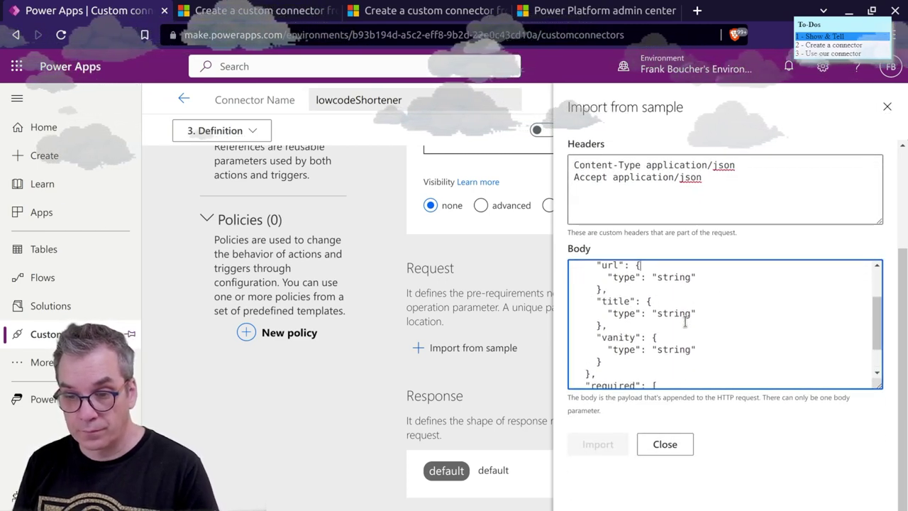
scroll(685, 321, "up", 2)
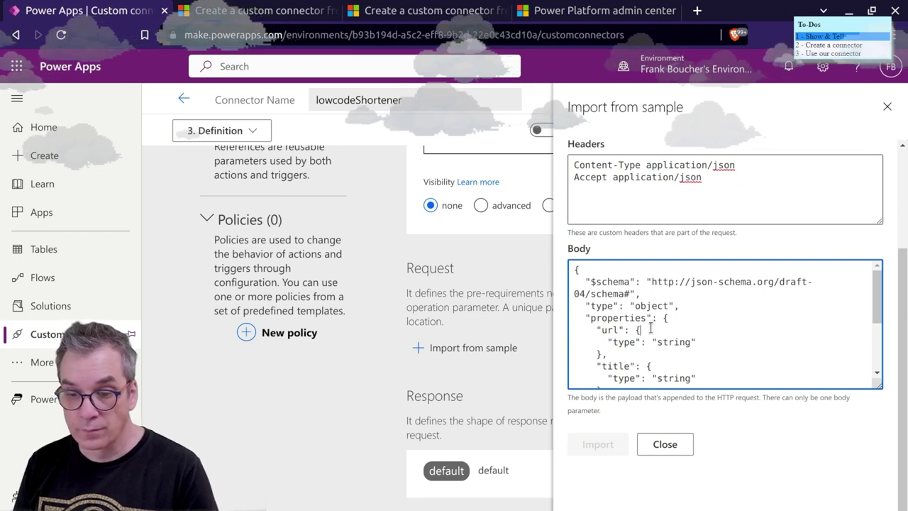
left_click_drag(674, 317, 537, 287)
left_click(536, 289)
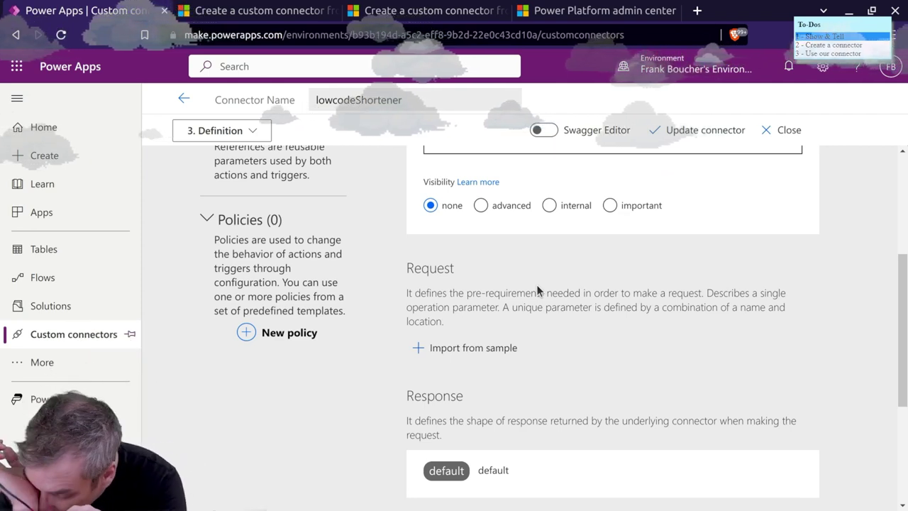
left_click(482, 347)
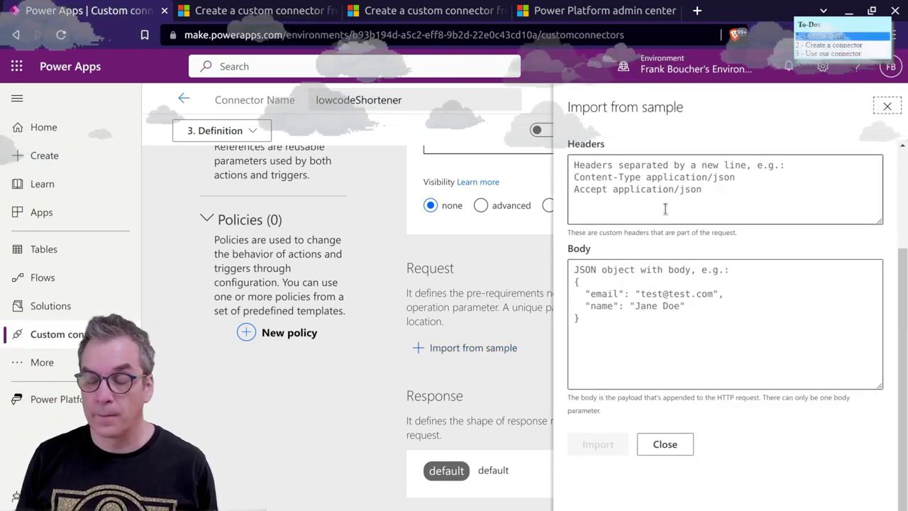
scroll(664, 208, "up", 3)
left_click(646, 251)
type("https://lowcodeshortenertool-wp2mt-fa.azurewebsites.net/api/CreateUrl")
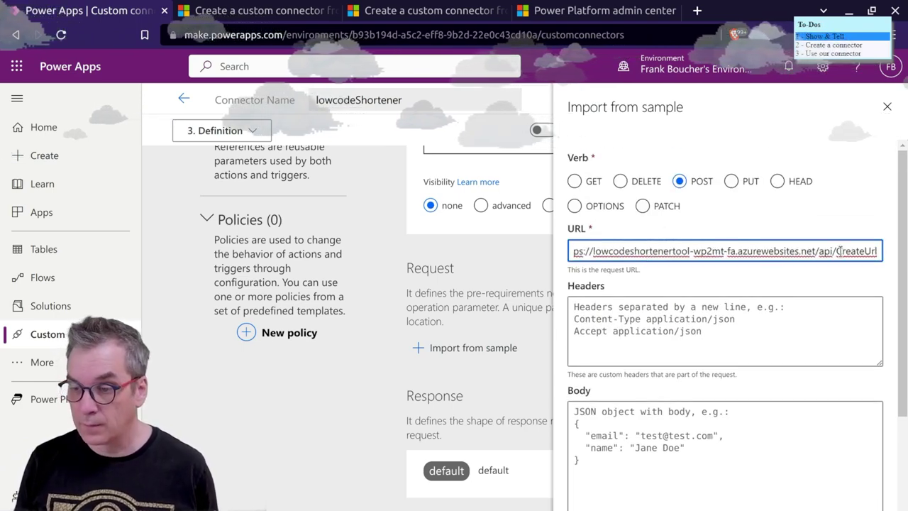
- Enter a minimal JSON request body containing only the property "url": "string"
left_click(735, 423)
scroll(735, 425, "down", 2)
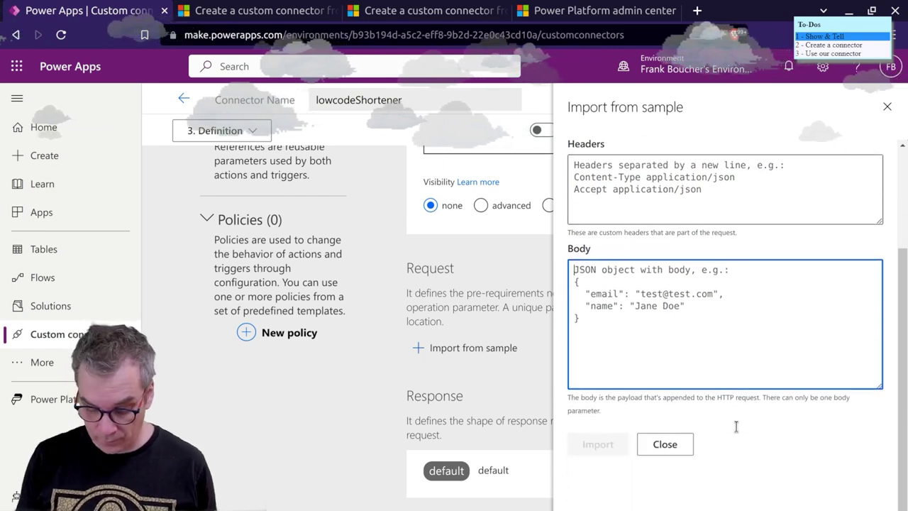
type("{")
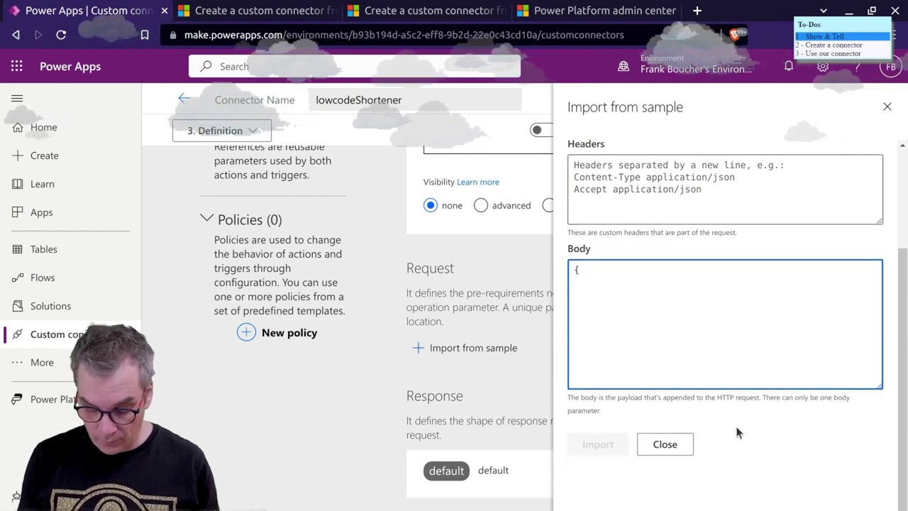
key("Return")
type("\"")
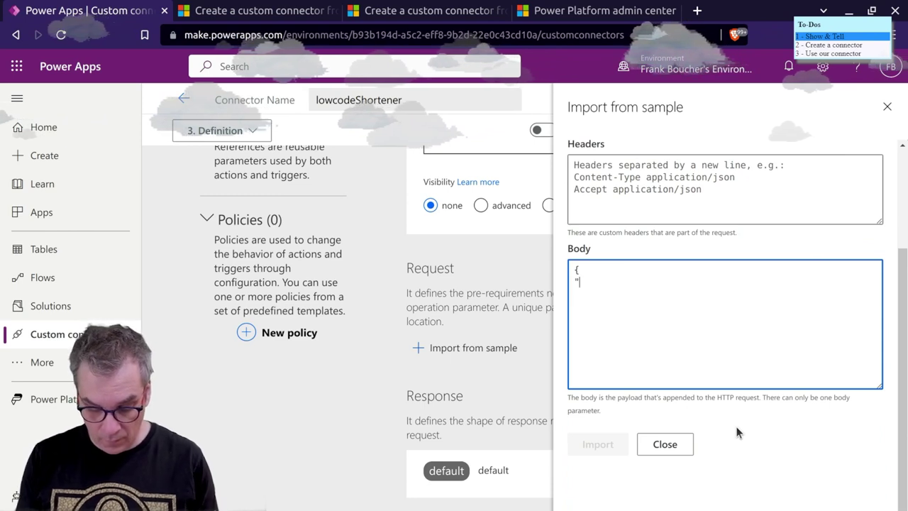
type("url\":")
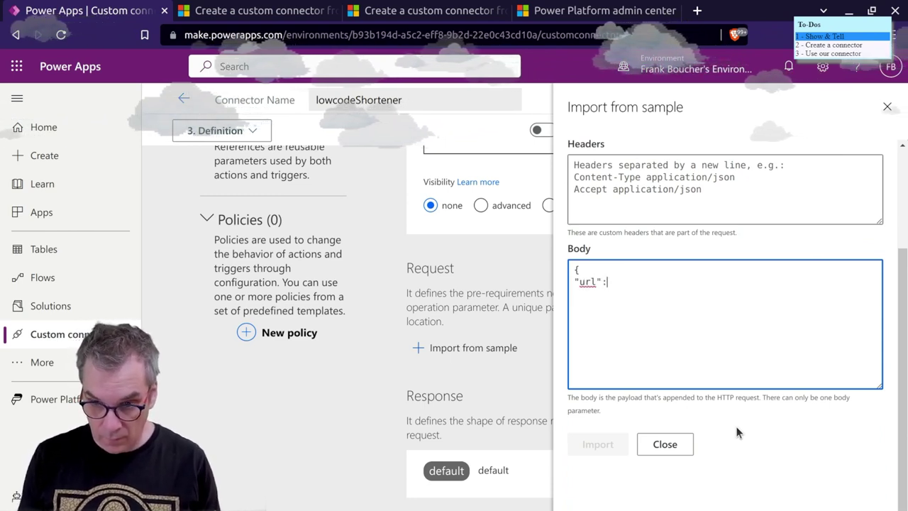
key("Up")
type("'strin")
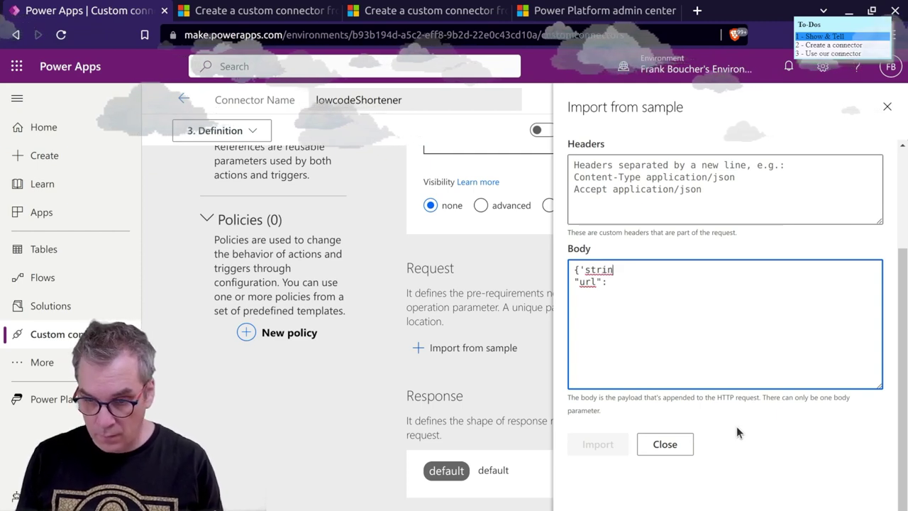
key("BackSpace")
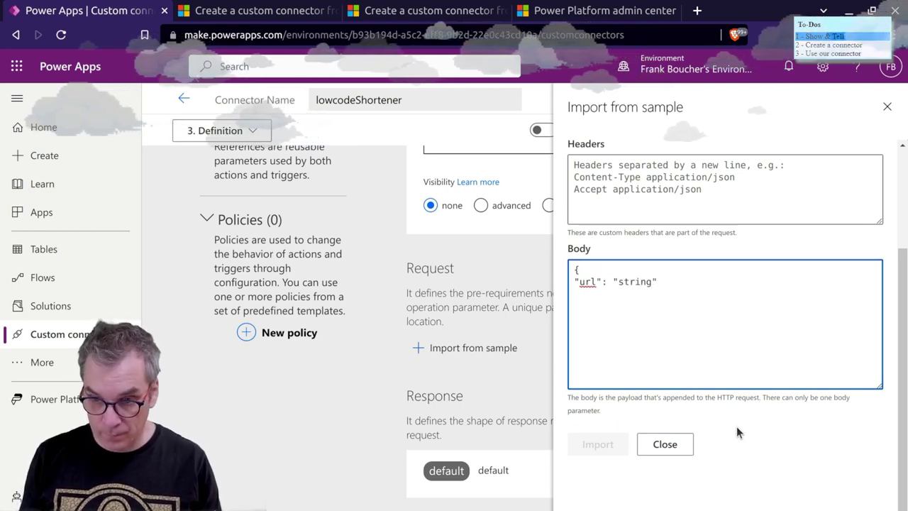
type(",")
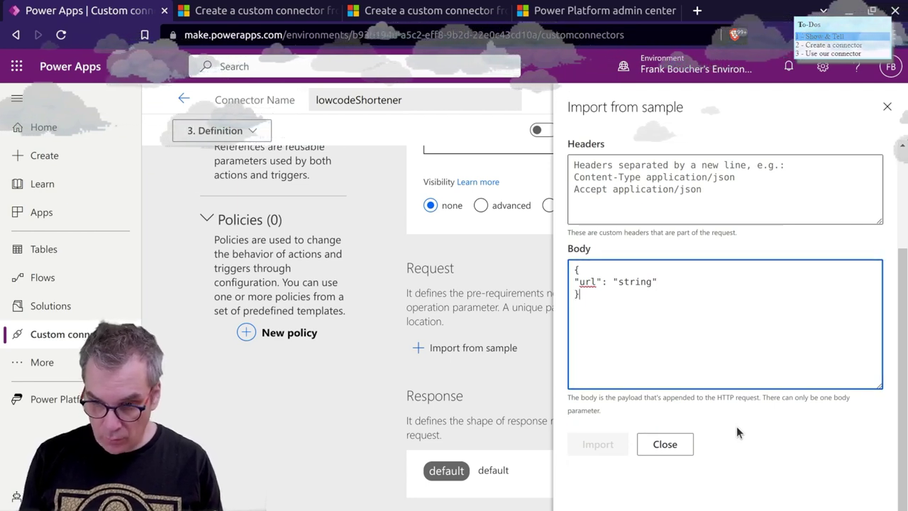
- Check the full request URL against the headers and body entered in the import form
scroll(745, 377, "up", 2)
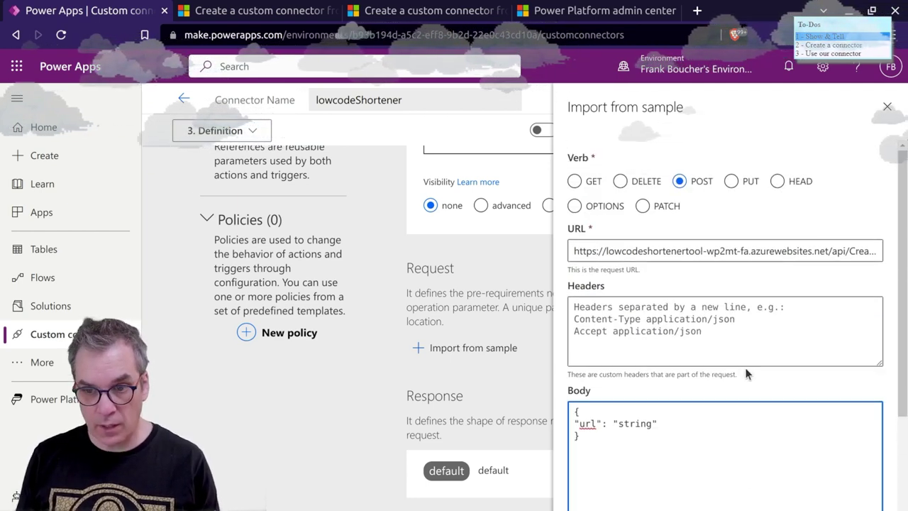
left_click_drag(736, 251, 875, 251)
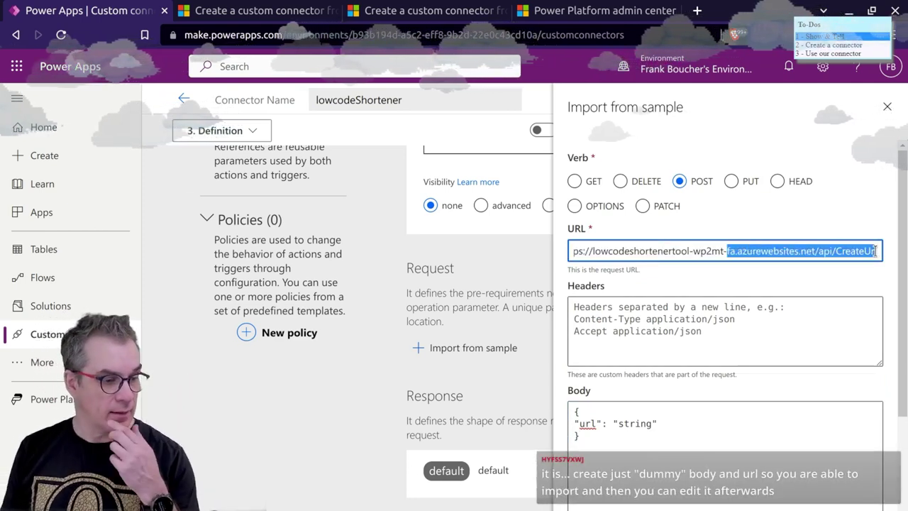
mouse_move(2, 332)
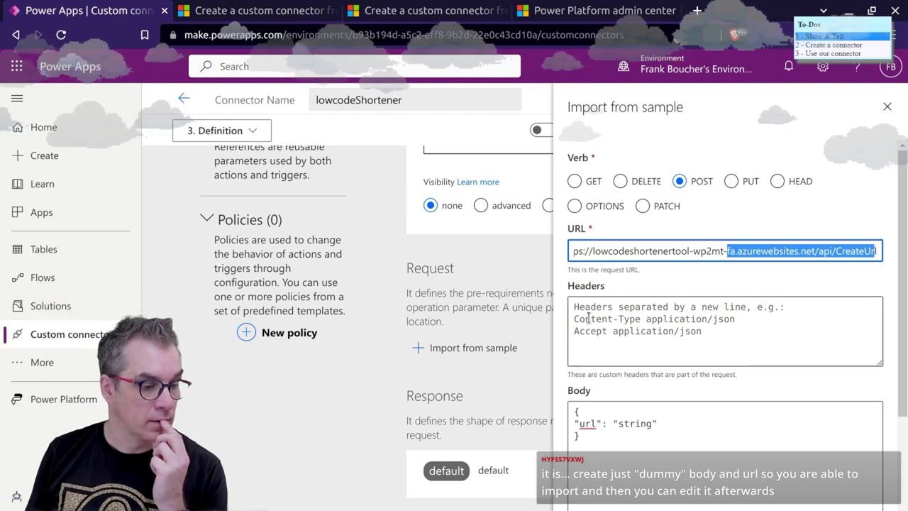
scroll(737, 411, "down", 2)
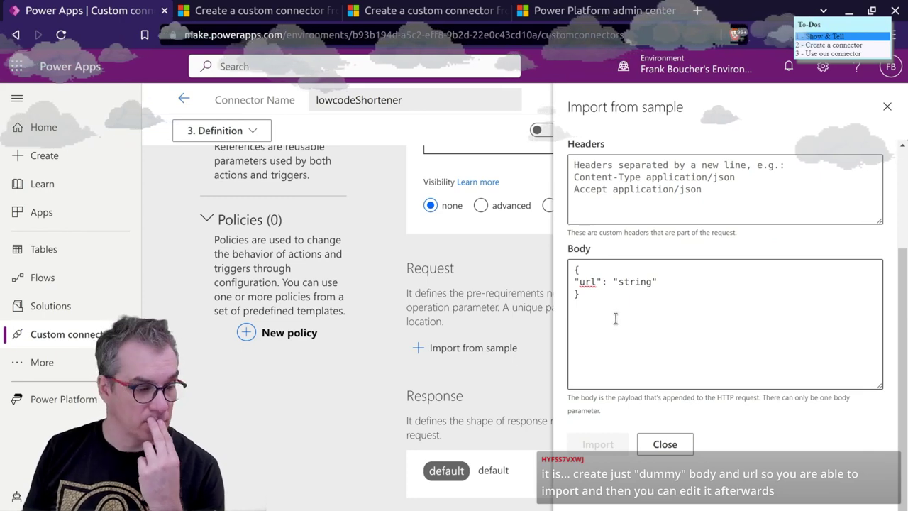
scroll(616, 318, "up", 2)
mouse_move(878, 250)
left_mouse_down()
mouse_move(677, 250)
mouse_move(886, 255)
left_mouse_up()
left_click(675, 250)
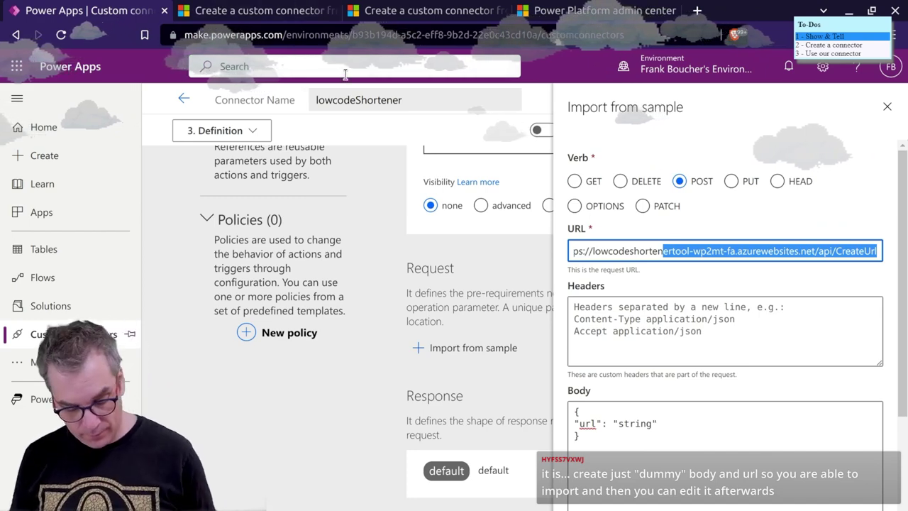
- Switch to the other browser window, close the JSON schema search and converter tabs, and return to the Power Apps import form
key("alt+Tab")
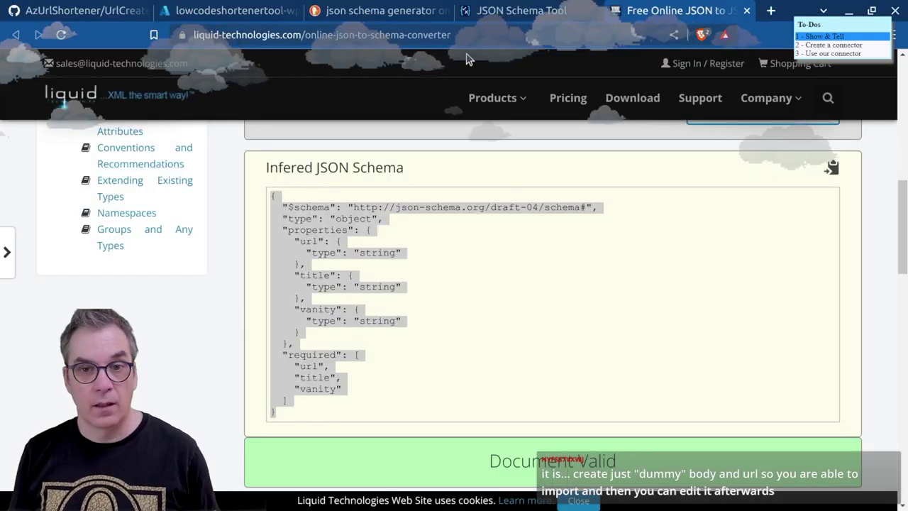
left_click(747, 11)
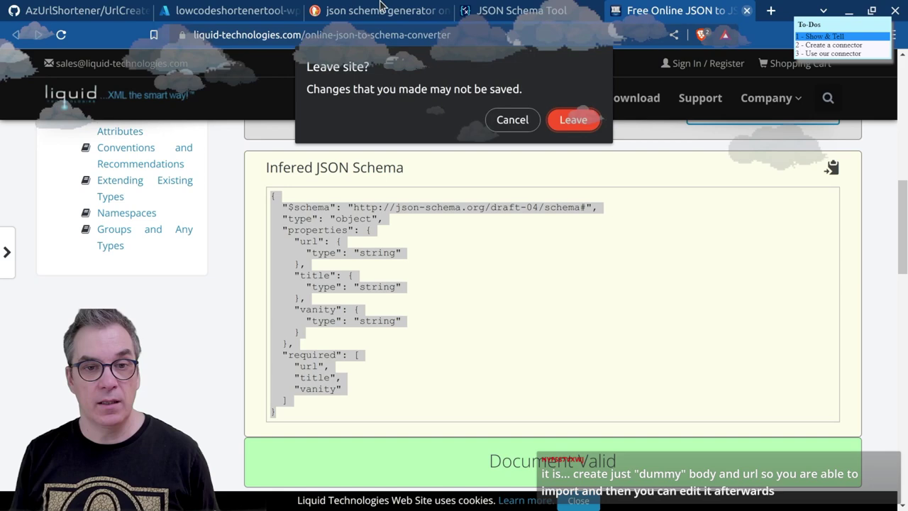
left_click(508, 121)
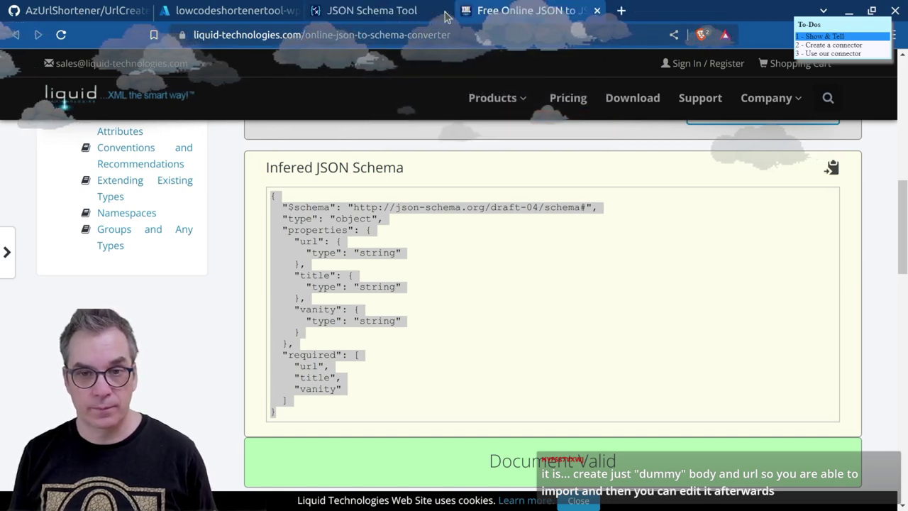
left_click(446, 11)
left_click(573, 146)
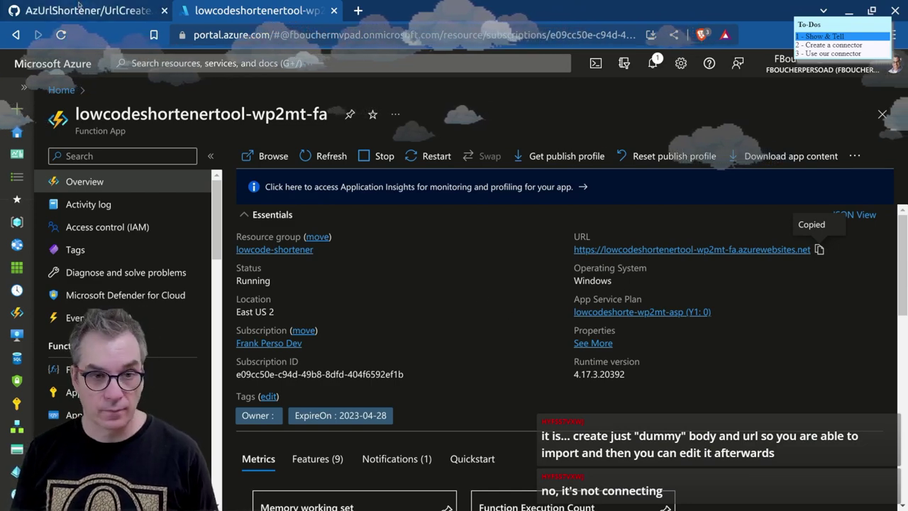
key("alt+Tab")
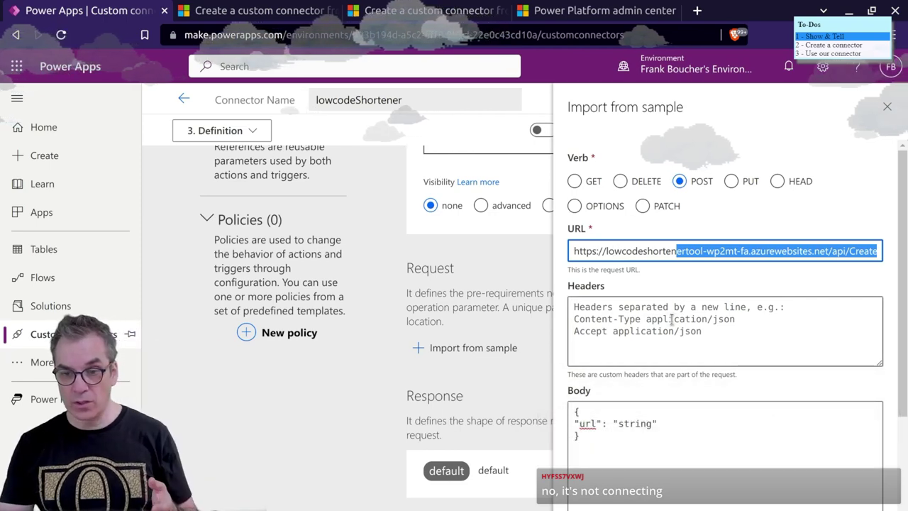
- Try to import the sample POST request with the entered URL and "url": "string" body
scroll(686, 310, "down", 2)
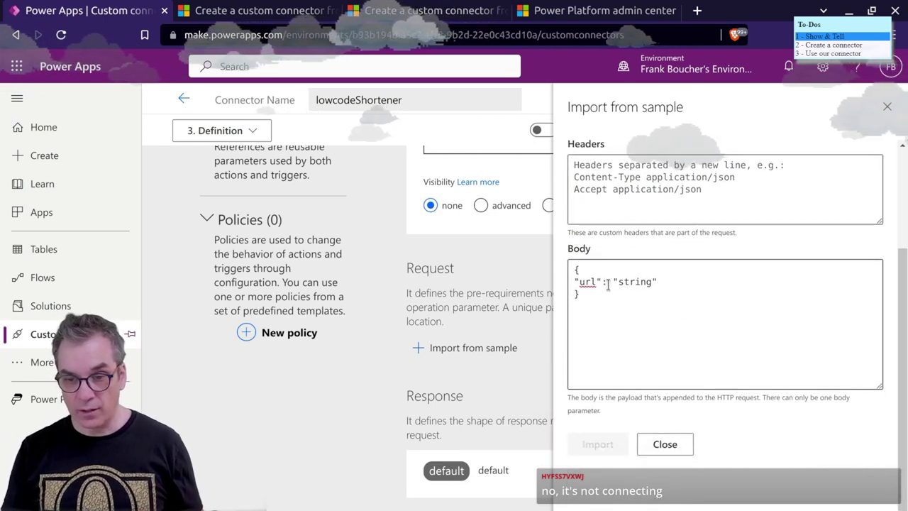
left_click(603, 445)
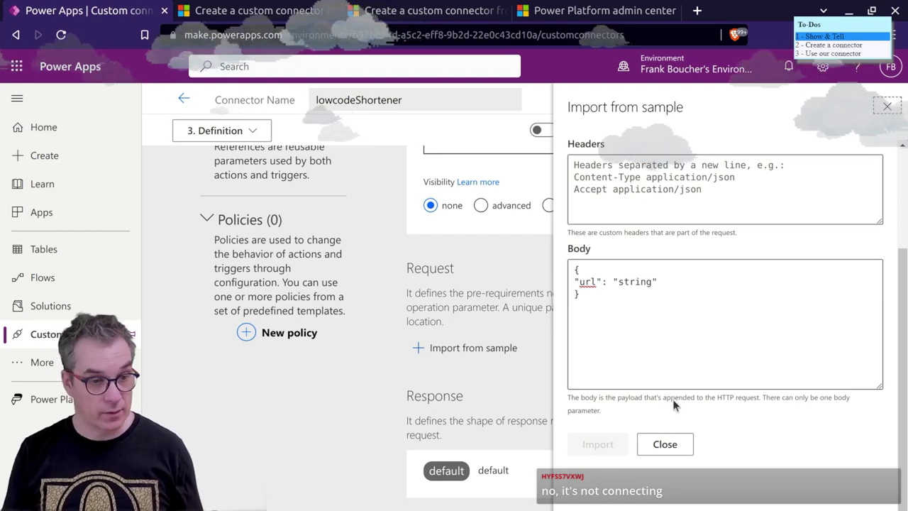
scroll(737, 355, "up", 2)
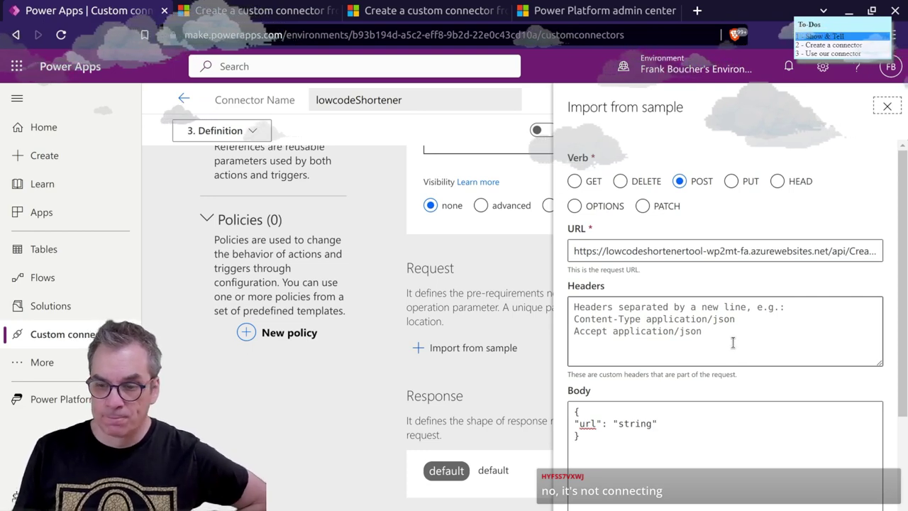
scroll(734, 344, "down", 2)
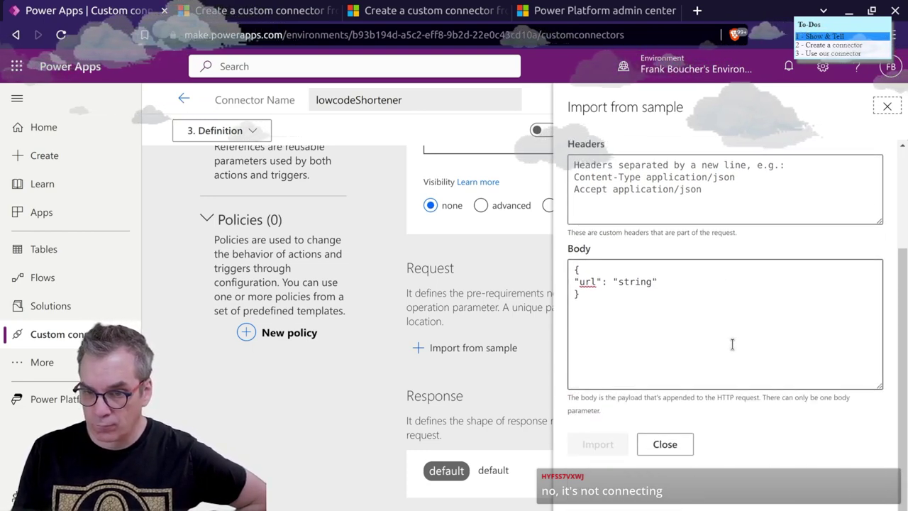
scroll(732, 344, "up", 2)
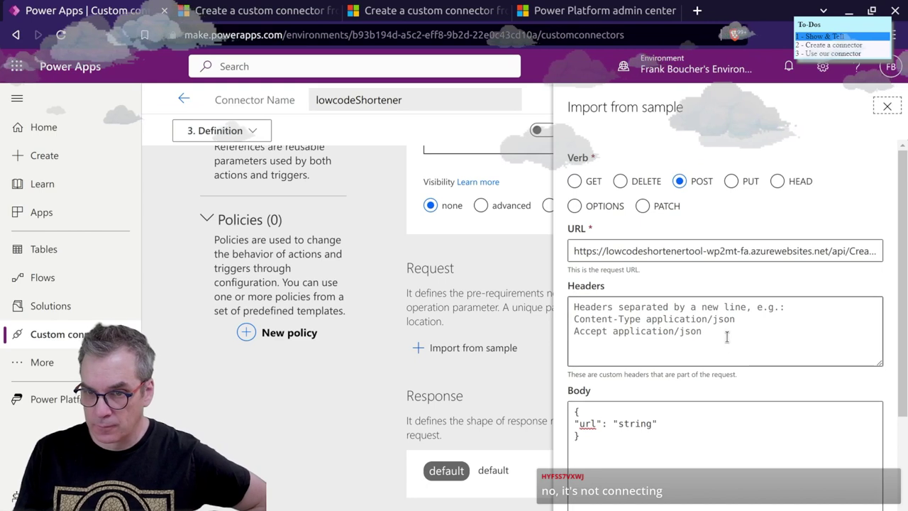
- Switch the sample's verb to GET and back to POST, then import the request with its existing URL and body
left_click(575, 182)
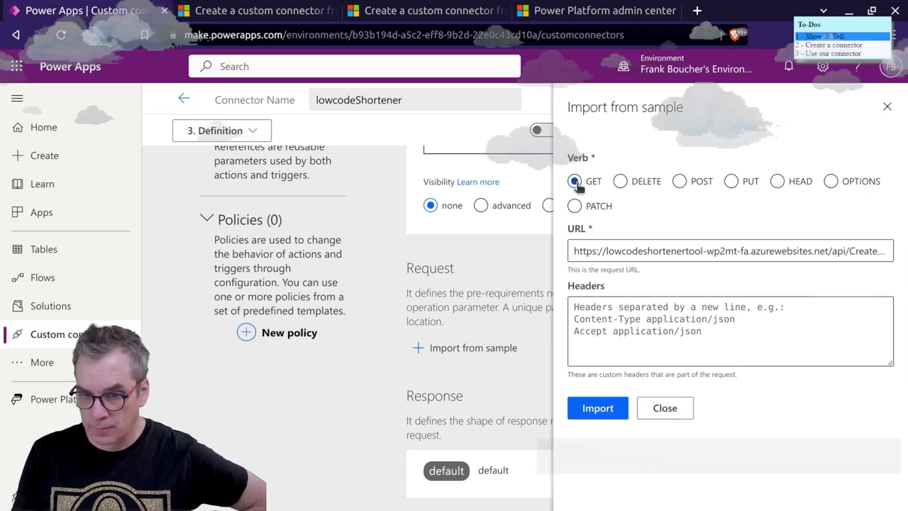
left_click(680, 182)
scroll(693, 251, "down", 2)
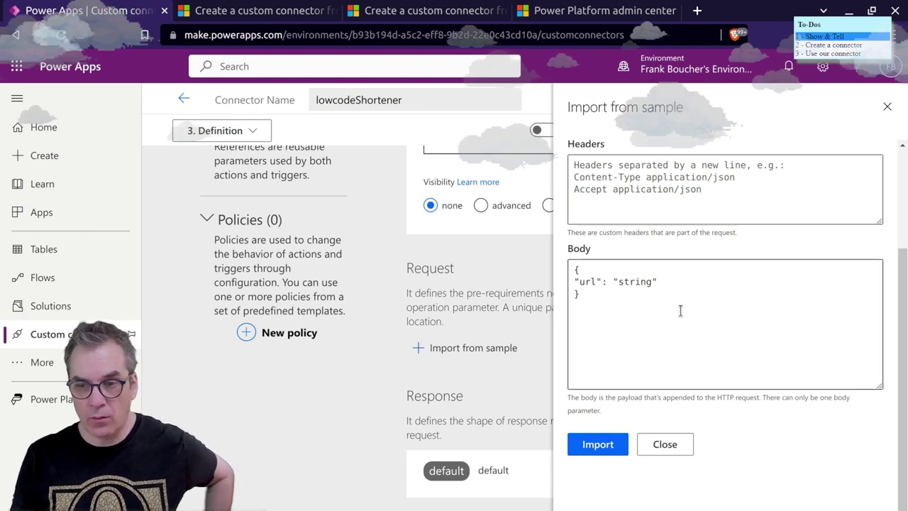
scroll(680, 310, "up", 2)
scroll(680, 310, "down", 2)
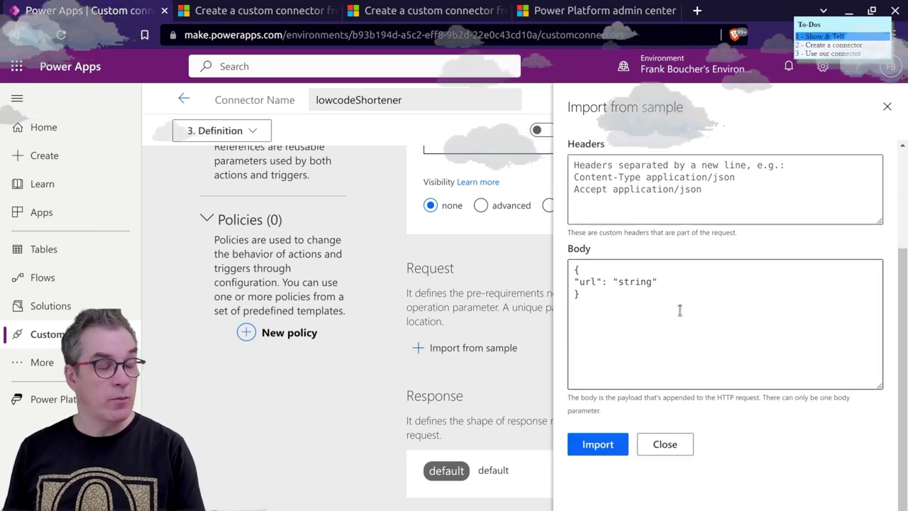
left_click(600, 444)
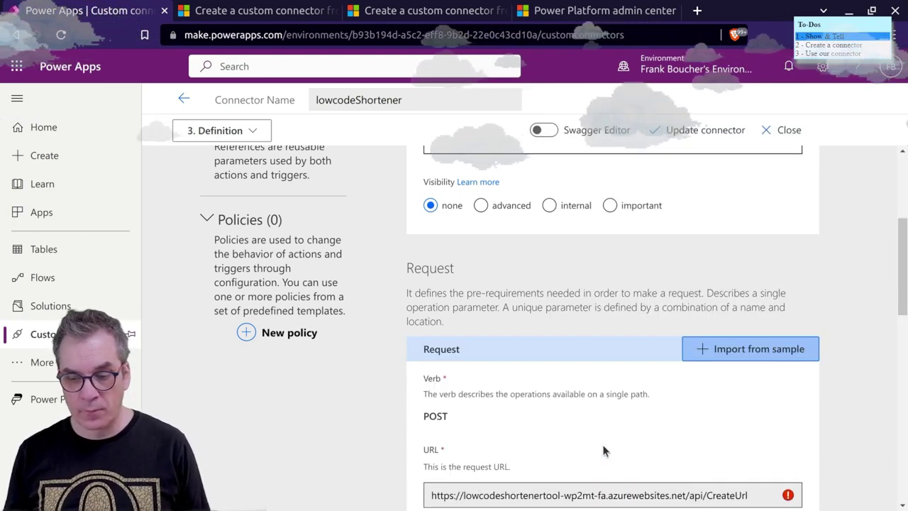
- Examine the imported request's URL, path, query, headers and body sections, including the options of the body parameter
scroll(604, 402, "down", 4)
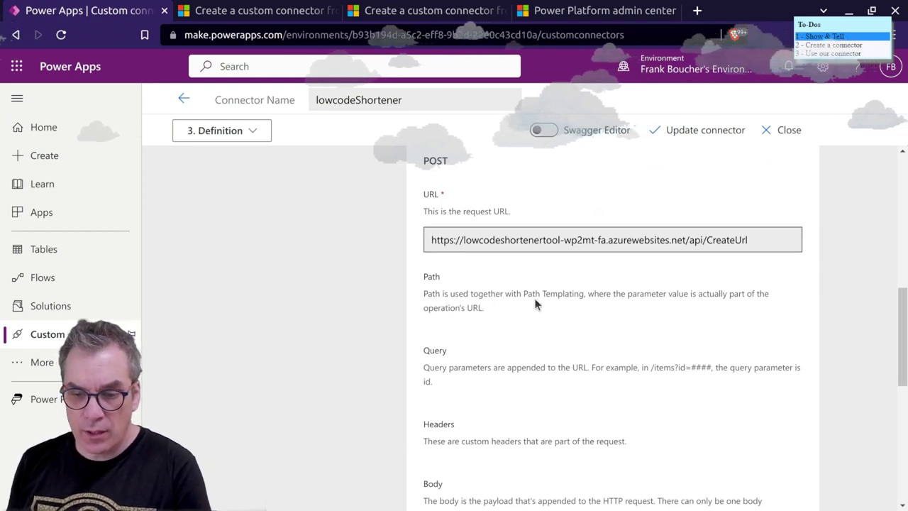
scroll(535, 303, "down", 1)
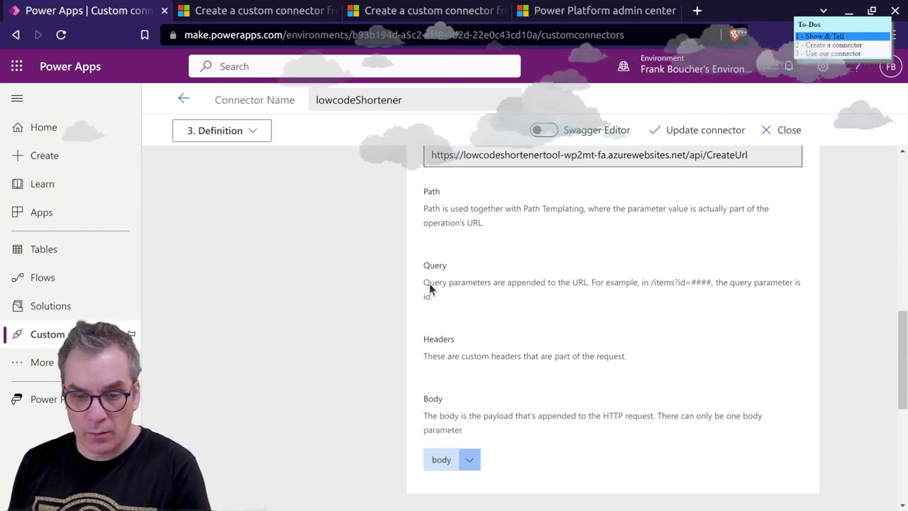
left_click_drag(471, 282, 795, 287)
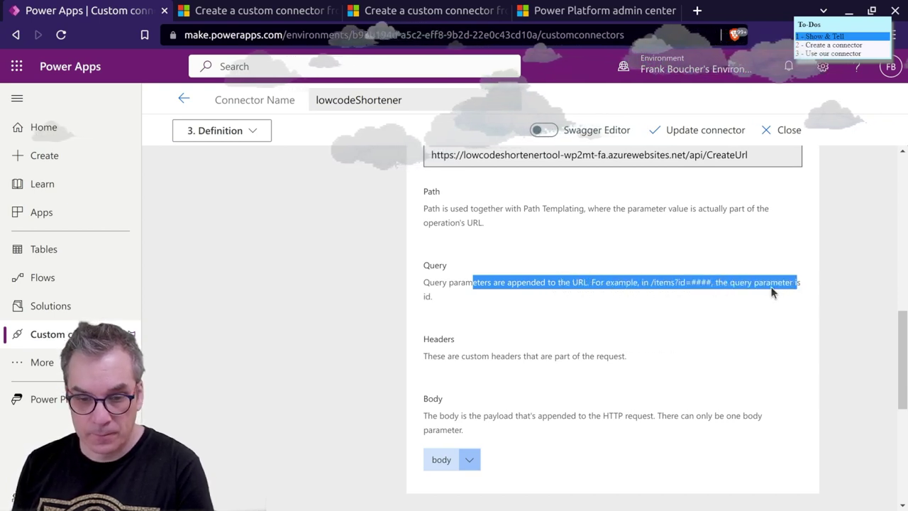
scroll(458, 316, "up", 1)
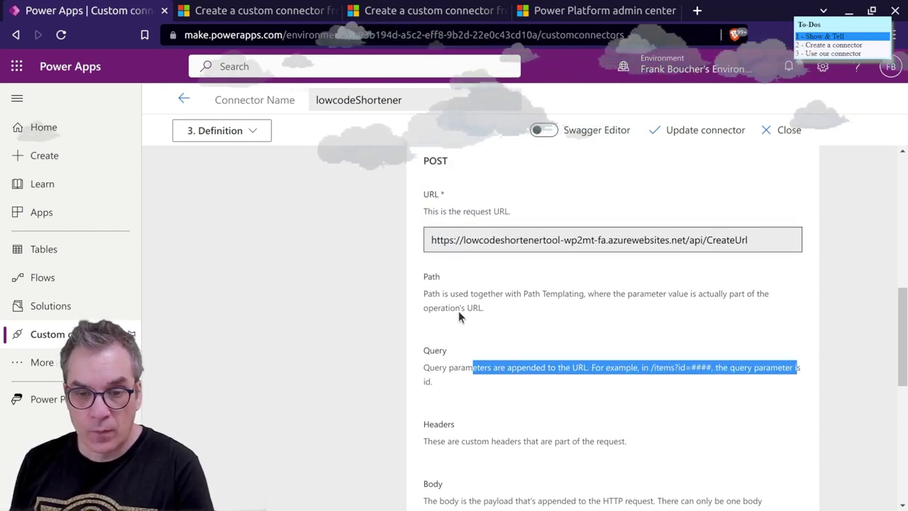
scroll(566, 261, "down", 1)
scroll(567, 259, "down", 1)
scroll(577, 255, "up", 2)
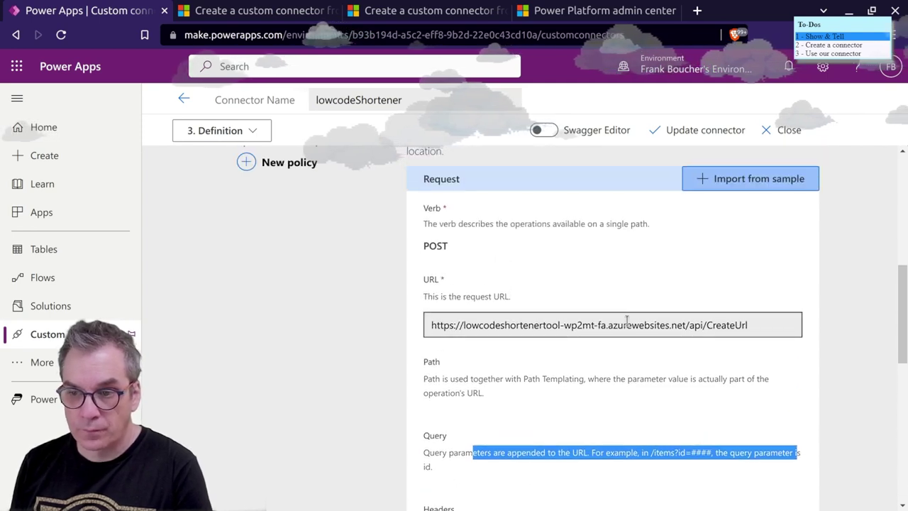
left_click_drag(697, 323, 751, 325)
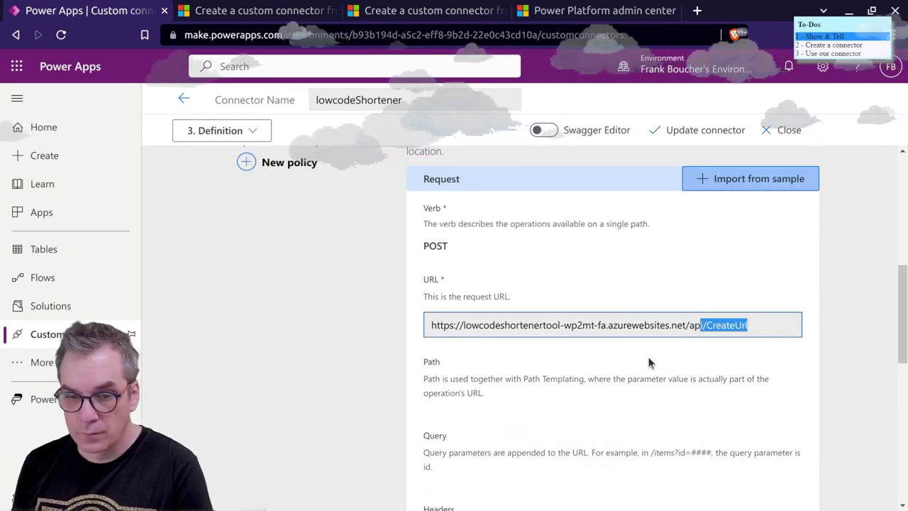
scroll(494, 399, "down", 1)
left_click_drag(424, 368, 769, 368)
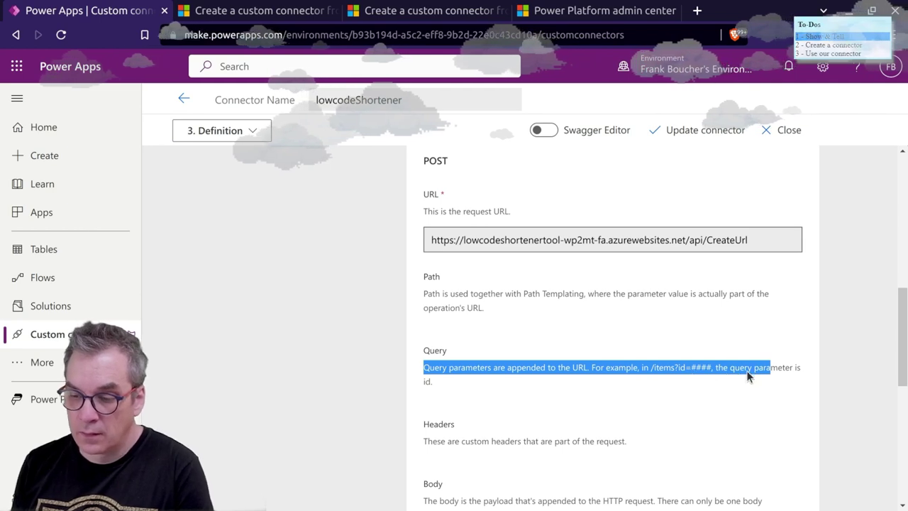
left_click_drag(717, 369, 782, 377)
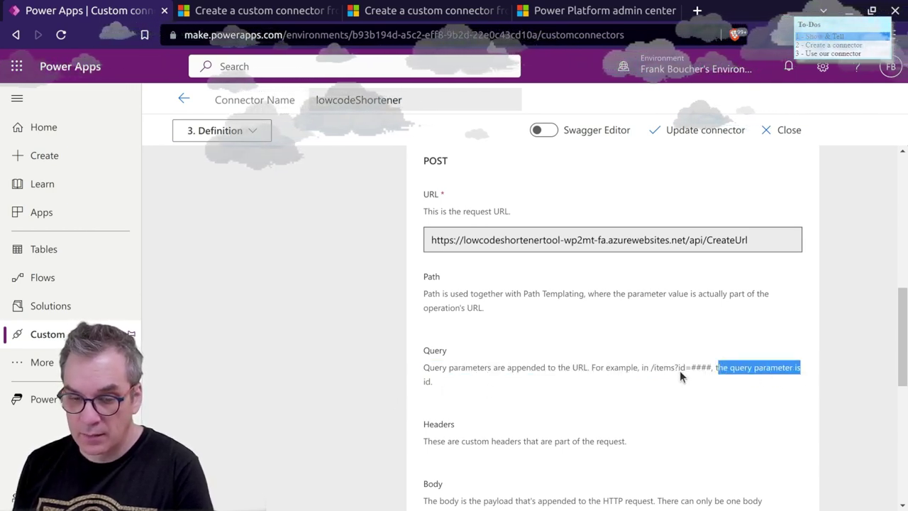
scroll(680, 370, "down", 1)
scroll(441, 356, "down", 1)
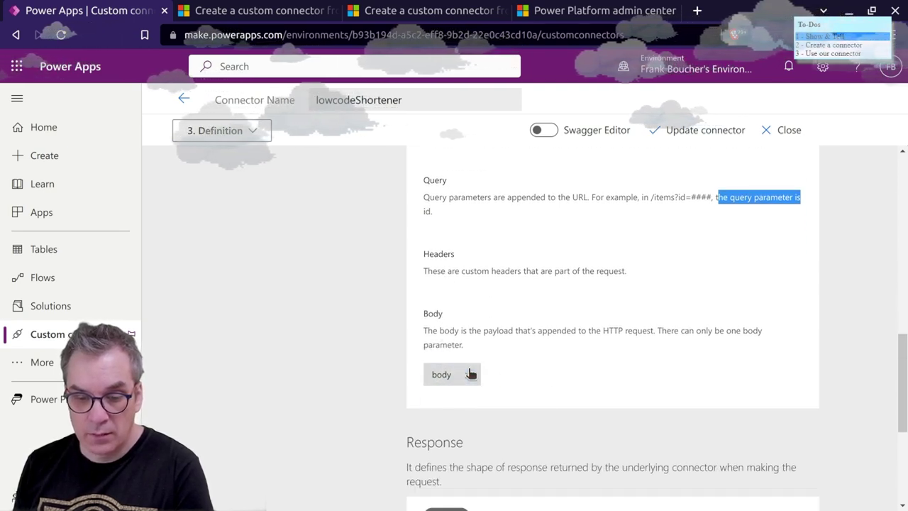
left_click(473, 371)
left_click(471, 373)
- Start importing a default response and fill its body with the ShortUrl and LongUrl output sample copied from UrlCreate.cs on GitHub
scroll(506, 330, "down", 3)
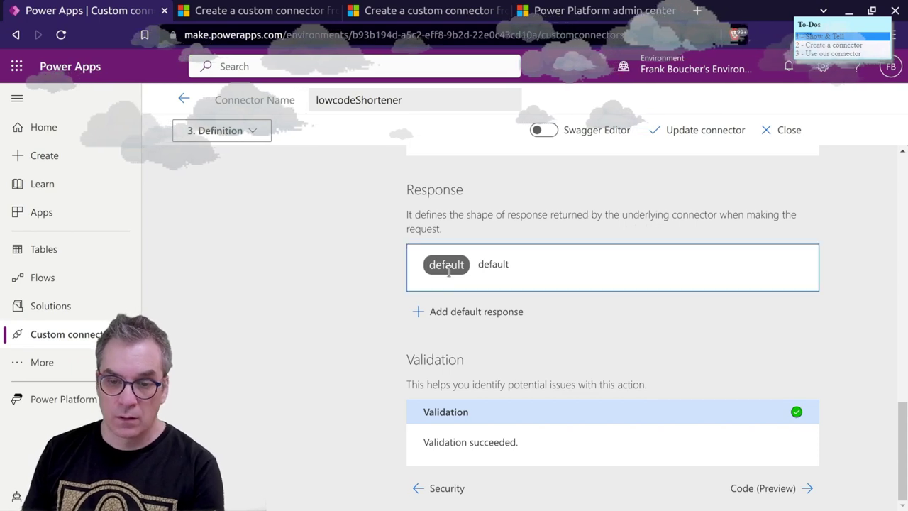
left_click(465, 316)
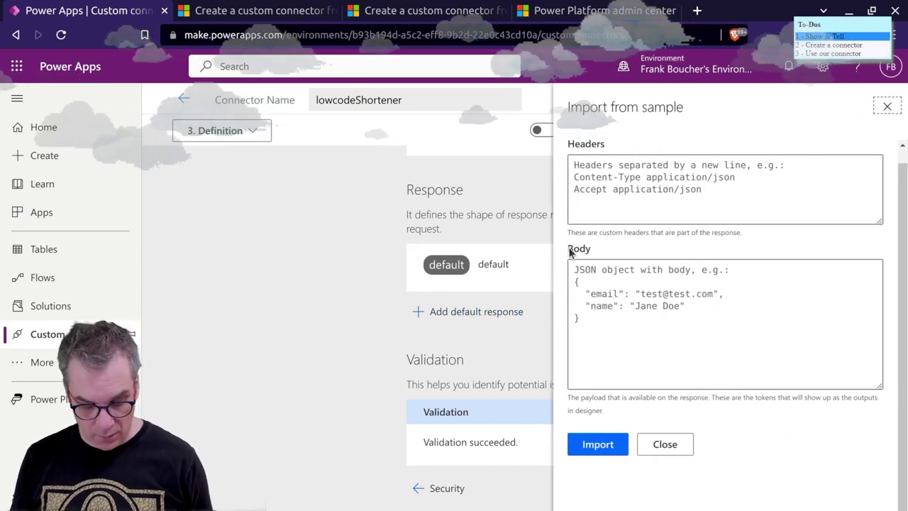
key("alt+Tab")
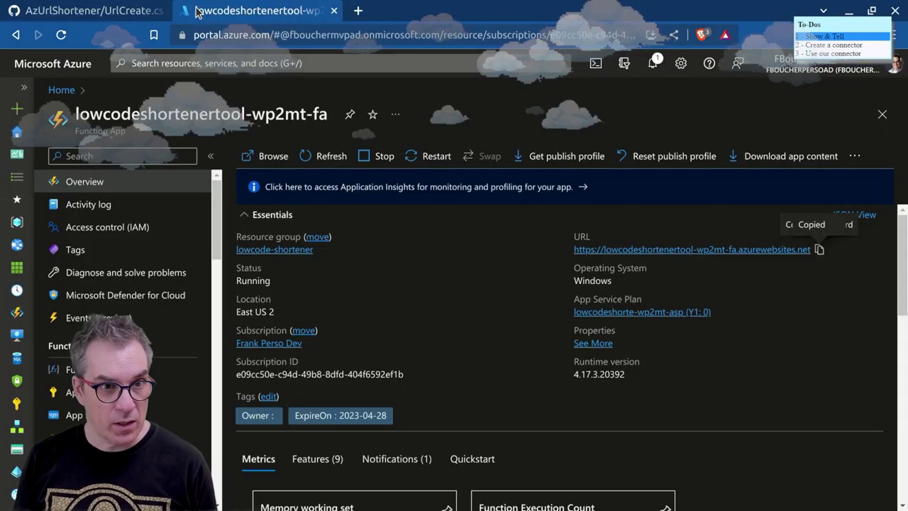
left_click(36, 10)
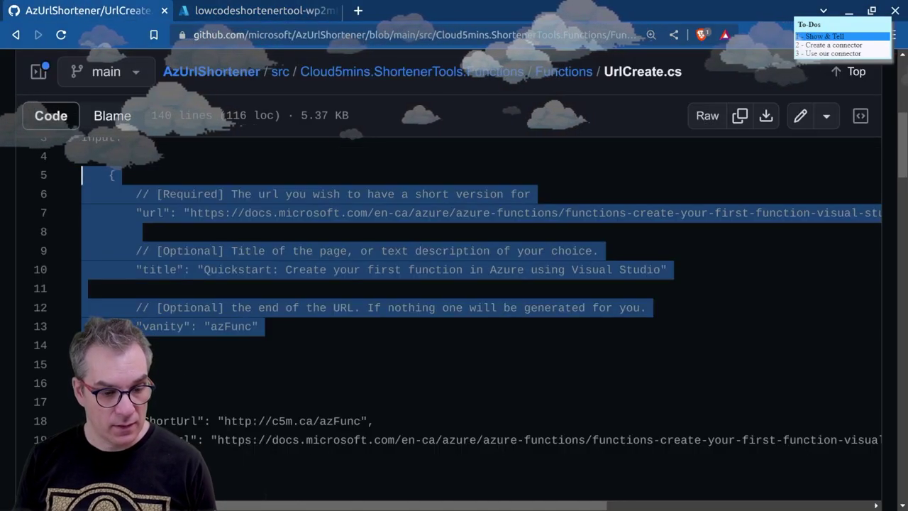
left_click_drag(877, 439, 61, 415)
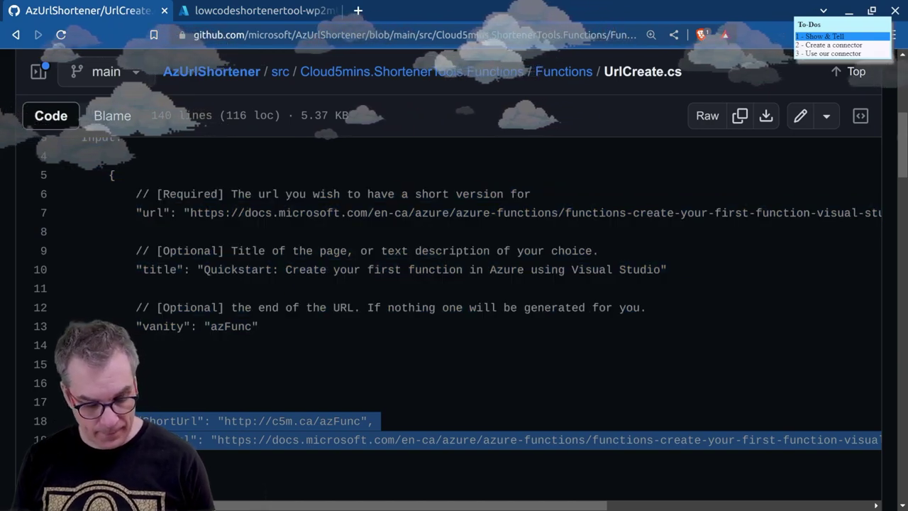
key("alt+Tab")
left_click(613, 344)
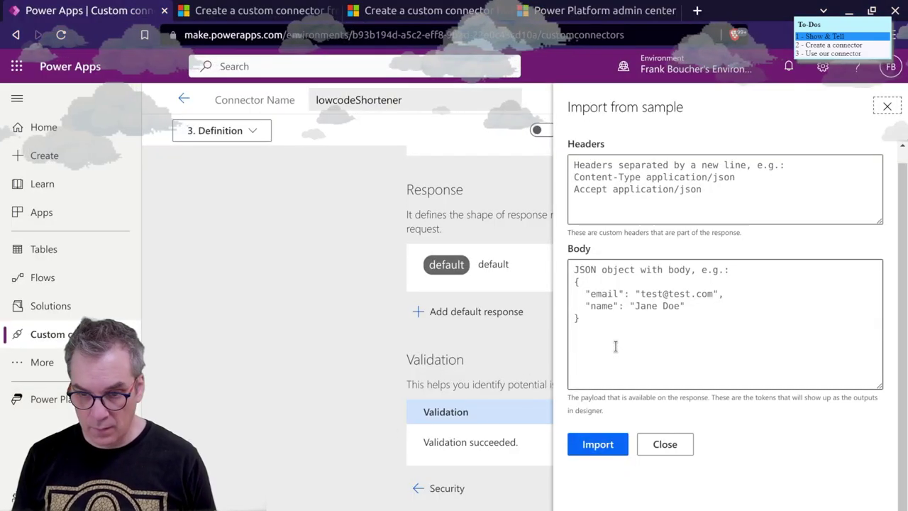
type("{         \"ShortUrl\": \"http://c5m.ca/azFunc\",         \"LongUrl\": \"https://docs.microsoft.com/en-ca/azure/azure-functions/functions-create-your-first-function-visual-studio\"     }")
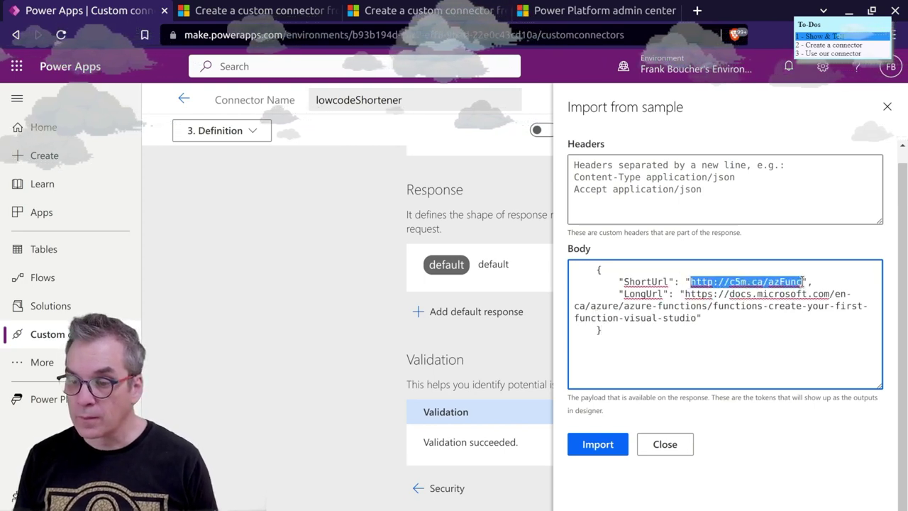
- Set both ShortUrl and LongUrl to "string" in the response body with reduced indentation, and import the default response
type("string")
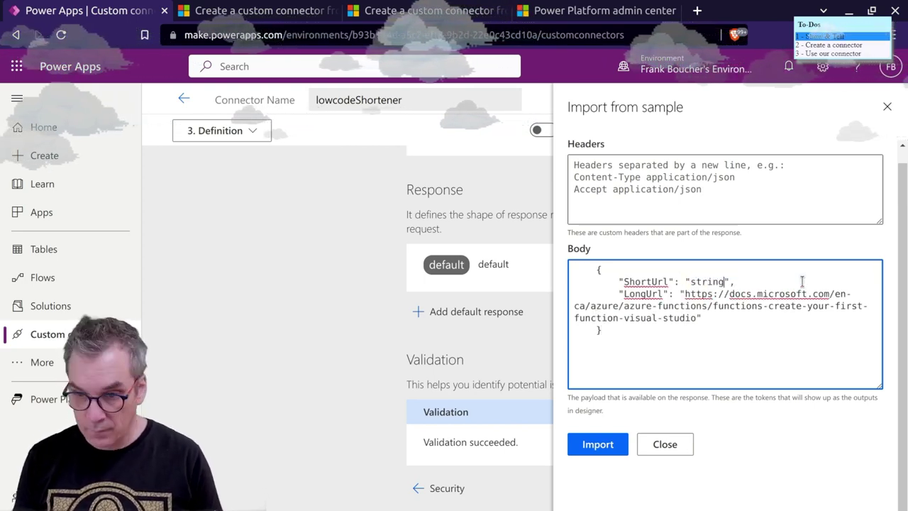
left_click_drag(686, 294, 700, 317)
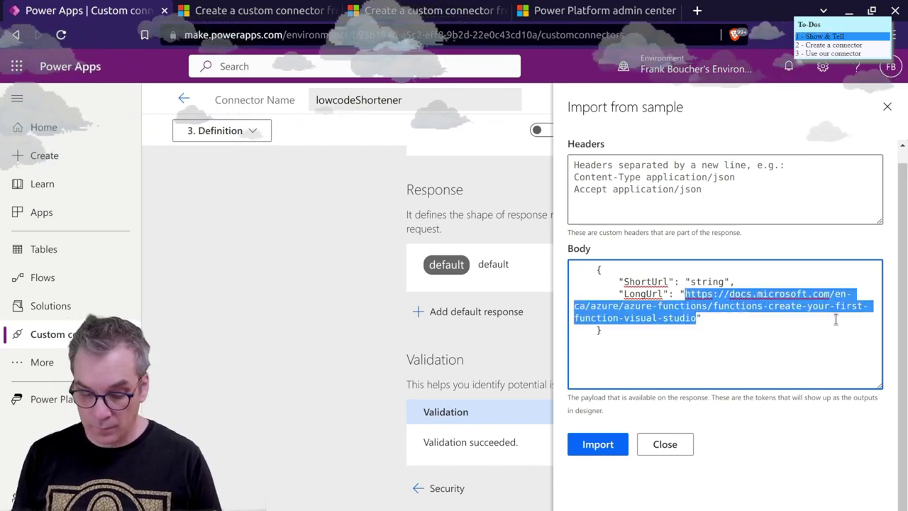
type("string")
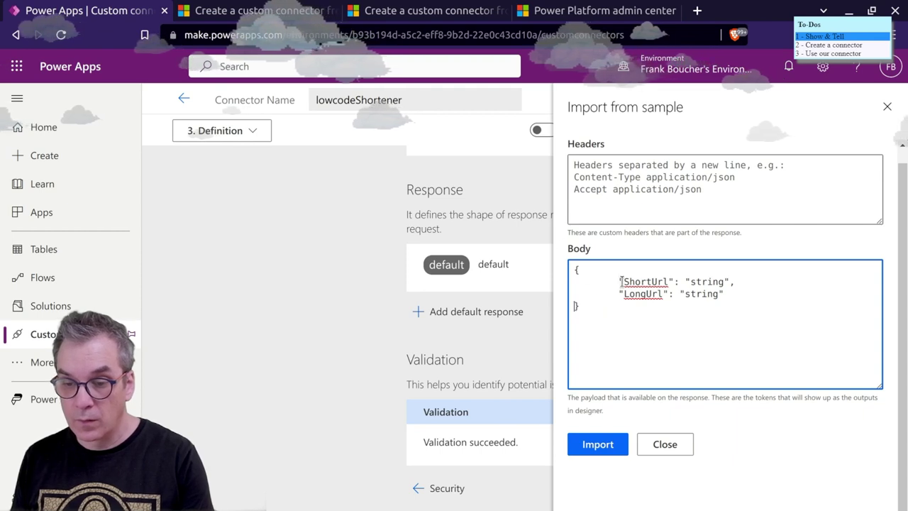
key("BackSpace")
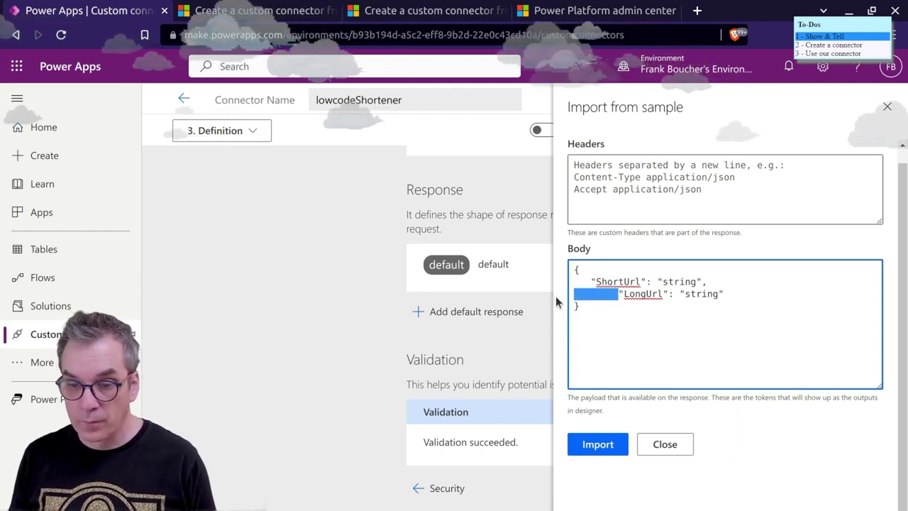
key("BackSpace")
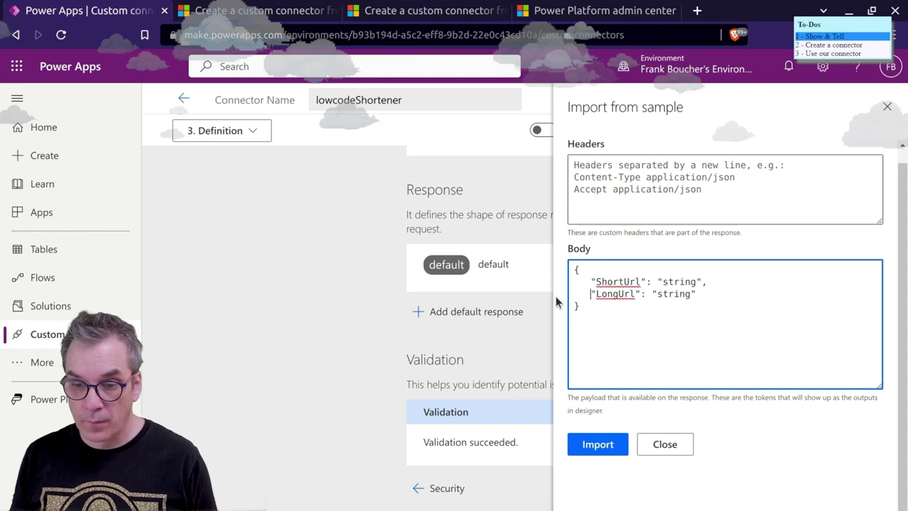
left_click(602, 451)
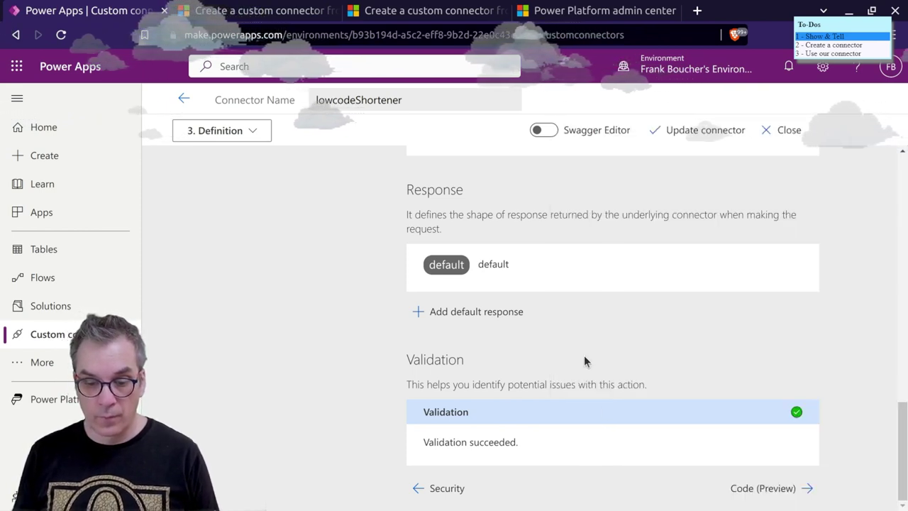
- Update the lowcodeShortener connector and review the UrlCreate action's definition from its general settings to the request body
scroll(587, 355, "up", 3)
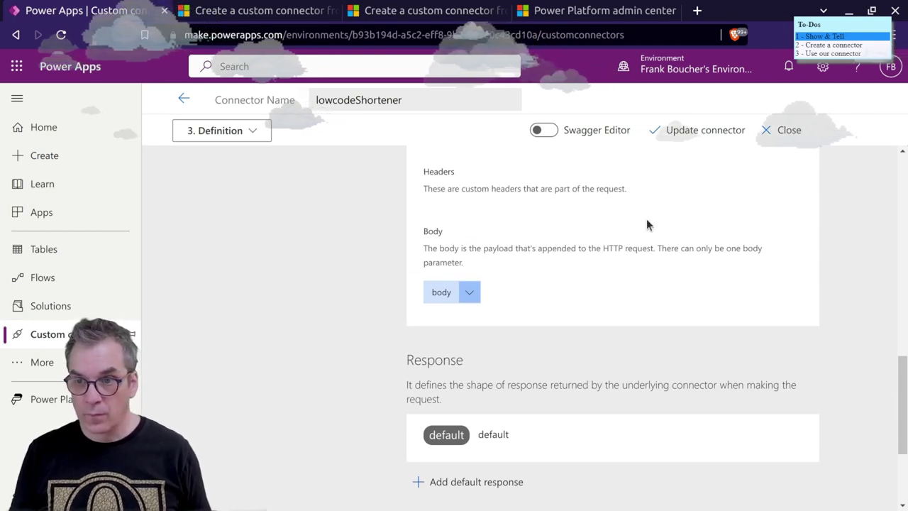
left_click(699, 132)
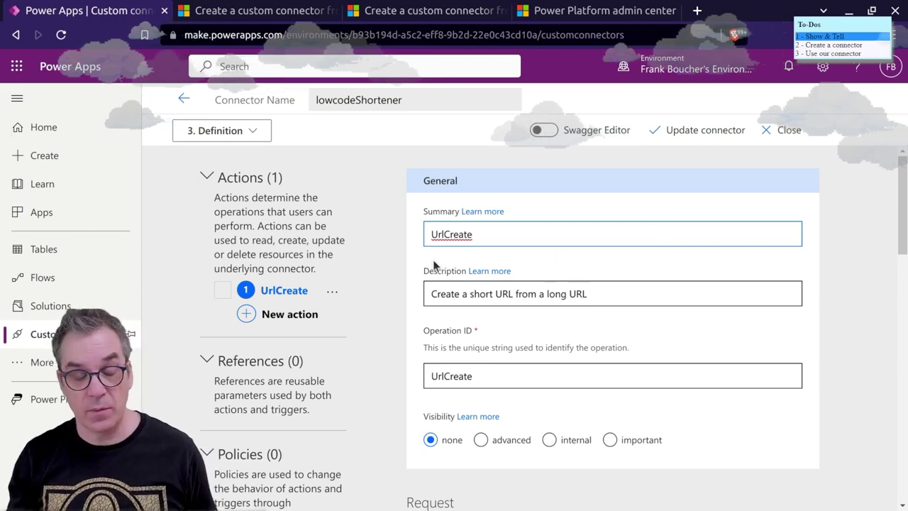
scroll(430, 343, "down", 5)
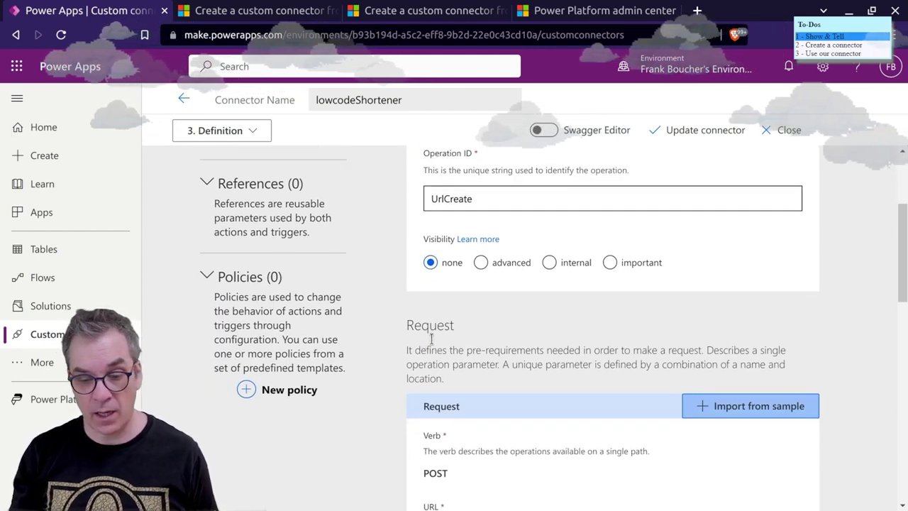
scroll(454, 324, "down", 9)
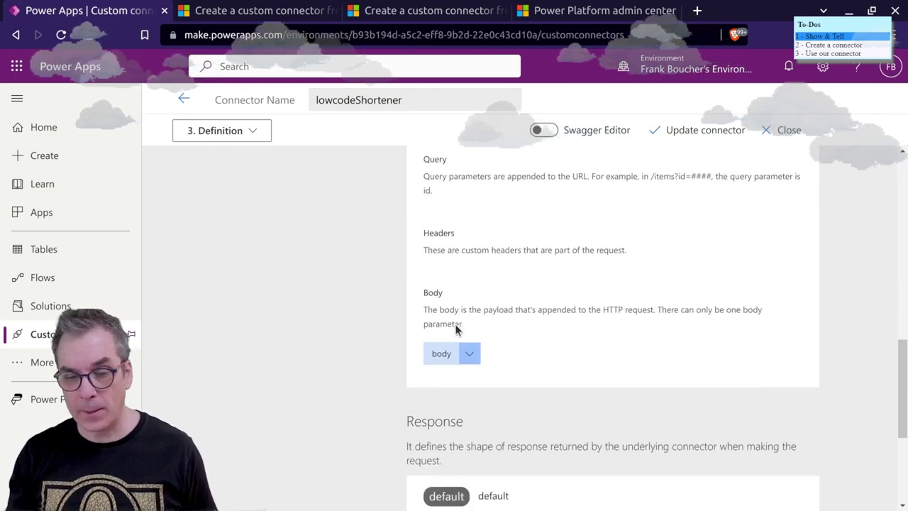
- Finish reviewing the UrlCreate action's general settings and start creating a blank canvas app
scroll(496, 321, "up", 15)
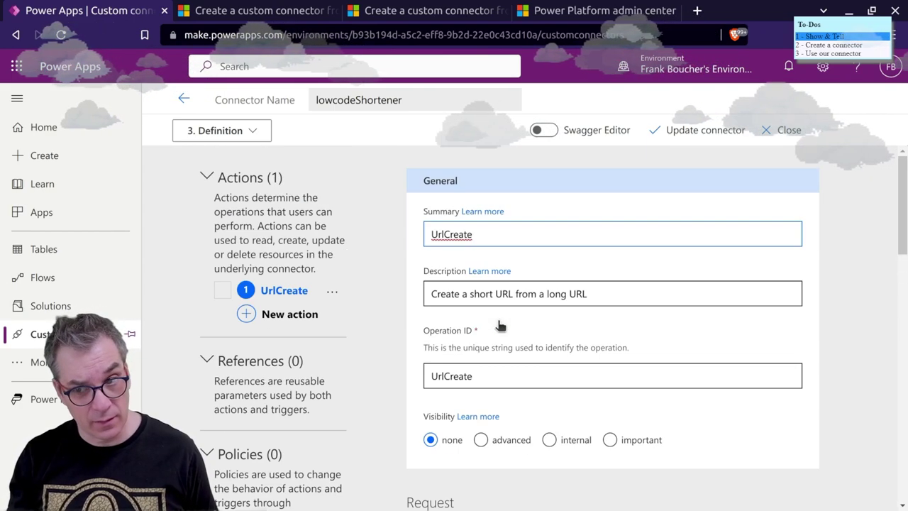
scroll(499, 324, "down", 1)
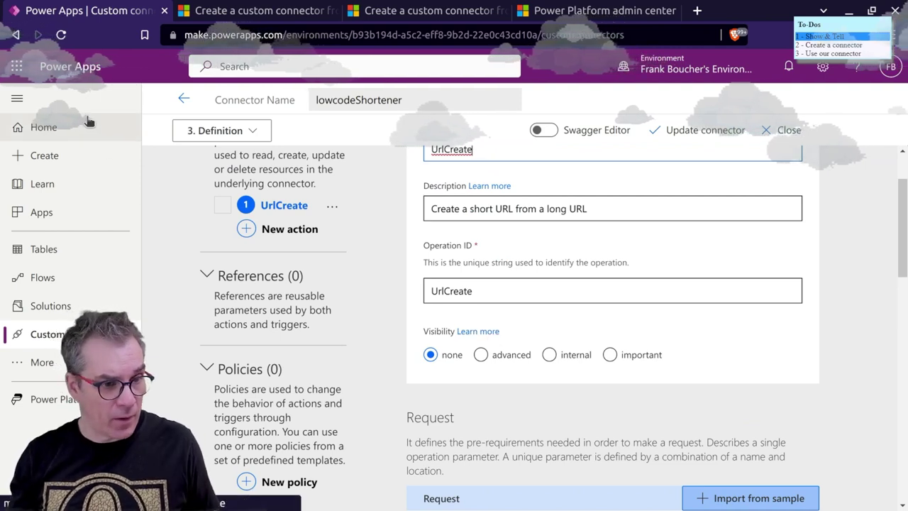
left_click(39, 164)
left_click(223, 267)
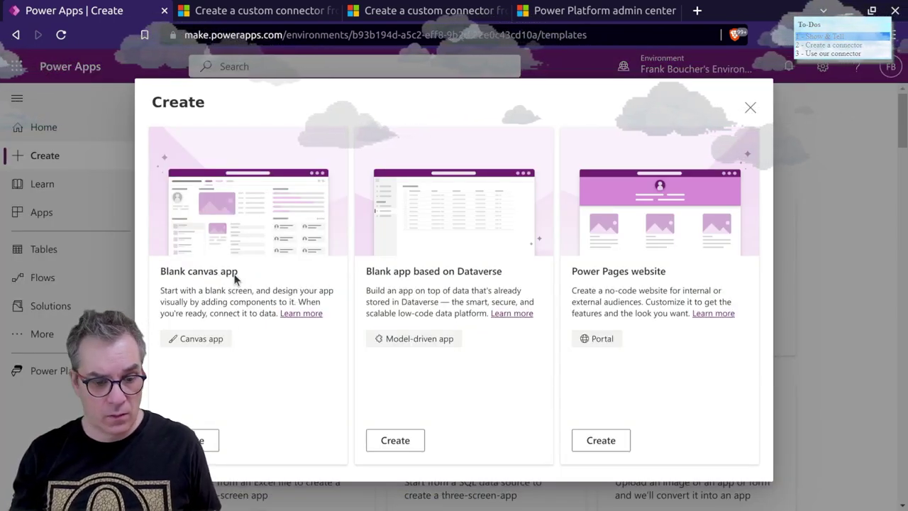
left_click(199, 440)
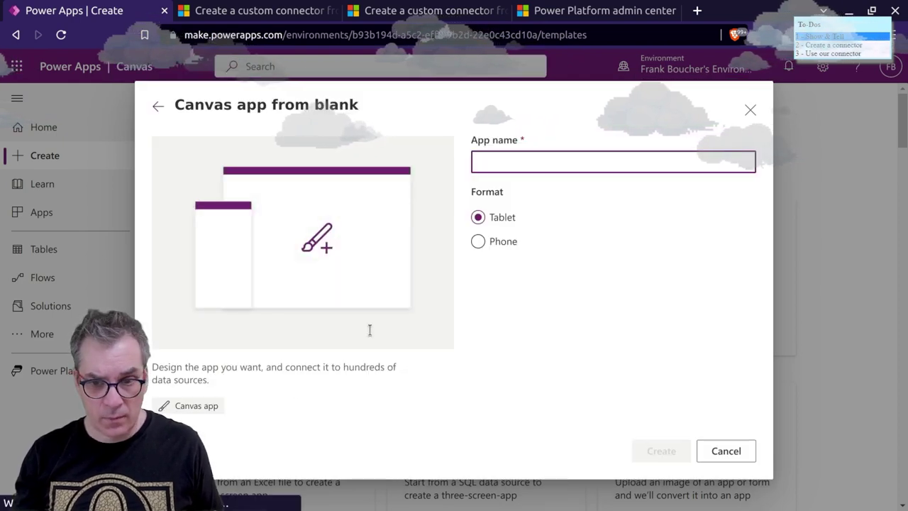
- Name the canvas app "Test Shortener" and create it in tablet format
type("Test")
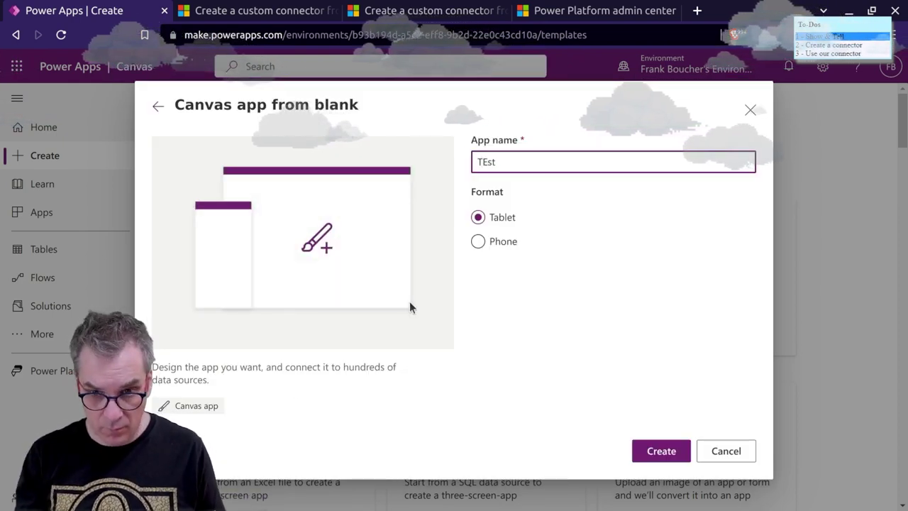
key("BackSpace")
key("BackSpace")
key("BackSpace")
type("est ")
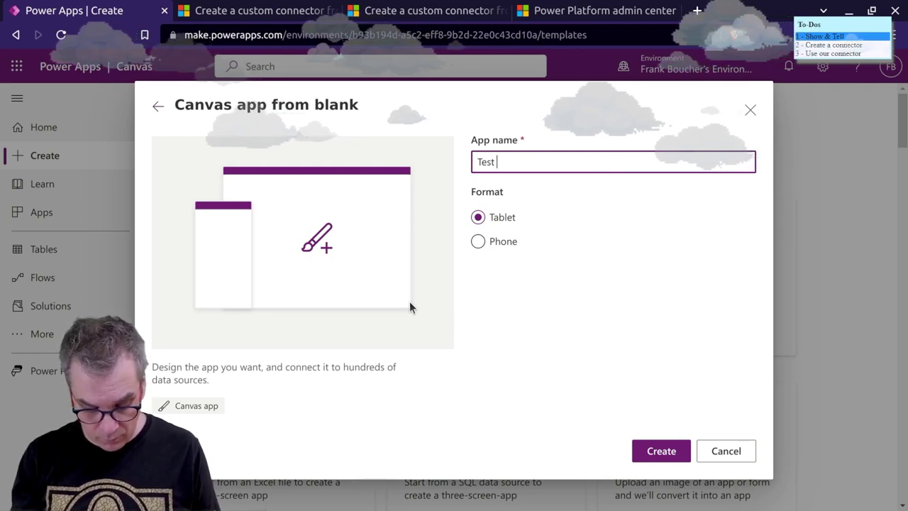
type("Shortener")
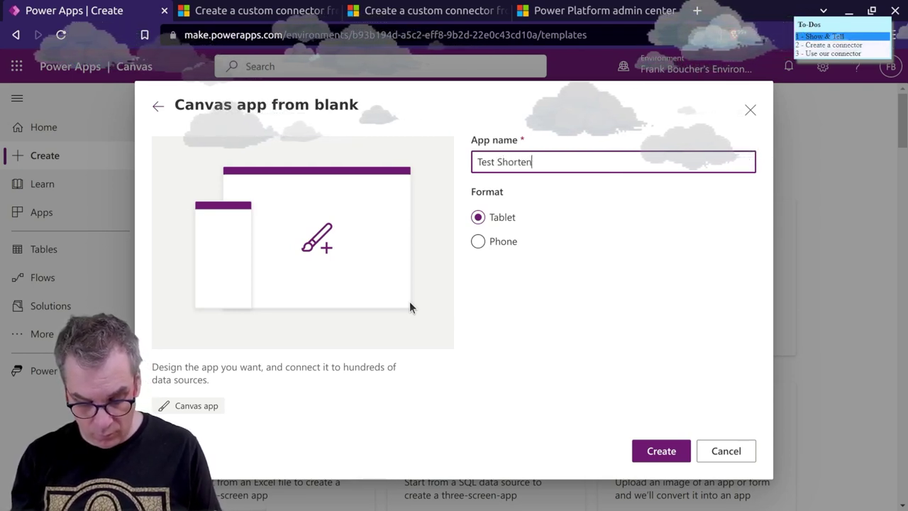
left_click(667, 452)
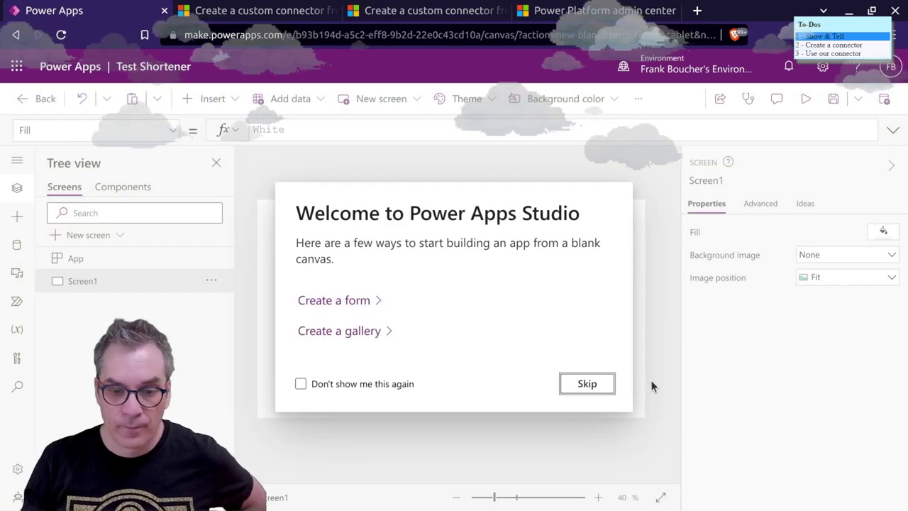
- Add an edit form to the blank screen and place a text input over its upper part
left_click(355, 304)
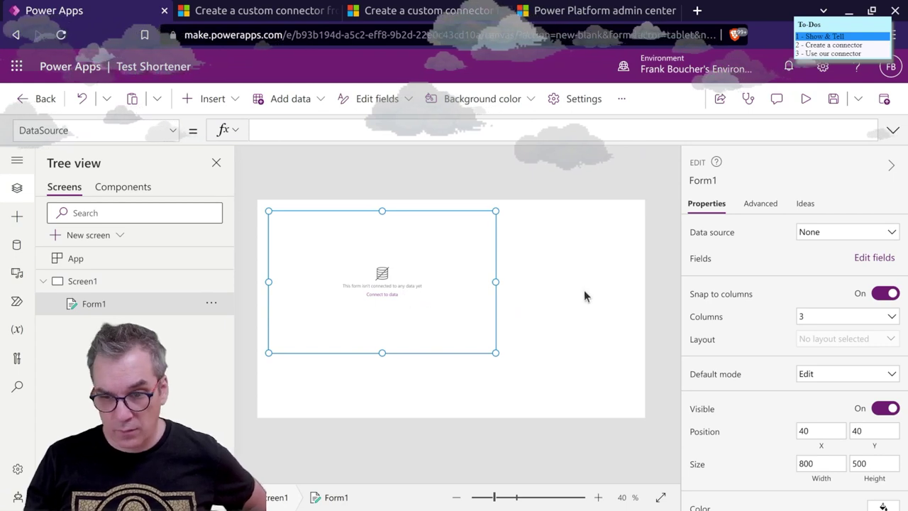
left_click(229, 101)
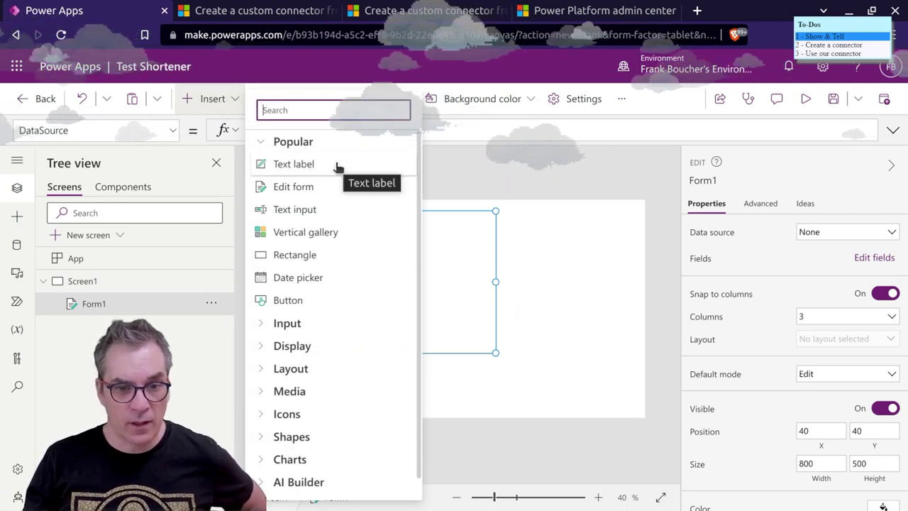
left_click(300, 210)
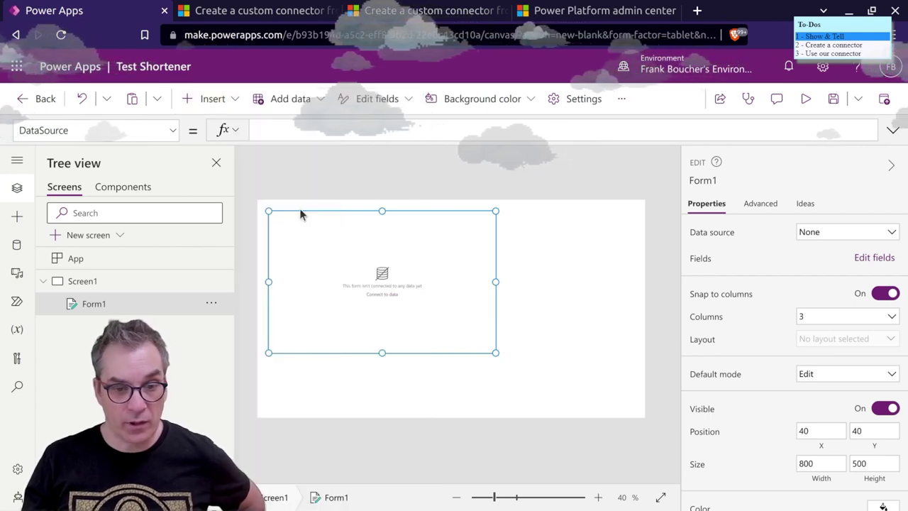
left_click_drag(333, 224, 348, 251)
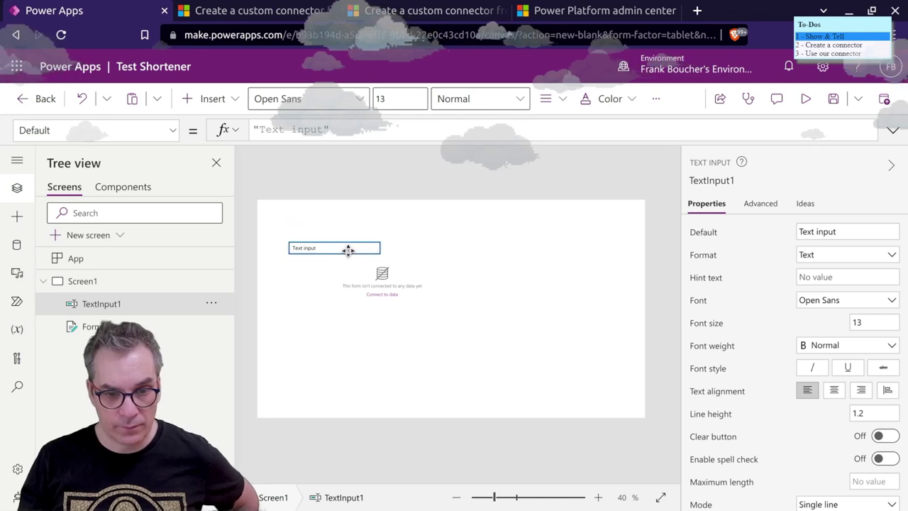
- Insert a button and place it below the text input
left_click(232, 104)
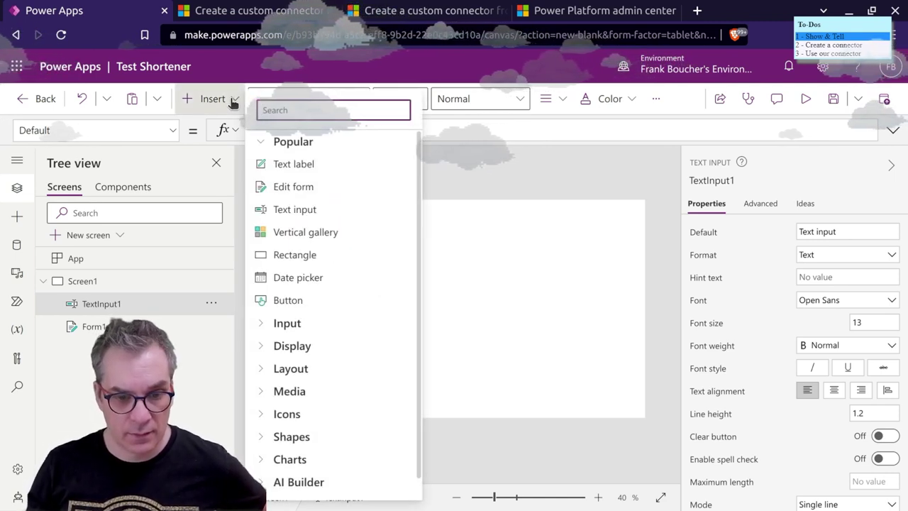
left_click(290, 300)
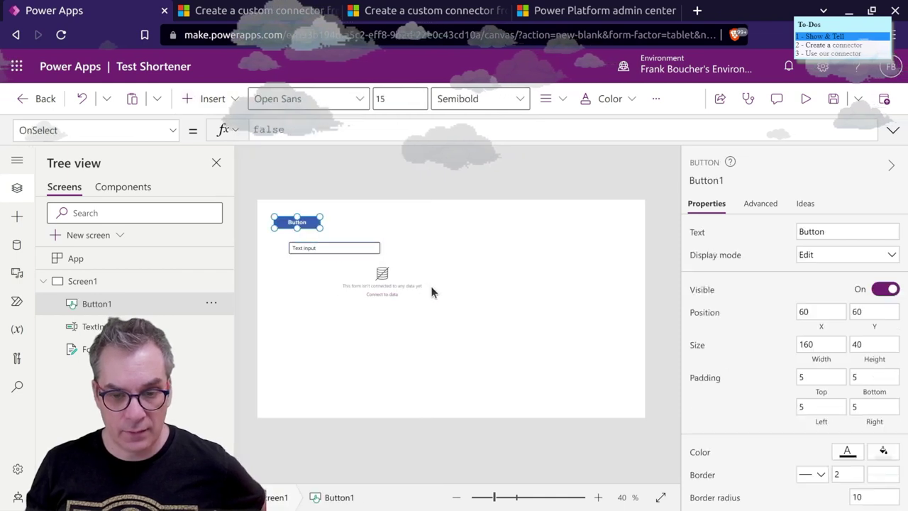
left_click_drag(297, 229, 316, 295)
- Enlarge the text input to span most of the form's width, place it near the form's left edge, and select the button
left_click(369, 246)
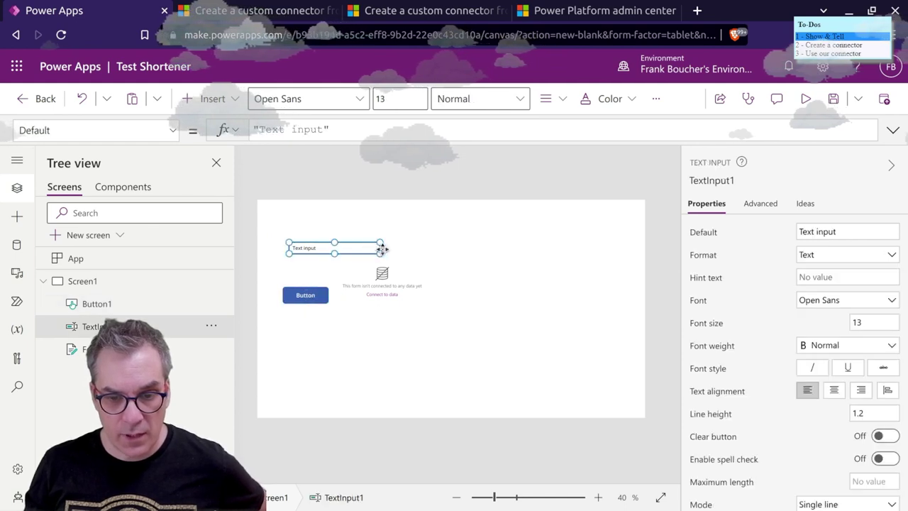
left_click_drag(375, 251, 552, 259)
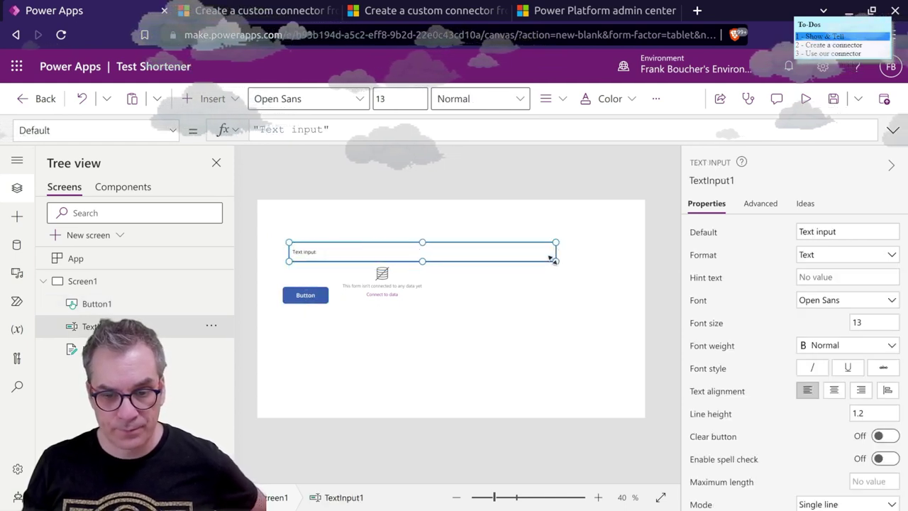
left_click(442, 332)
left_click(427, 246)
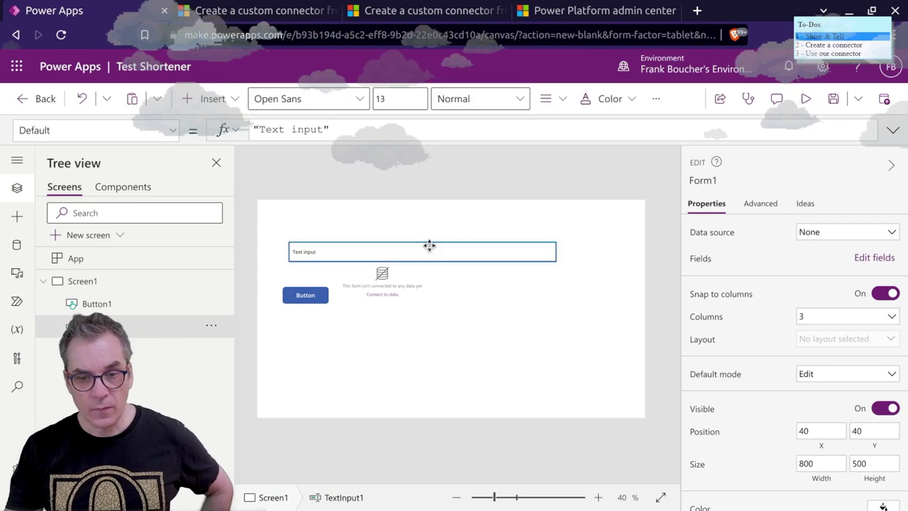
left_click_drag(428, 246, 412, 237)
left_click(366, 341)
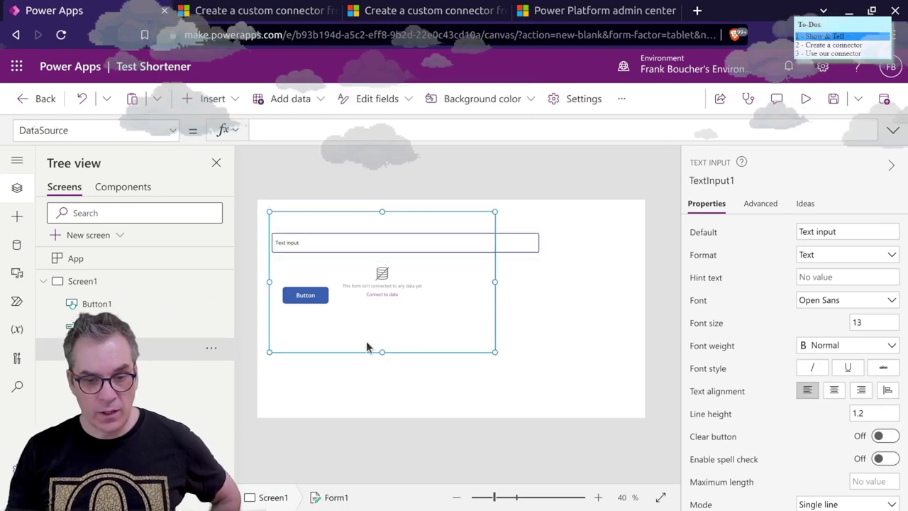
left_click(537, 243)
left_click(537, 244)
left_click_drag(532, 249, 457, 247)
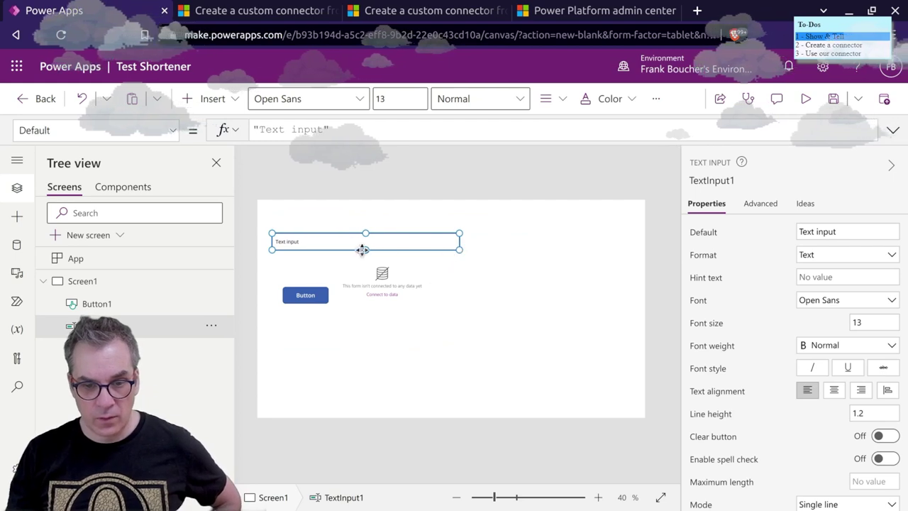
left_click_drag(364, 252, 365, 257)
left_click(300, 303)
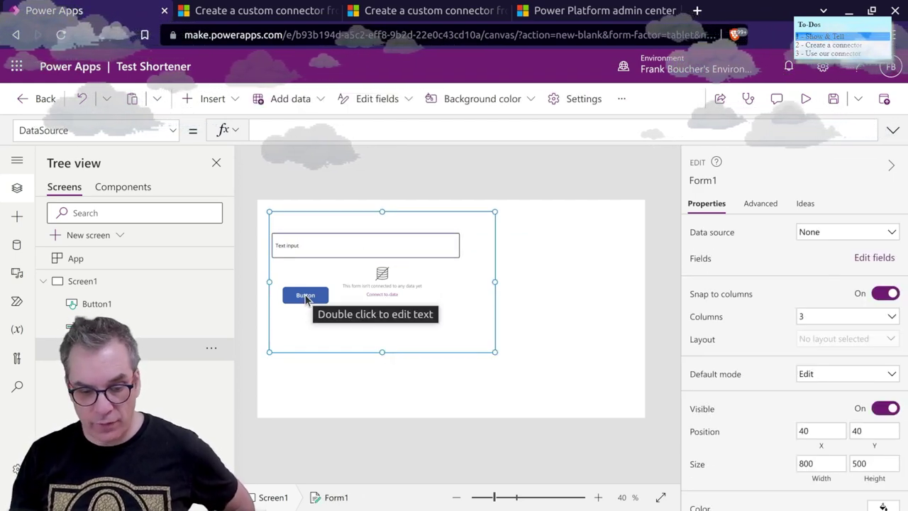
left_click(306, 296)
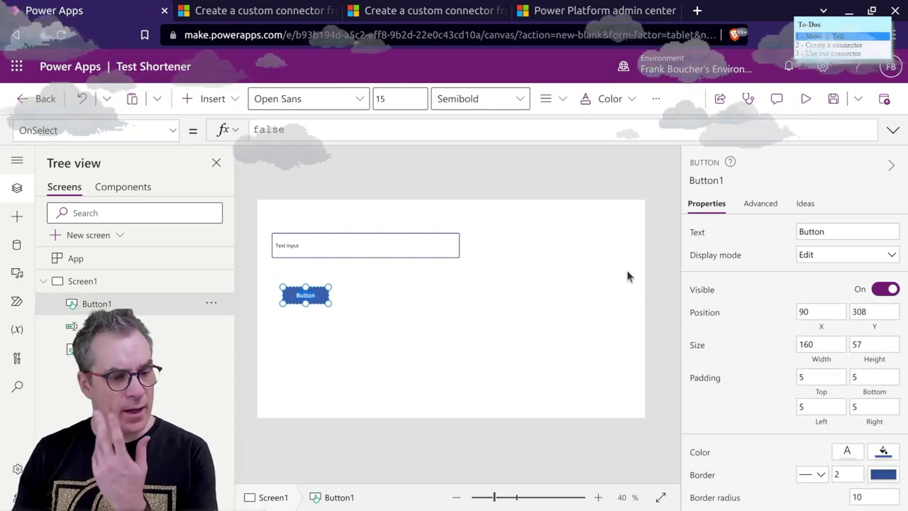
- Create a new component in the app and look through the insertable control categories, including Custom
left_click(128, 190)
left_click(86, 237)
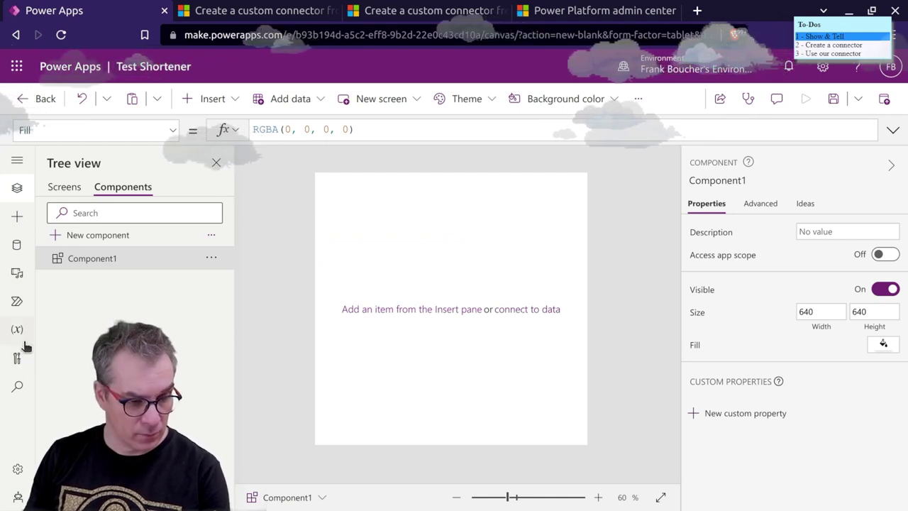
left_click(22, 222)
scroll(93, 284, "down", 2)
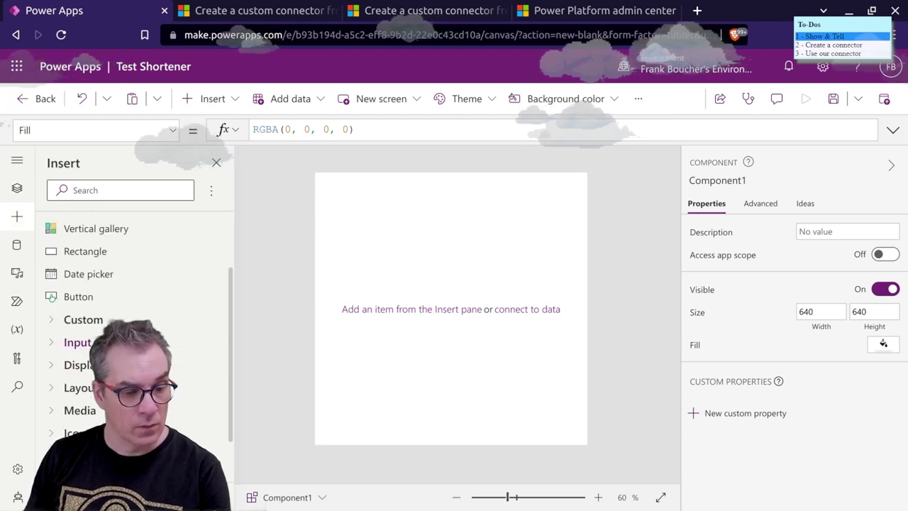
left_click_drag(78, 310, 67, 319)
left_click(71, 319)
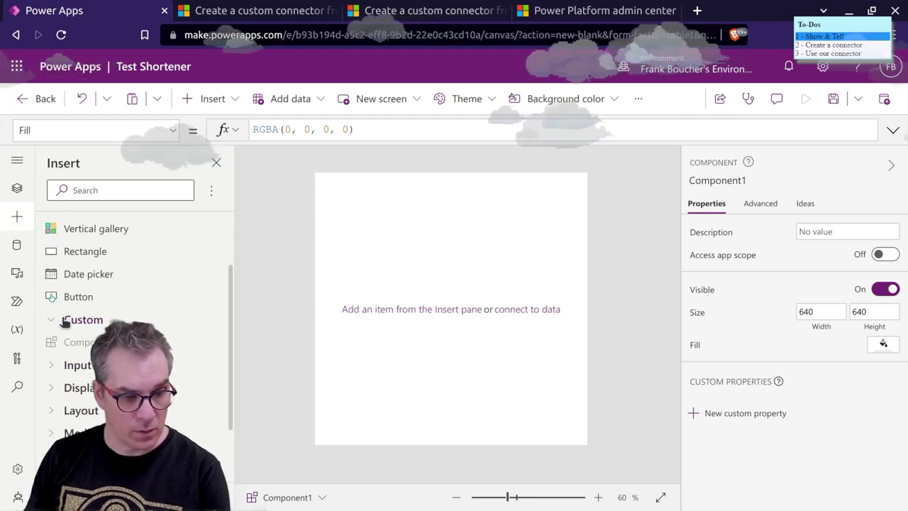
scroll(95, 339, "down", 1)
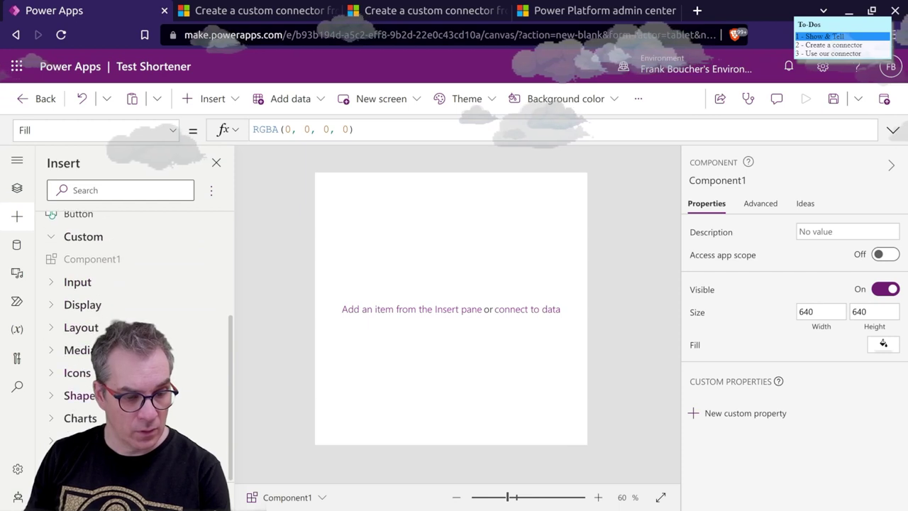
- Check the app's Power Automate flows, dismiss the flow reference tip, and show the labels of the authoring sections
left_click(17, 303)
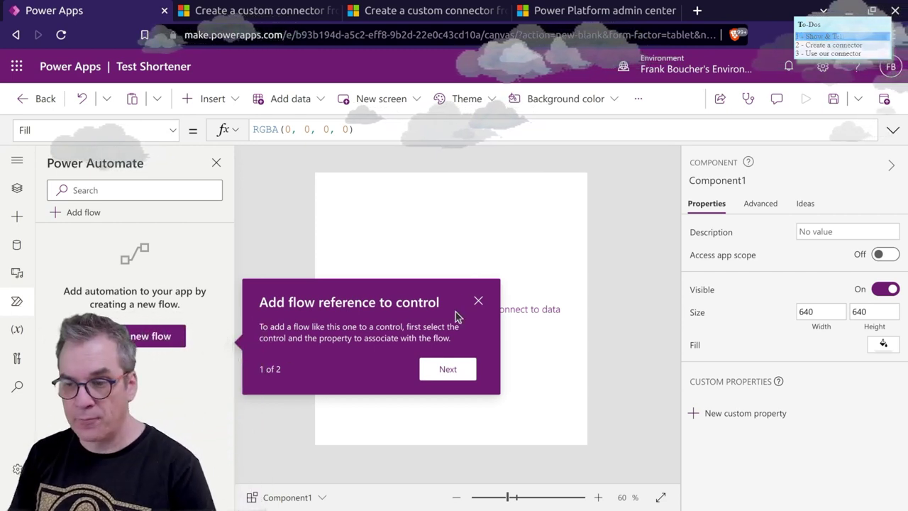
left_click(478, 300)
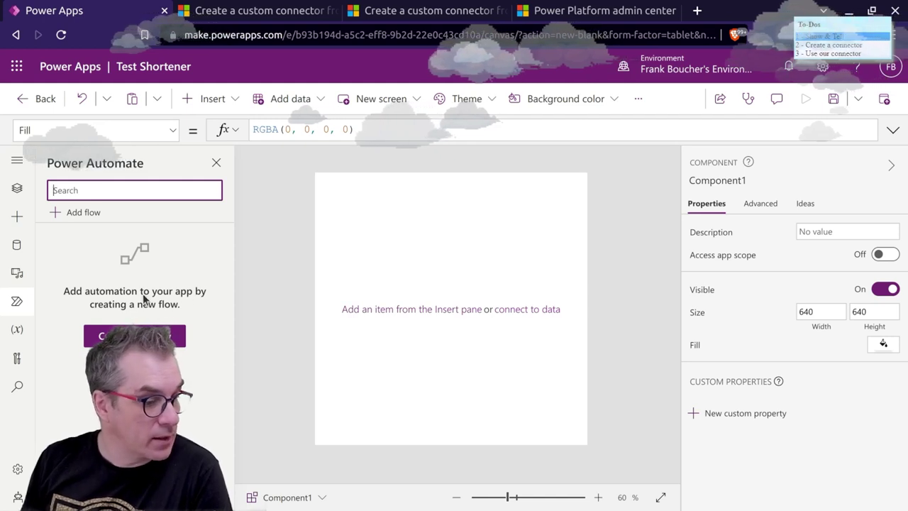
left_click(18, 161)
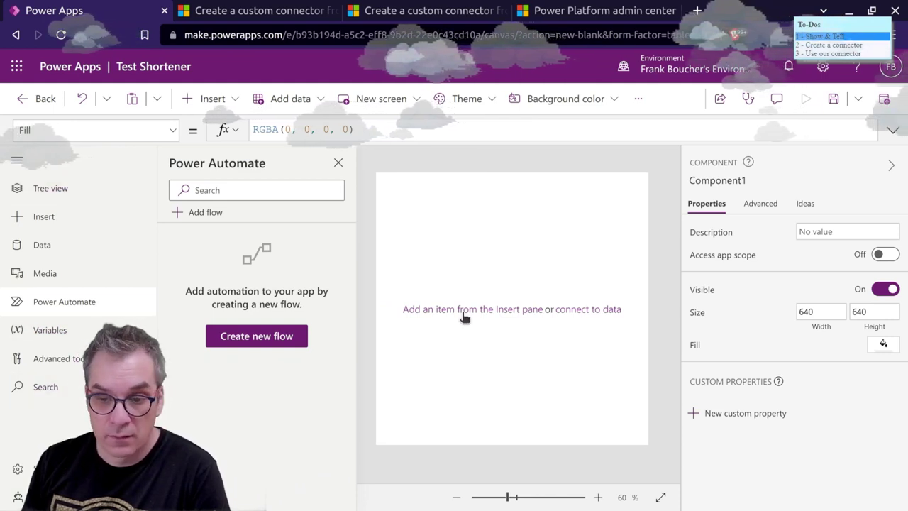
- Start adding a data source to the app and browse the full list of connectors
left_click(588, 310)
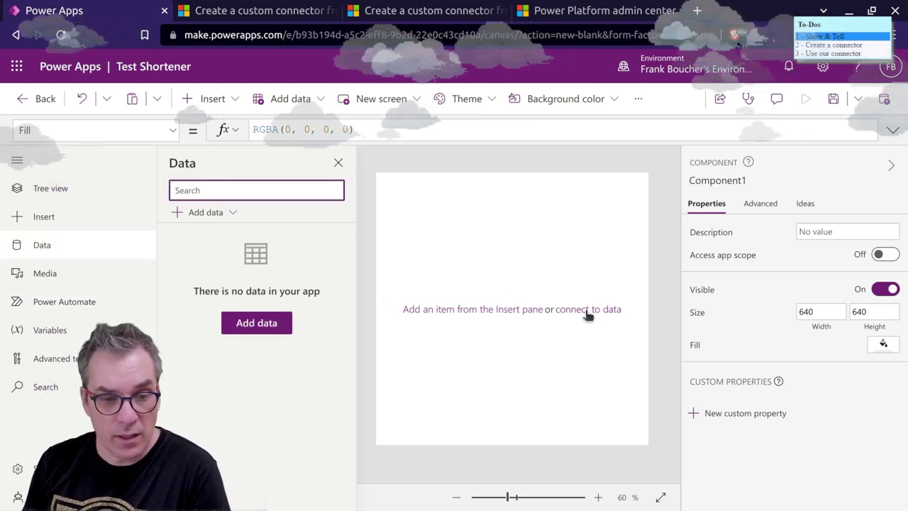
left_click(228, 216)
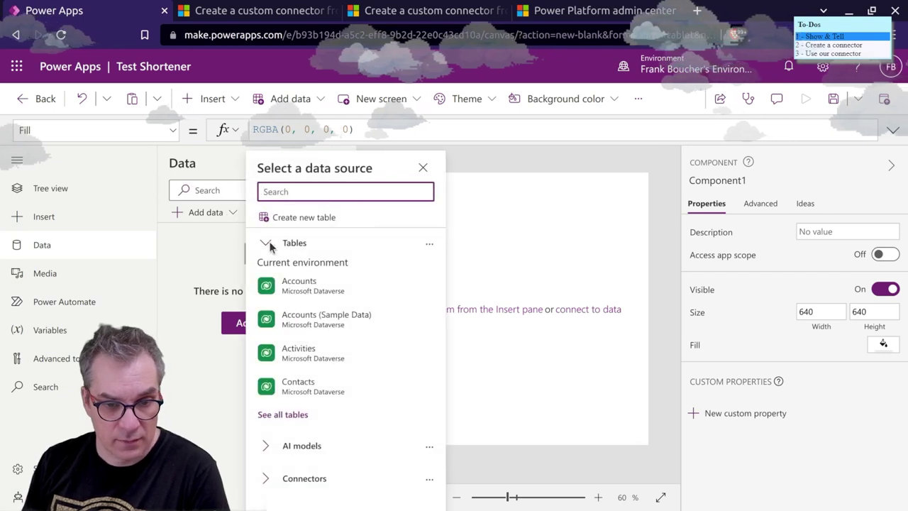
left_click(291, 478)
mouse_move(368, 349)
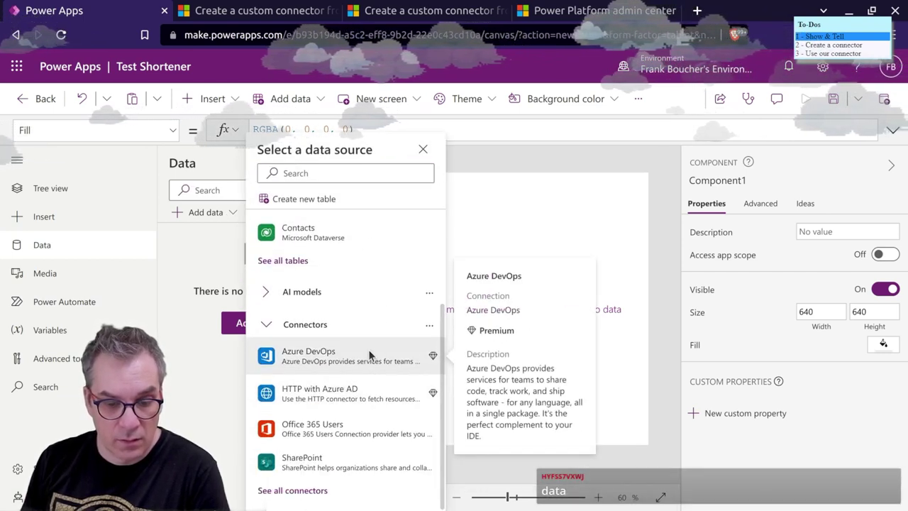
left_click(310, 494)
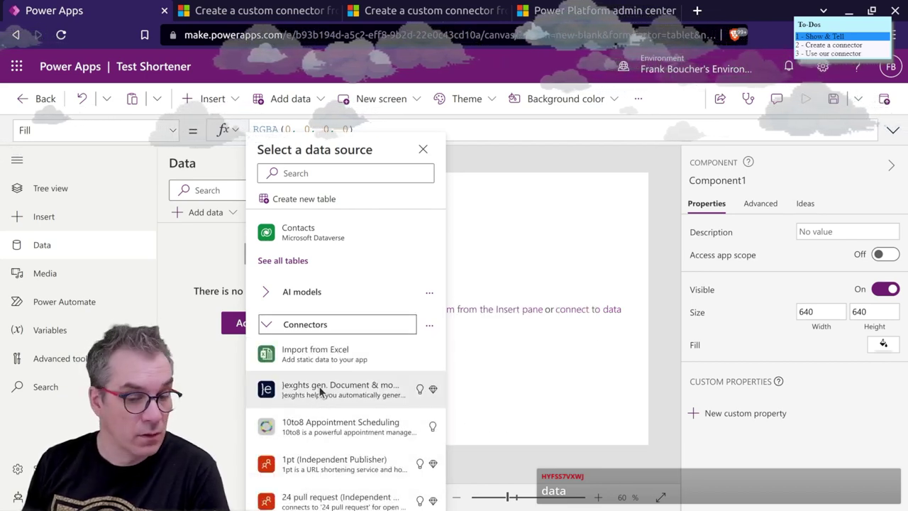
scroll(321, 383, "down", 1)
scroll(320, 384, "down", 3)
- Search the data sources for "custom" and look through the results for the custom connector
left_click(314, 173)
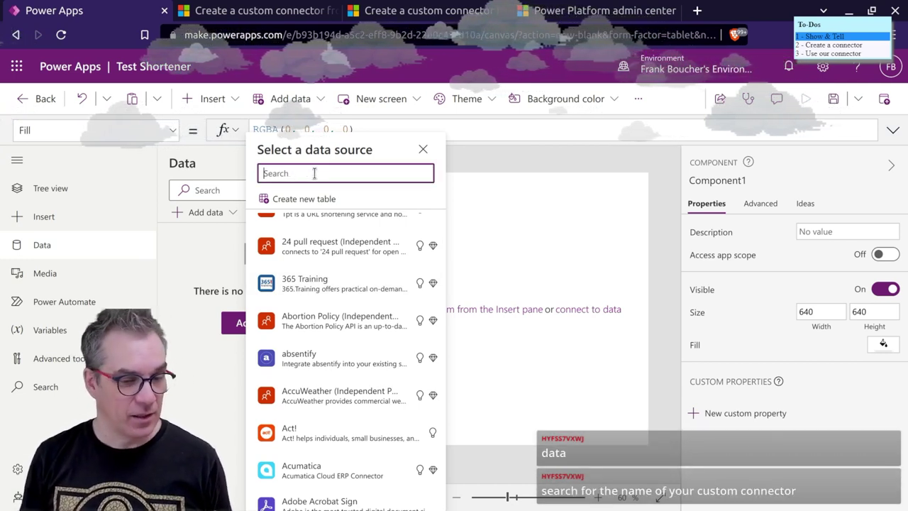
type("cust")
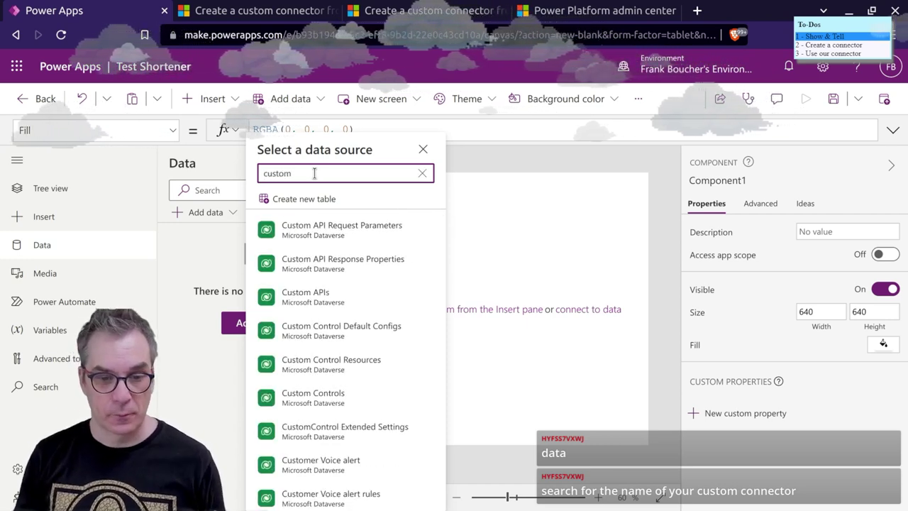
type("om")
scroll(348, 268, "down", 8)
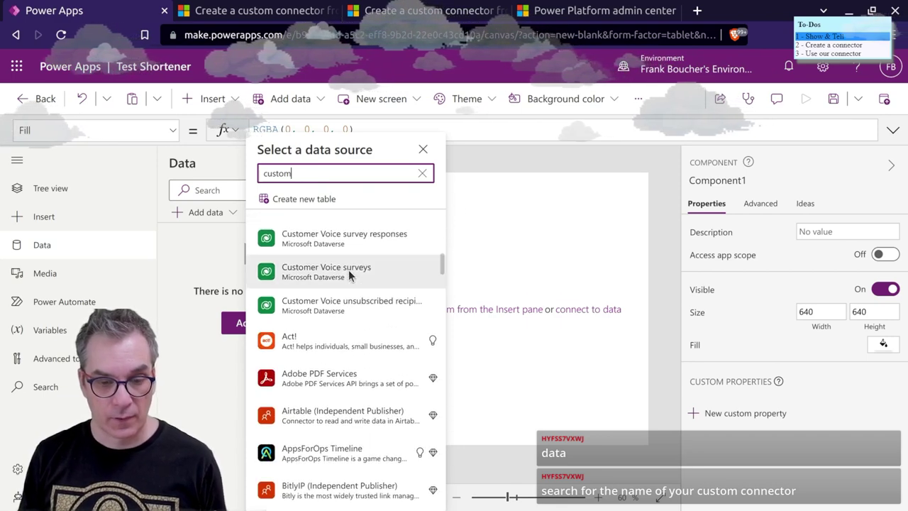
- Look through the remaining "custom" data source results and close the data source selection
scroll(377, 289, "down", 5)
scroll(376, 289, "up", 15)
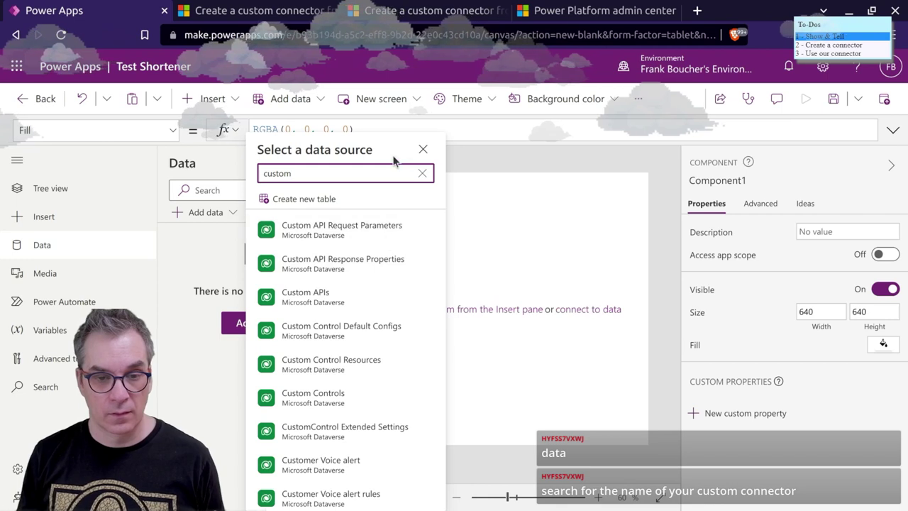
left_click(423, 149)
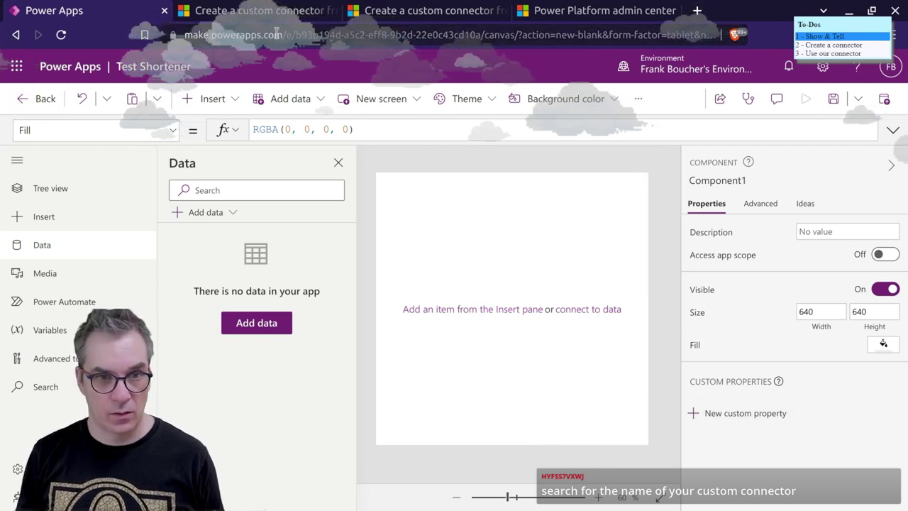
- Open make.powerapps.com in a new browser tab, place that tab first, and dismiss the AI preview promotion
left_click(544, 33)
key("ctrl+c")
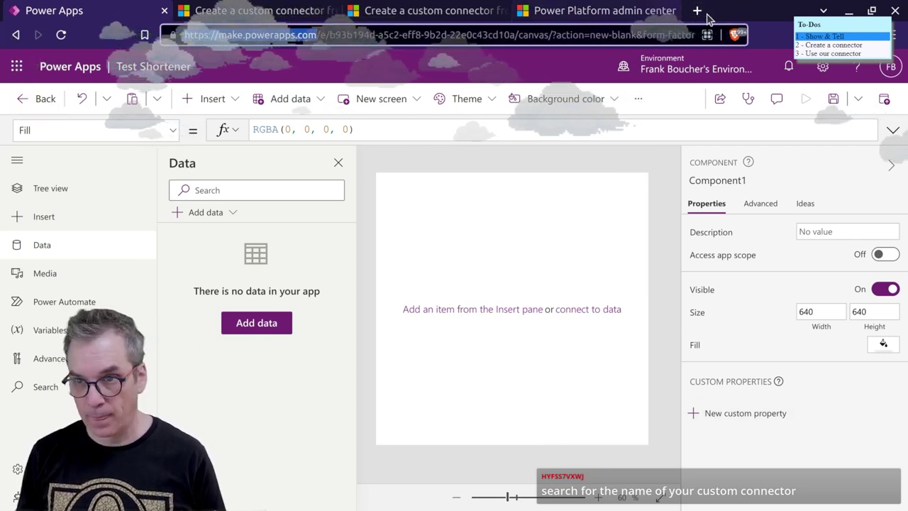
key("ctrl+shift+n")
key("ctrl+v")
key("Return")
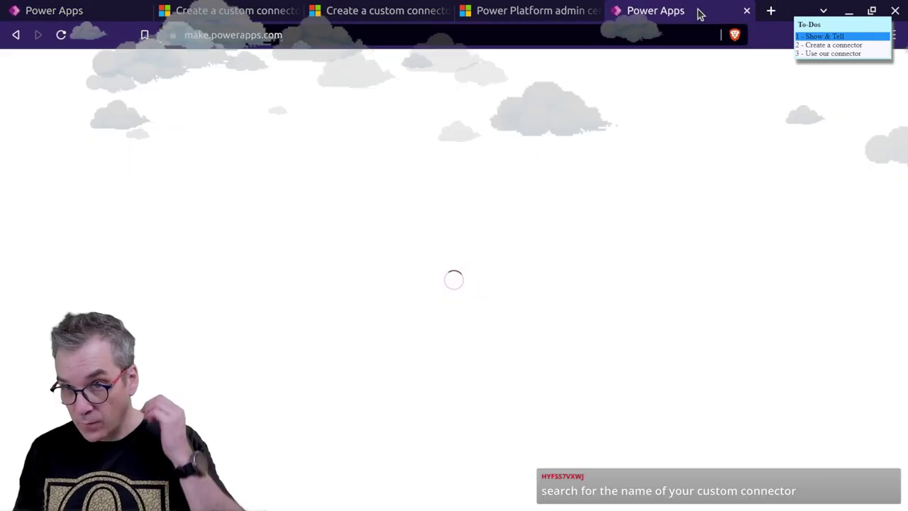
left_click_drag(699, 14, 85, 11)
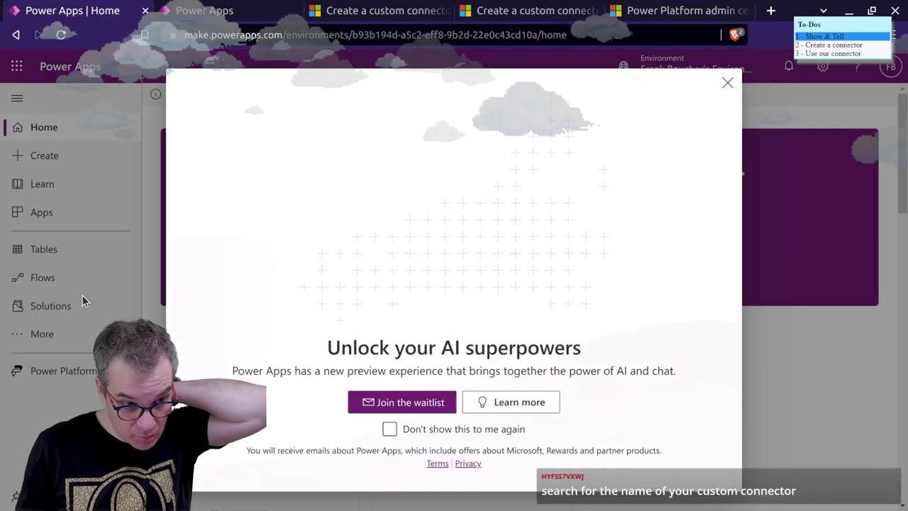
left_click(727, 83)
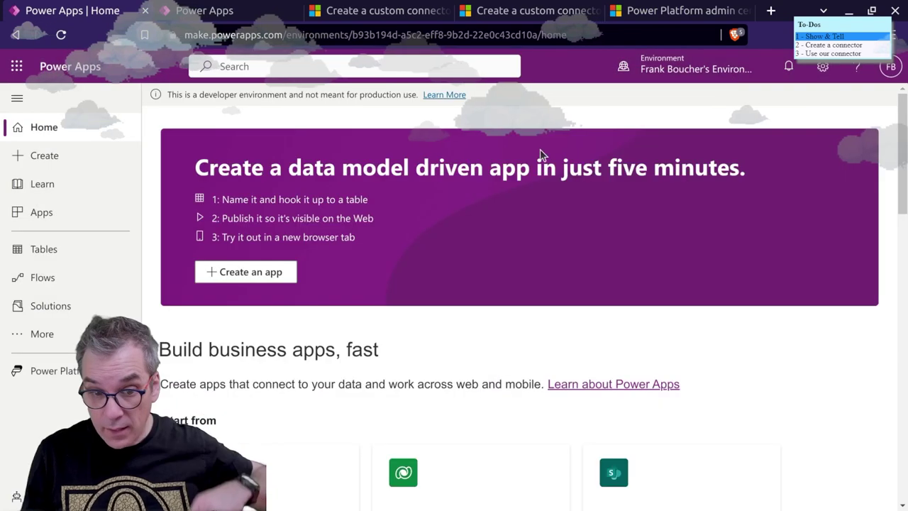
- Check the environment's Connections, then find and open the Custom connectors page among all Power Apps features
left_click(52, 338)
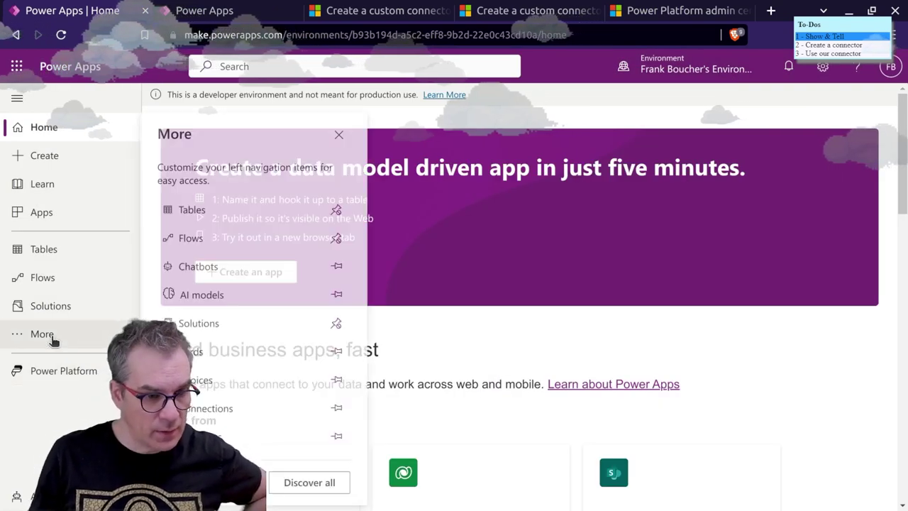
left_click(217, 412)
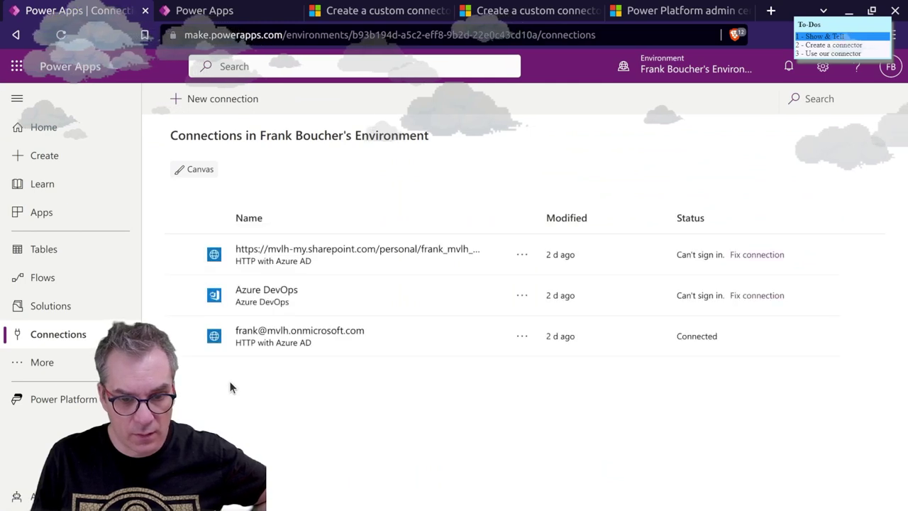
left_click(42, 362)
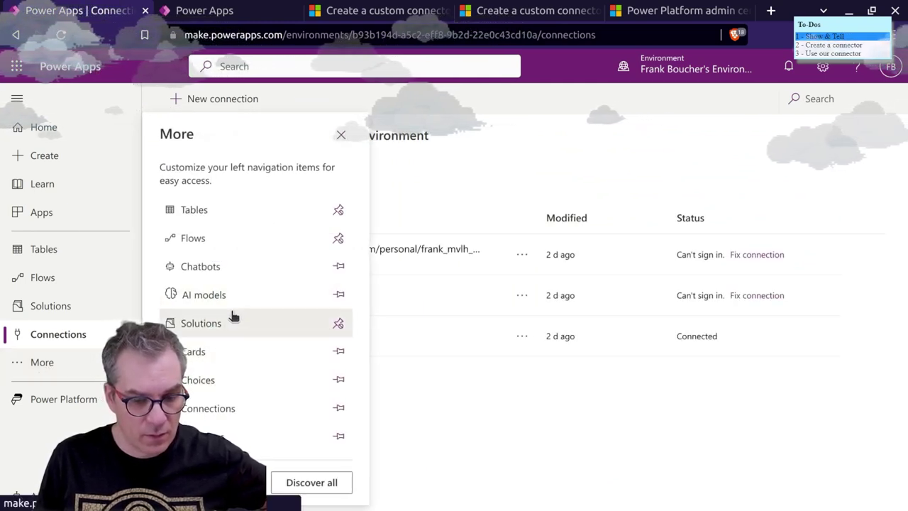
left_click(319, 482)
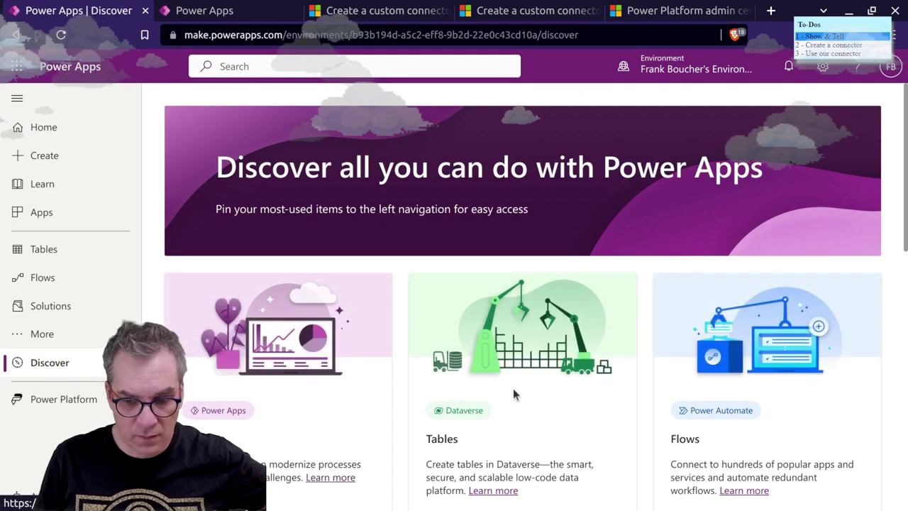
scroll(513, 388, "down", 10)
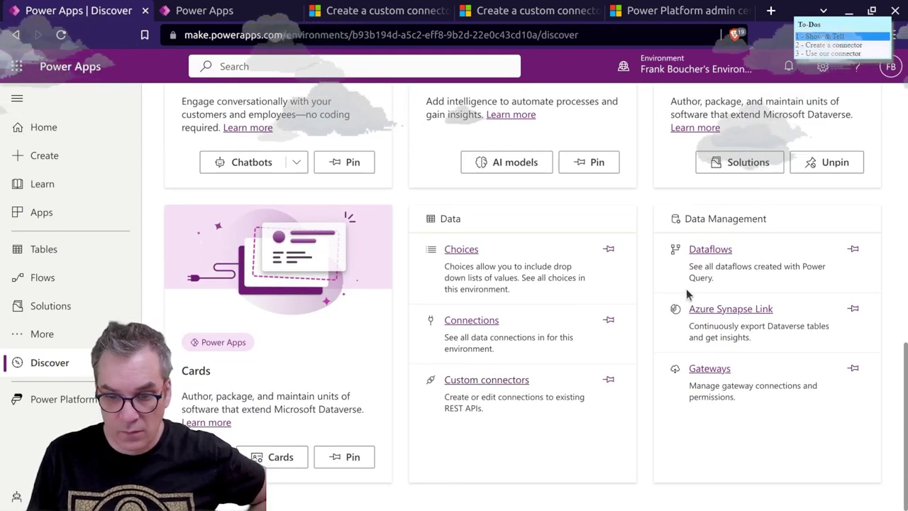
left_click(479, 381)
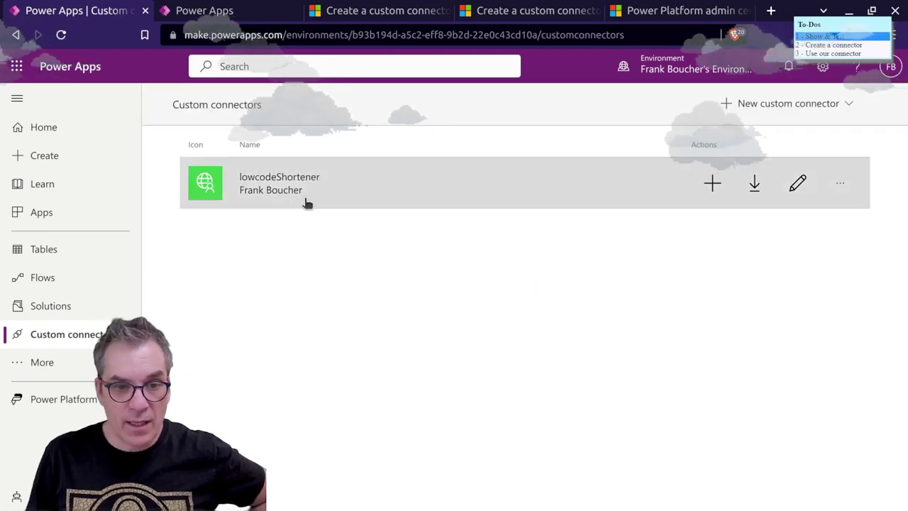
- Open the details of the lowcodeShortener custom connector and copy its connector name
left_click_drag(324, 178, 241, 181)
left_click(238, 182)
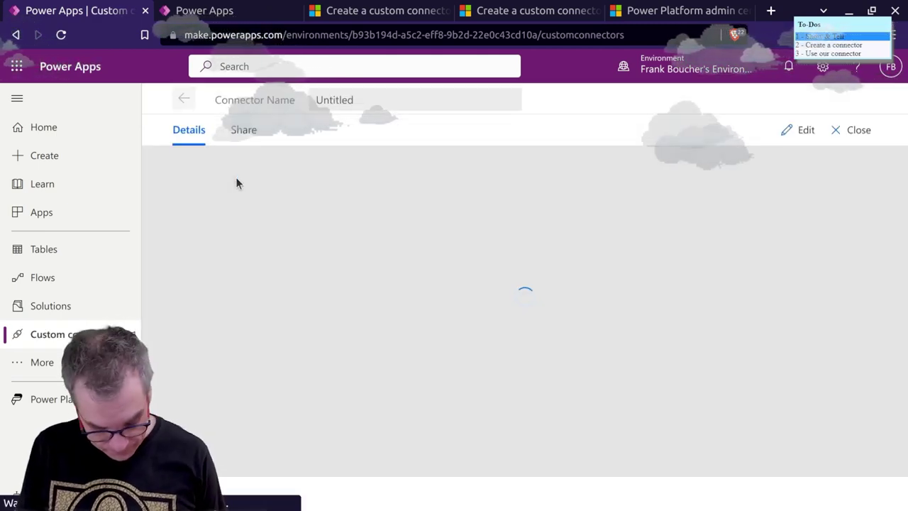
left_click(405, 99)
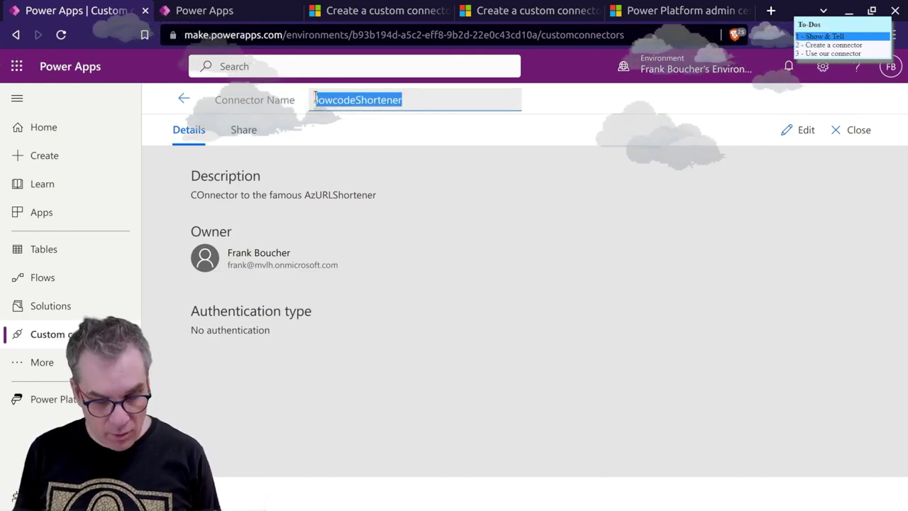
- Return to the Test Shortener app and try to select lowcodeShortener from a data source search for its name
left_click(245, 12)
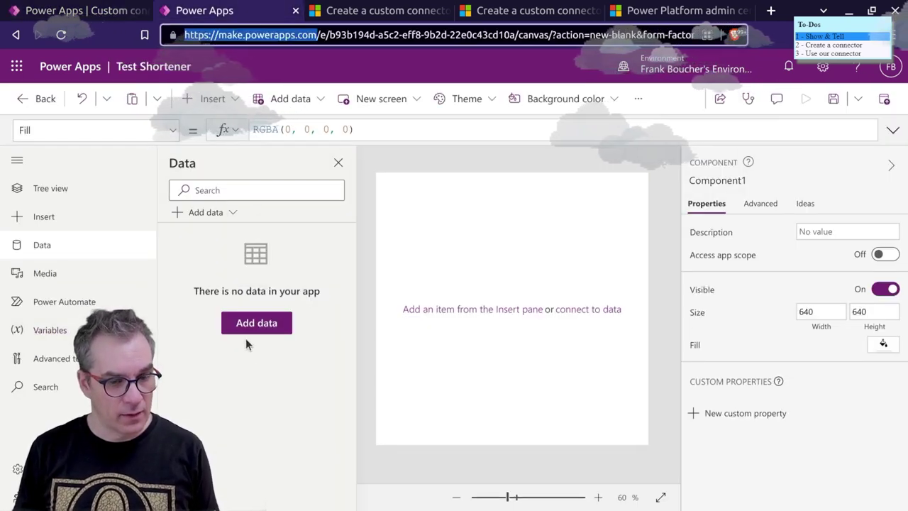
left_click(257, 324)
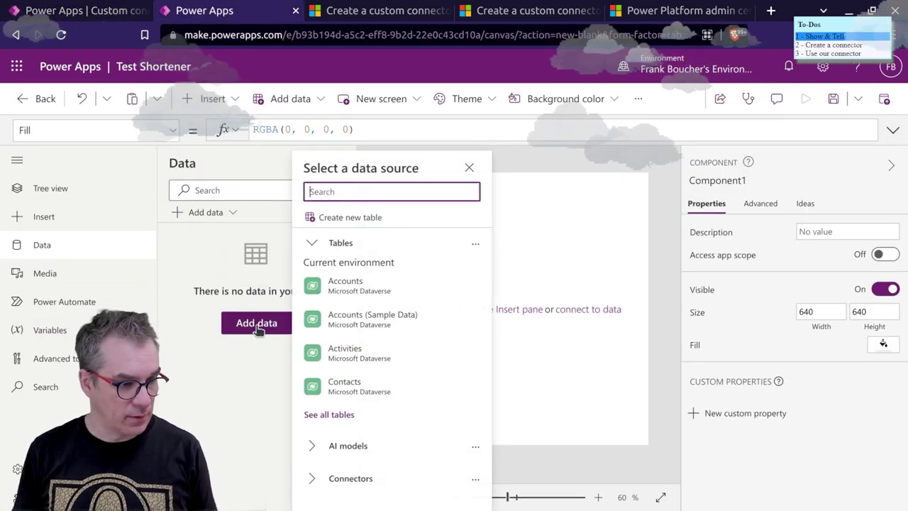
key("ctrl+v")
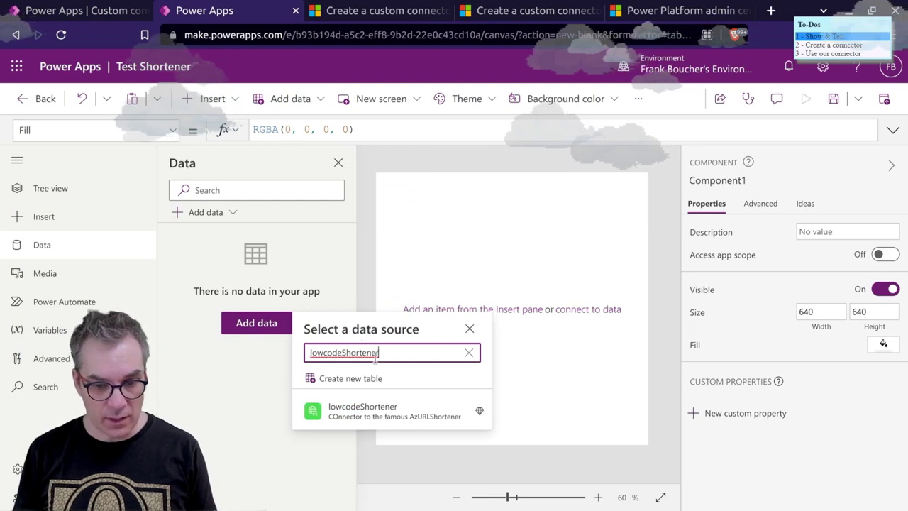
mouse_move(368, 416)
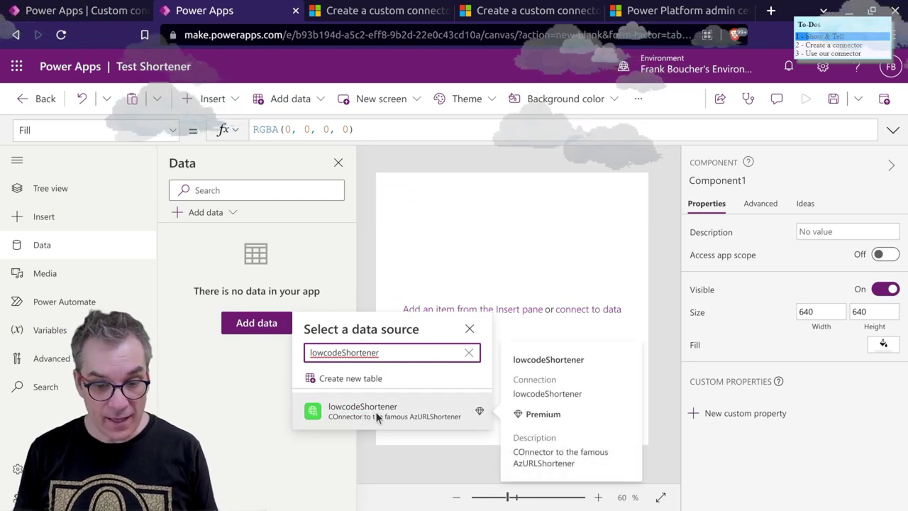
left_click(312, 414)
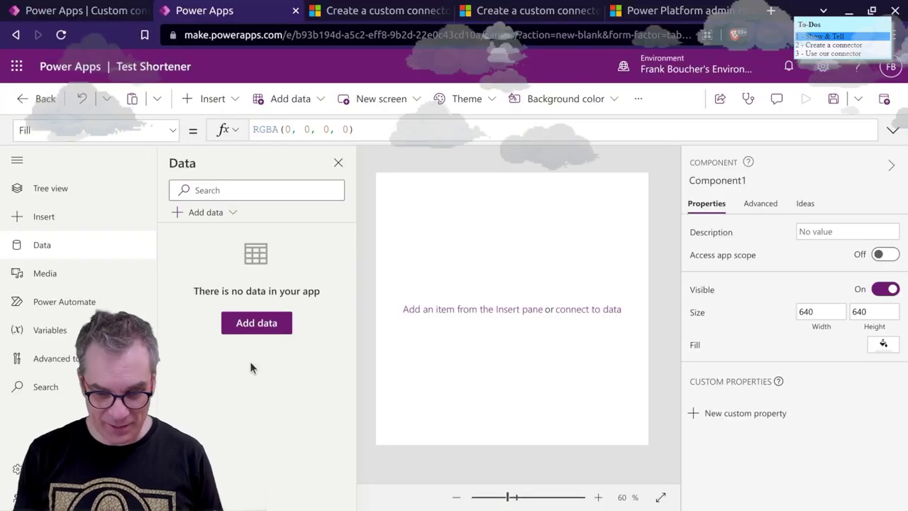
- Search the data sources for lowcodeShortener, connect that connector to the app, and accept the premium licence notice
left_click(261, 324)
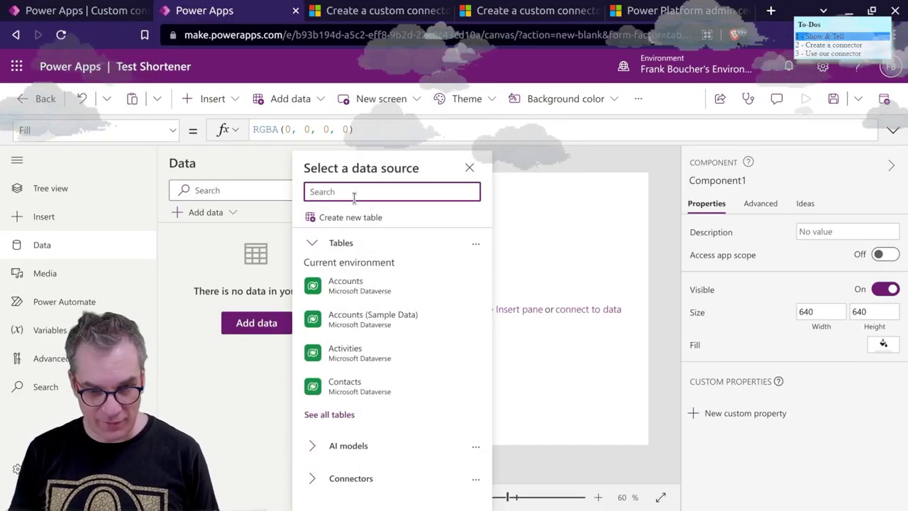
key("ctrl+v")
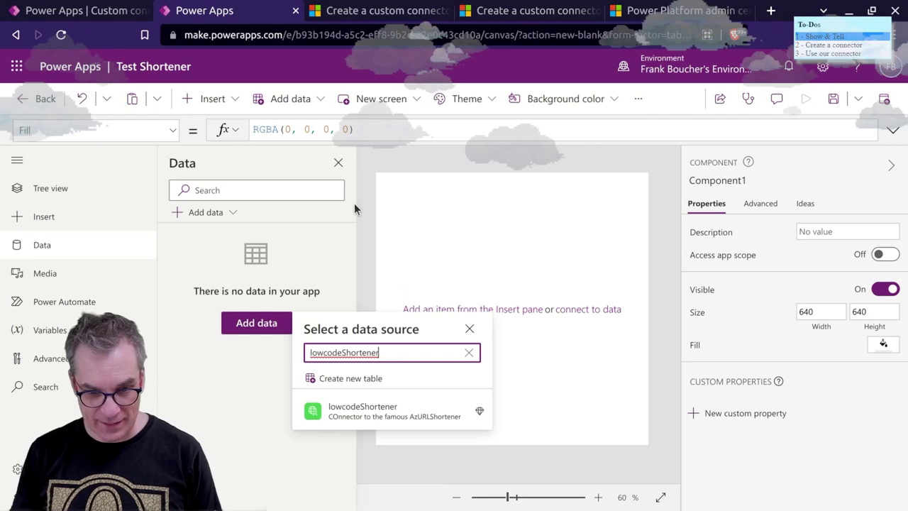
left_click(360, 419)
mouse_move(750, 133)
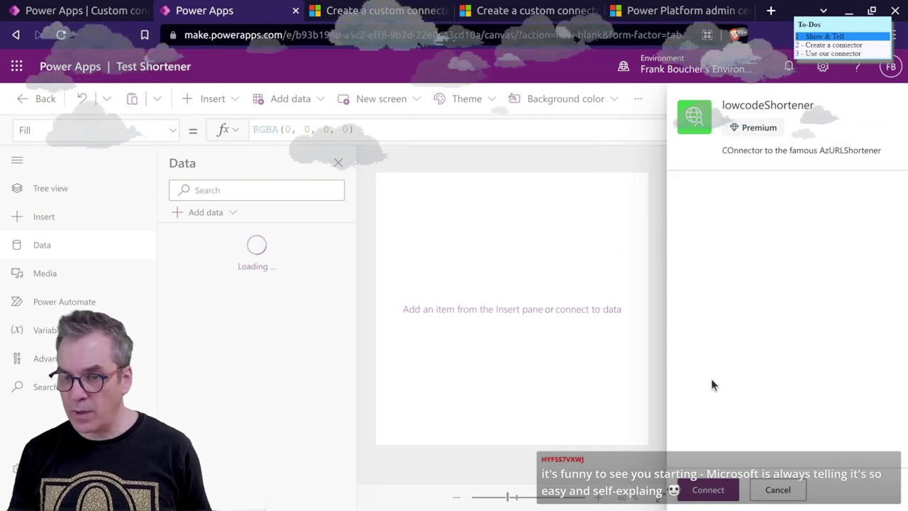
left_click(706, 492)
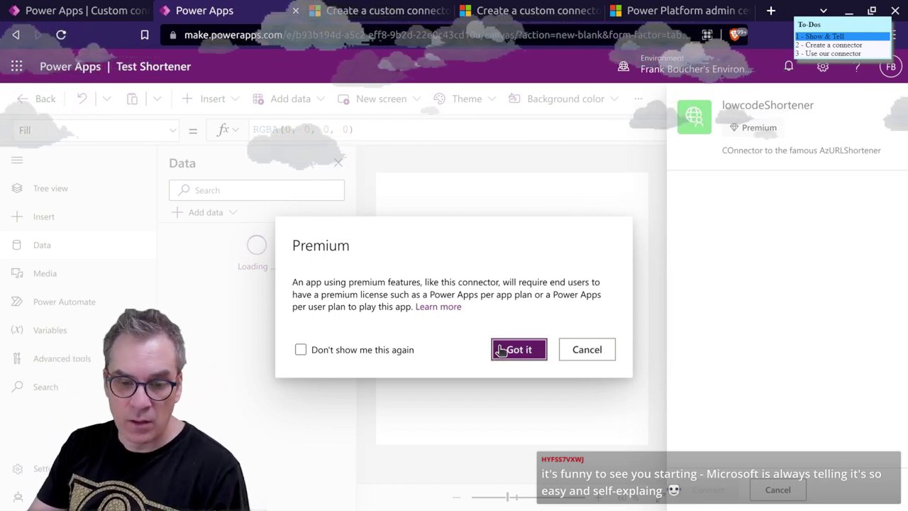
left_click(517, 349)
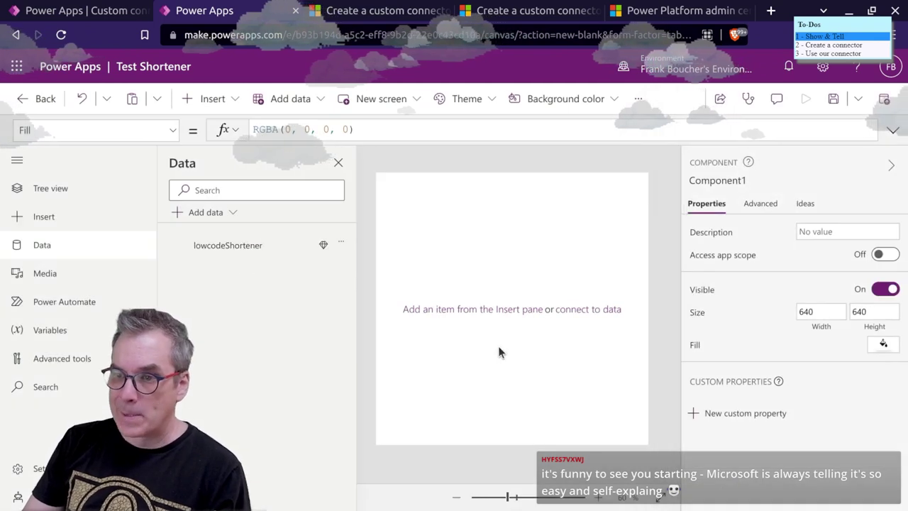
- Examine the connection details and available options of the added lowcodeShortener data source
mouse_move(261, 250)
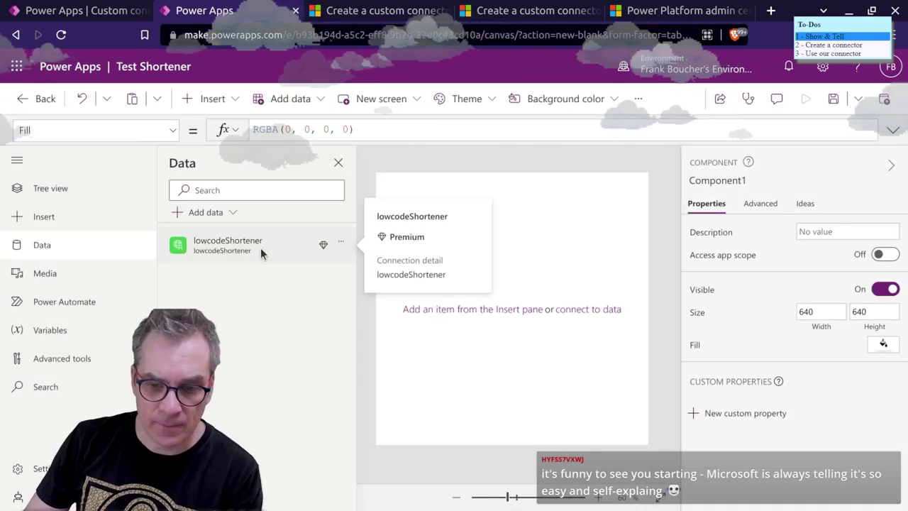
left_click(342, 243)
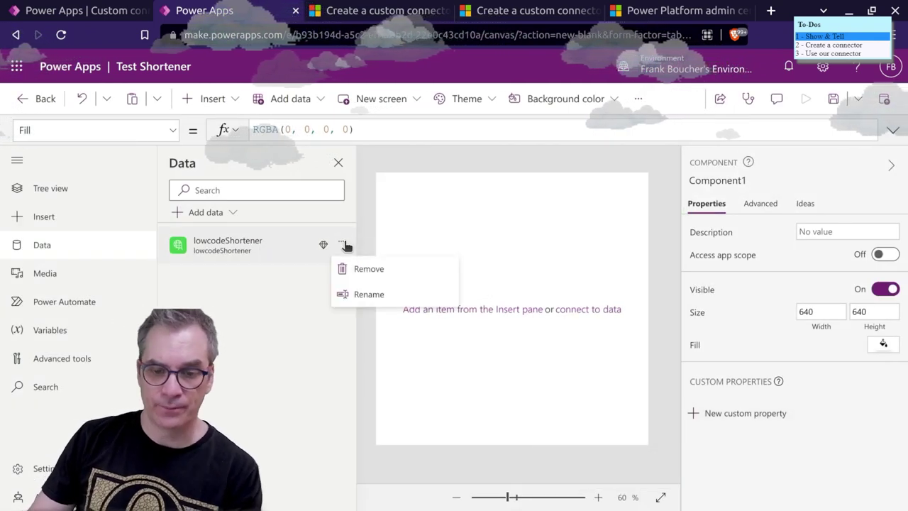
left_click(452, 234)
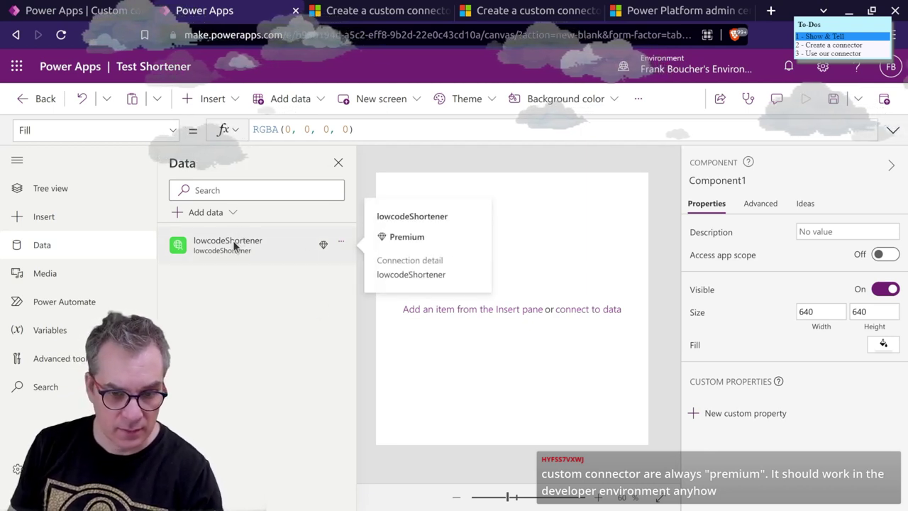
left_click(529, 310)
left_click(578, 310)
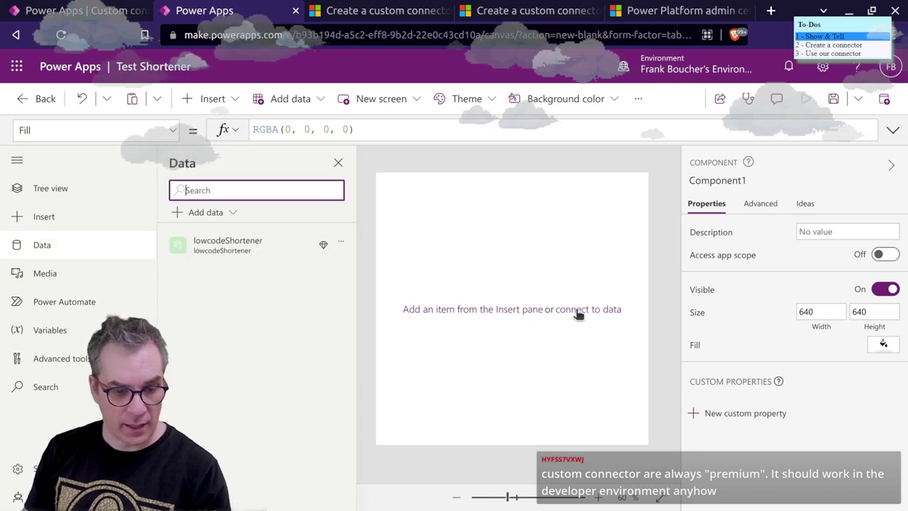
left_click(251, 248)
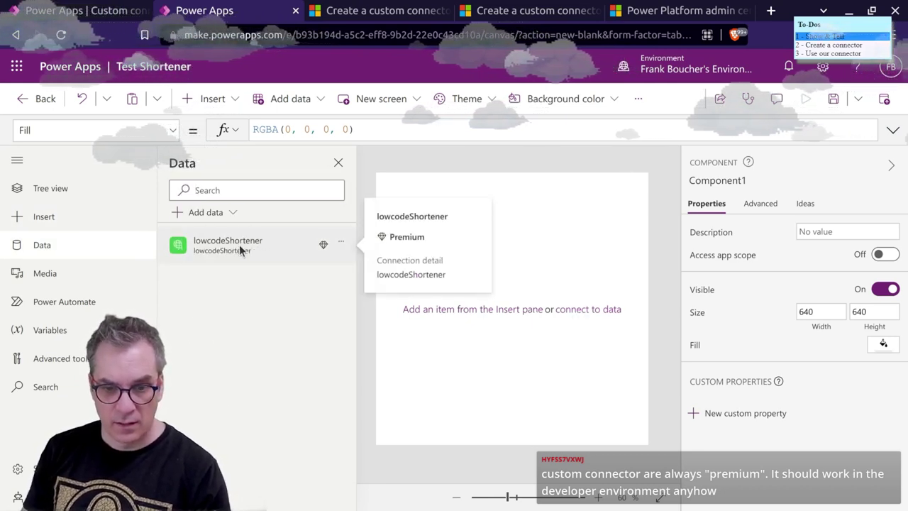
- Insert a button into Component1 and place it at about X 63, Y 297
left_click(523, 309)
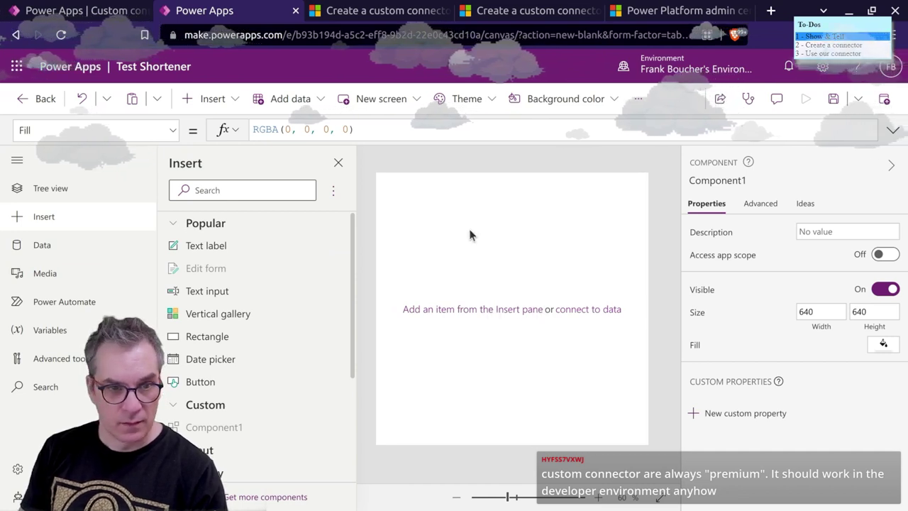
left_click(231, 99)
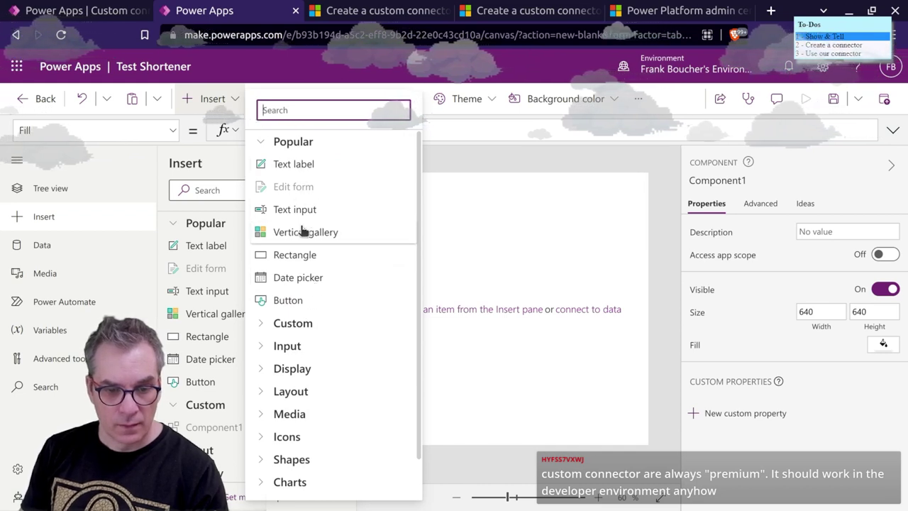
left_click(289, 300)
left_click_drag(428, 197, 441, 308)
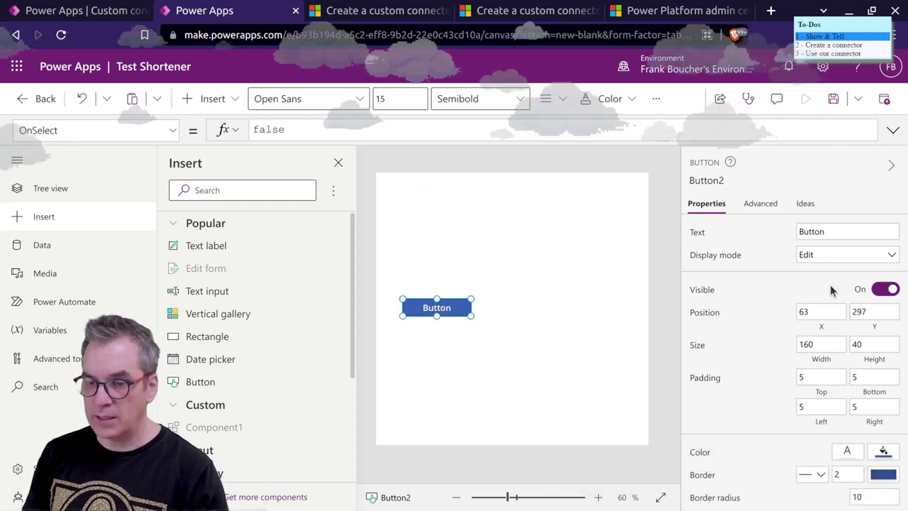
- Look through the button's general and advanced properties, including its OnSelect action
scroll(794, 347, "down", 4)
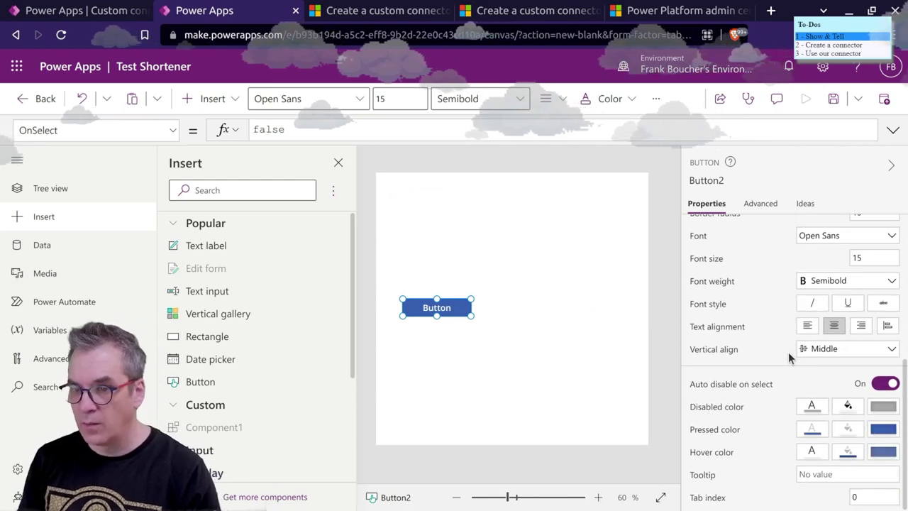
scroll(788, 351, "up", 4)
left_click(760, 204)
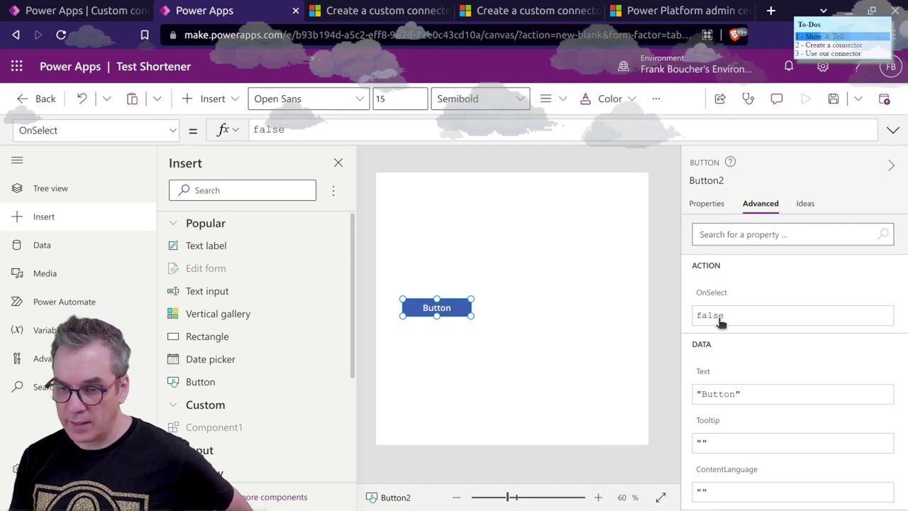
scroll(726, 362, "down", 1)
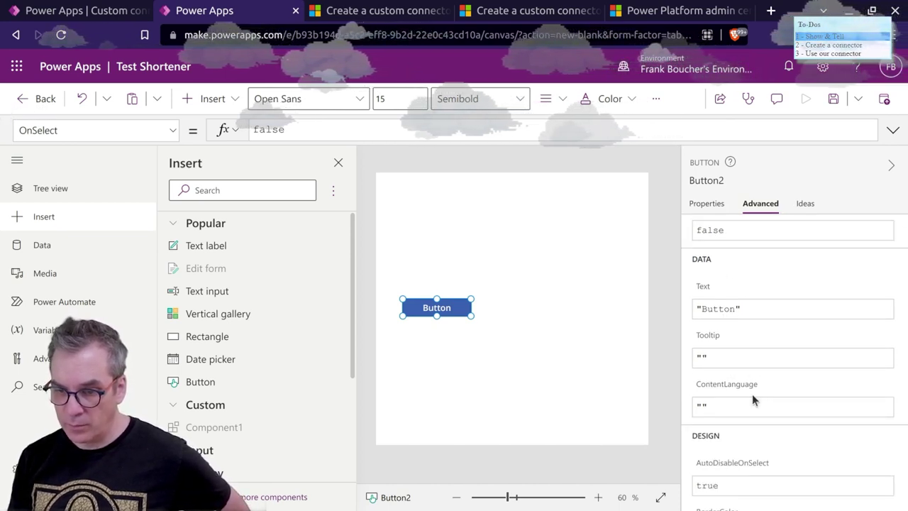
- Examine the button's advanced design properties, including its corner radius and border settings
scroll(752, 399, "down", 4)
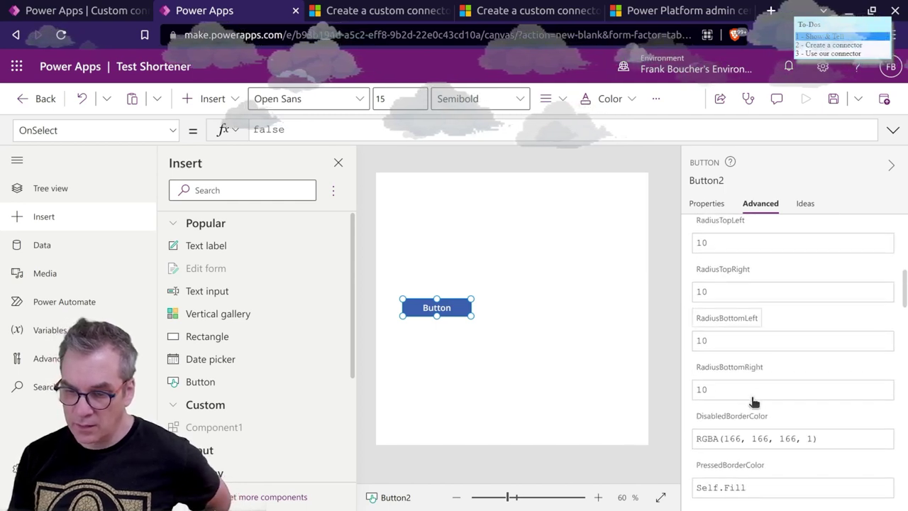
scroll(753, 402, "down", 2)
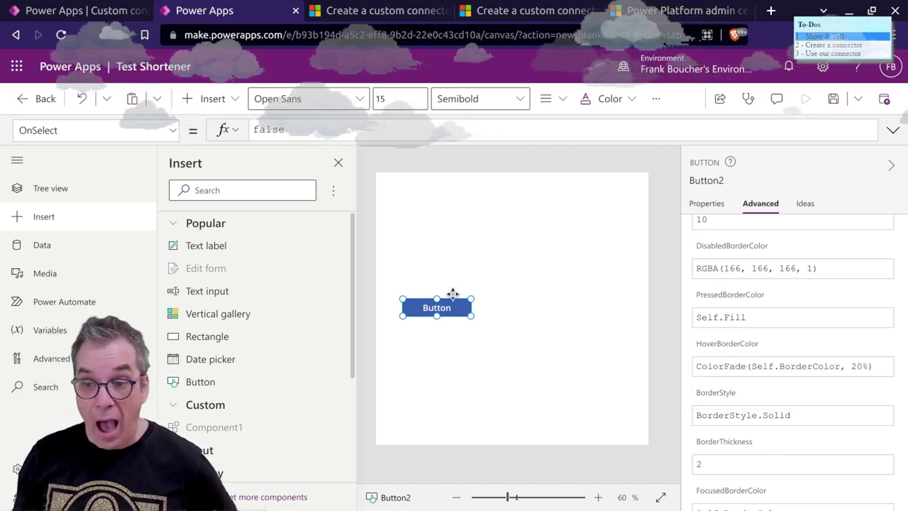
left_click(478, 262)
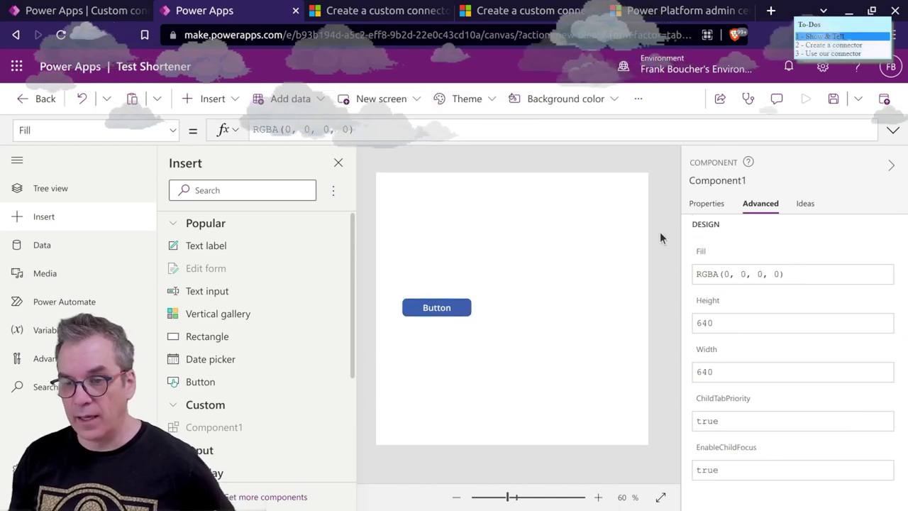
left_click(704, 203)
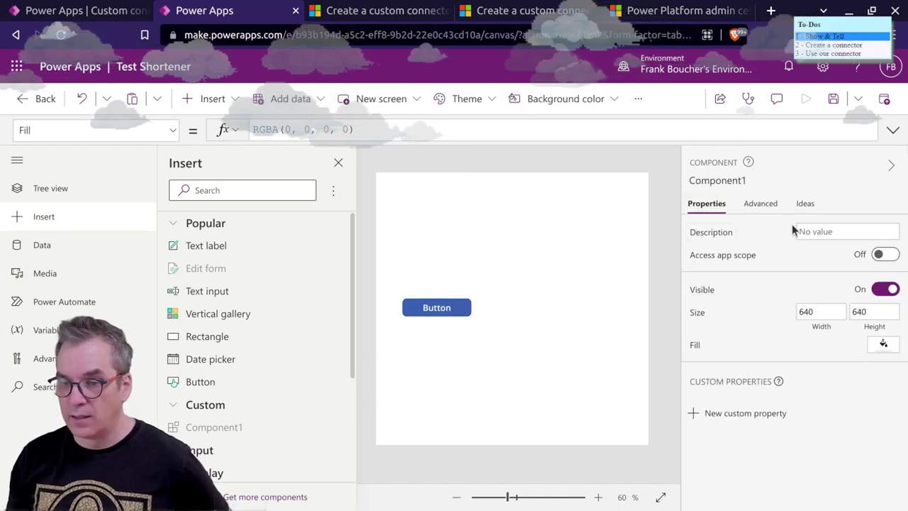
left_click(737, 419)
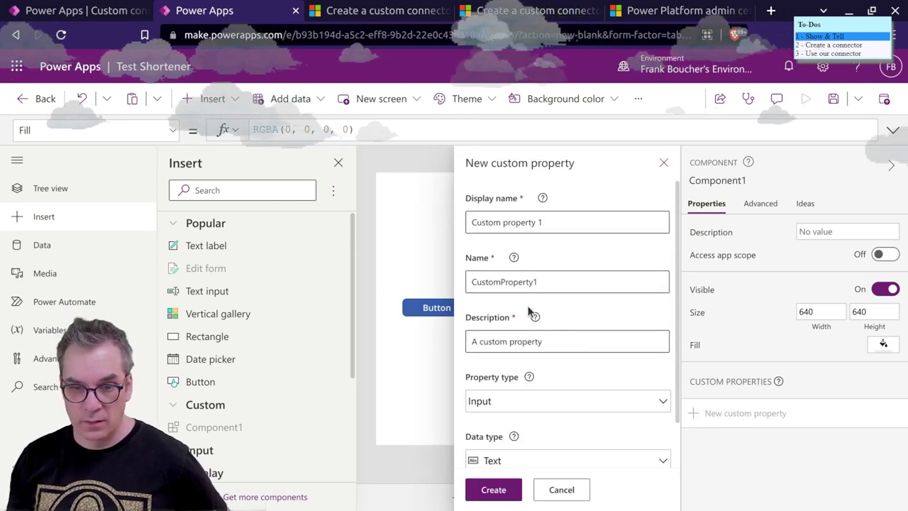
scroll(528, 341, "down", 1)
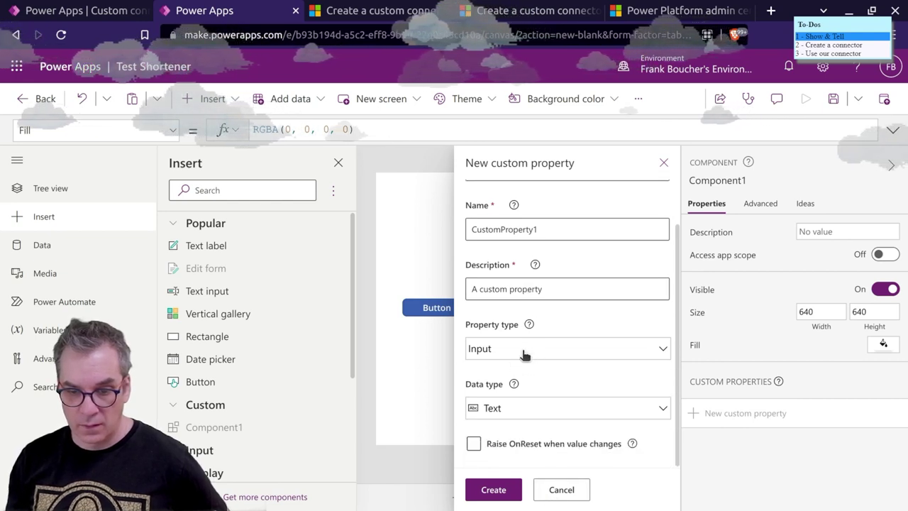
left_click(518, 410)
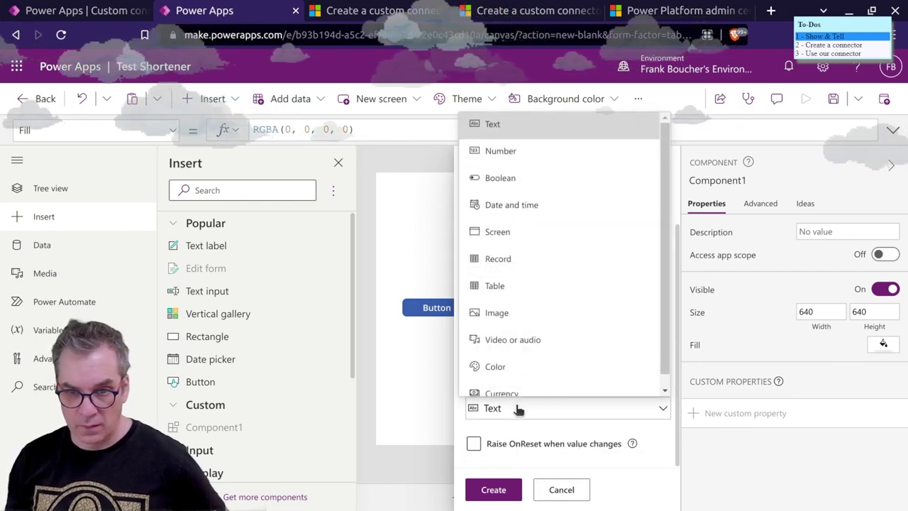
left_click(557, 489)
left_click(557, 489)
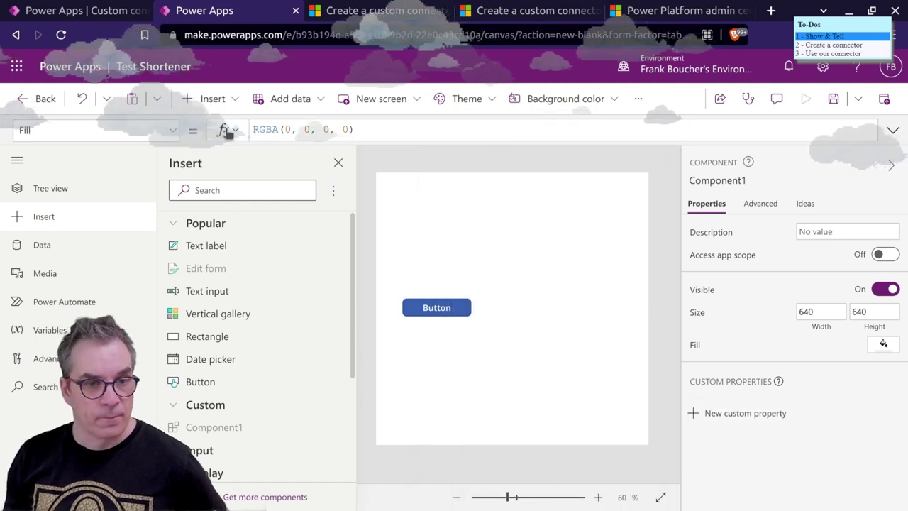
- Insert a text input into Component1 and place it just above the button at about X 42, Y 240
left_click(212, 99)
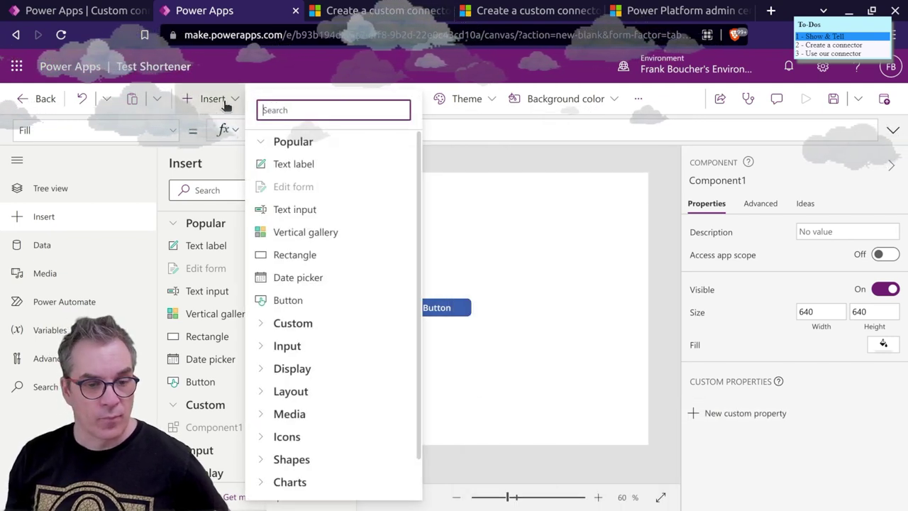
left_click(305, 210)
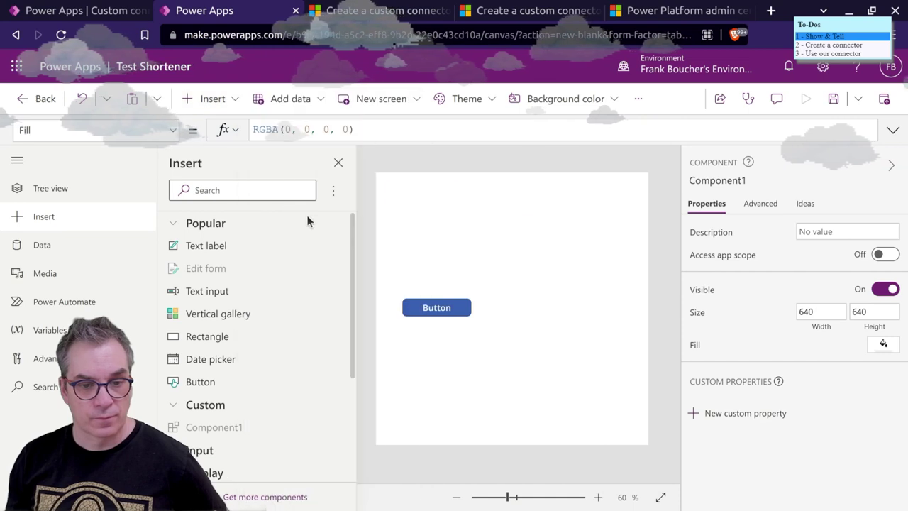
left_click_drag(450, 199, 451, 284)
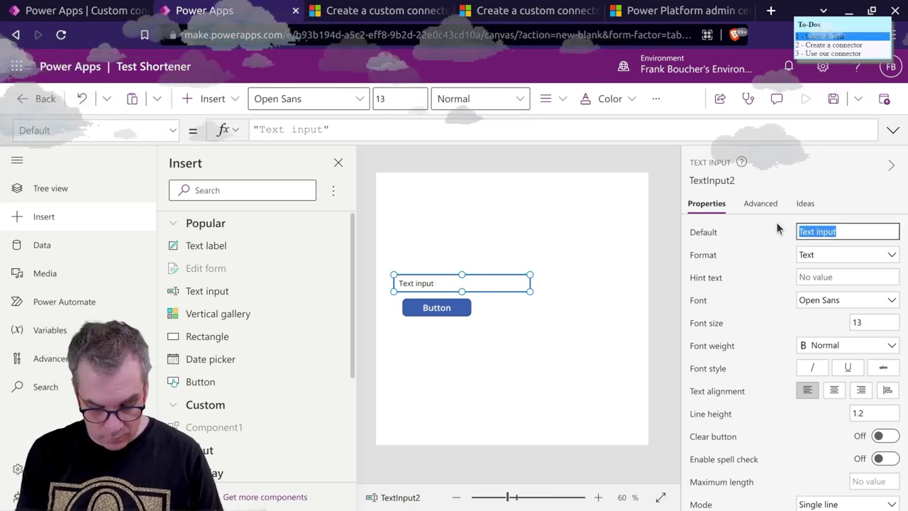
type("h")
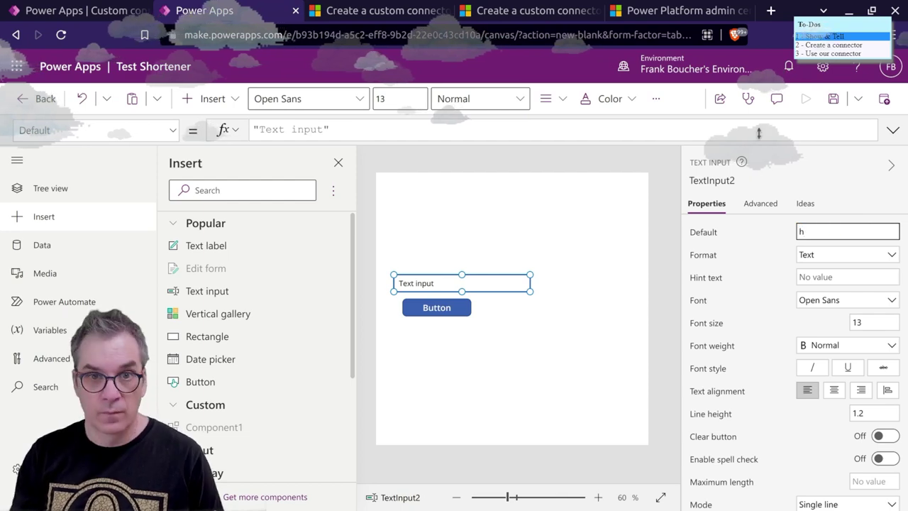
left_click(376, 11)
left_click(375, 35)
key("ctrl+c")
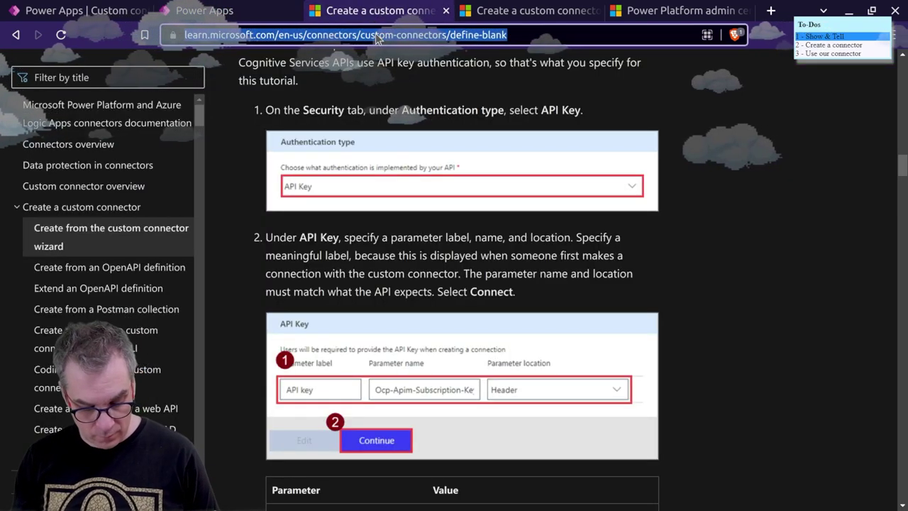
left_click(200, 9)
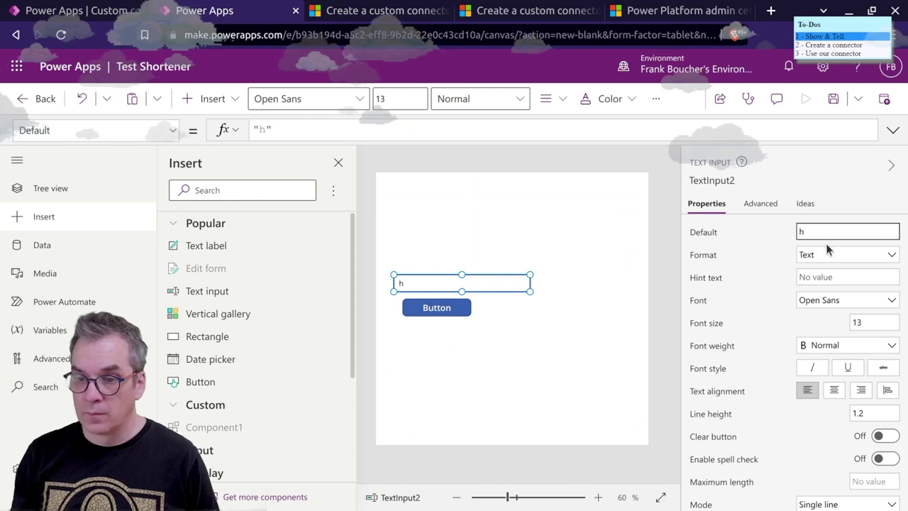
key("ctrl+v")
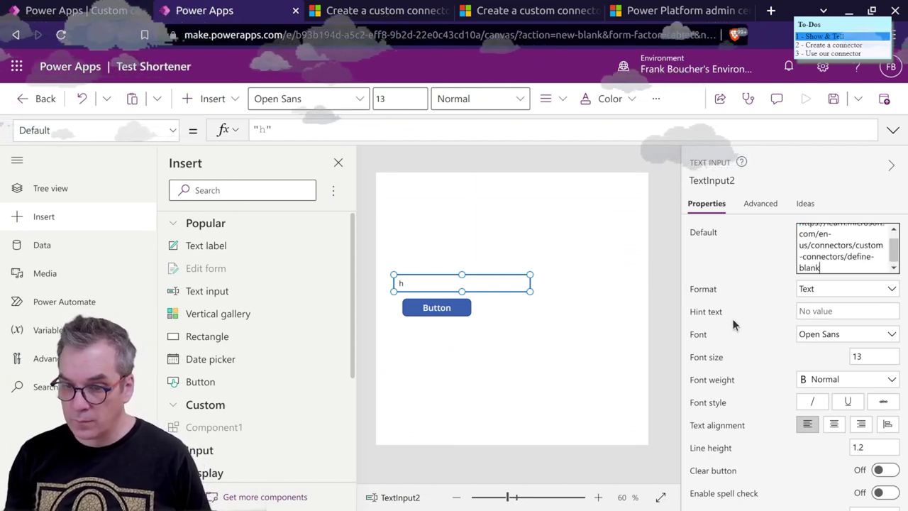
- Look through the text input's general and advanced properties for options relevant to passing its value to the connector
scroll(731, 318, "down", 3)
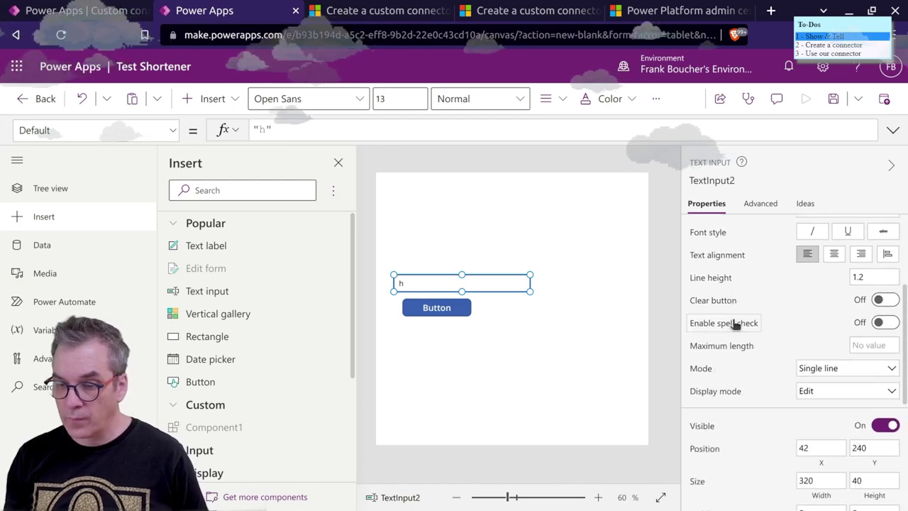
scroll(734, 324, "down", 4)
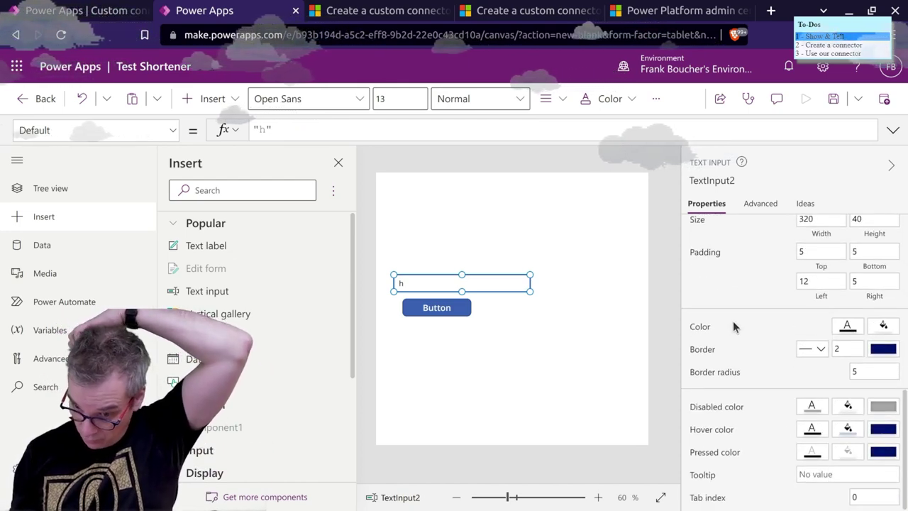
scroll(734, 318, "up", 10)
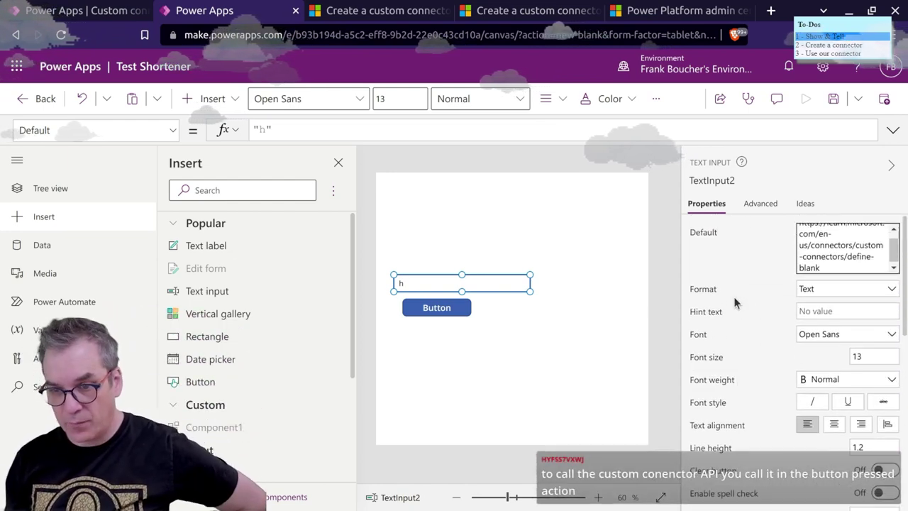
left_click(756, 205)
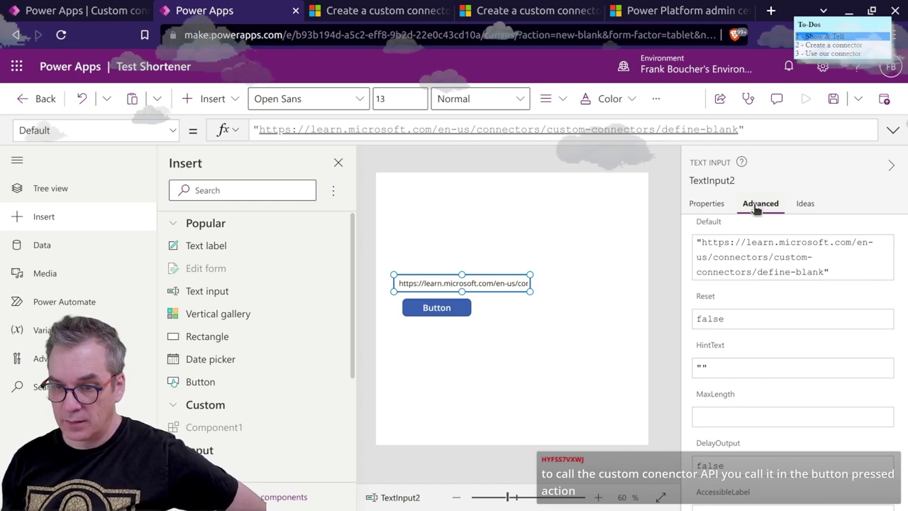
scroll(764, 301, "down", 3)
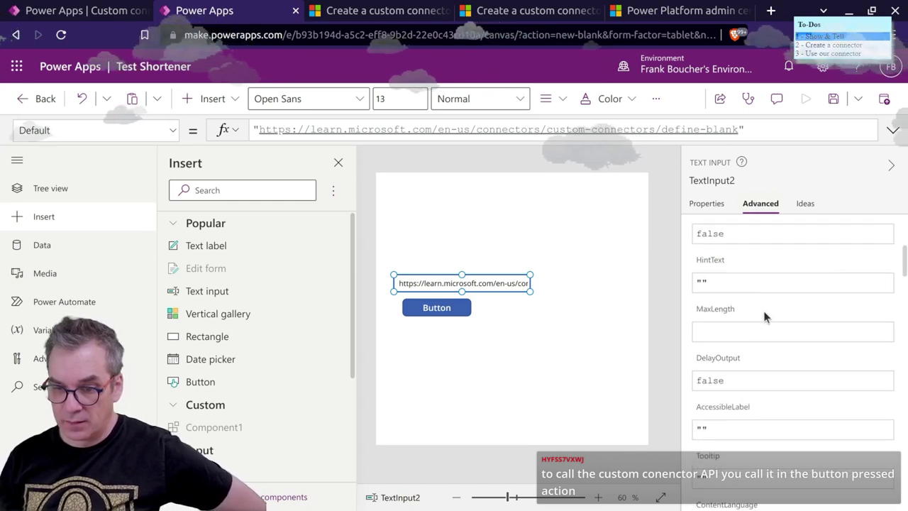
scroll(764, 316, "down", 3)
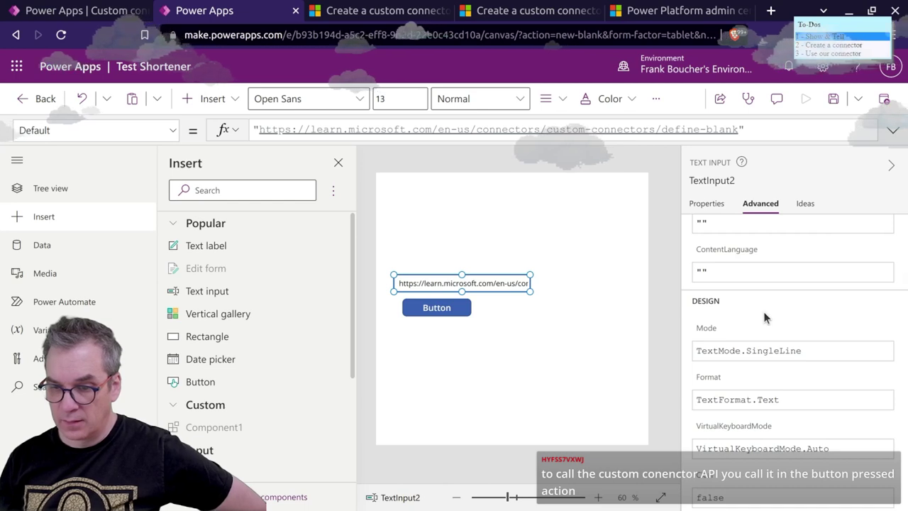
scroll(763, 312, "down", 2)
scroll(763, 311, "down", 4)
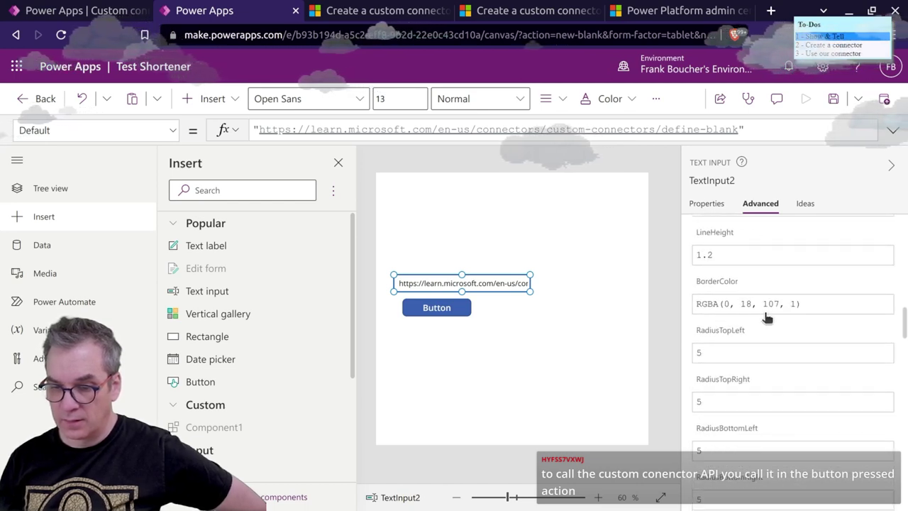
left_click(698, 205)
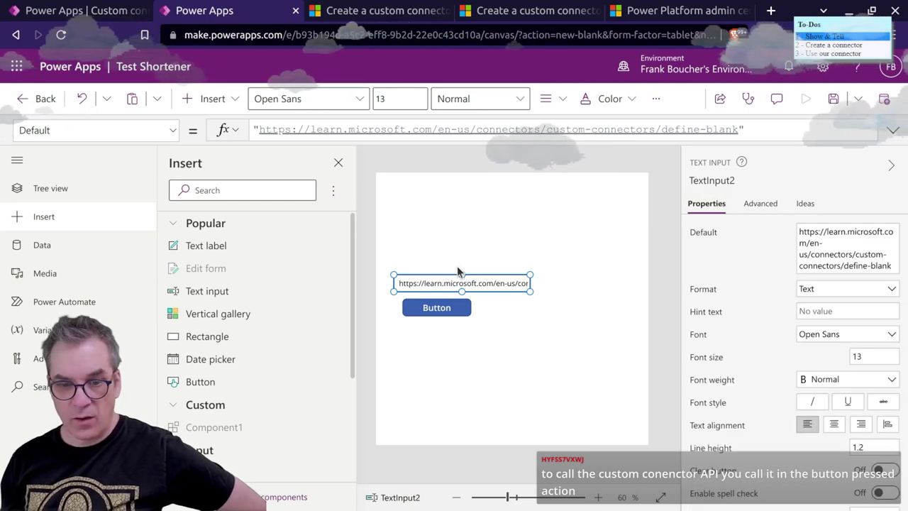
- Examine the button's general properties and display mode options for a way to assign its pressed action
left_click(436, 312)
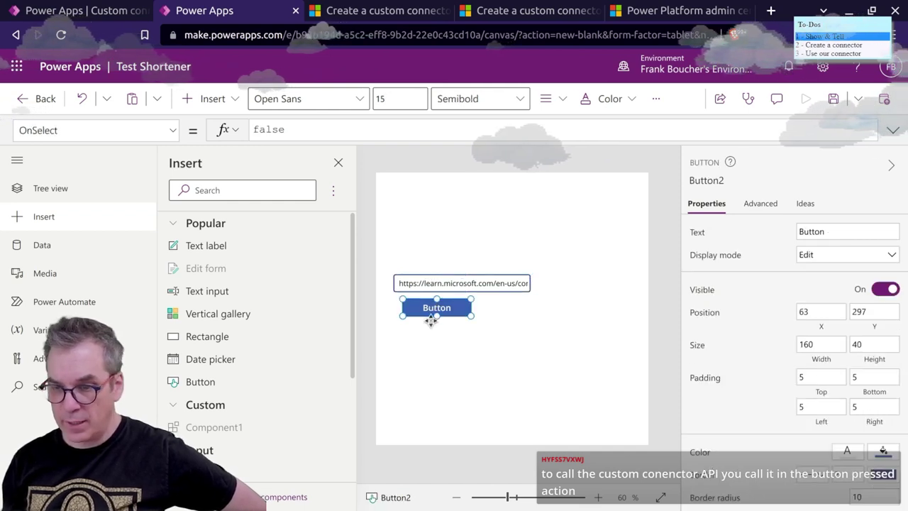
left_click(837, 259)
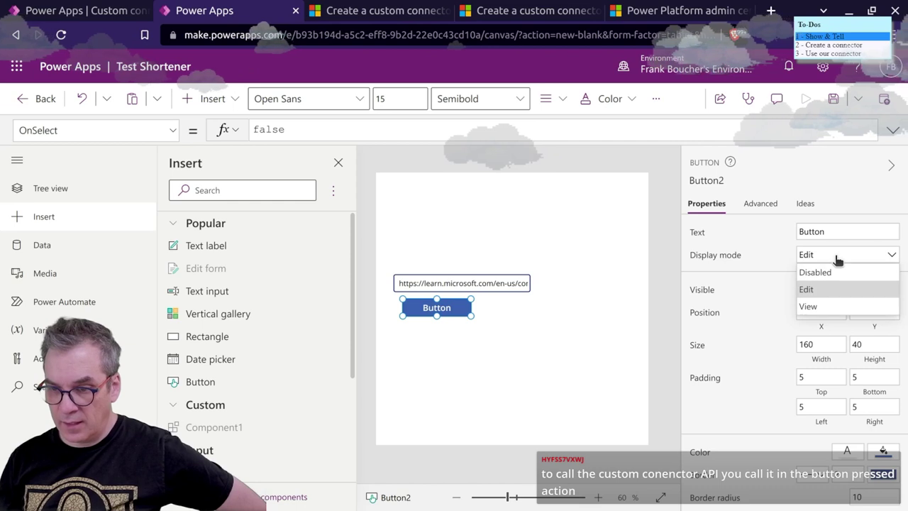
left_click(838, 260)
scroll(765, 322, "down", 5)
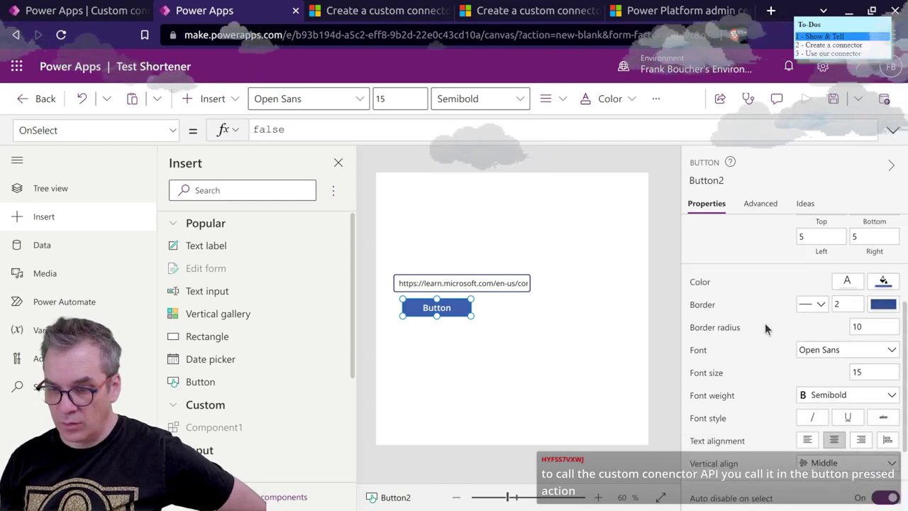
left_click(568, 379)
left_click(458, 313)
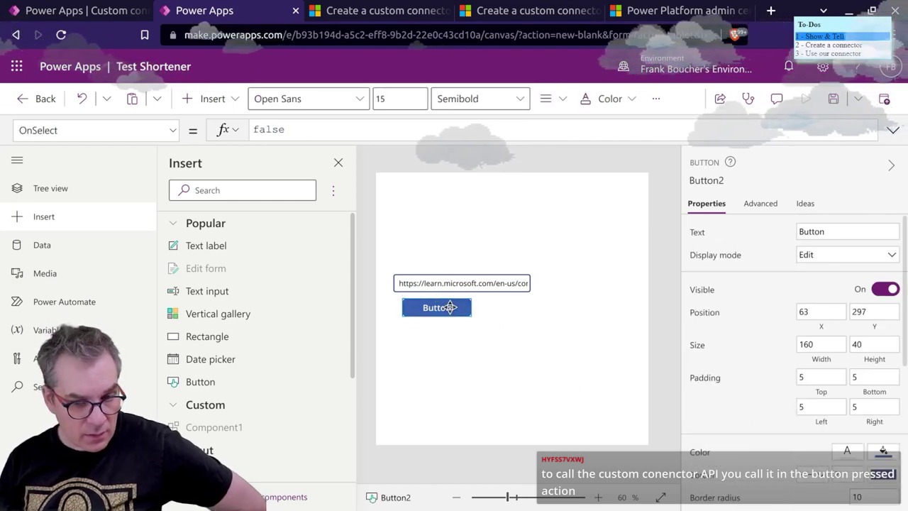
right_click(454, 313)
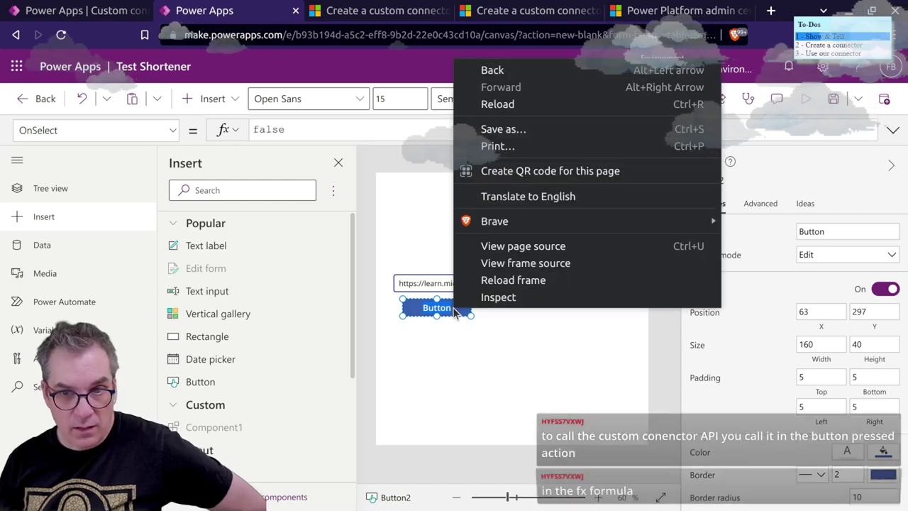
key("Escape")
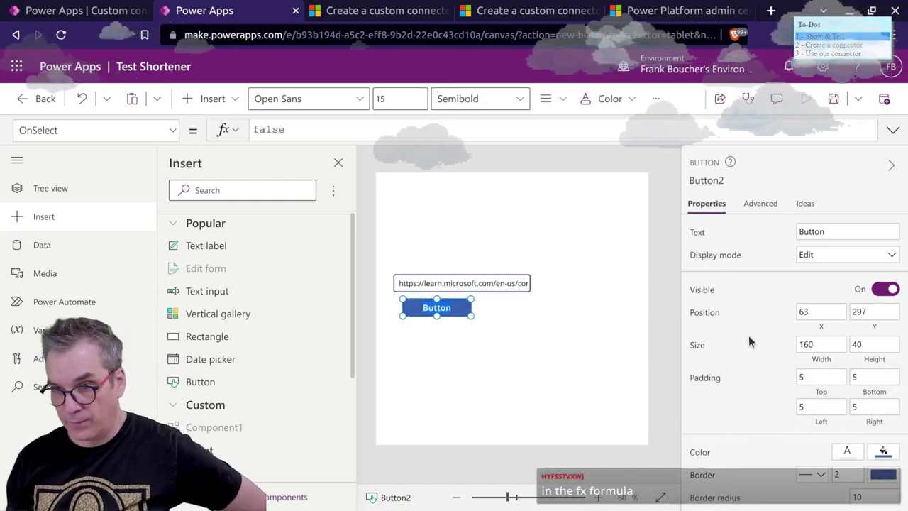
scroll(760, 349, "down", 5)
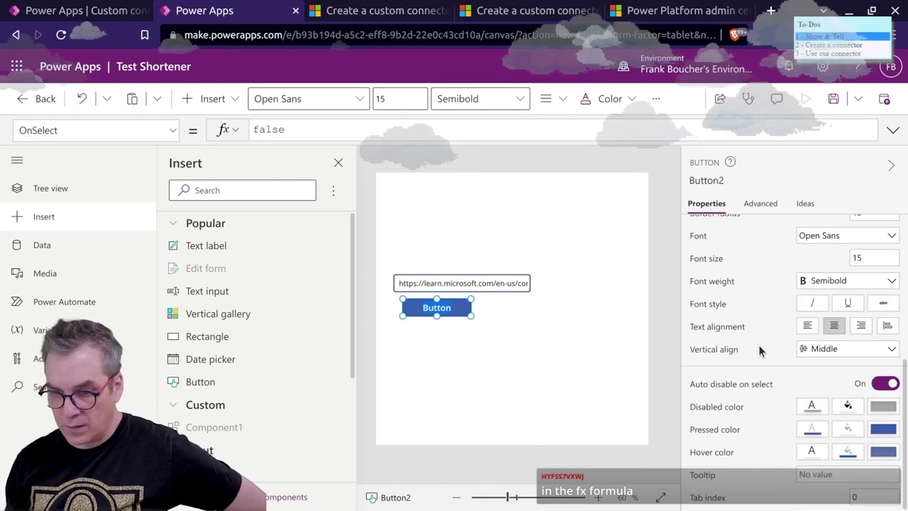
scroll(759, 350, "up", 5)
- Review the button's advanced properties from the OnSelect action through the data and design settings
left_click(762, 203)
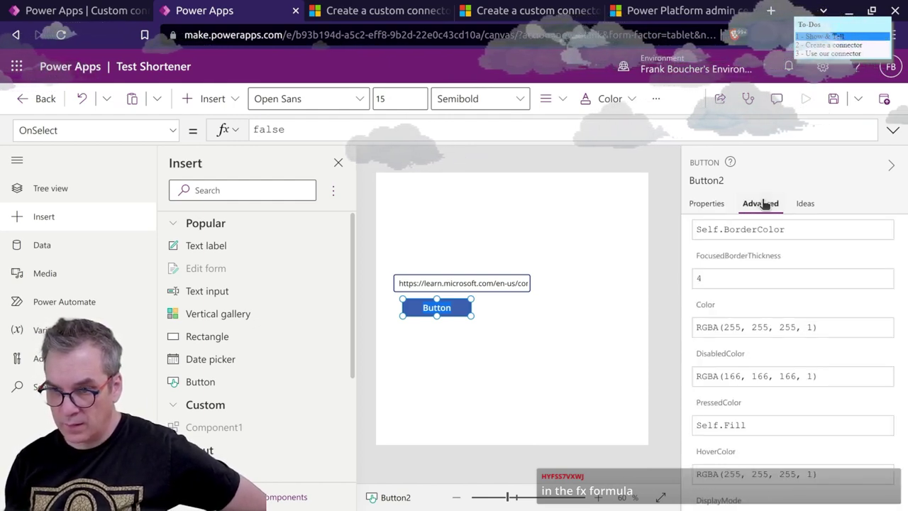
scroll(857, 287, "up", 10)
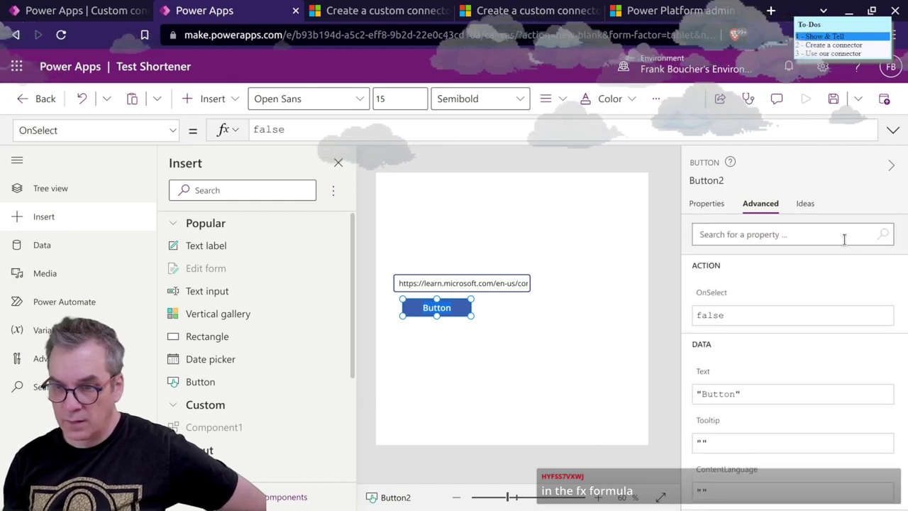
scroll(833, 348, "down", 3)
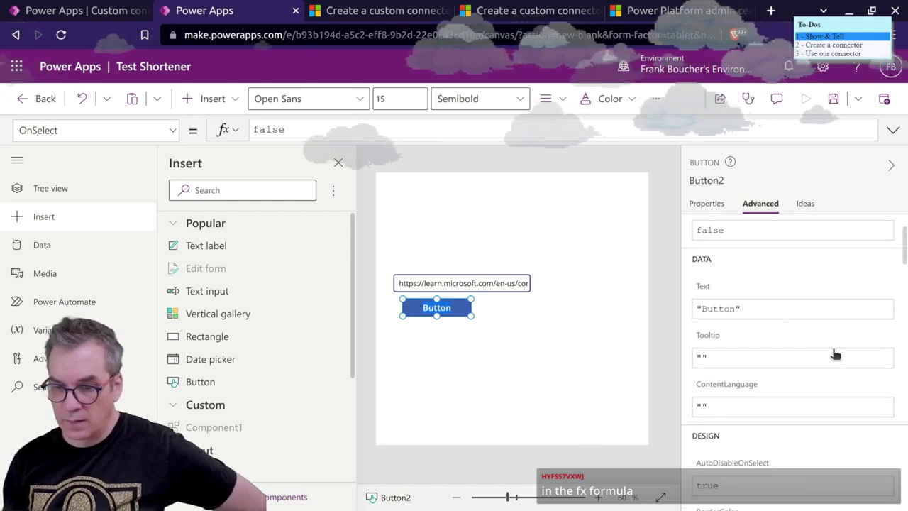
scroll(831, 365, "down", 2)
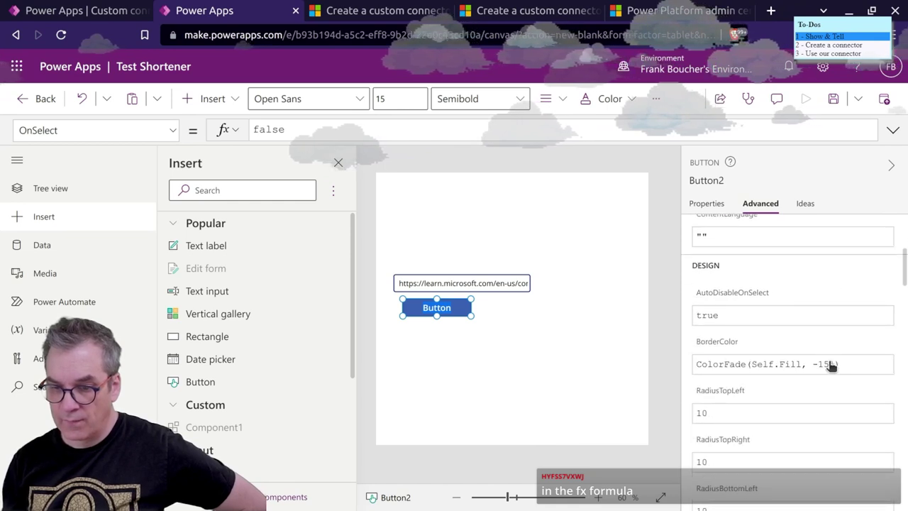
scroll(831, 365, "down", 4)
scroll(831, 365, "down", 5)
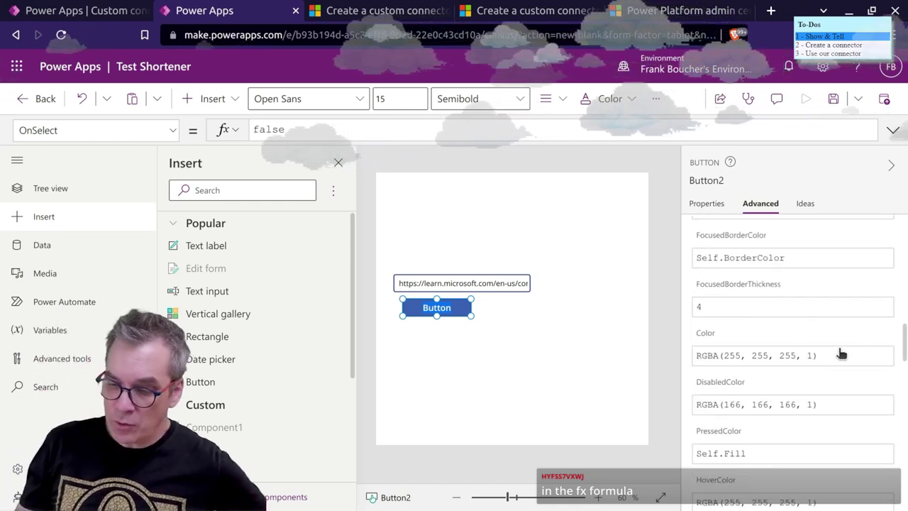
- Look through the rest of the button's advanced properties and search them for "fx"
scroll(838, 358, "down", 4)
scroll(825, 366, "down", 4)
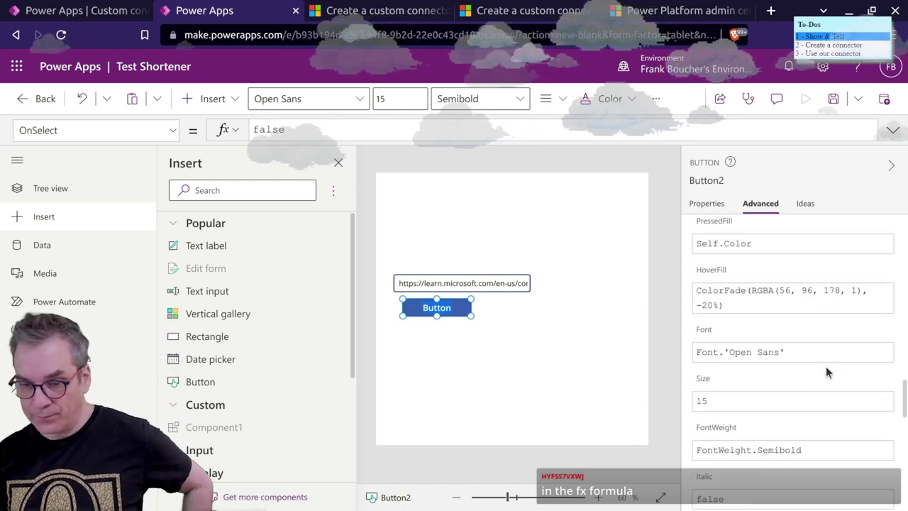
scroll(872, 372, "down", 4)
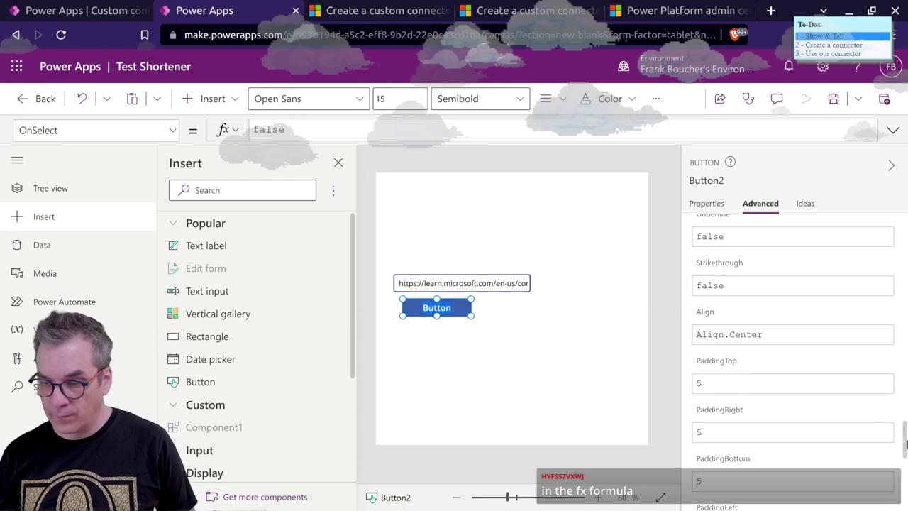
left_click_drag(904, 443, 904, 230)
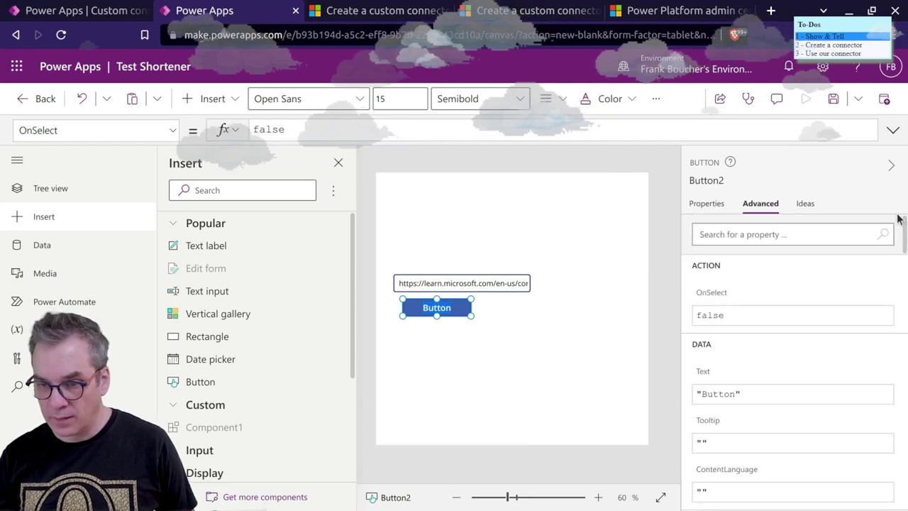
left_click(765, 243)
type("fx")
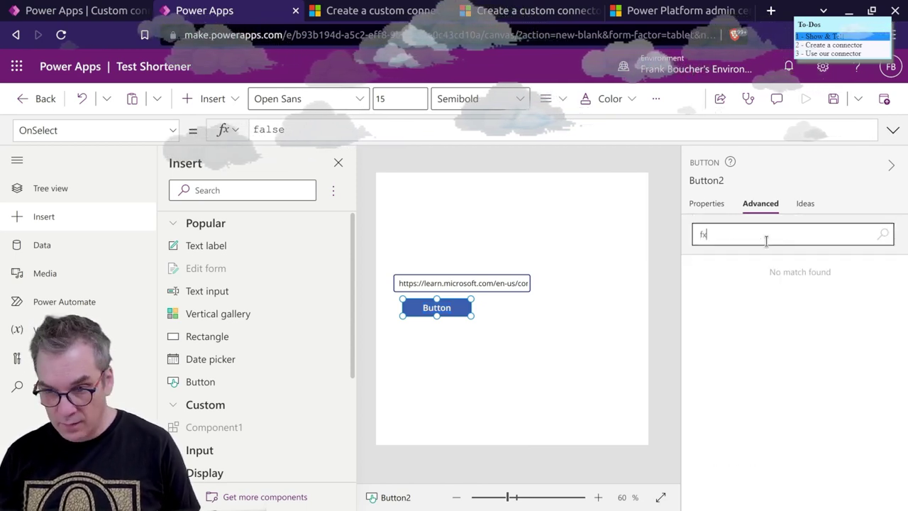
key("BackSpace")
key("BackSpace")
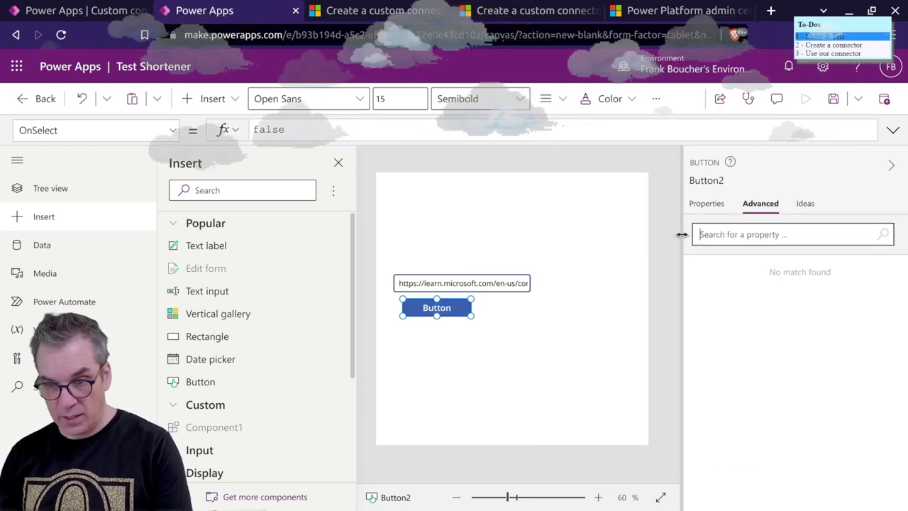
- Compare the button's general properties with its advanced action and data settings to find where a formula can be assigned
left_click(700, 204)
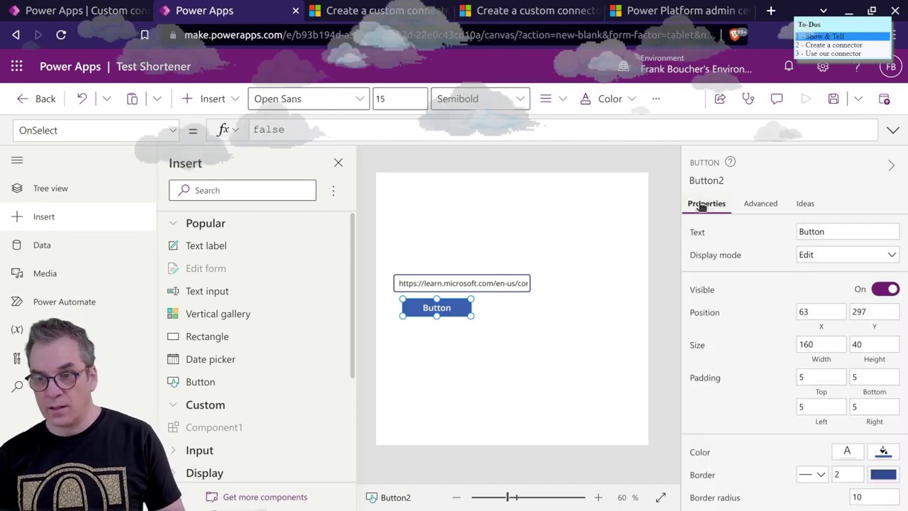
left_click(749, 204)
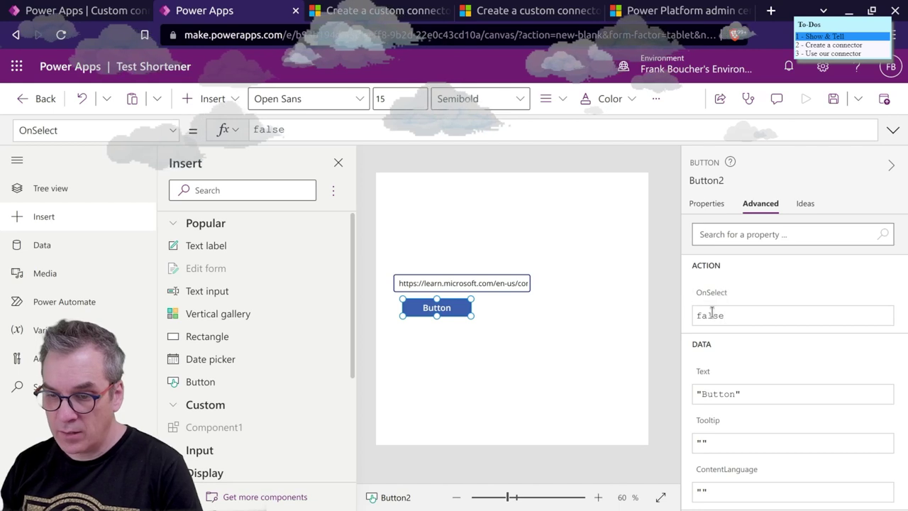
scroll(759, 409, "down", 5)
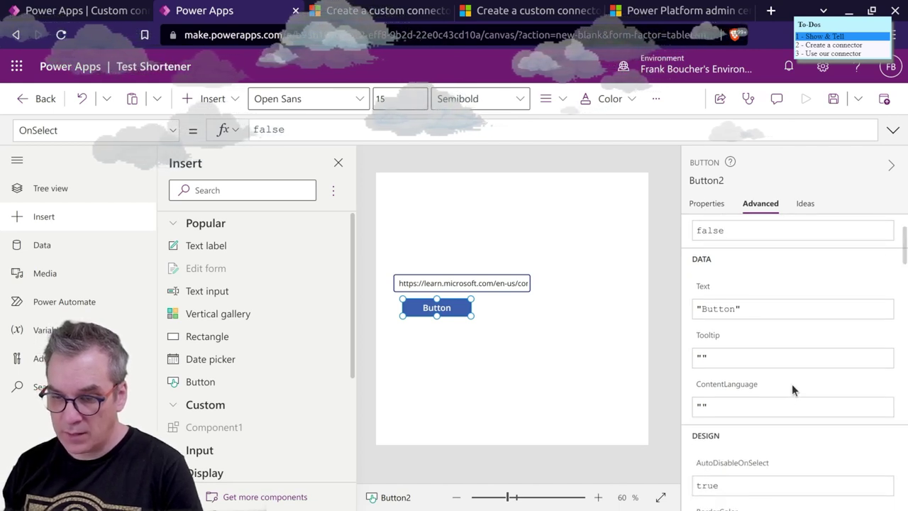
scroll(795, 355, "up", 5)
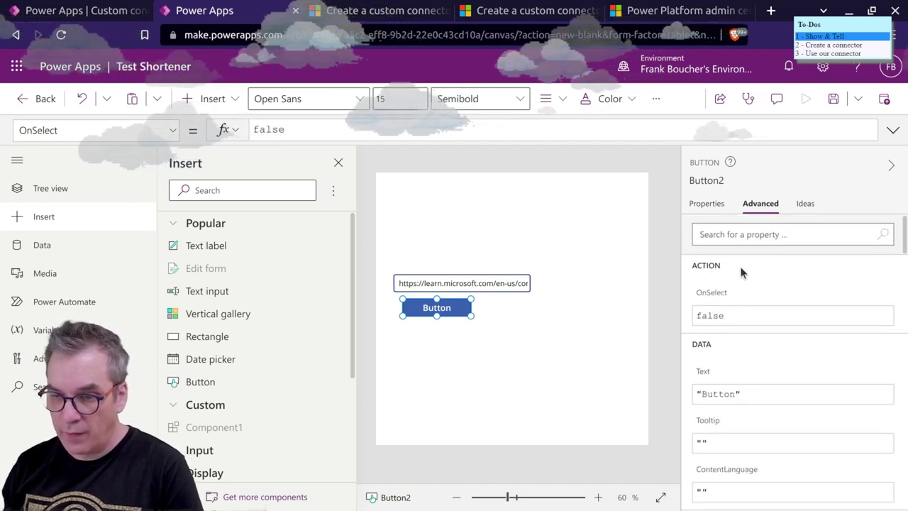
left_click(703, 203)
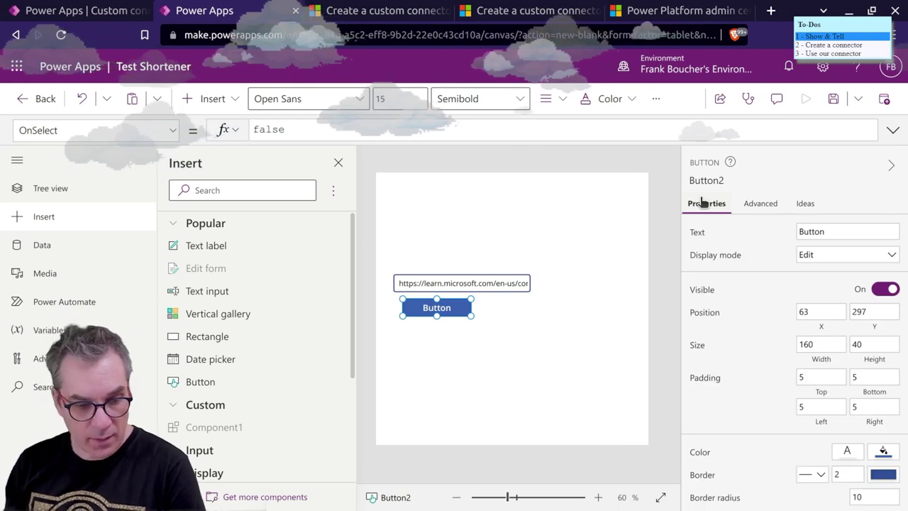
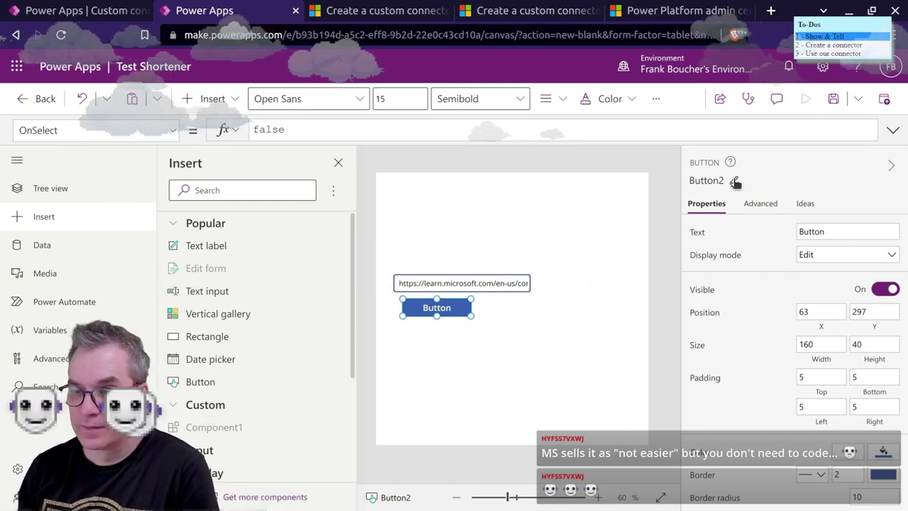
- Check the text input's control name, leaving it unedited
left_click(494, 283)
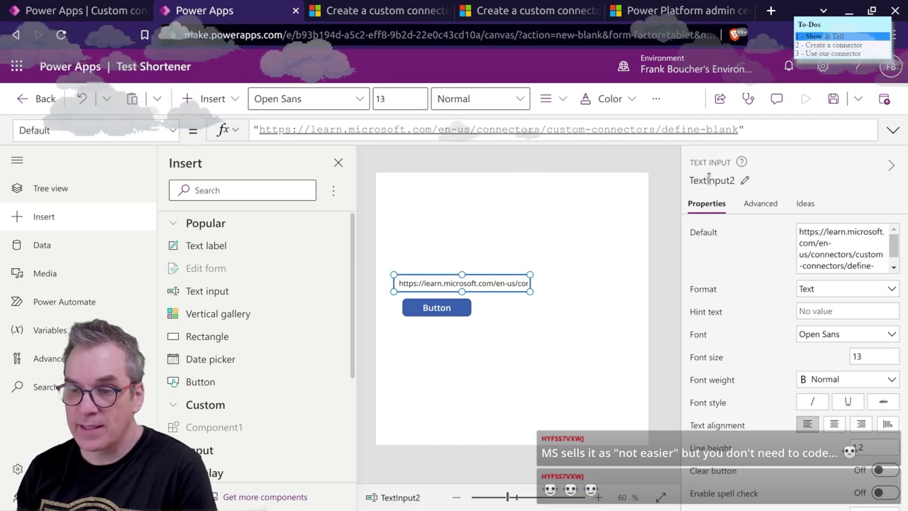
left_click(729, 180)
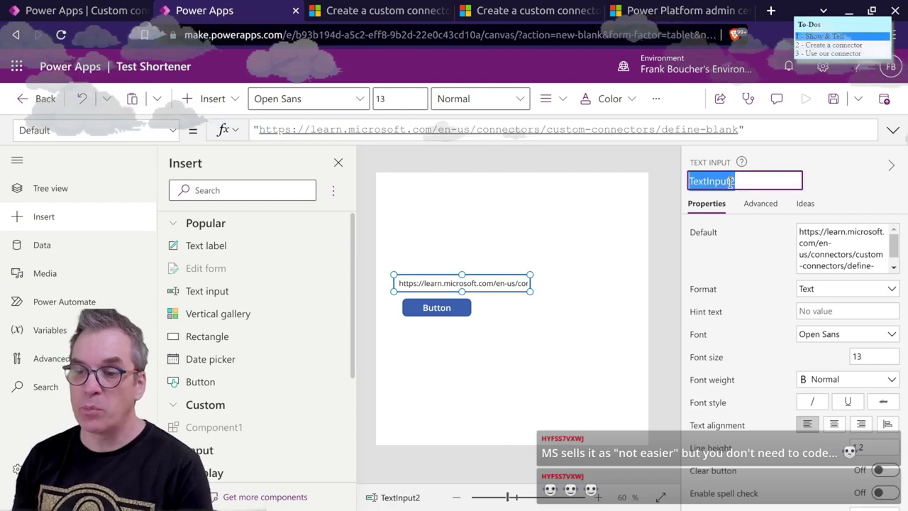
left_click(667, 218)
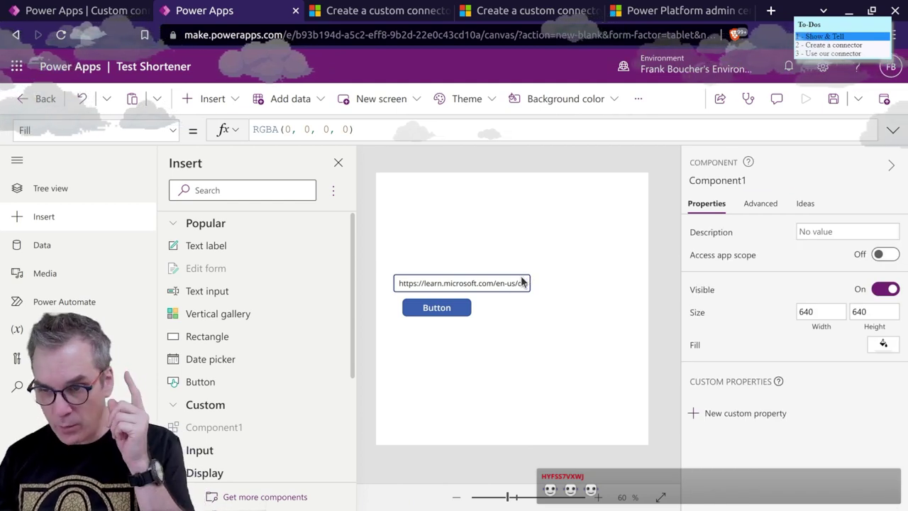
- Examine the button's general properties from text and display mode down to the pressed and hover colors
left_click(457, 306)
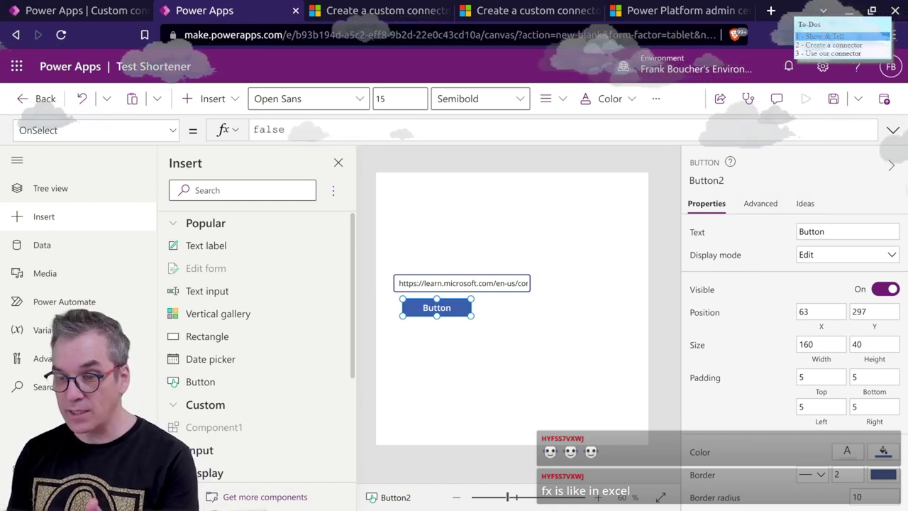
scroll(750, 287, "down", 5)
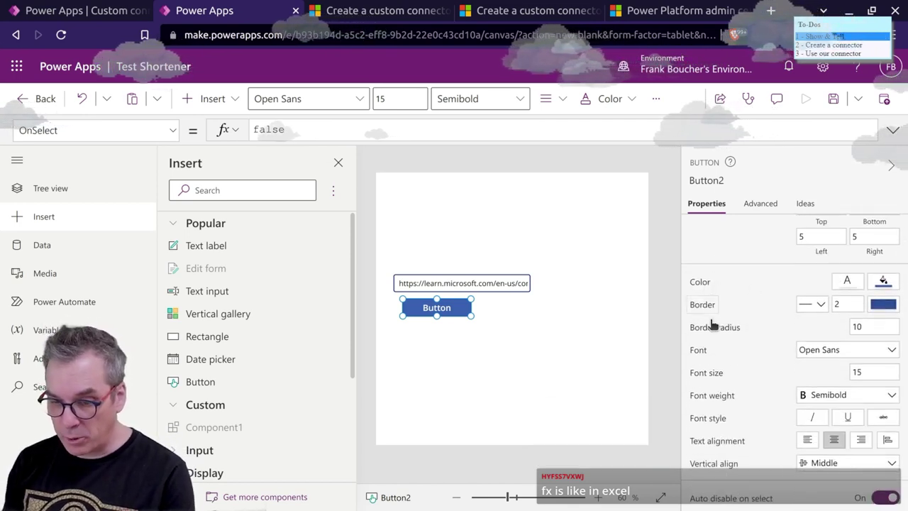
scroll(713, 326, "down", 3)
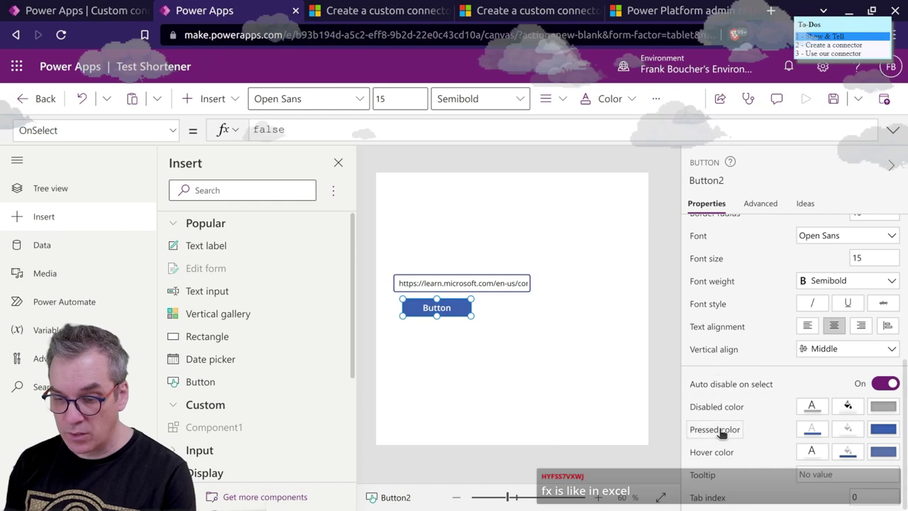
scroll(725, 388, "up", 8)
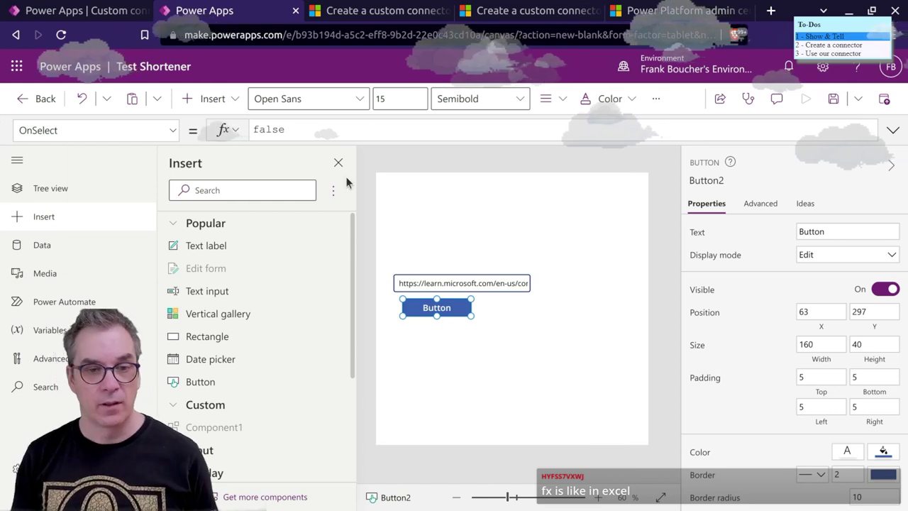
- Inspect the button's OnSelect formula and browse its complete list of formula properties for a pressed action
left_click(302, 128)
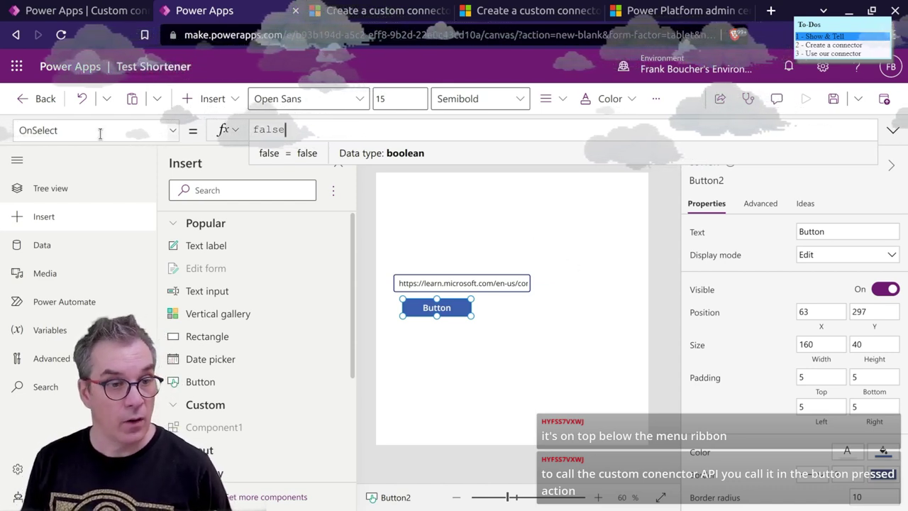
left_click(173, 132)
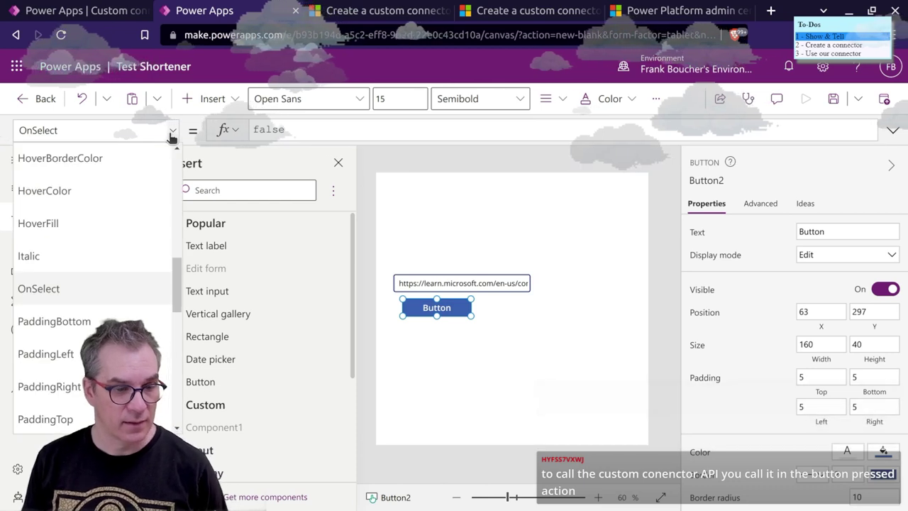
left_click_drag(178, 288, 180, 243)
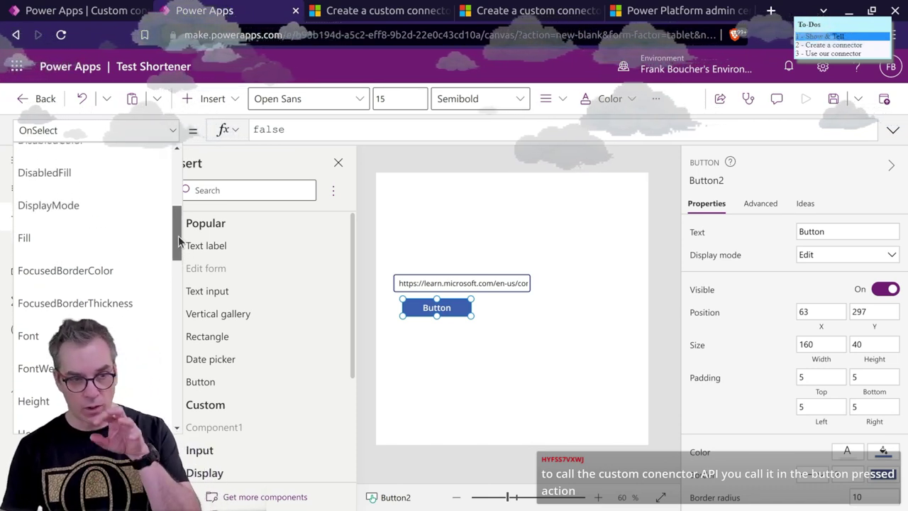
left_click_drag(180, 243, 172, 212)
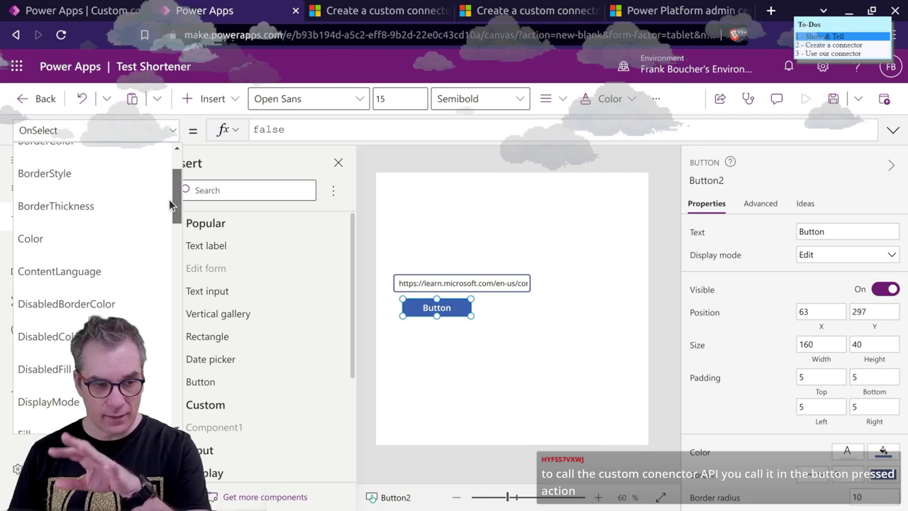
scroll(170, 204, "up", 1)
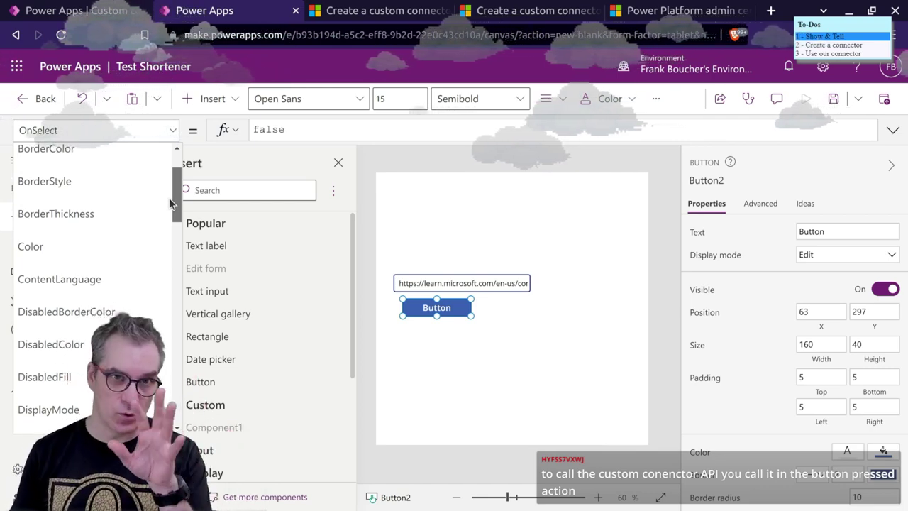
scroll(167, 205, "down", 1)
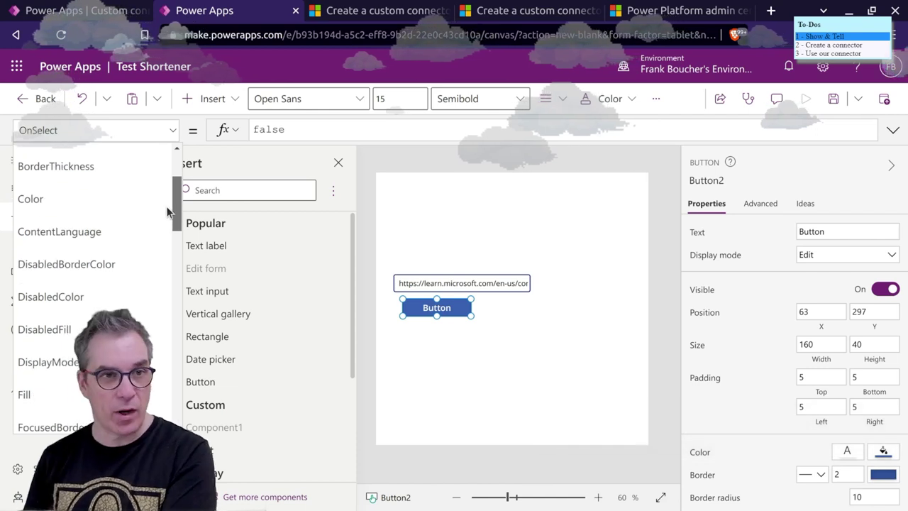
scroll(166, 202, "up", 2)
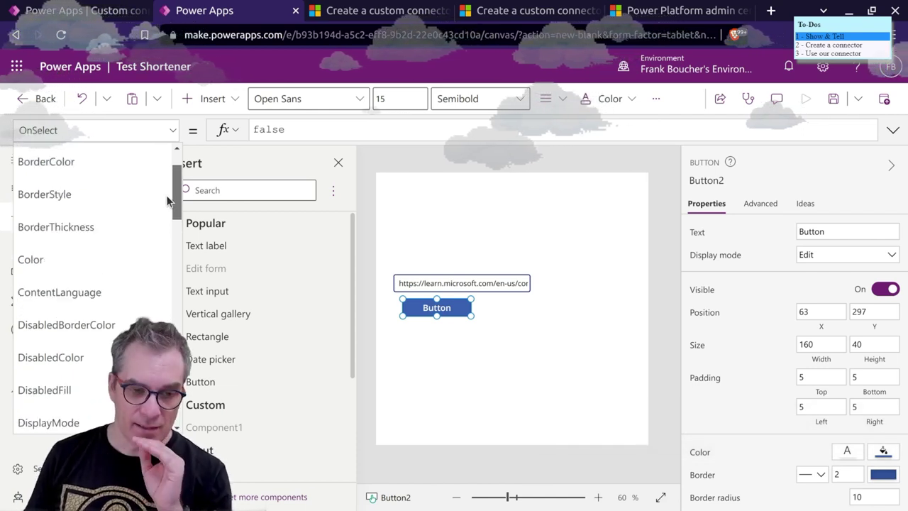
scroll(167, 191, "up", 2)
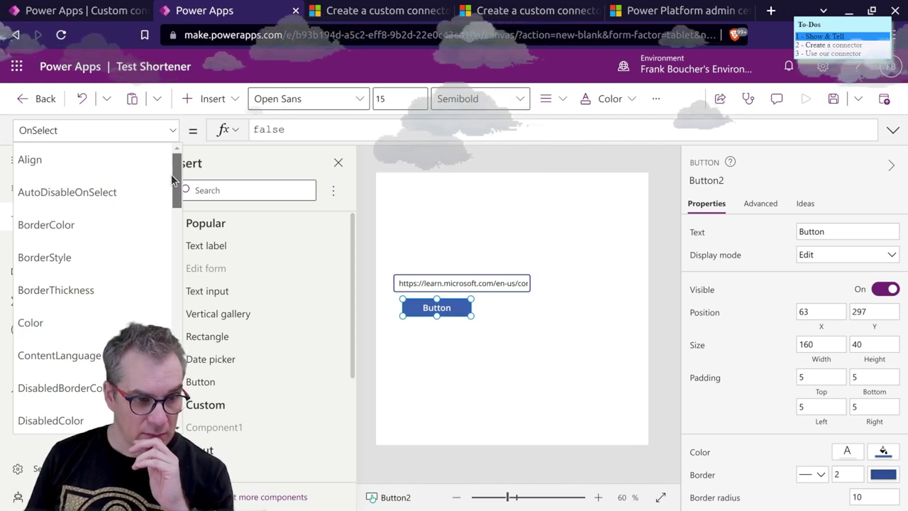
scroll(171, 175, "down", 1)
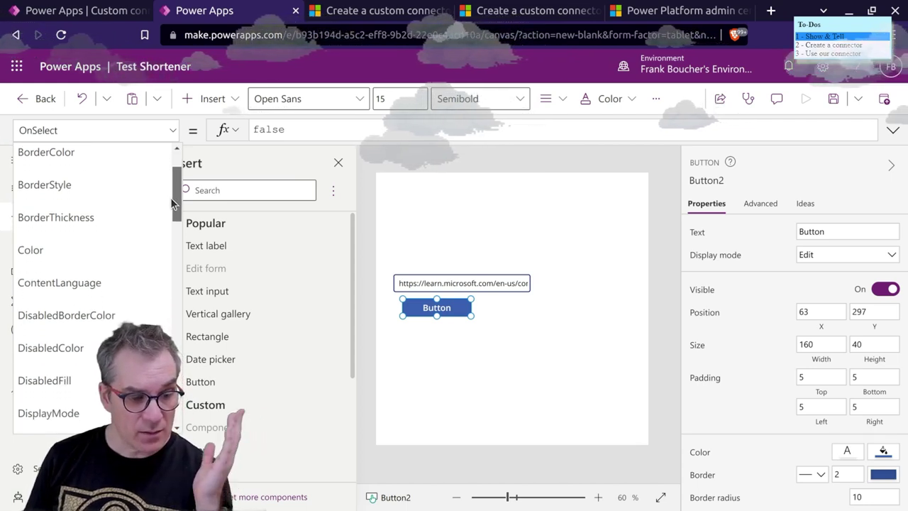
left_click_drag(171, 204, 178, 177)
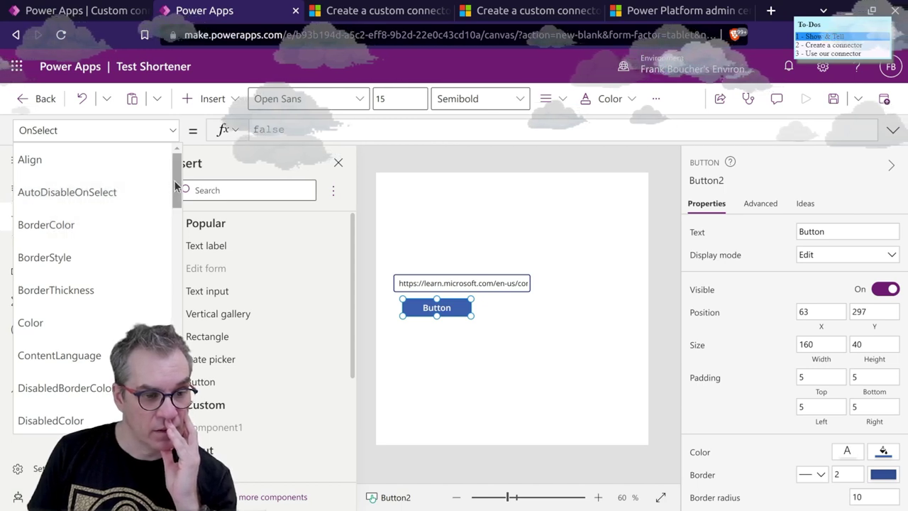
left_click_drag(175, 180, 202, 404)
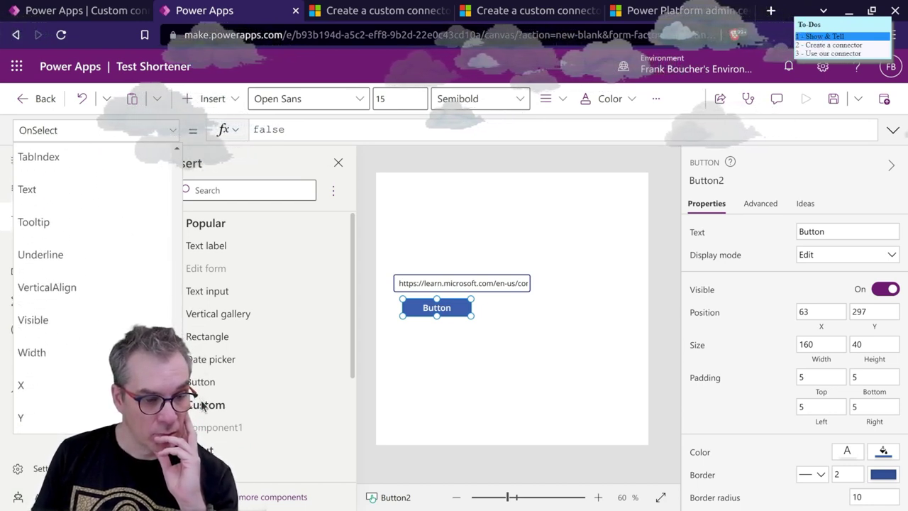
left_click(474, 404)
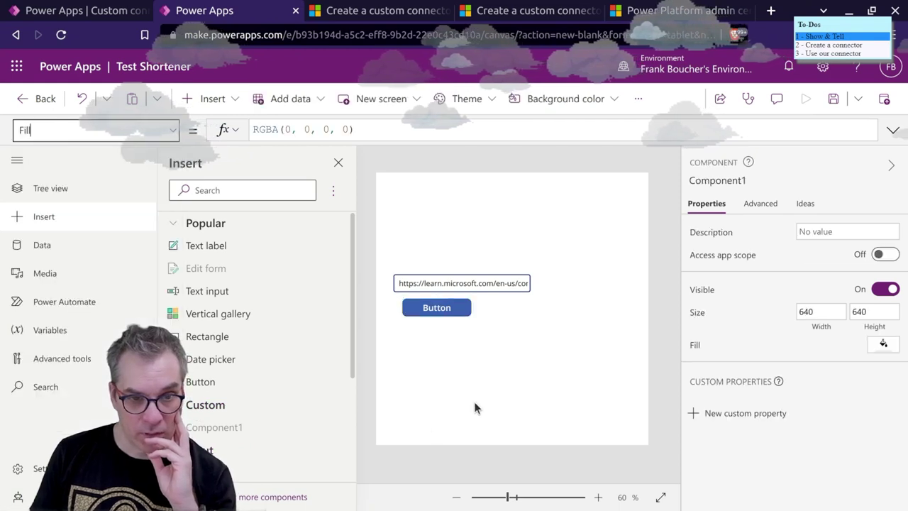
- Search the component's formula properties for a button event, trying "On", "bu" and "press"
left_click(149, 130)
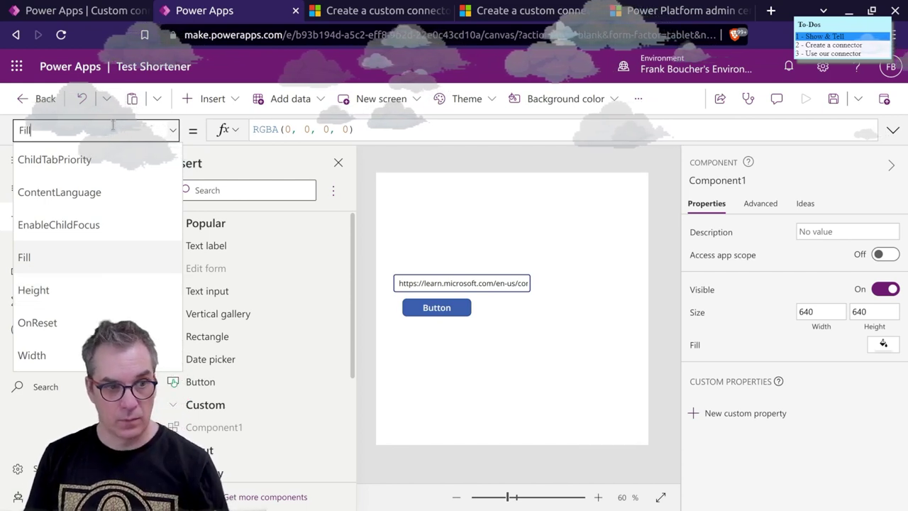
key("BackSpace")
key("BackSpace")
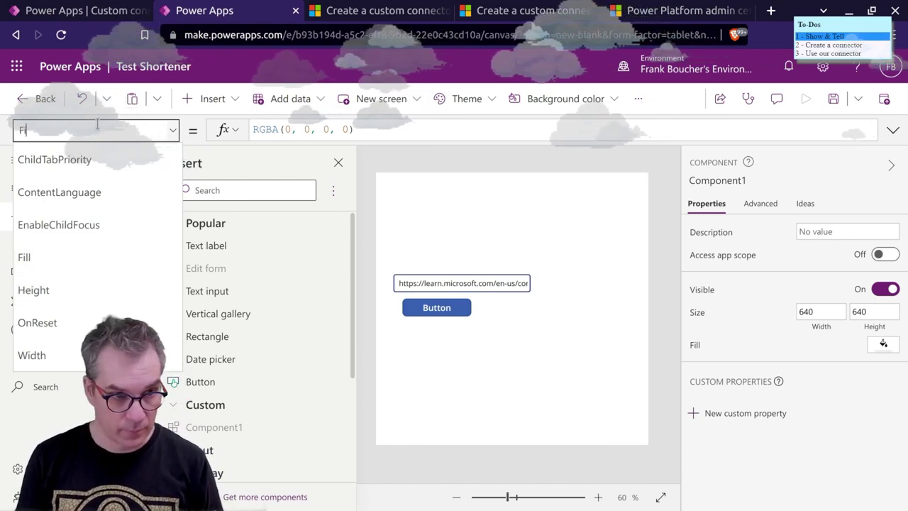
key("BackSpace")
key("BackSpace")
type("OnReset")
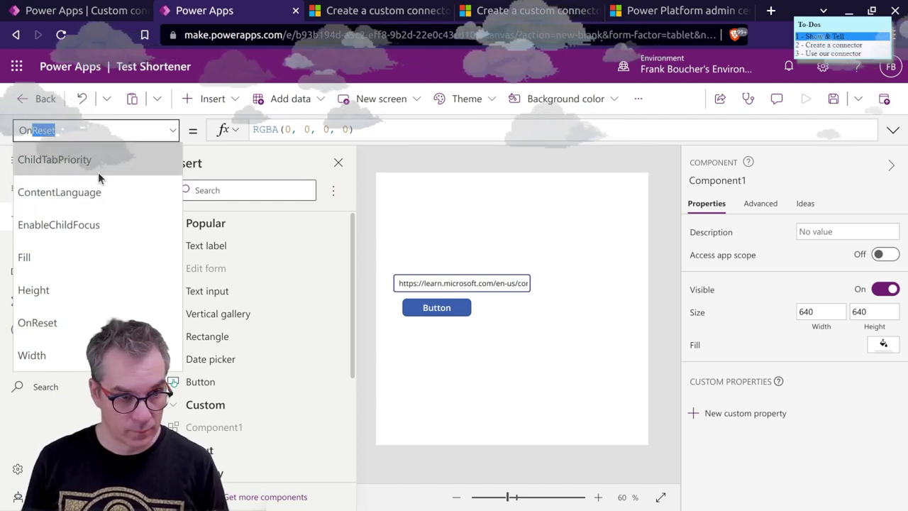
key("BackSpace")
key("BackSpace")
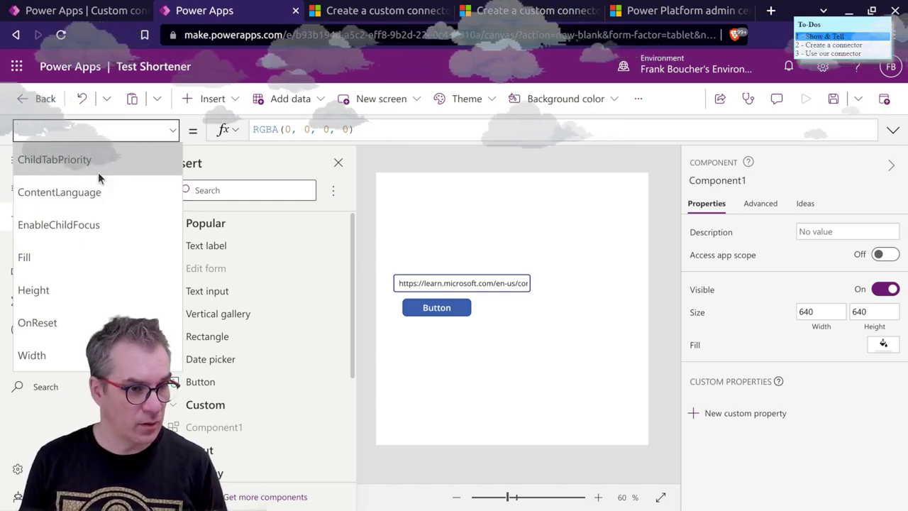
type("bu")
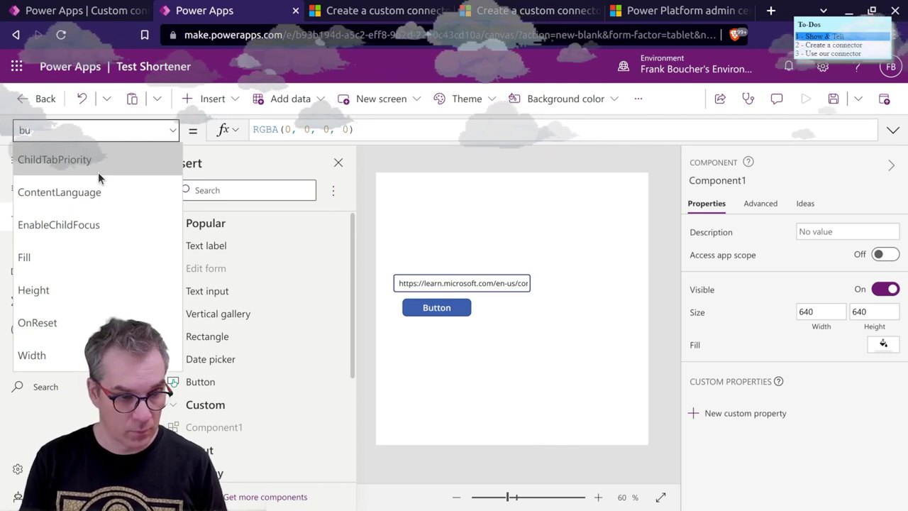
key("BackSpace")
key("BackSpace")
type("press")
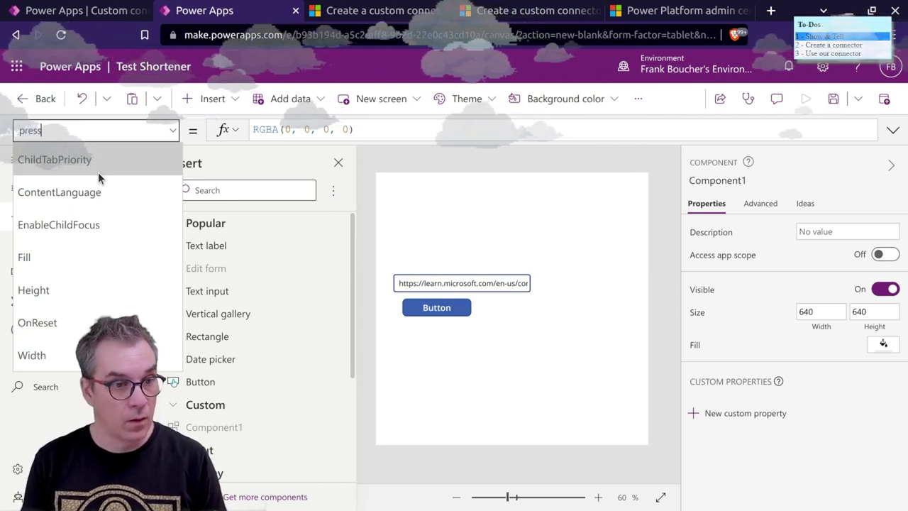
key("BackSpace")
key("BackSpace")
key("BackSpace")
key("BackSpace")
key("BackSpace")
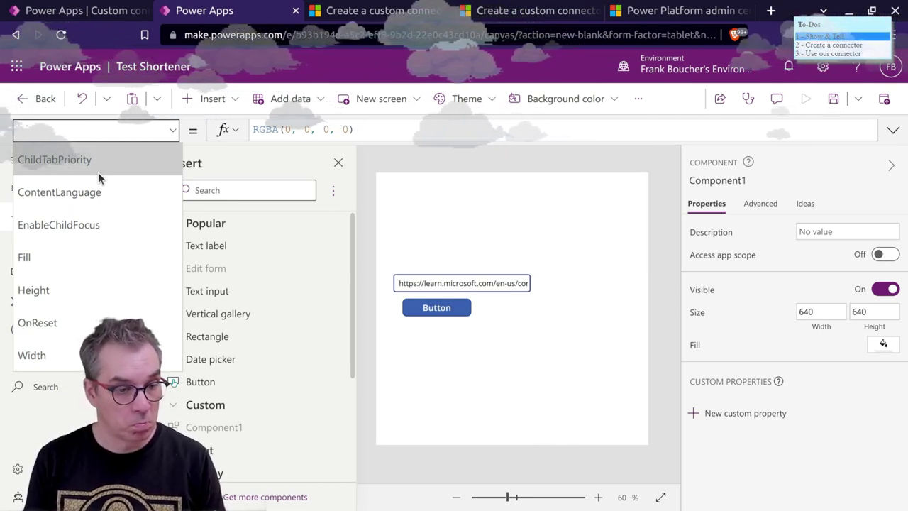
- Try to switch the component's formula property to OnSelect
type("On")
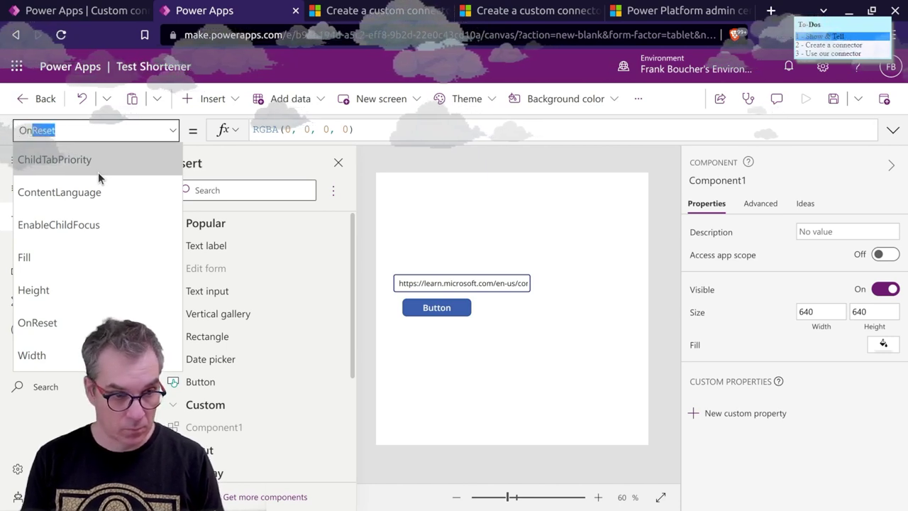
type("s")
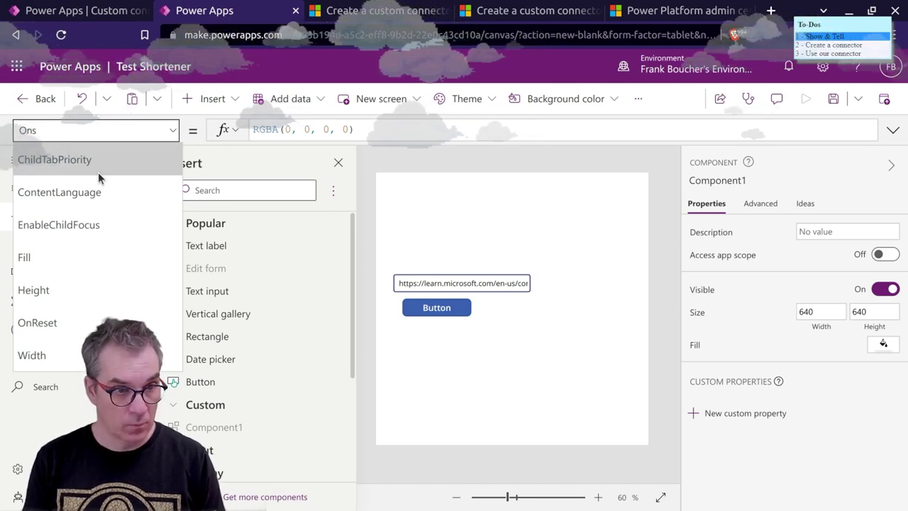
key("BackSpace")
type("Se")
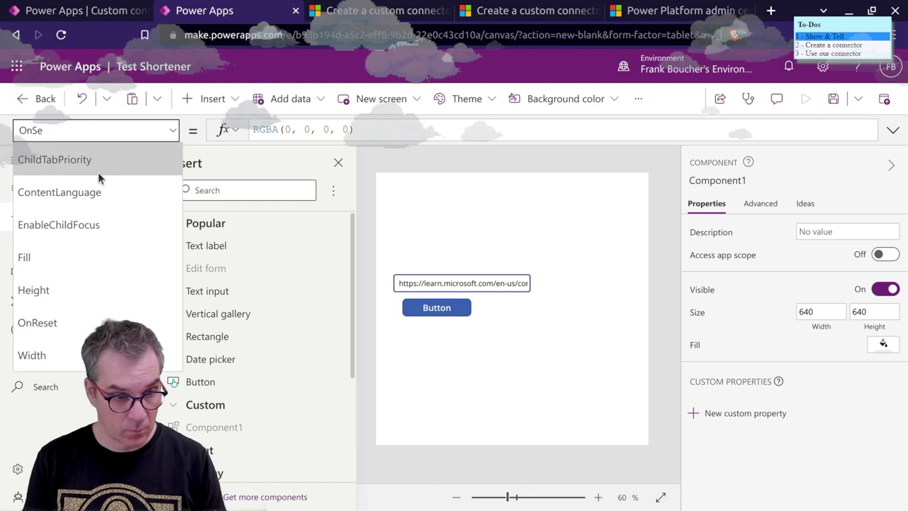
key("Return")
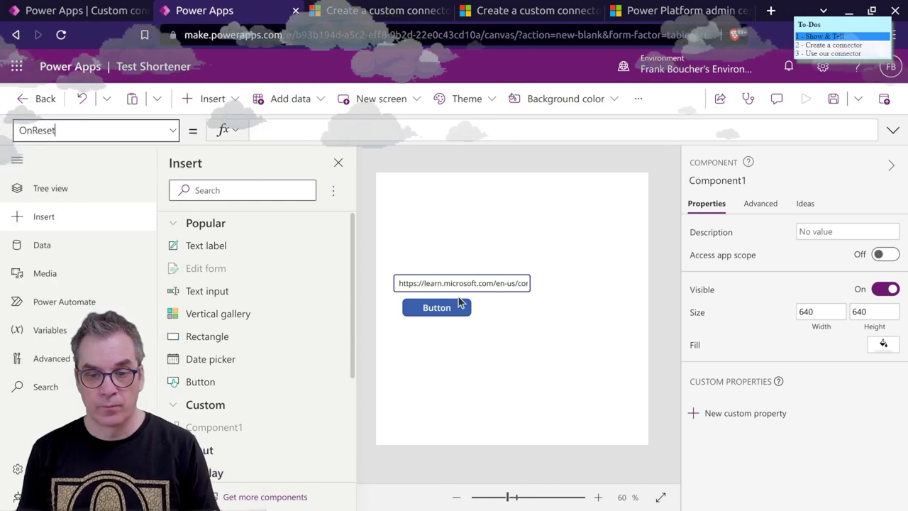
- Select the button on the canvas, show its advanced properties and clear its OnSelect formula
left_click(459, 303)
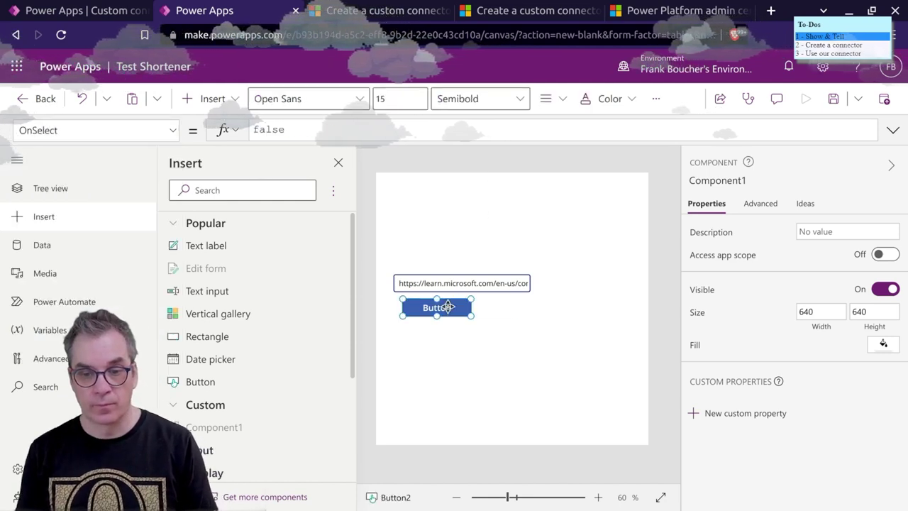
left_click(532, 170)
left_click(463, 307)
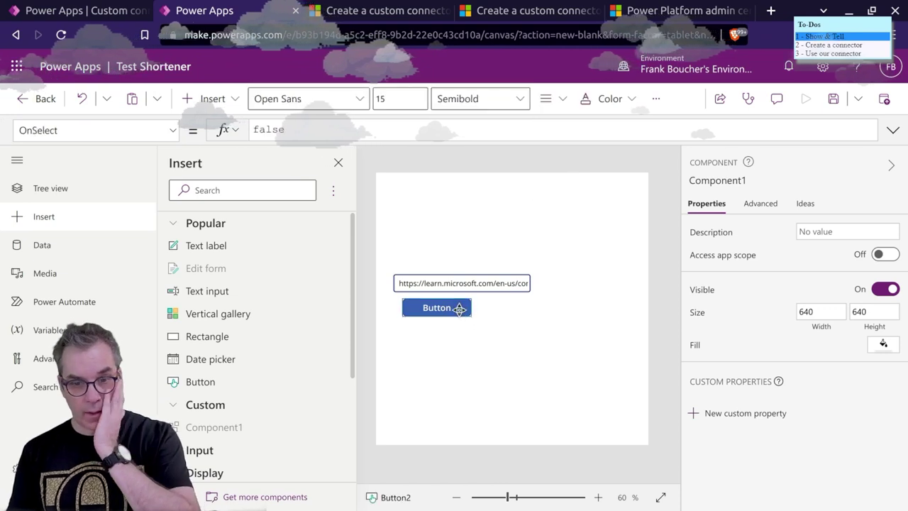
left_click(771, 205)
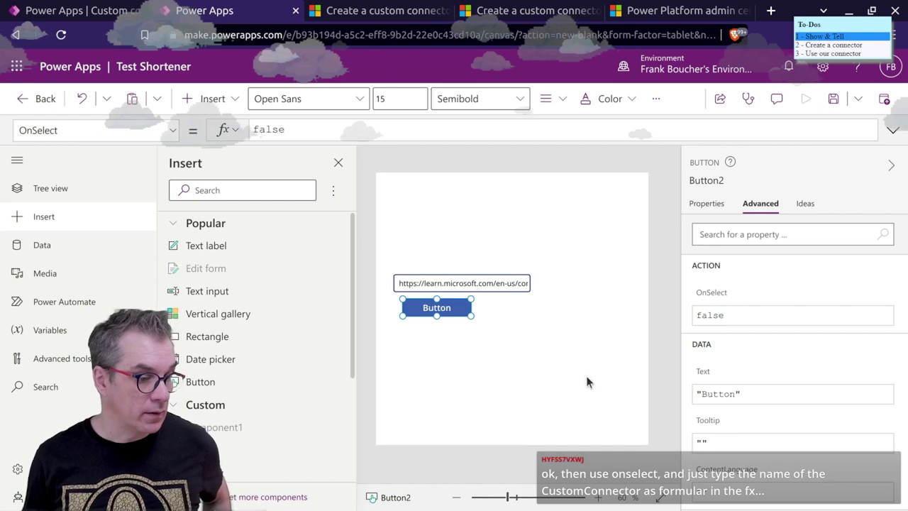
mouse_move(0, 312)
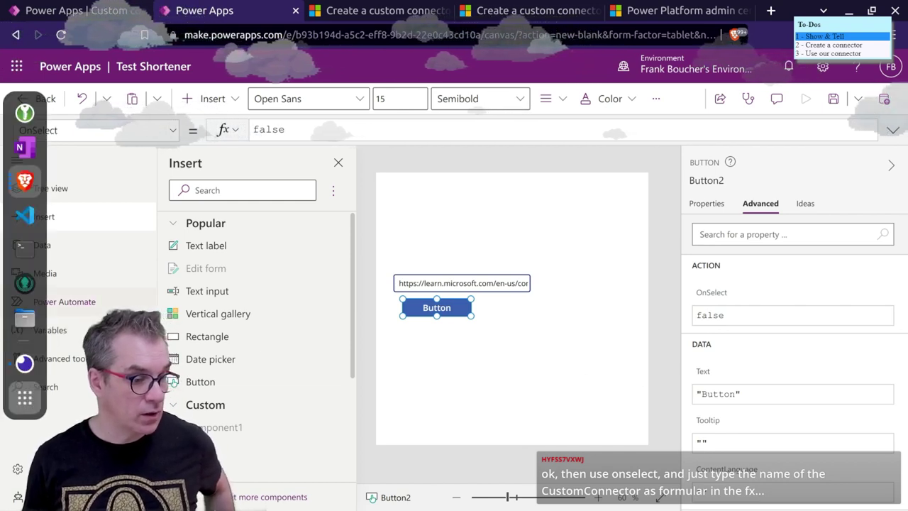
left_click(334, 129)
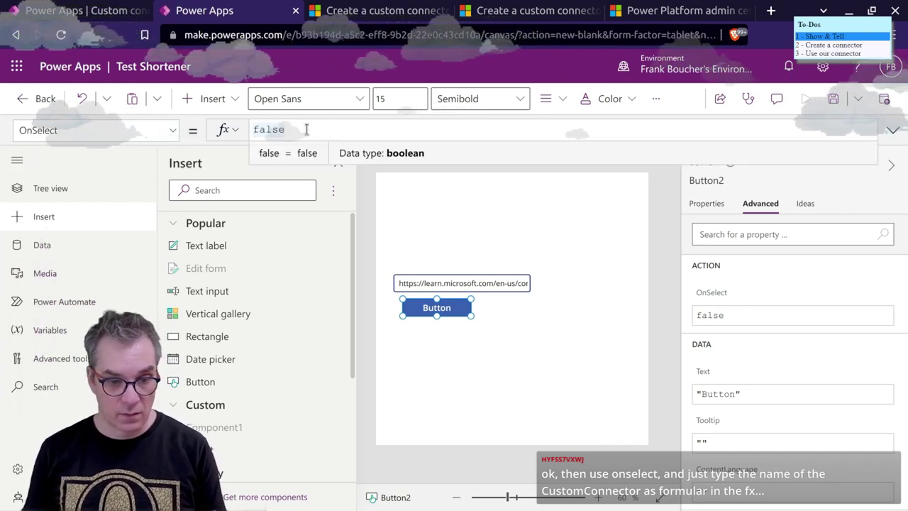
type("l")
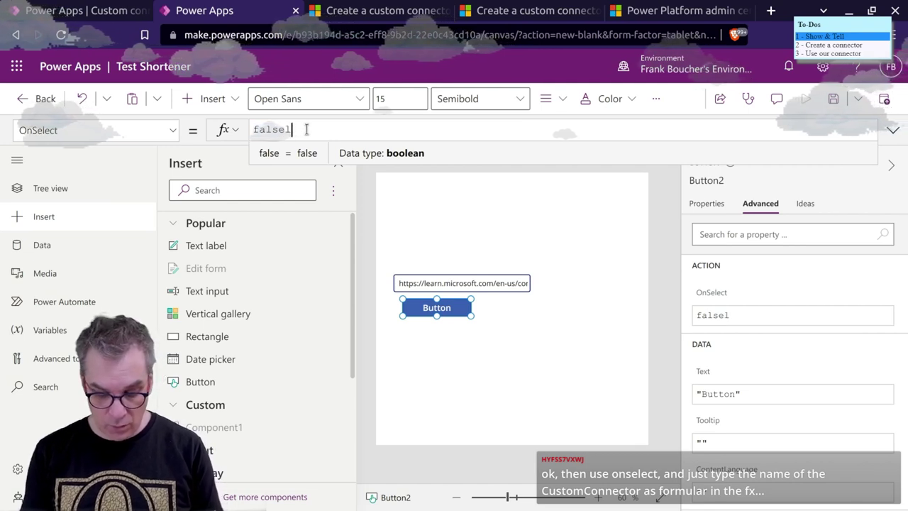
type("o")
key("BackSpace")
key("BackSpace")
key("BackSpace")
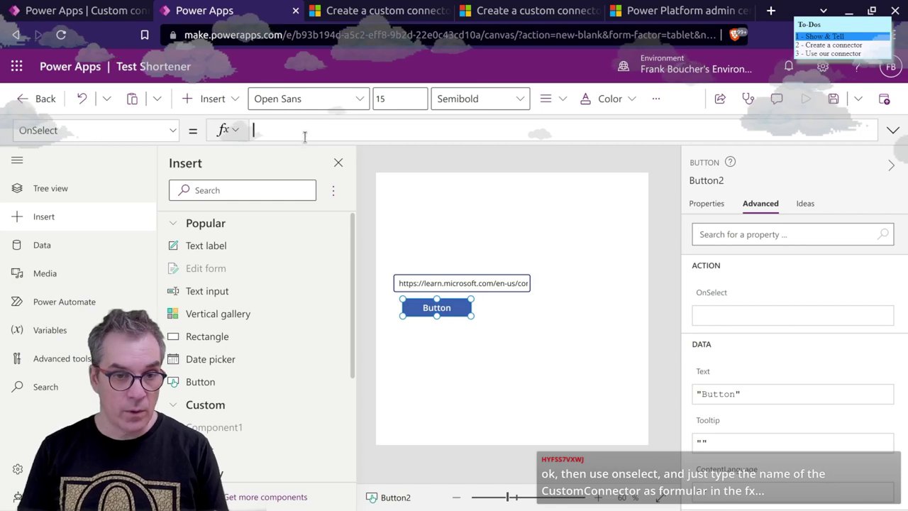
- Start the button's OnSelect formula with a call to lowcodeShortener.UrlCreate, after checking the available function categories
left_click(227, 130)
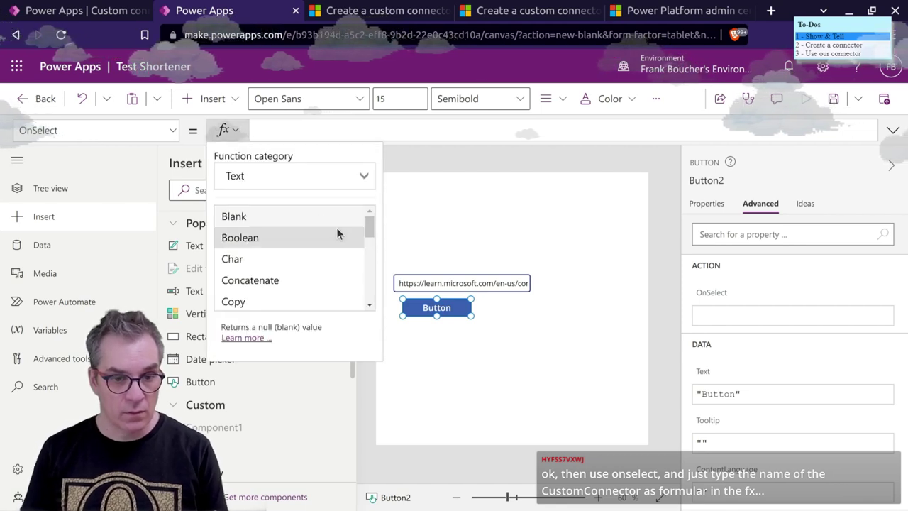
left_click_drag(372, 225, 370, 185)
left_click(363, 176)
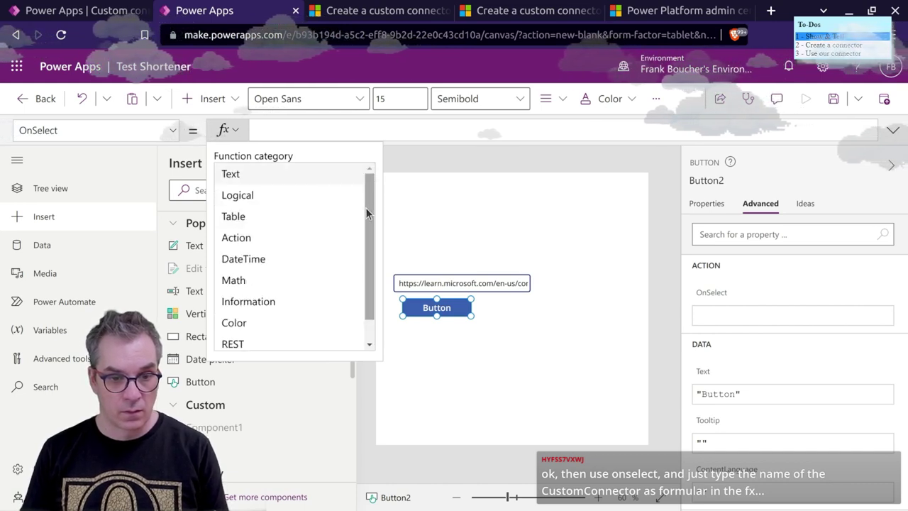
scroll(332, 248, "down", 1)
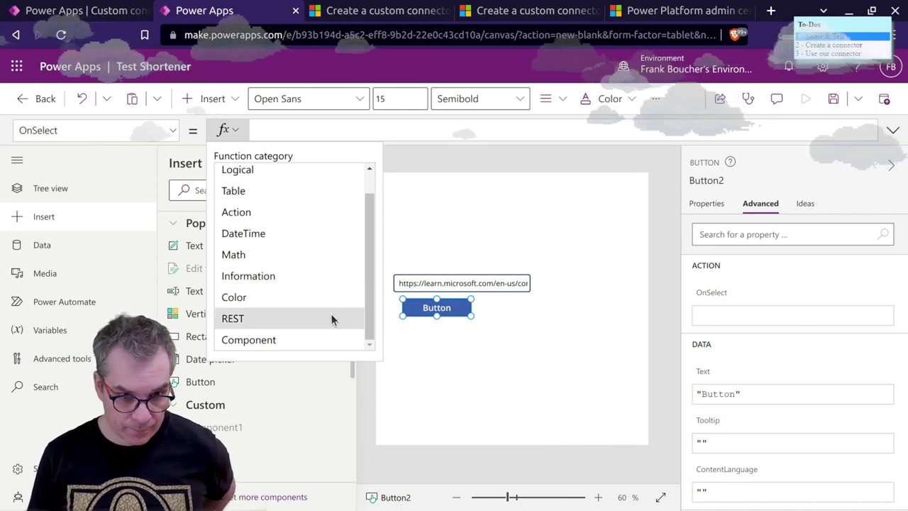
left_click_drag(367, 301, 364, 278)
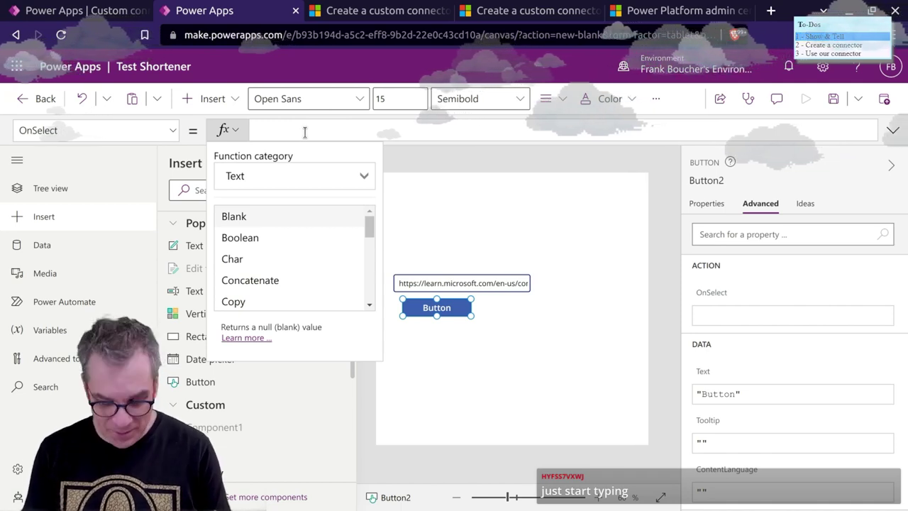
type("lowco")
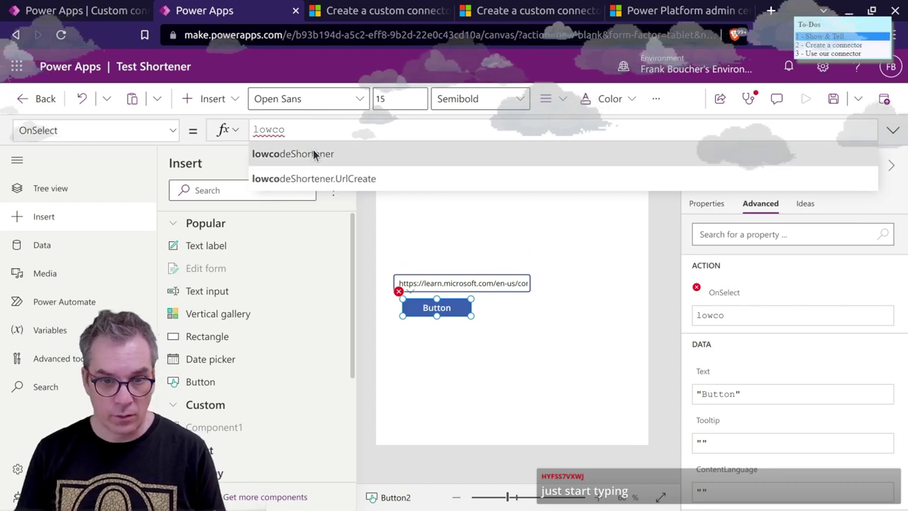
left_click(348, 178)
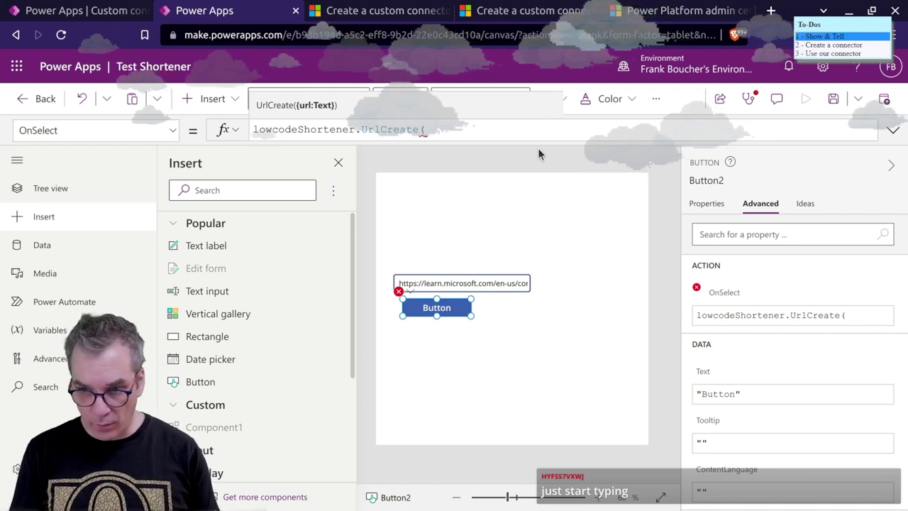
- Try to pass inputText2 as the argument of the UrlCreate call in the OnSelect formula
type("inp")
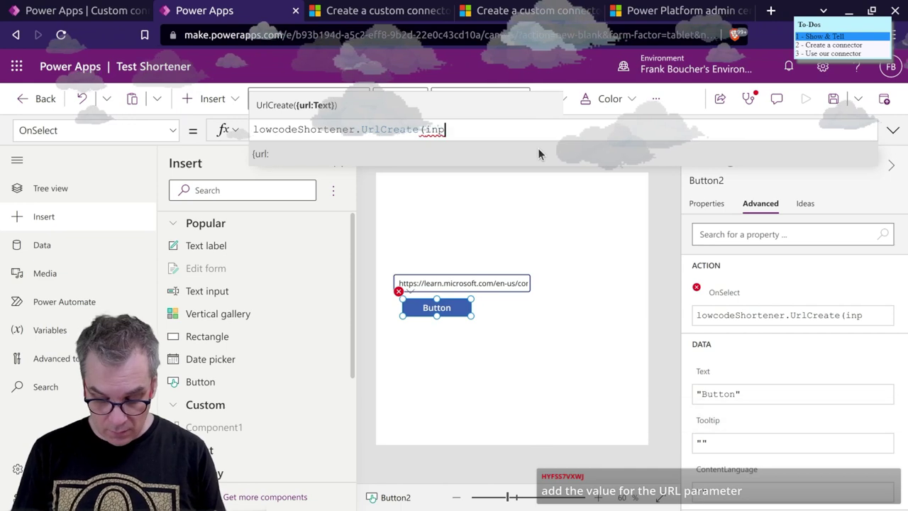
type("u")
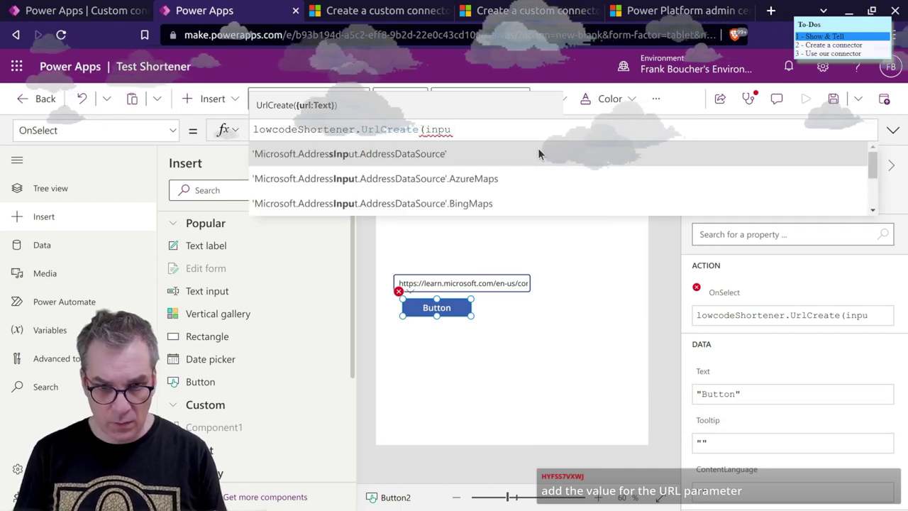
type("t")
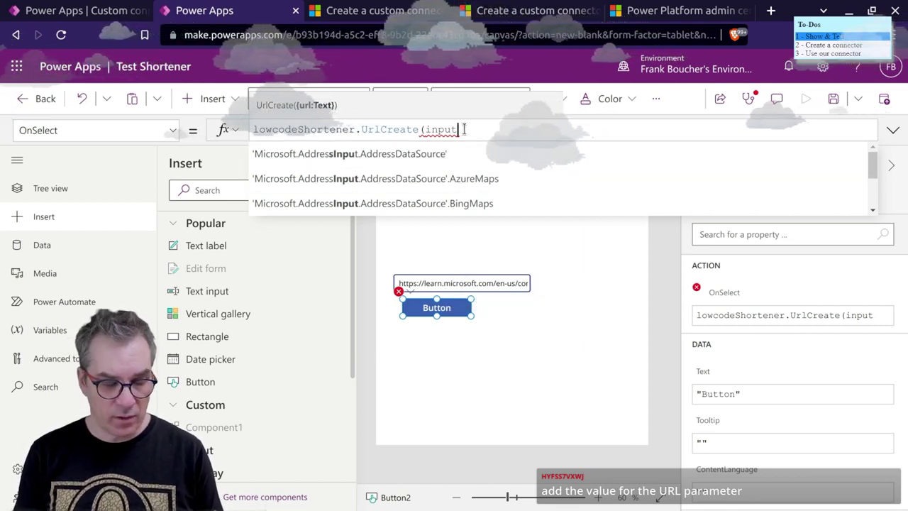
type("T")
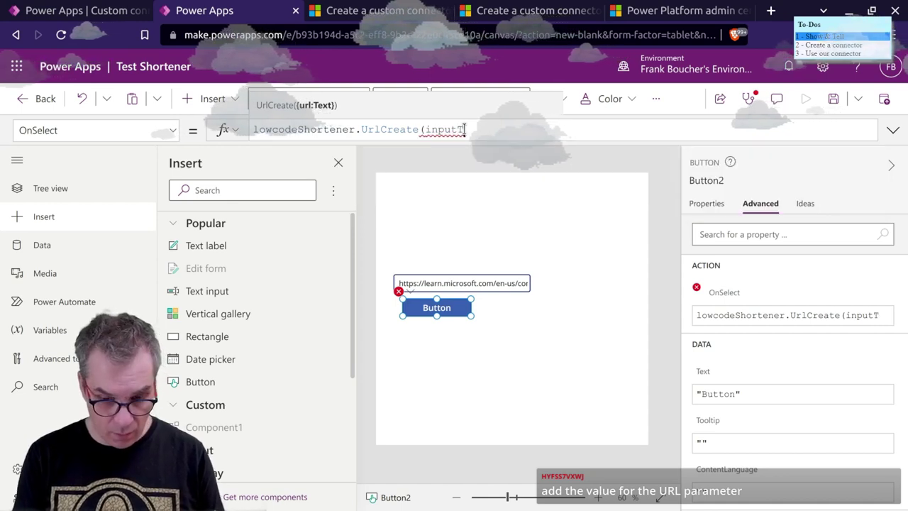
type("ex")
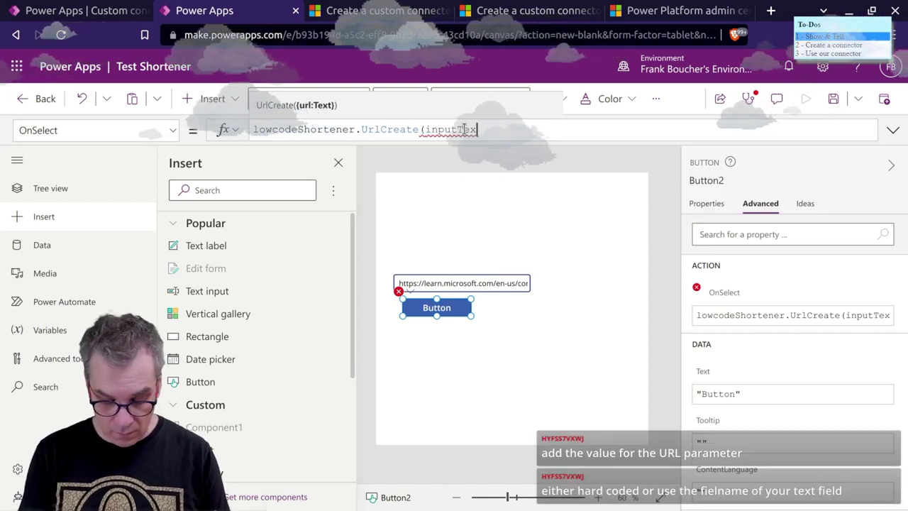
type("t2")
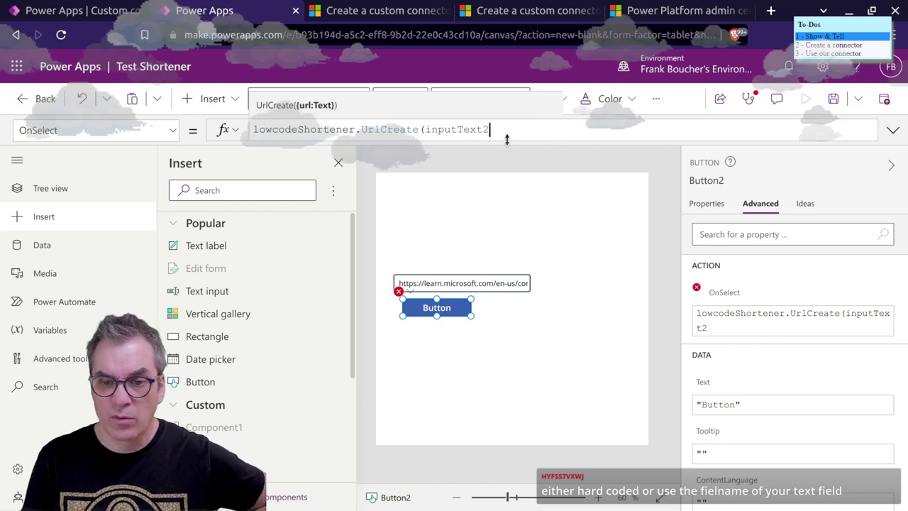
key("BackSpace")
key("BackSpace")
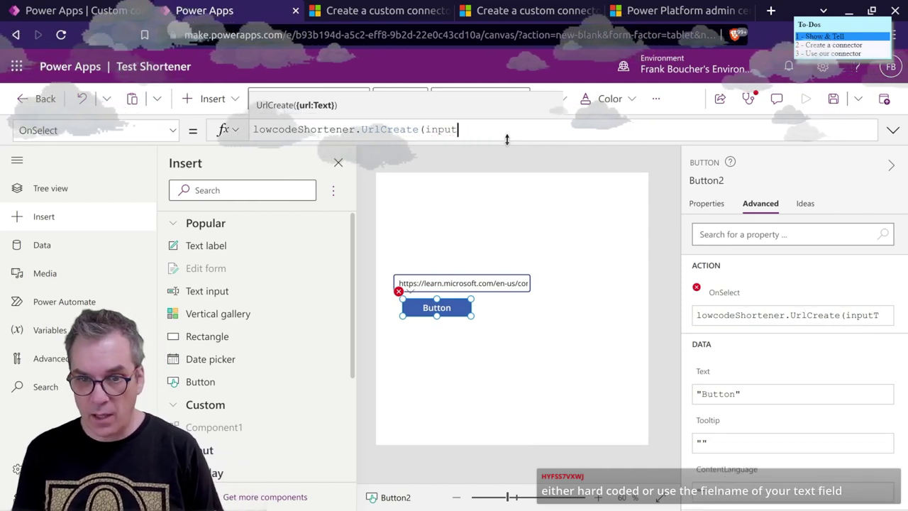
type("I")
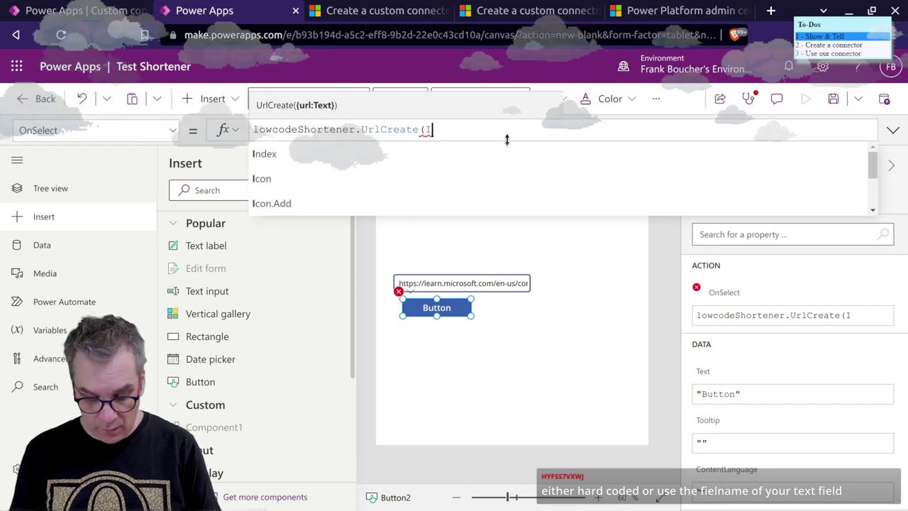
type("n")
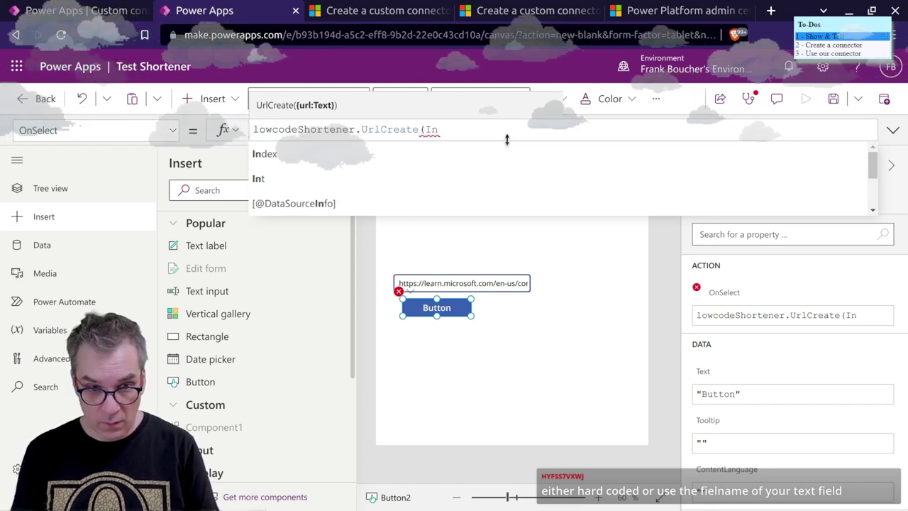
type("ut")
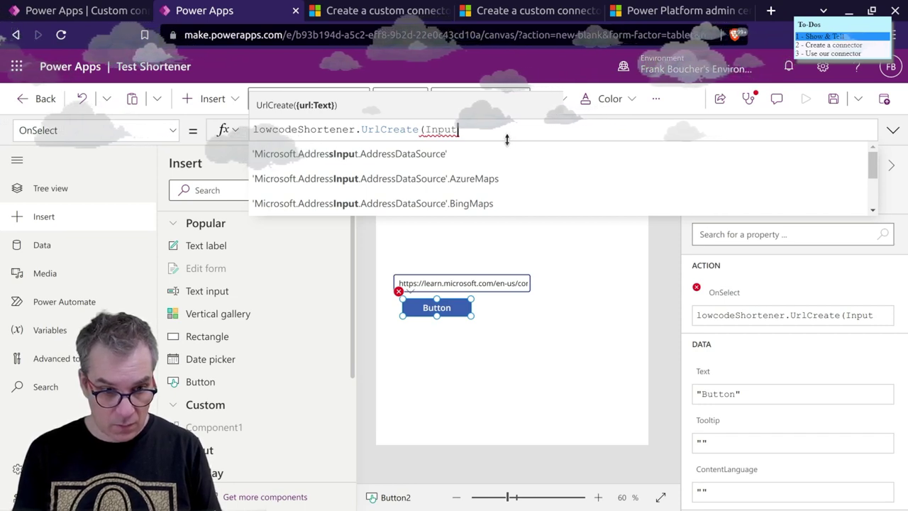
key("BackSpace")
key("BackSpace")
key("BackSpace")
key("BackSpace")
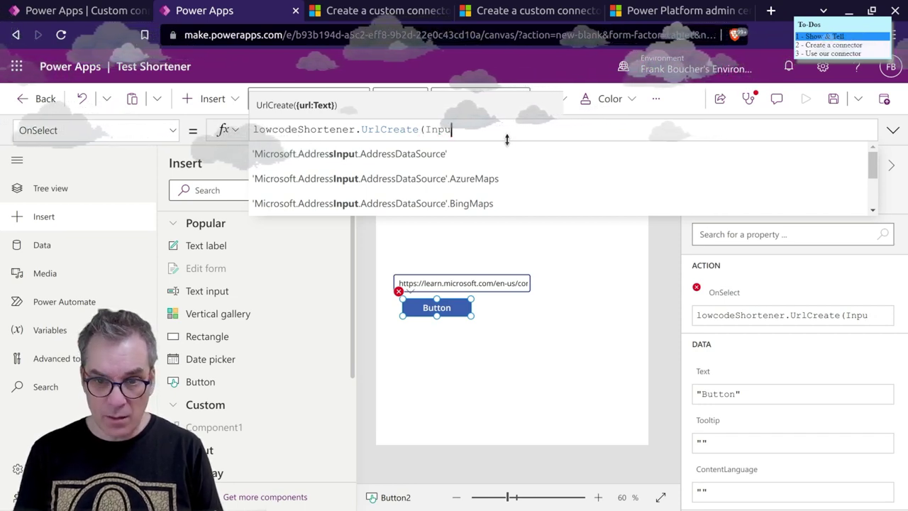
key("BackSpace")
- Complete the button's OnSelect formula as lowcodeShortener.UrlCreate(TextInput2.Text)
type("Text")
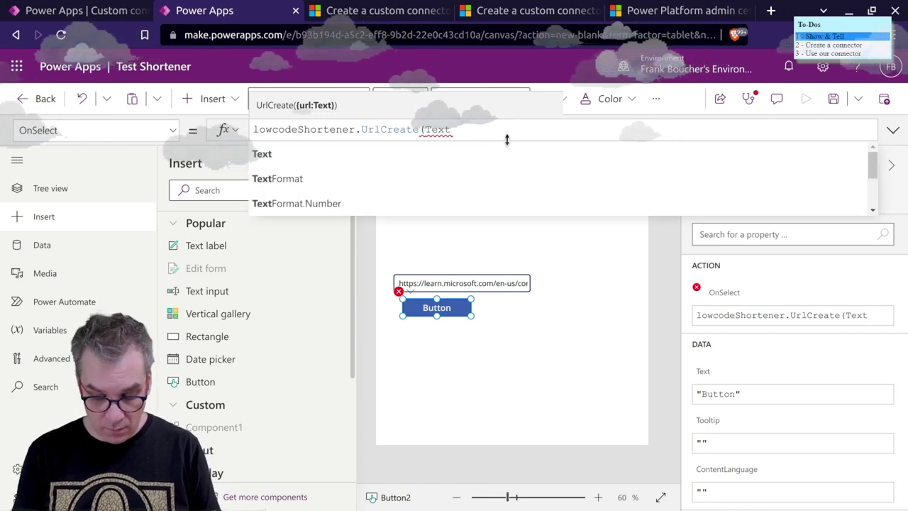
type("In")
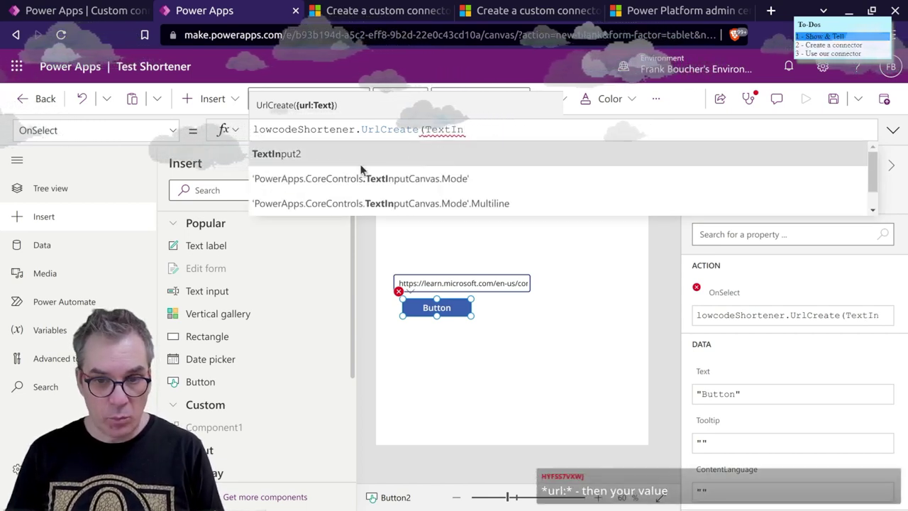
left_click(277, 154)
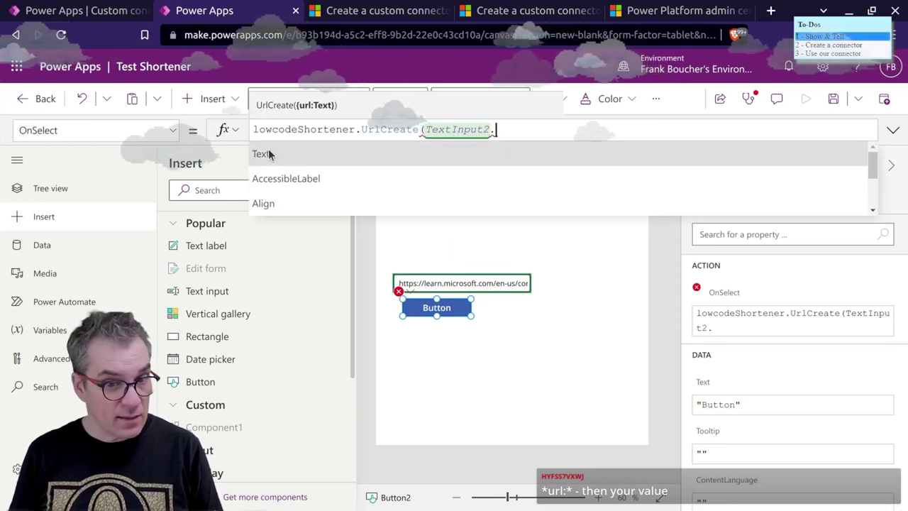
left_click(261, 155)
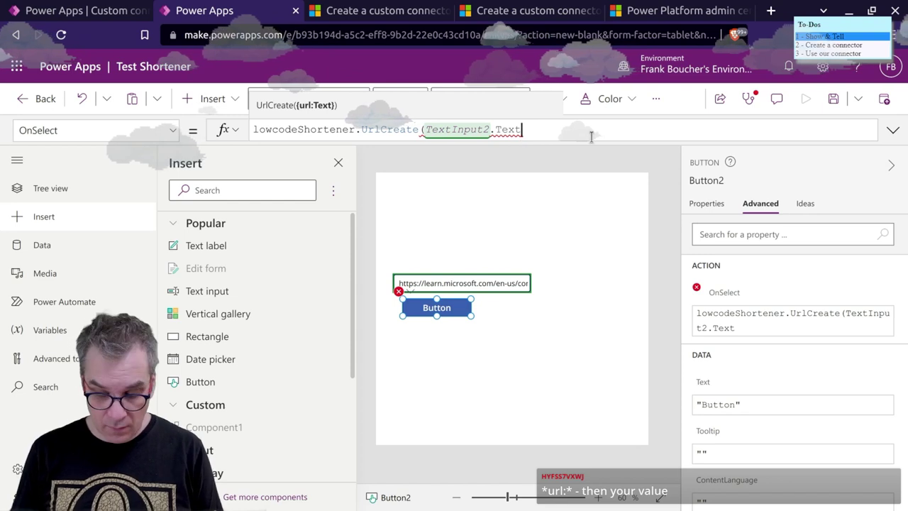
type(")")
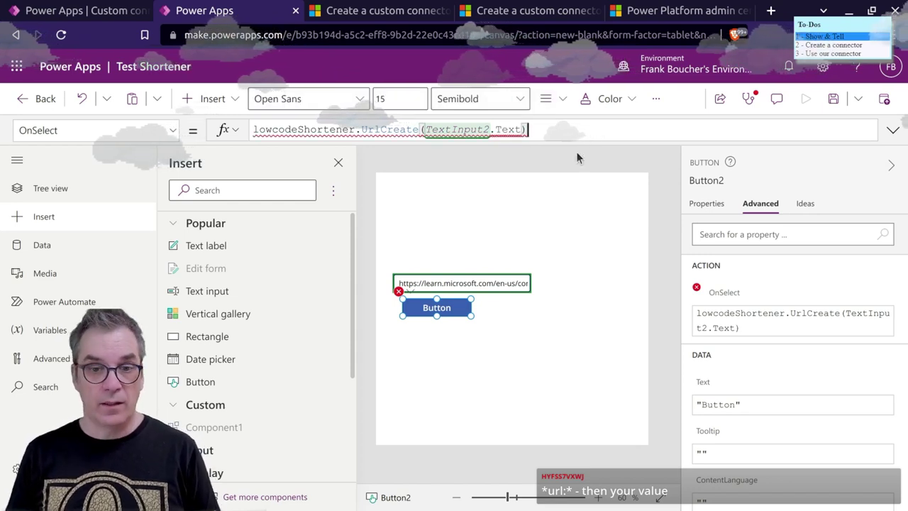
left_click(440, 149)
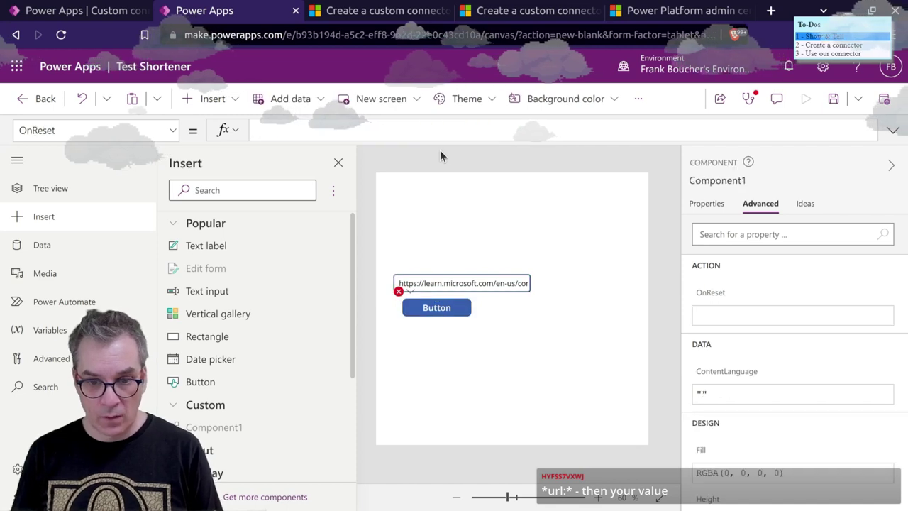
- Prefix the UrlCreate argument in the button's OnSelect formula with the parameter name url: so it reads url:TextInput2.Text
left_click(438, 307)
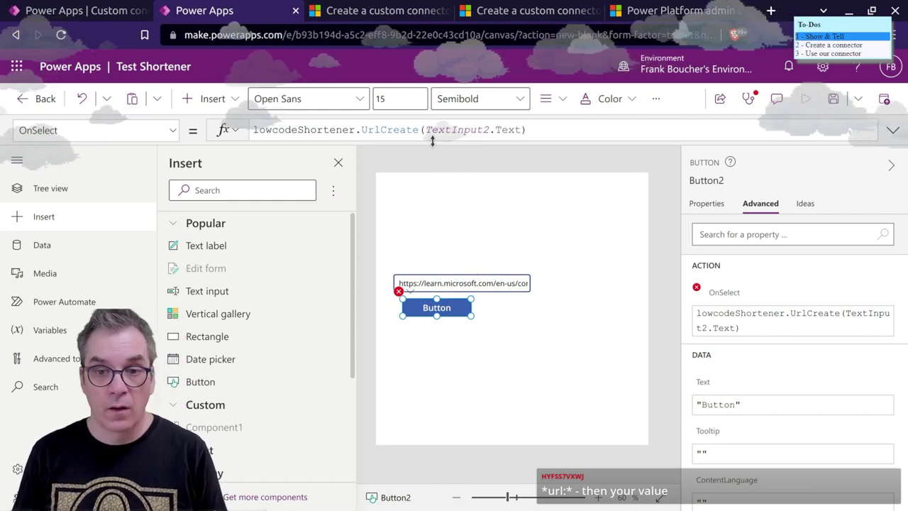
left_click_drag(424, 129, 490, 131)
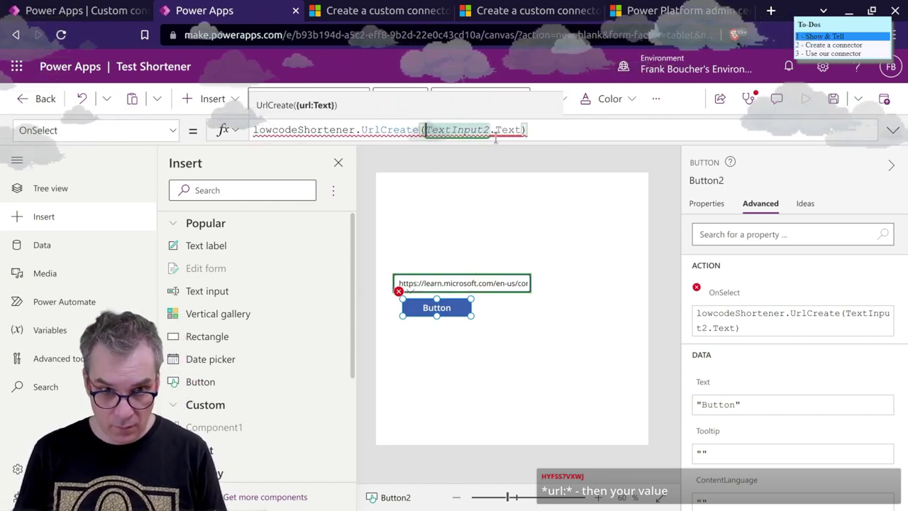
key("Left")
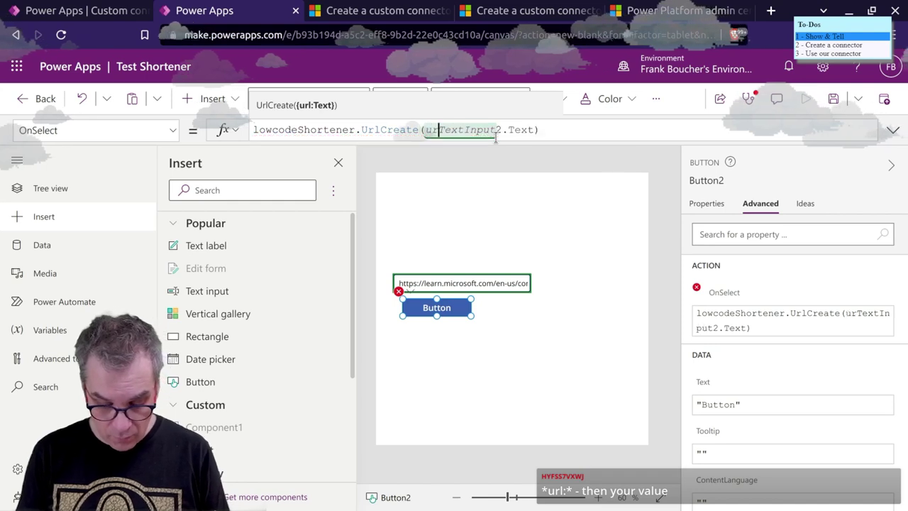
type("url")
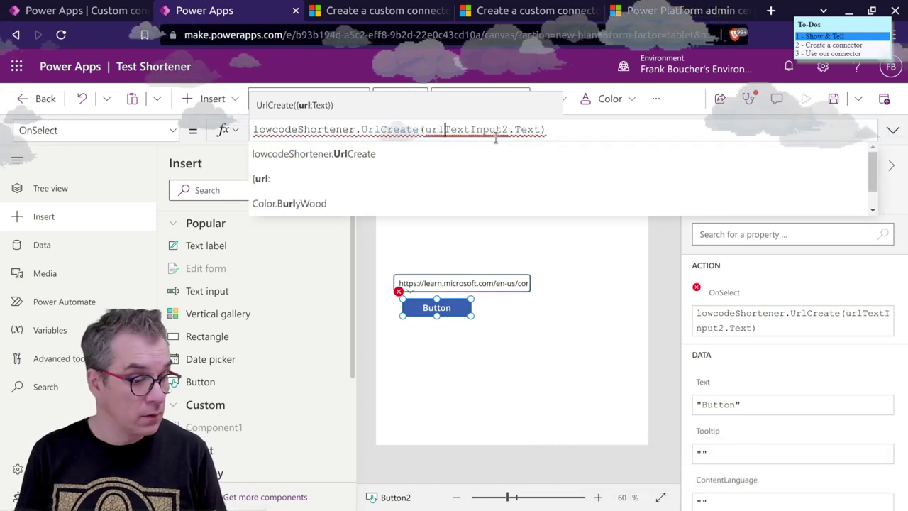
type(":")
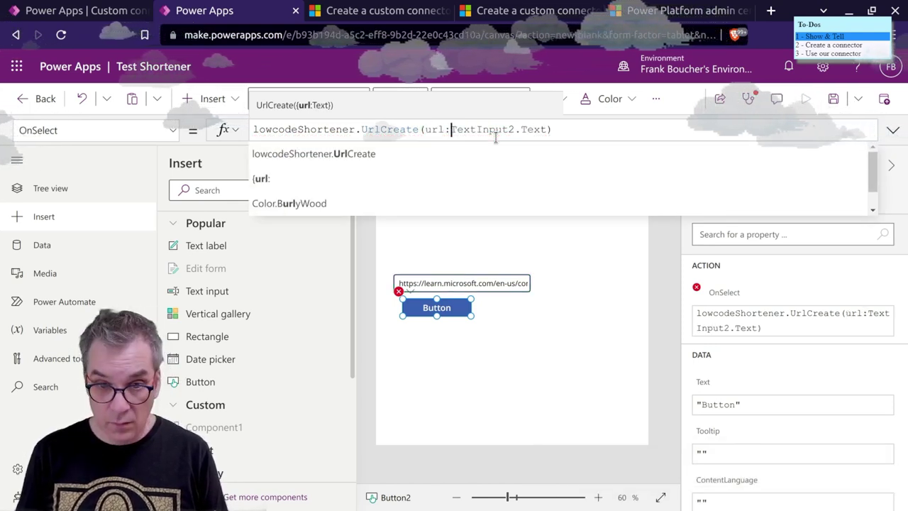
left_click(497, 144)
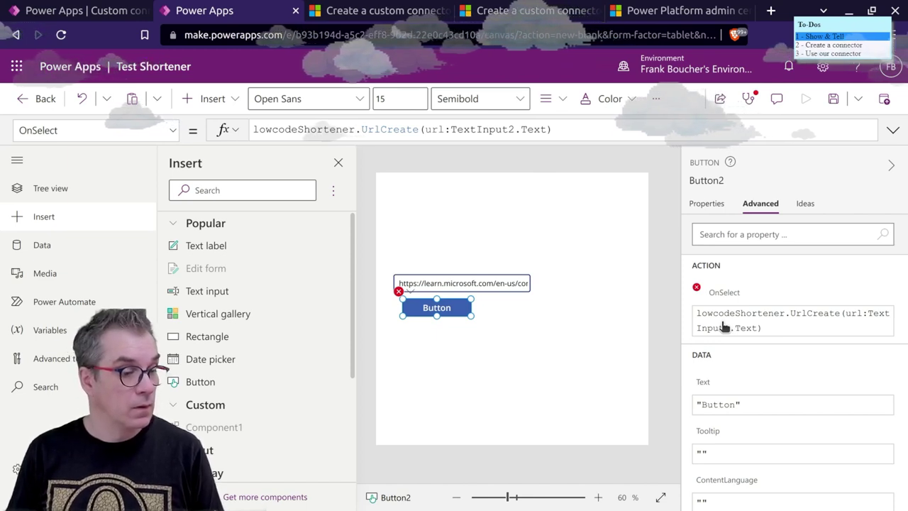
left_click(520, 156)
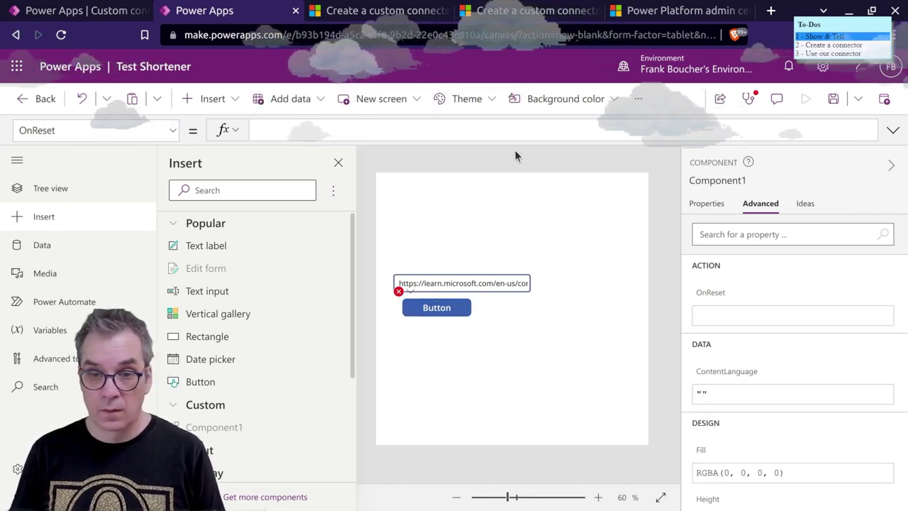
- Check the options offered for the button's formula error and review its OnSelect property
left_click(400, 293)
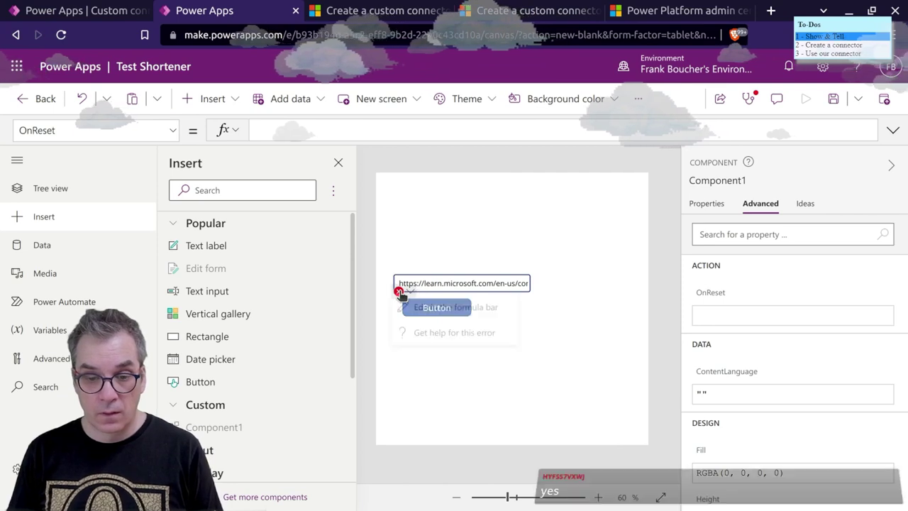
left_click(447, 237)
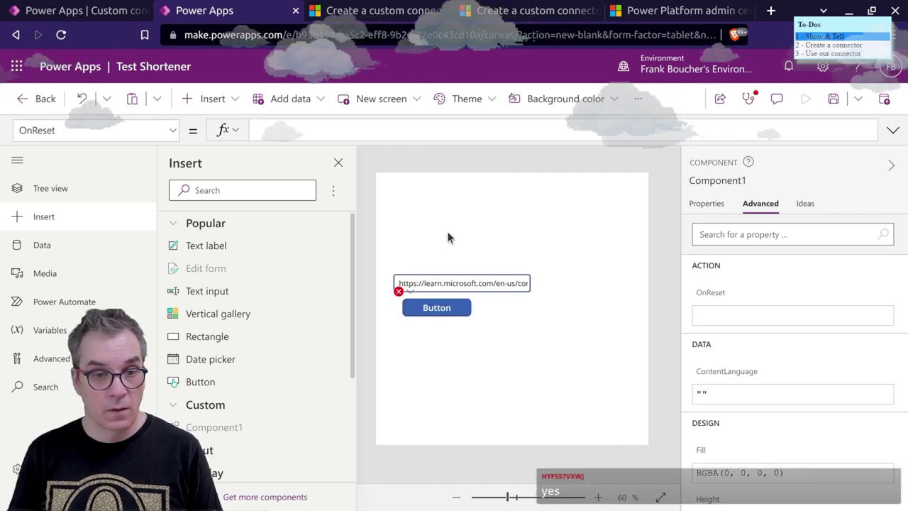
left_click(436, 307)
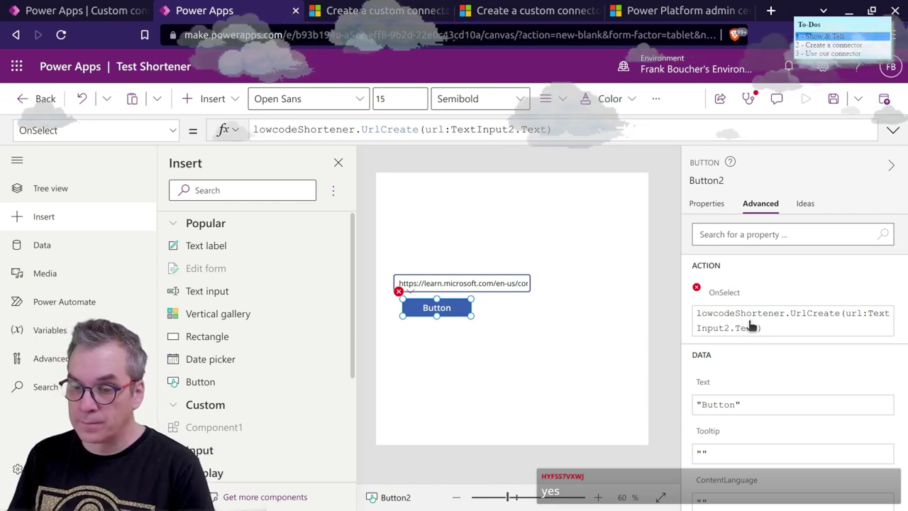
scroll(732, 364, "down", 1)
scroll(732, 364, "up", 1)
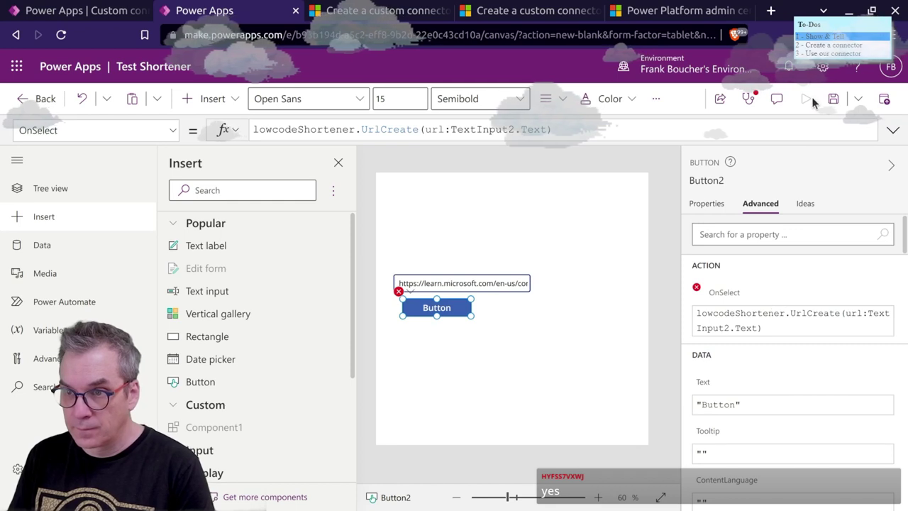
- Save the Test Shortener app and close the Insert pane
left_click(833, 99)
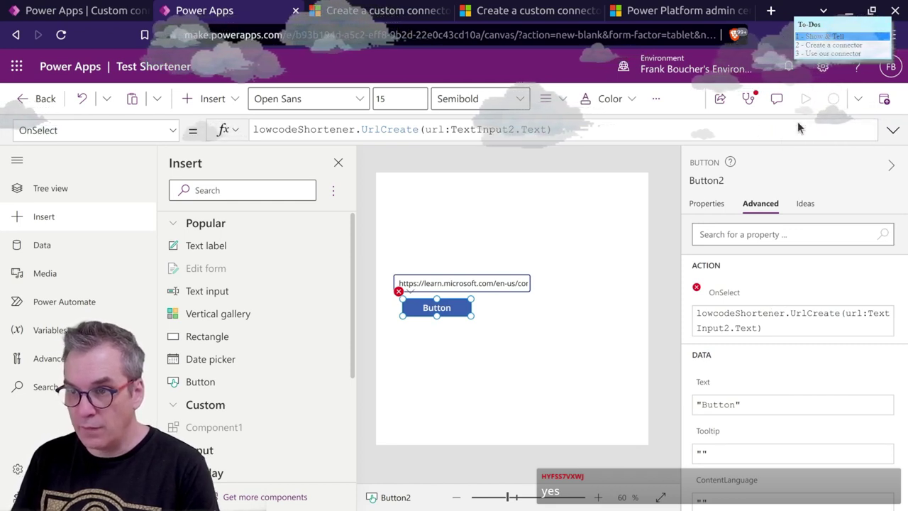
left_click(338, 164)
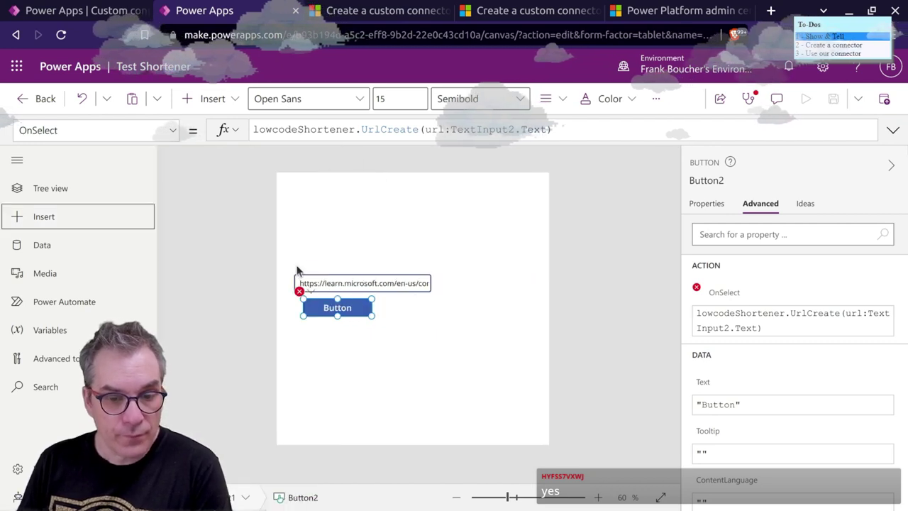
- Look through the list of properties available for the button's formulas
left_click(173, 132)
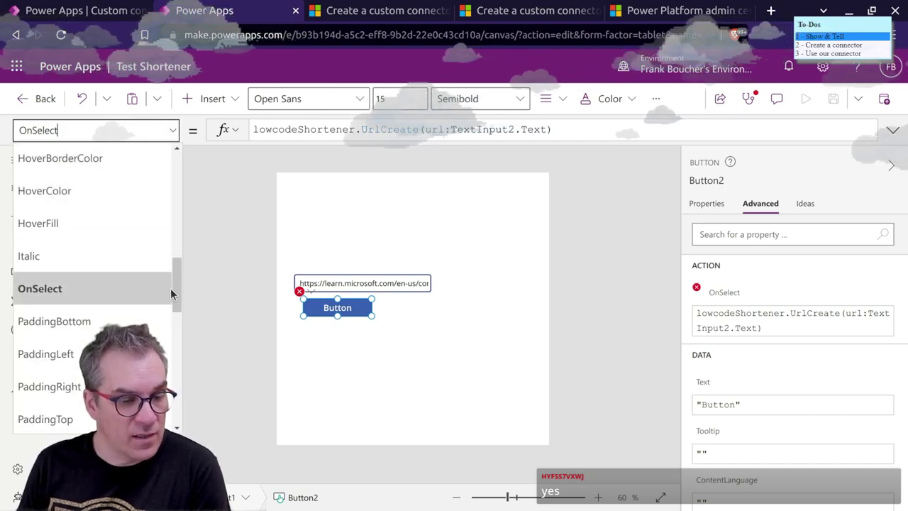
left_click(249, 297)
left_click(327, 300)
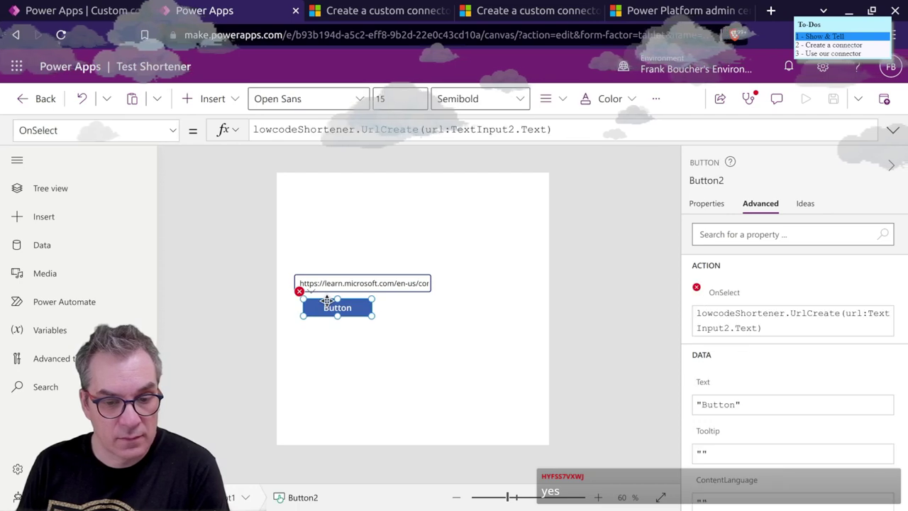
left_click(174, 132)
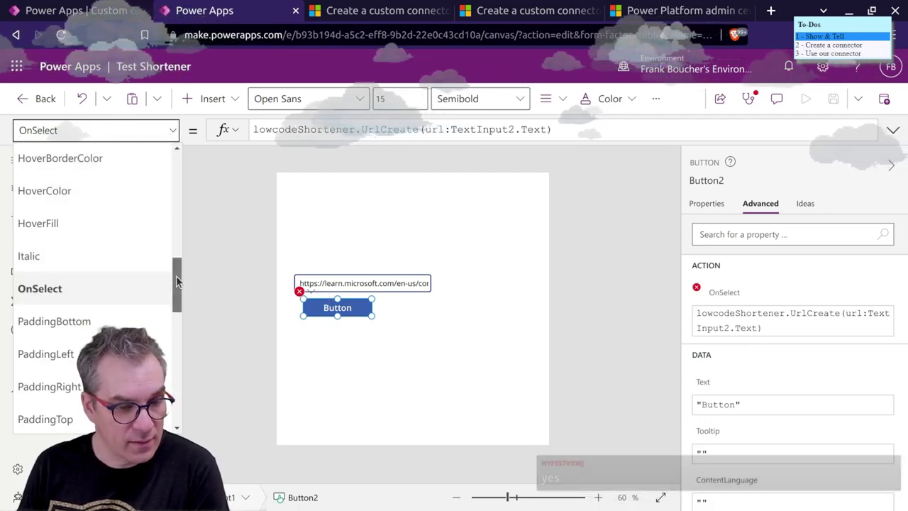
left_click_drag(176, 275, 174, 177)
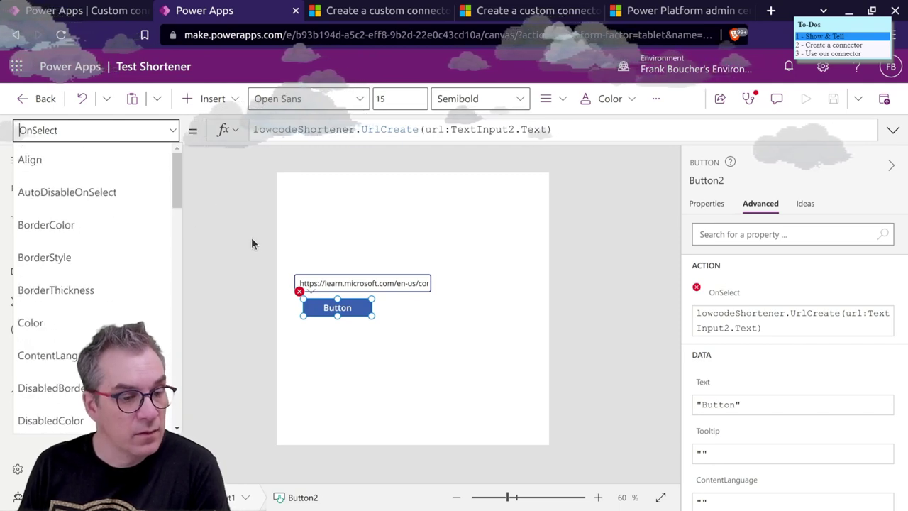
left_click(253, 239)
left_click(343, 306)
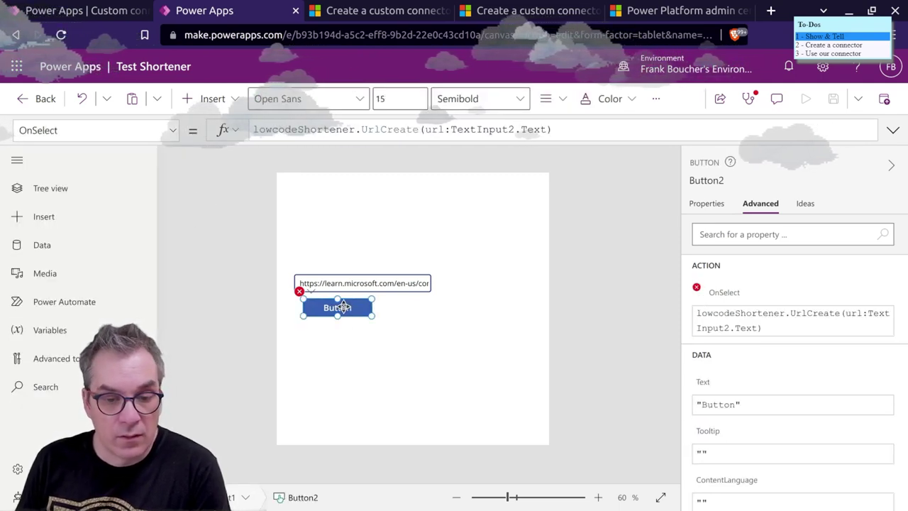
- Move the button lower, clear of the text input, and read the error on its OnSelect property
left_click_drag(343, 306, 341, 325)
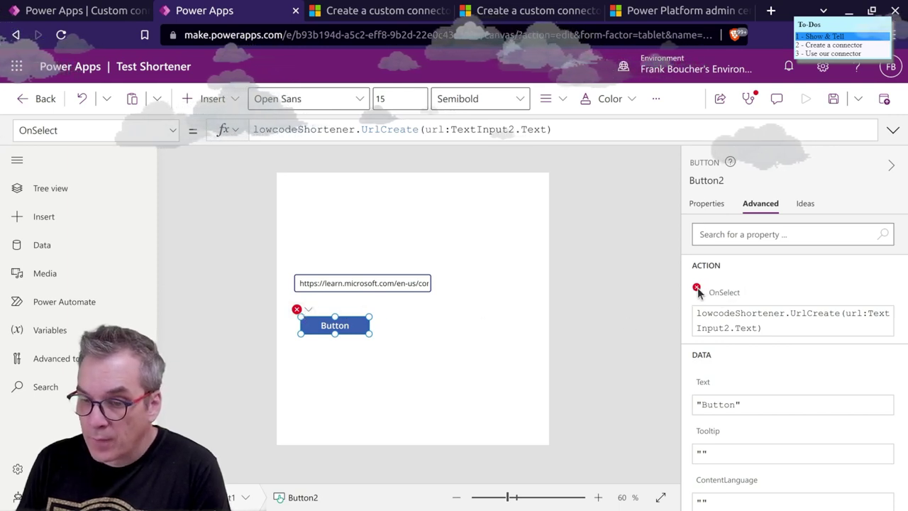
mouse_move(698, 291)
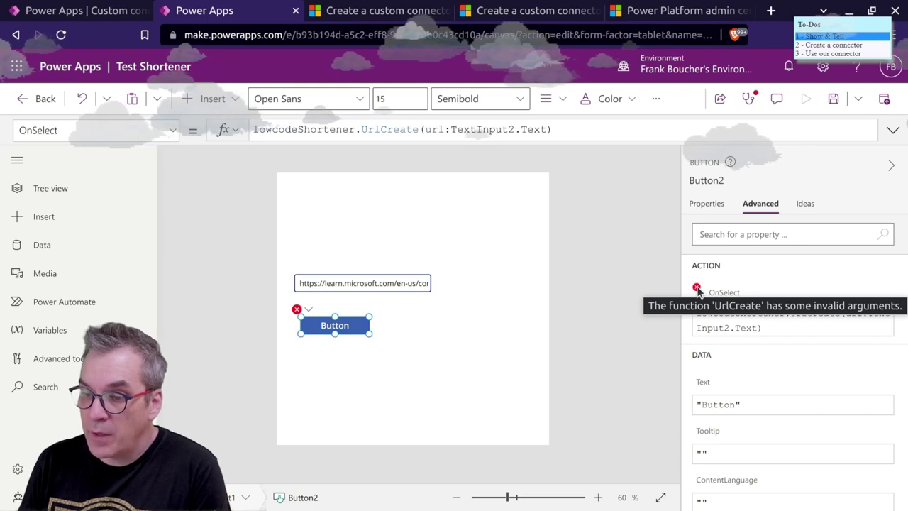
- Put the url parameter name in double quotes in the button's OnSelect formula, giving lowcodeShortener.UrlCreate("url":TextInput2.Text)
left_click(758, 331)
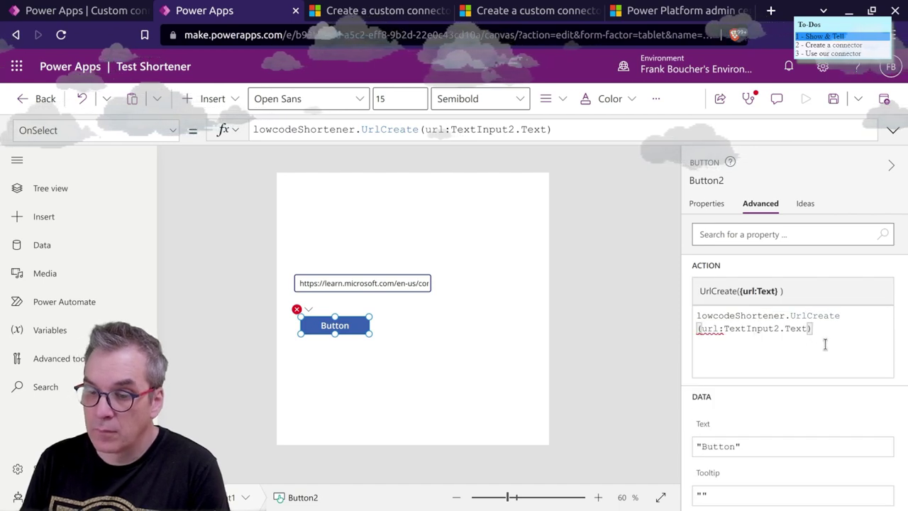
mouse_move(708, 327)
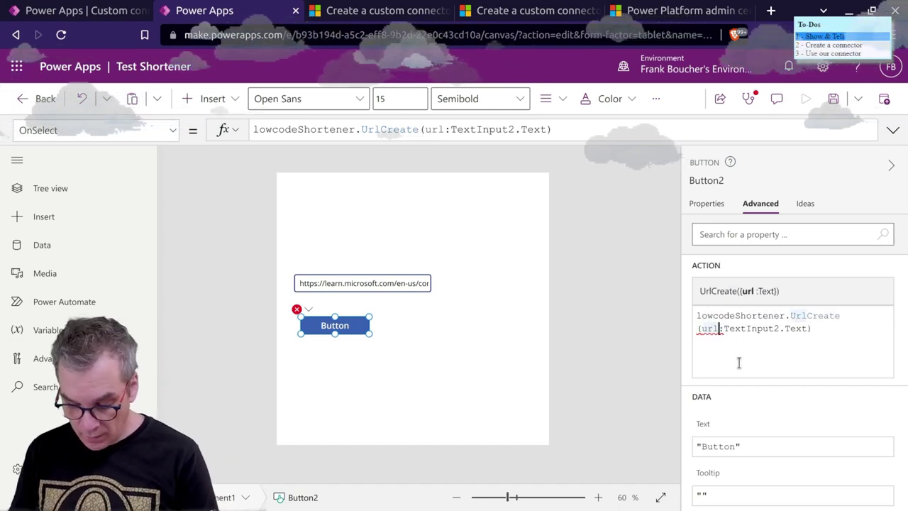
type("\"")
type("\"")
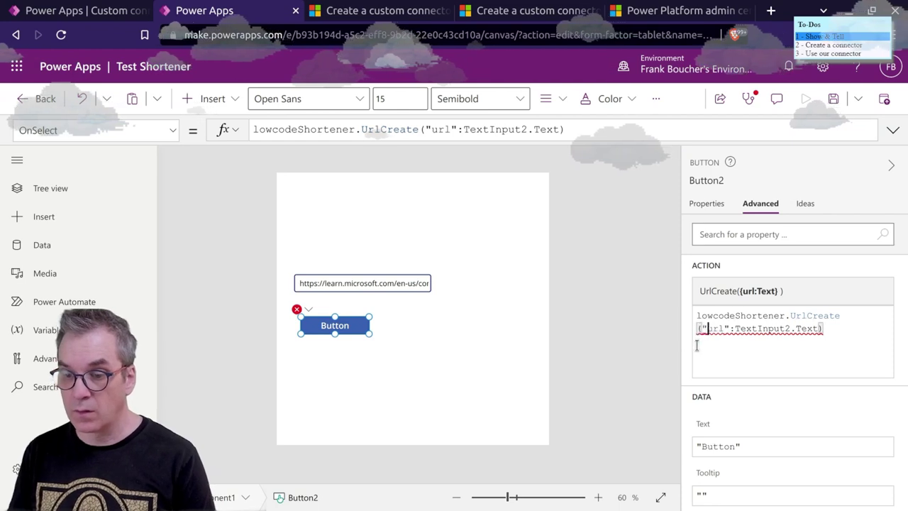
left_click(636, 350)
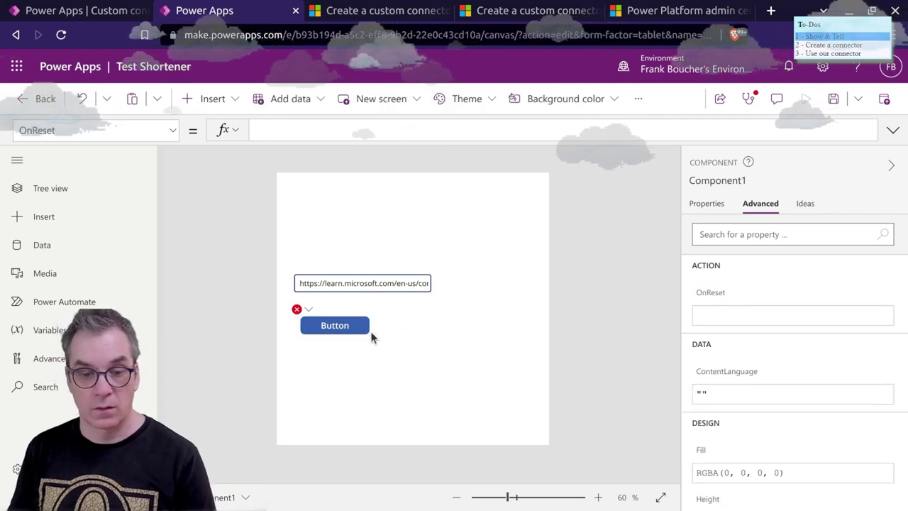
left_click(343, 325)
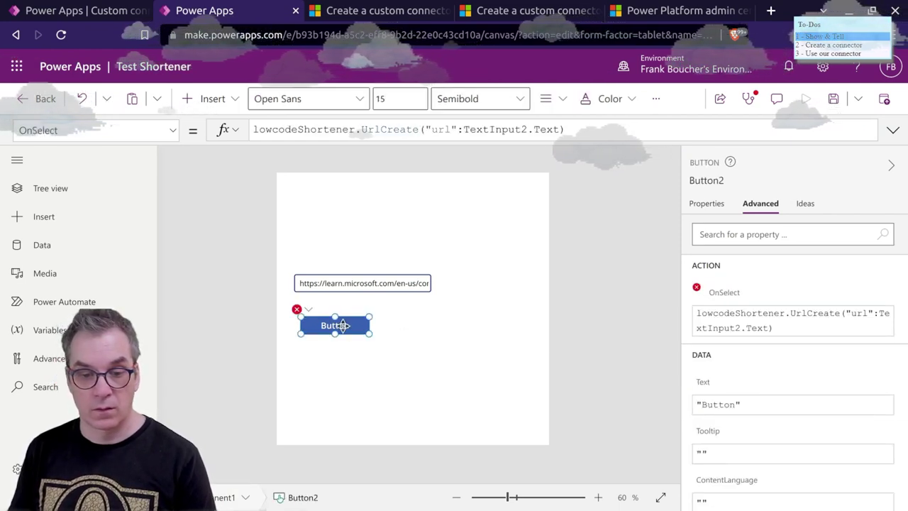
- Correct the button's OnSelect formula to pass the URL as a record: lowcodeShortener.UrlCreate({url:TextInput2.Text})
left_click(734, 330)
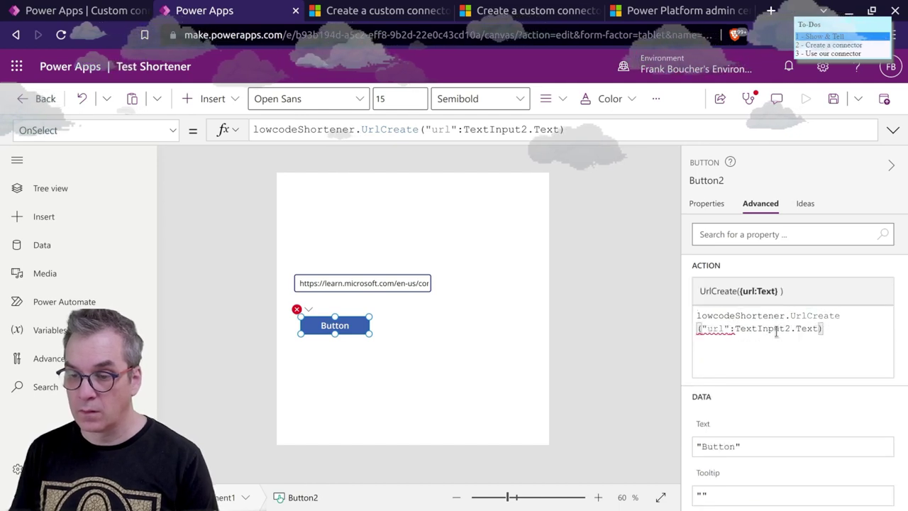
right_click(739, 299)
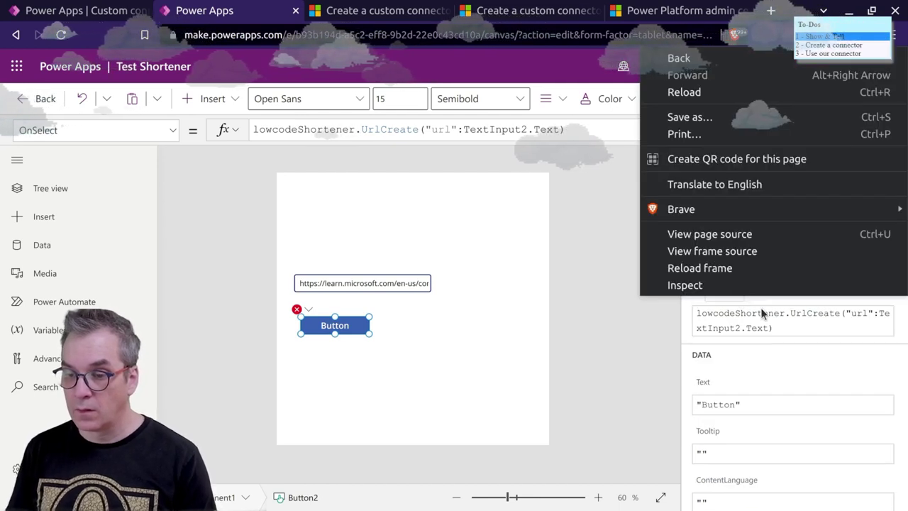
left_click(776, 317)
left_click(848, 315)
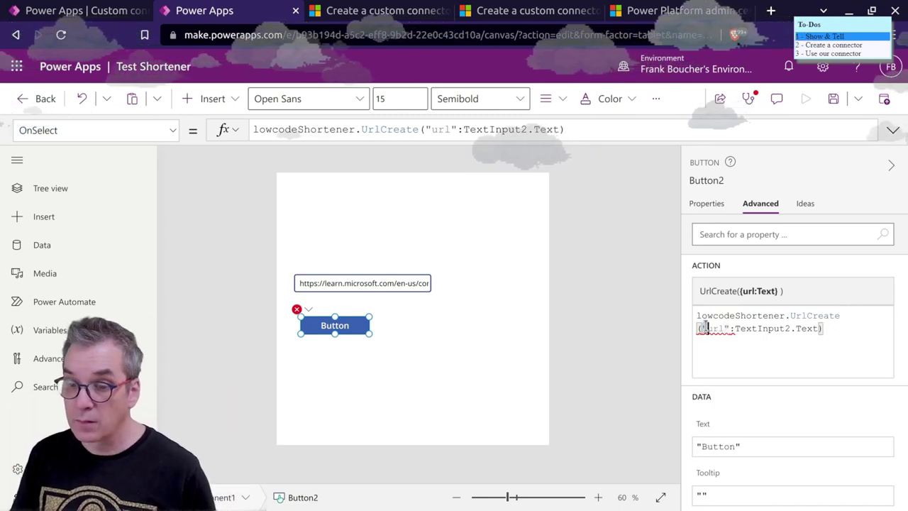
type("{")
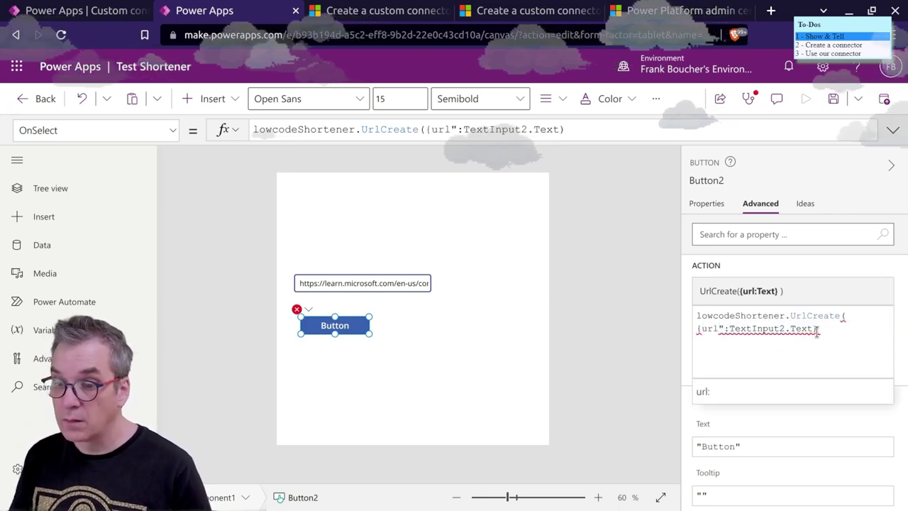
left_click(814, 327)
type("}")
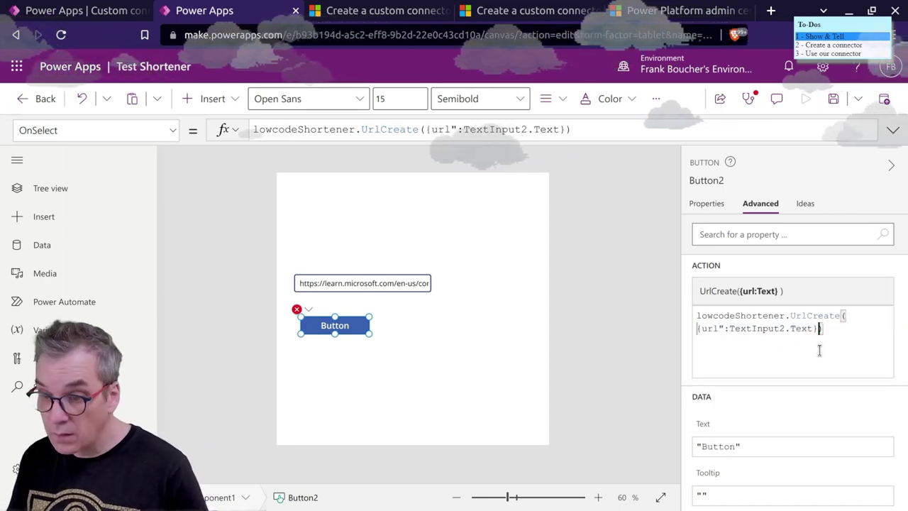
left_click(724, 328)
key("BackSpace")
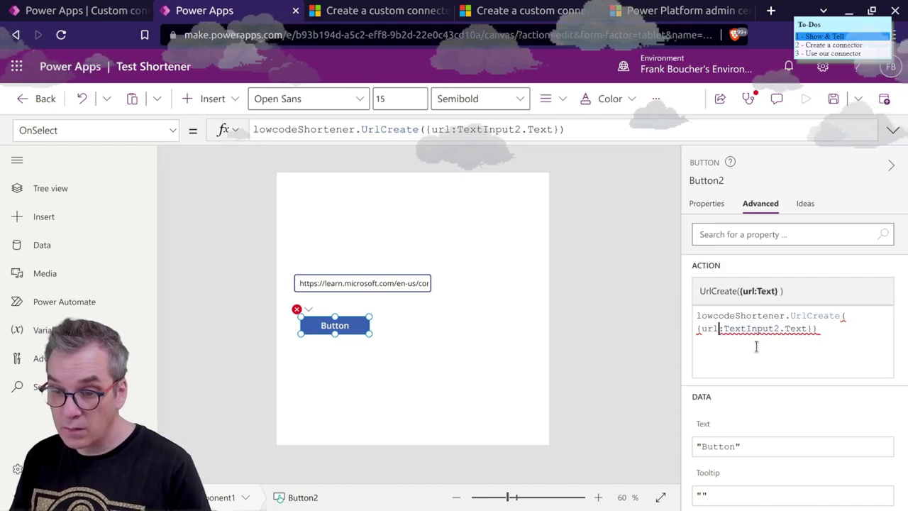
left_click(741, 361)
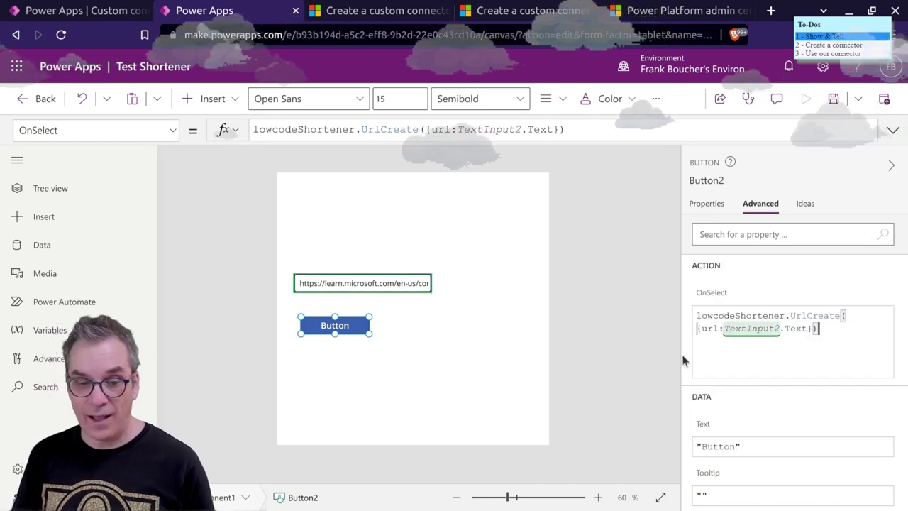
left_click(664, 328)
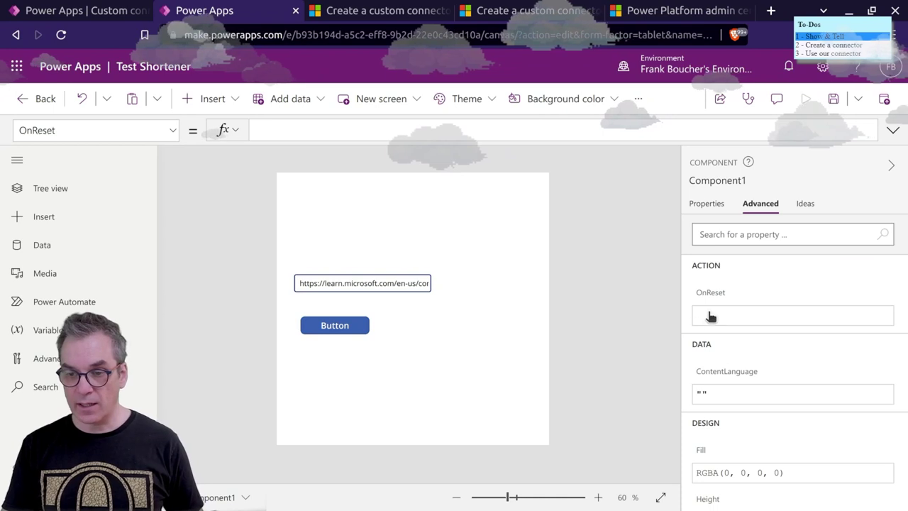
left_click(334, 325)
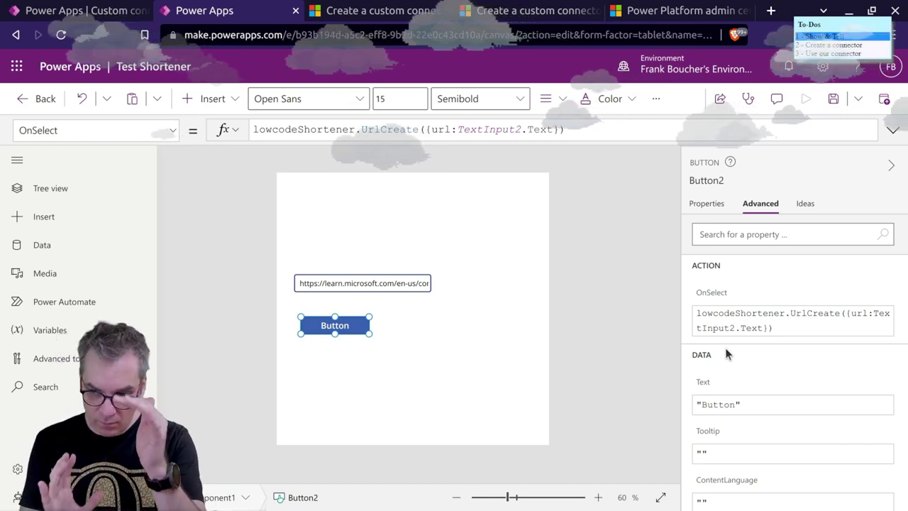
- Save the Test Shortener app and publish this version
left_click(834, 100)
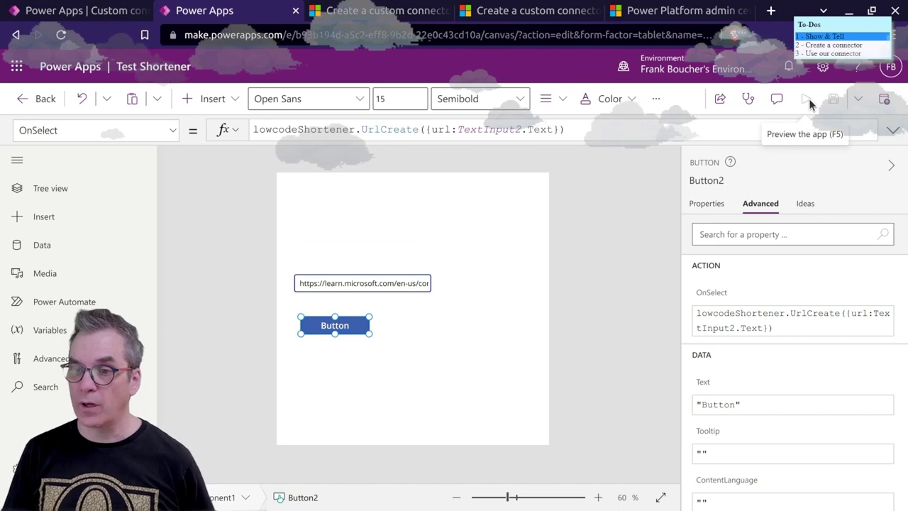
left_click(883, 101)
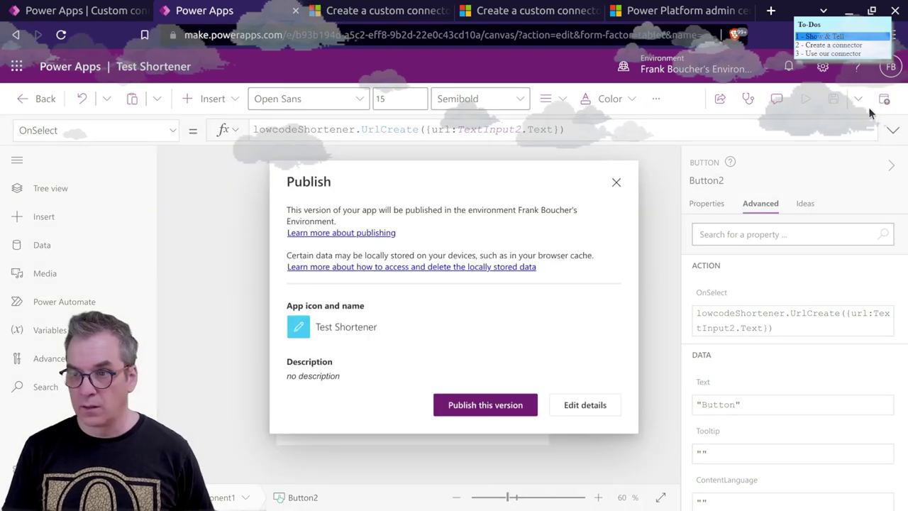
left_click(615, 182)
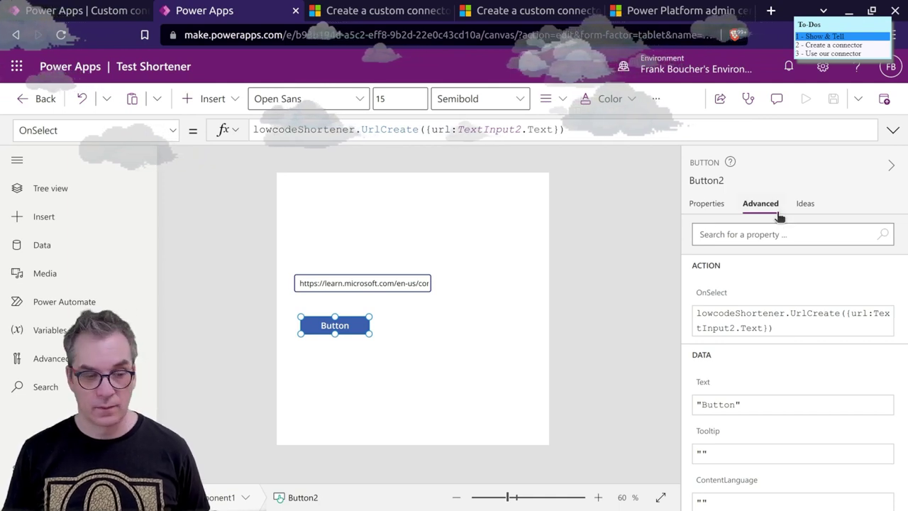
left_click(883, 100)
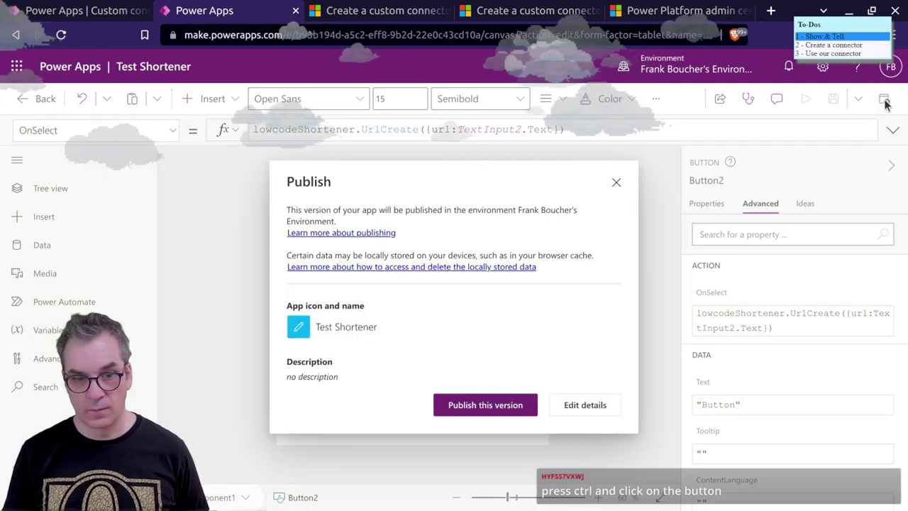
left_click(511, 408)
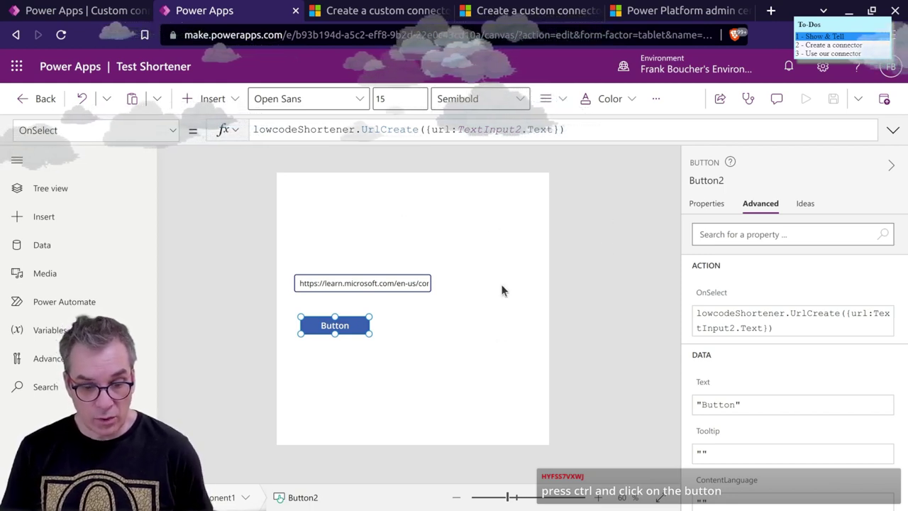
key("alt")
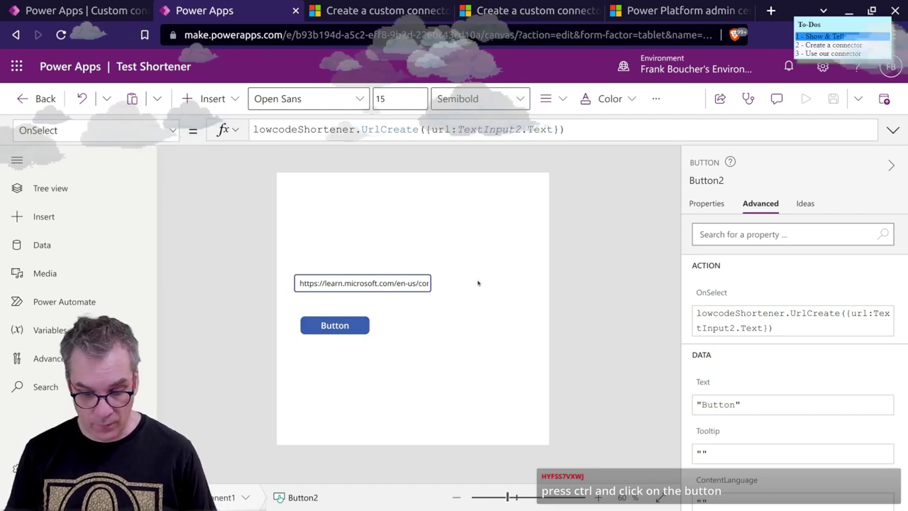
key("alt+Tab")
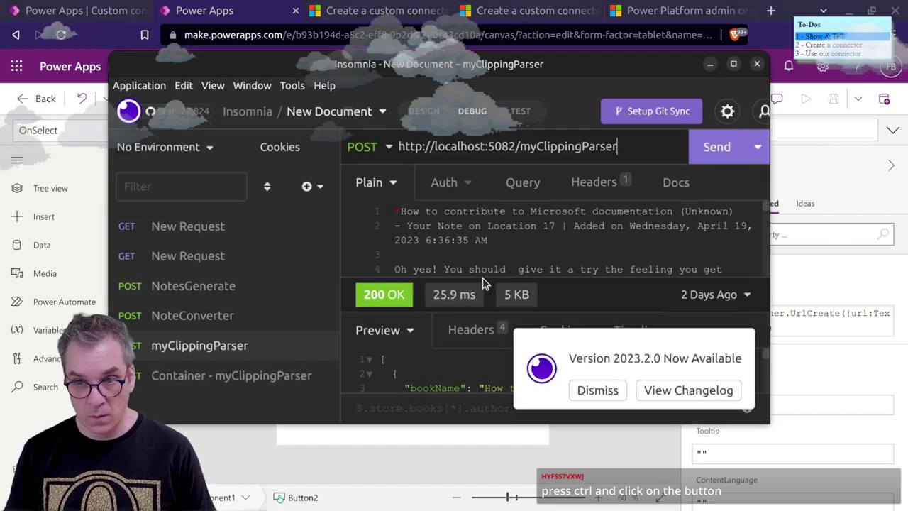
left_click(782, 55)
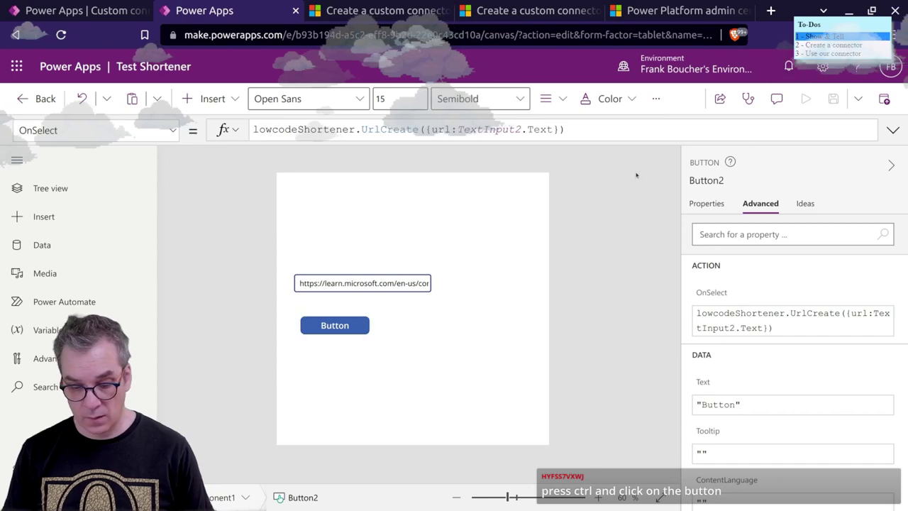
key("alt+Tab")
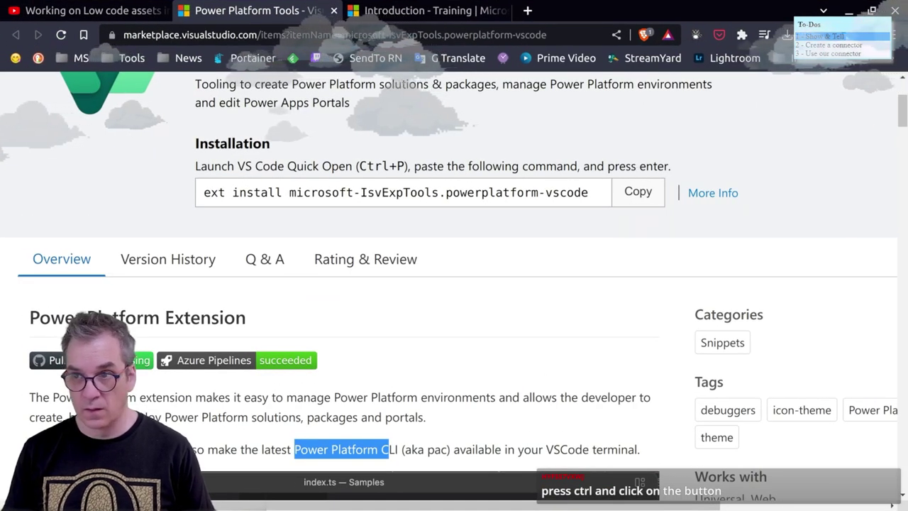
key("alt+Tab")
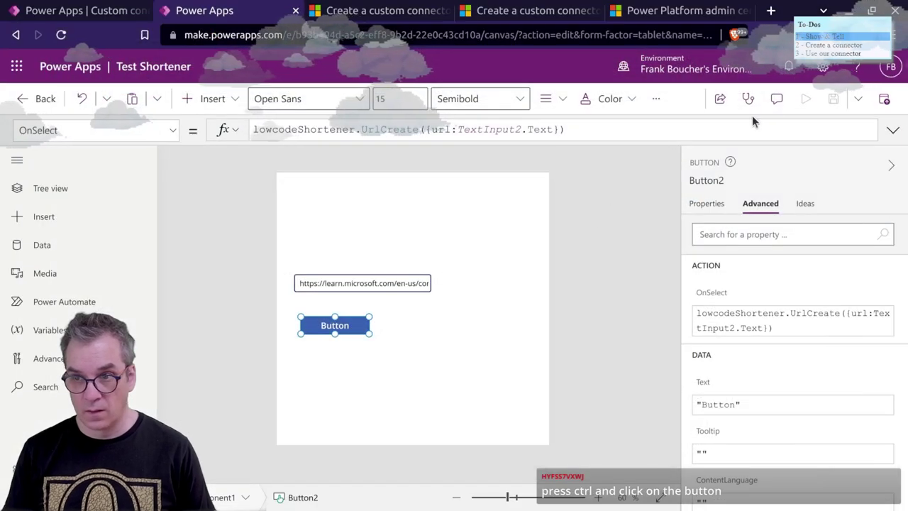
- Publish the current version of Test Shortener once more, leaving the publish dialog closed
left_click(883, 99)
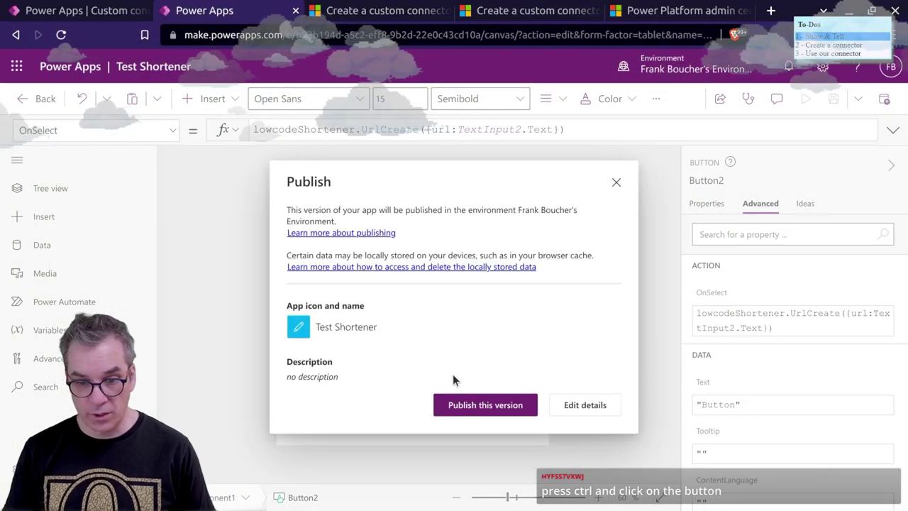
left_click(474, 405)
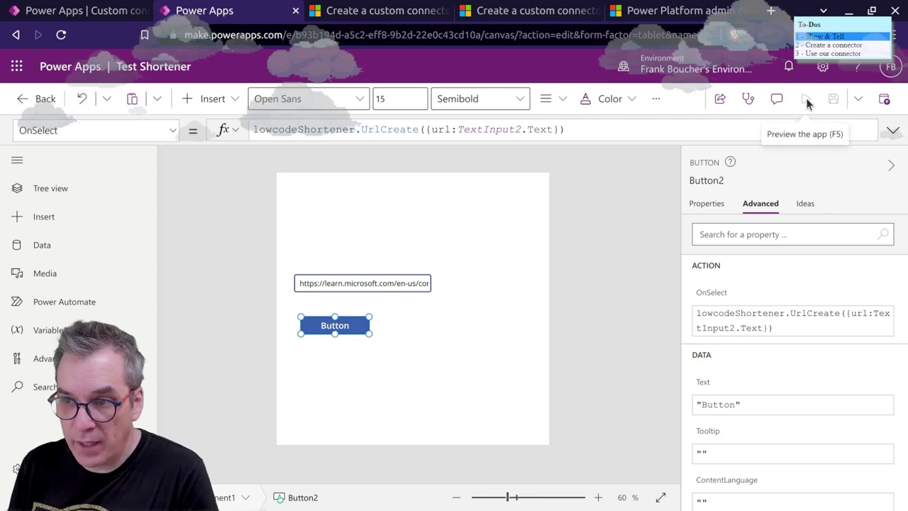
left_click(885, 101)
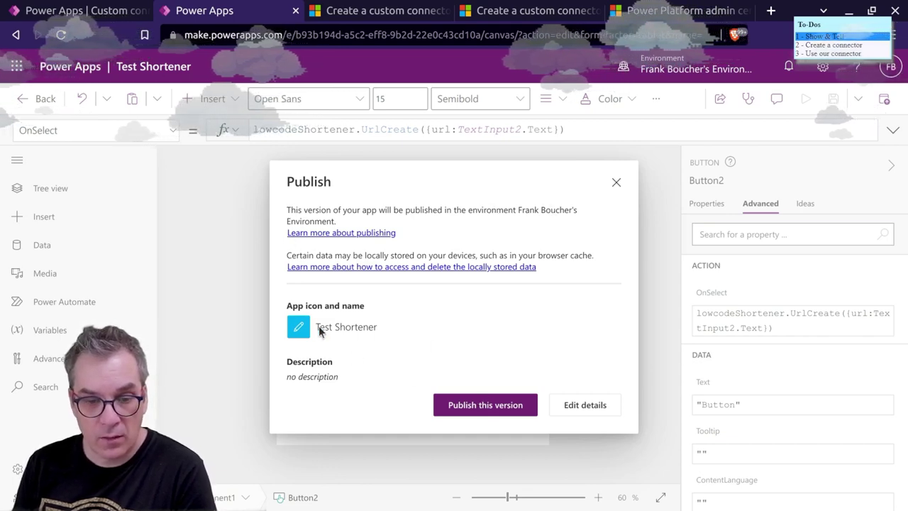
left_click(616, 182)
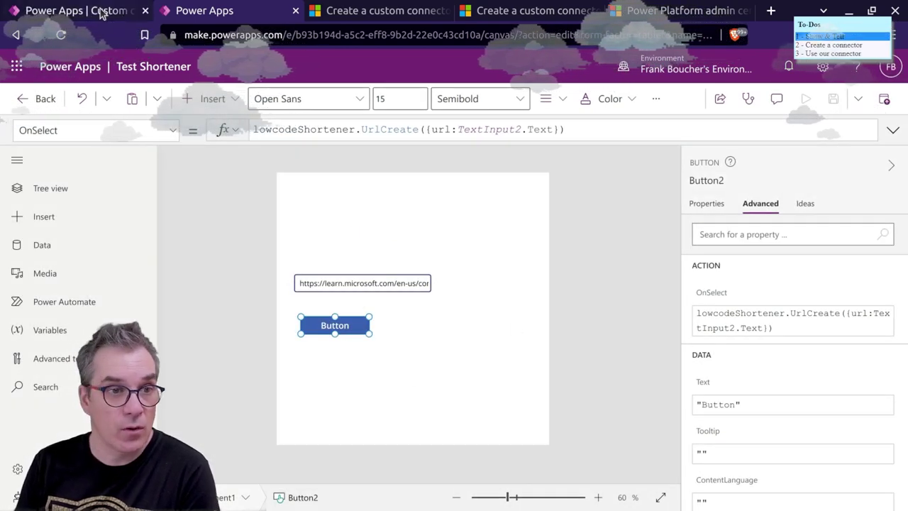
- Find Test Shortener in the environment's list of apps and launch it
left_click(100, 13)
left_click(47, 125)
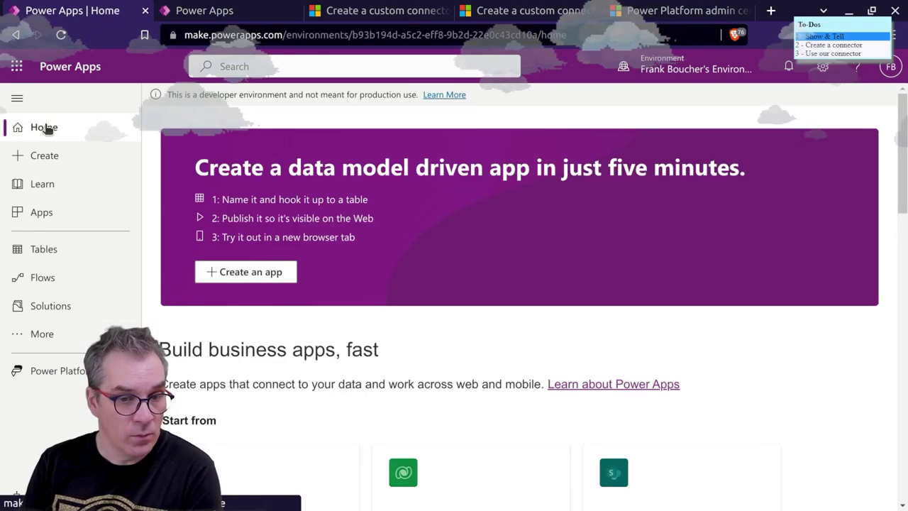
scroll(219, 252, "down", 2)
scroll(219, 255, "down", 2)
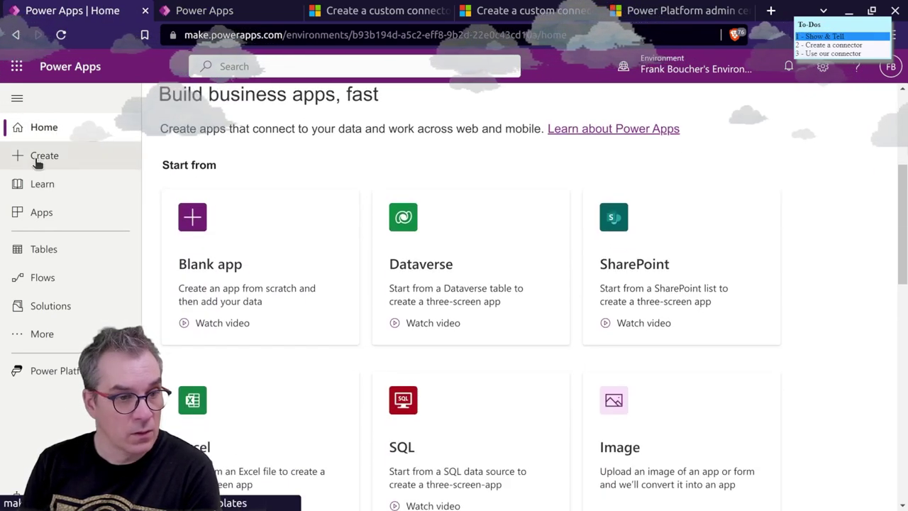
left_click(47, 215)
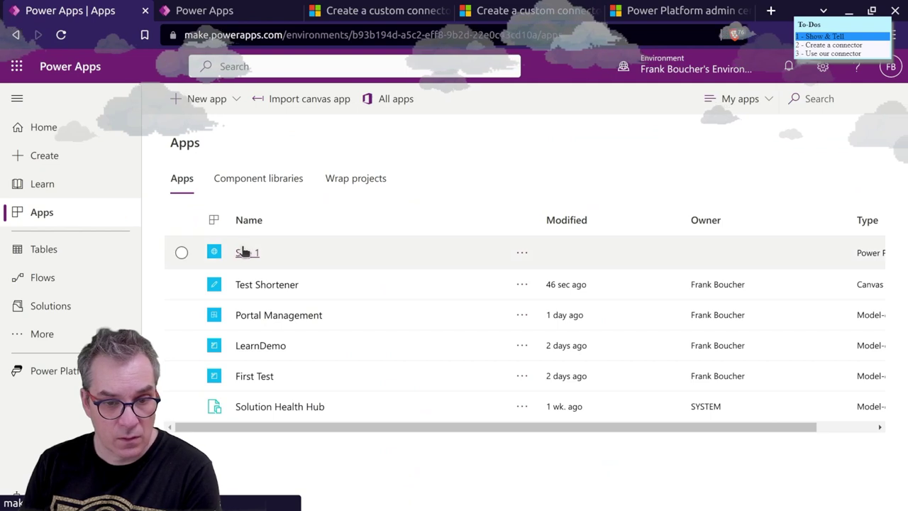
left_click(276, 291)
left_click(276, 287)
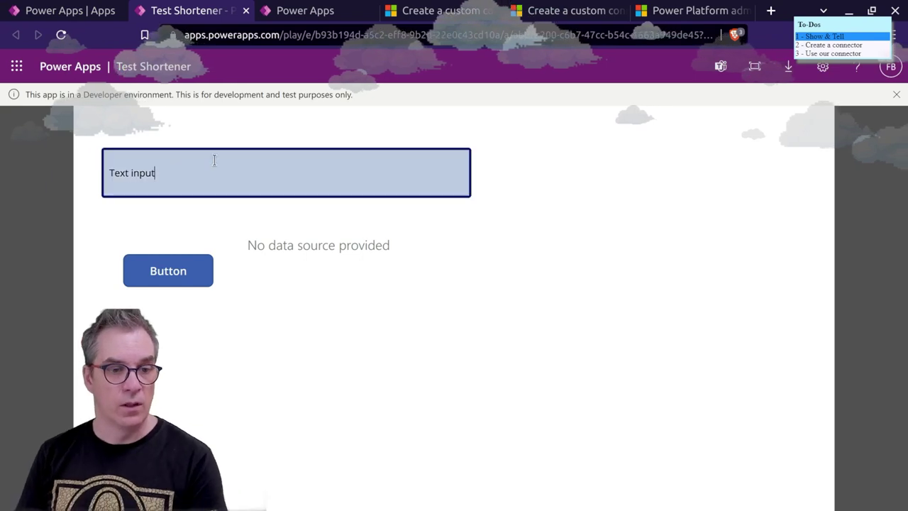
left_click_drag(216, 171, 106, 172)
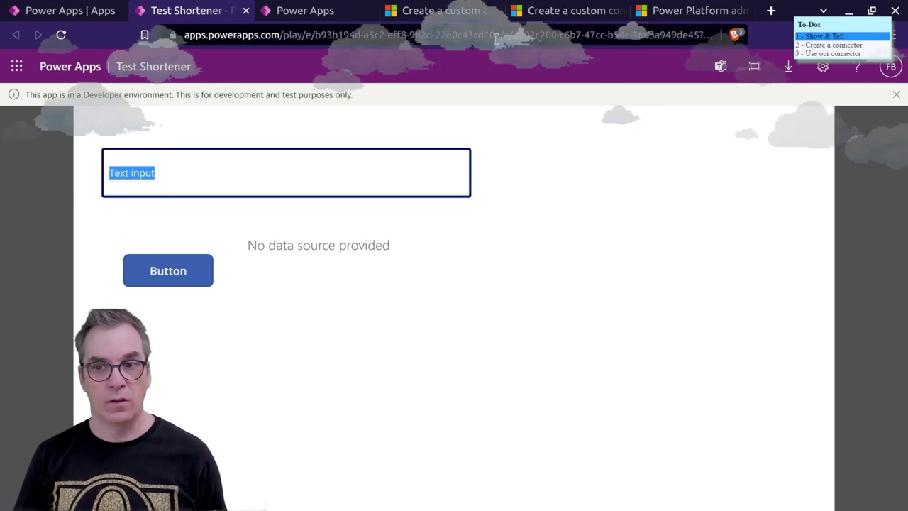
left_click(767, 13)
type("frank")
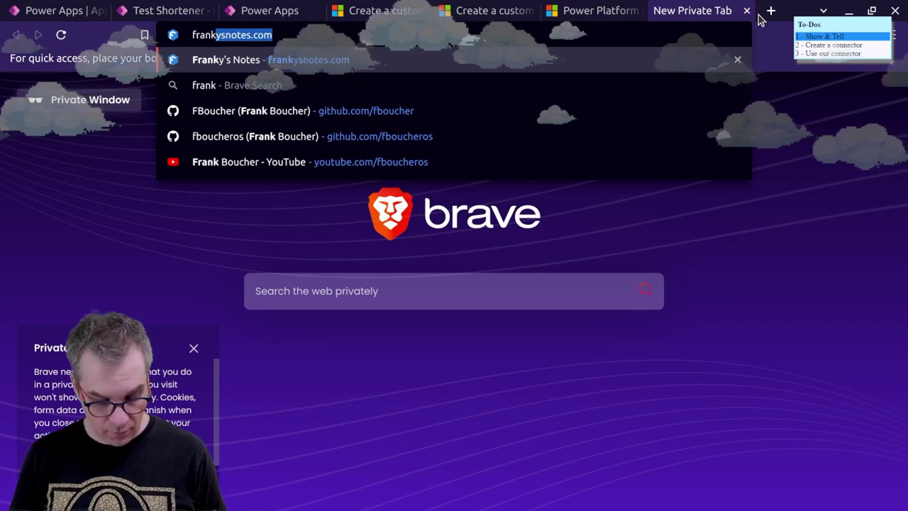
key("Right")
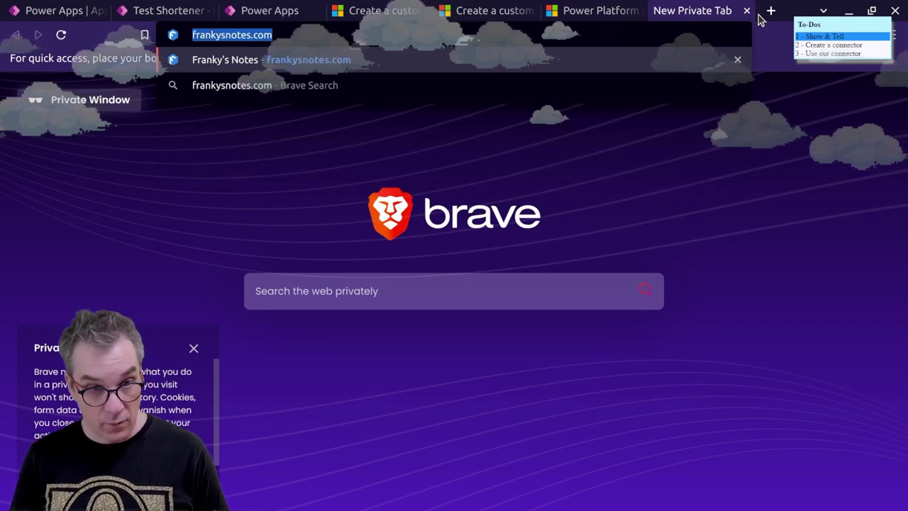
left_click(74, 8)
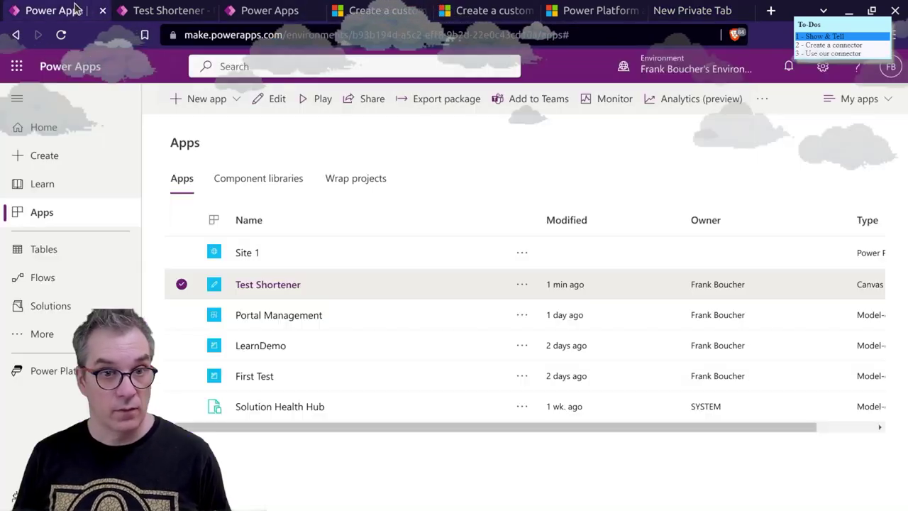
left_click(255, 11)
left_click(191, 11)
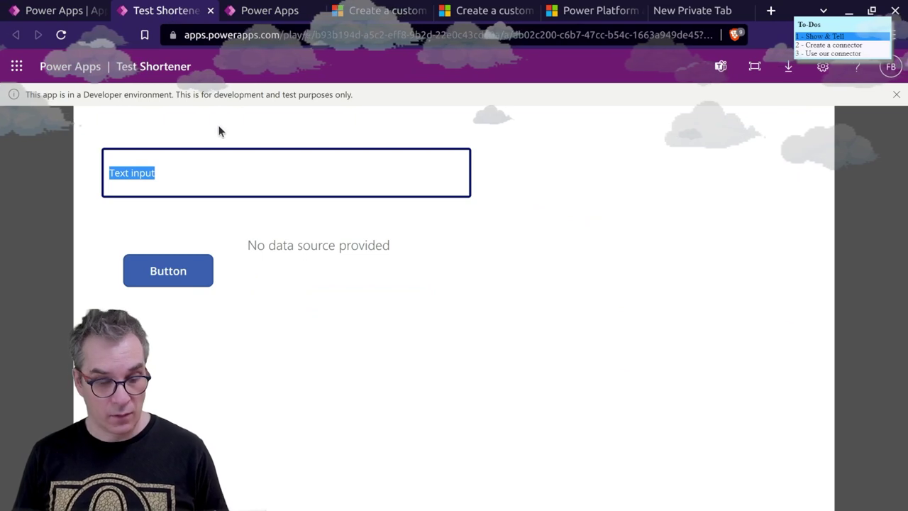
type("https://frankysnotes.com/")
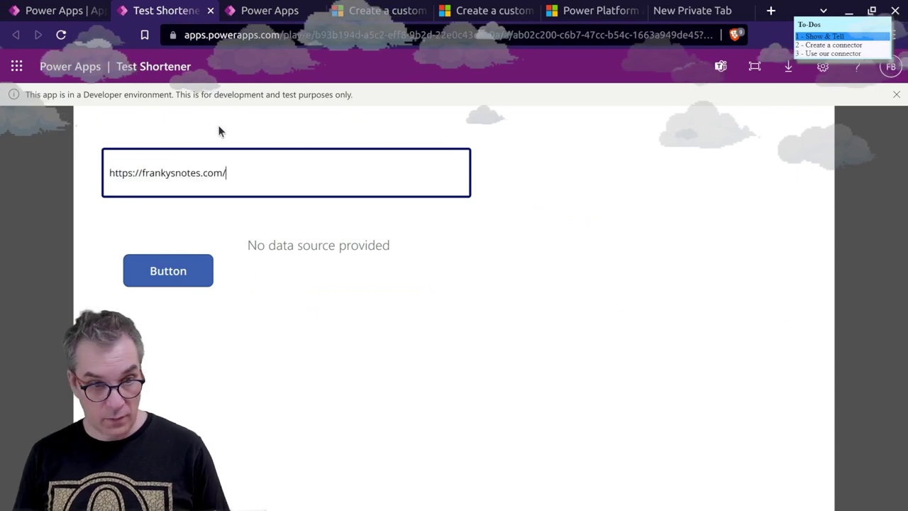
- Submit the URL with the running app's button and switch to the browser window showing UrlCreate.cs on GitHub
left_click(170, 276)
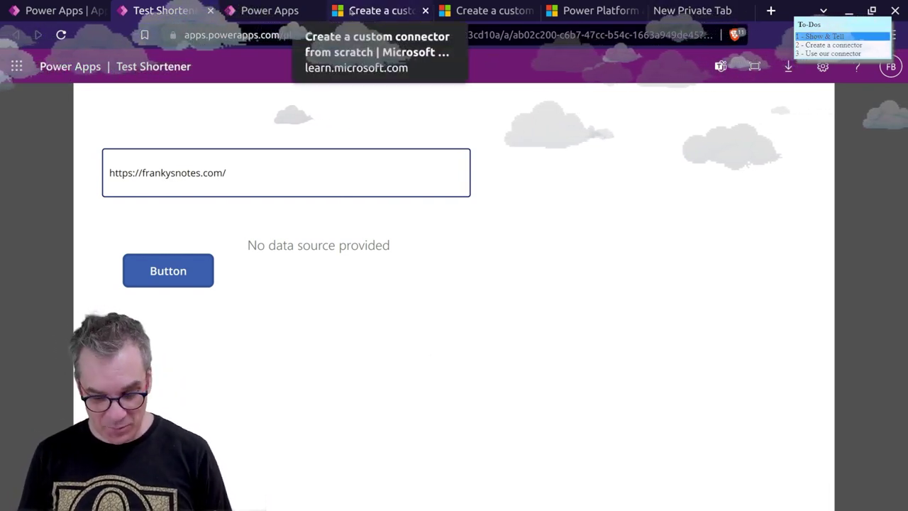
key("alt+Tab")
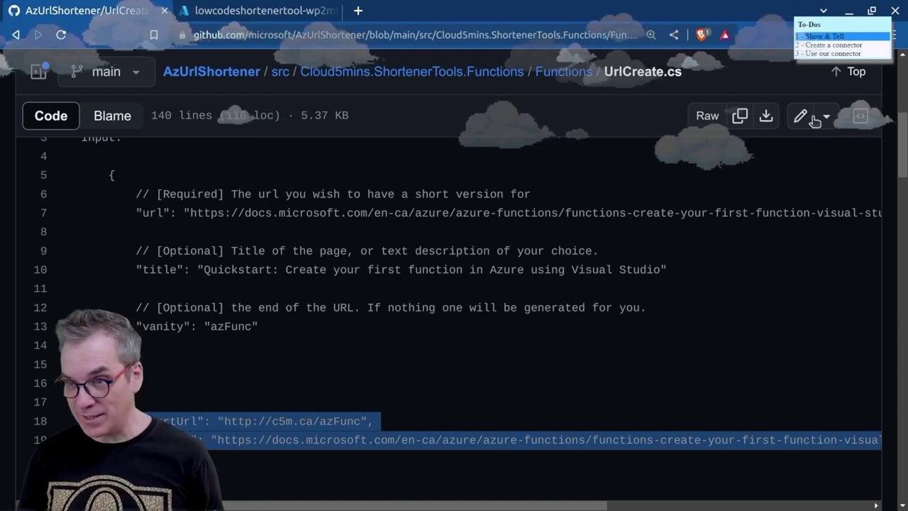
- In the Azure portal, check the tables of storage account lowcodeshortenerwp2mtsa in resource group lowcode-shortener, refreshing the table list
scroll(638, 248, "up", 8)
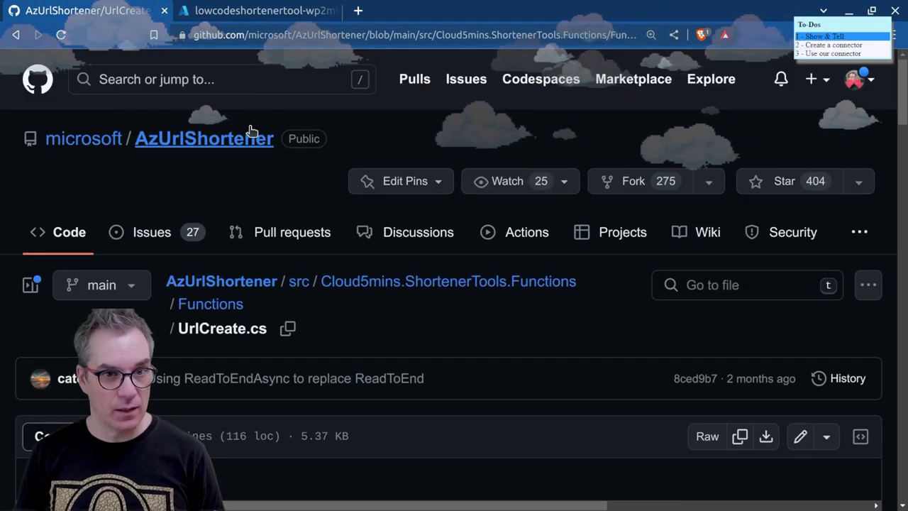
key("ctrl+Tab")
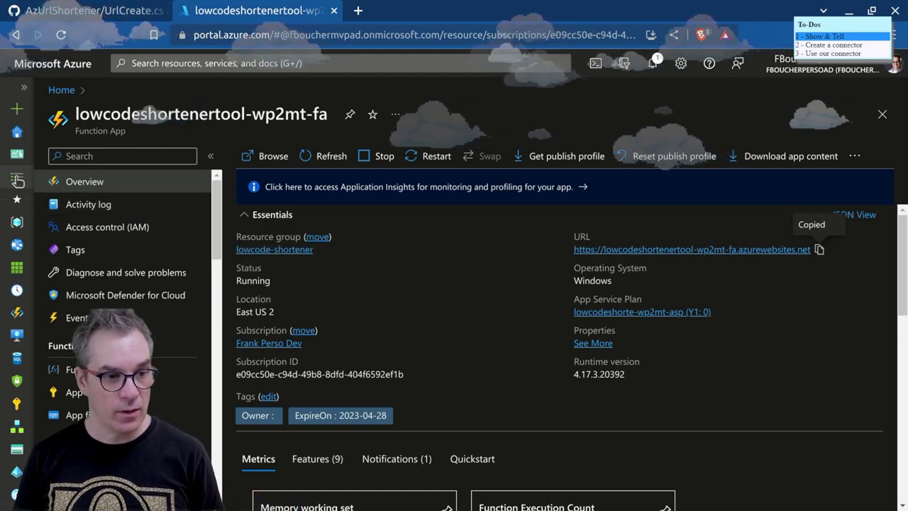
left_click(17, 221)
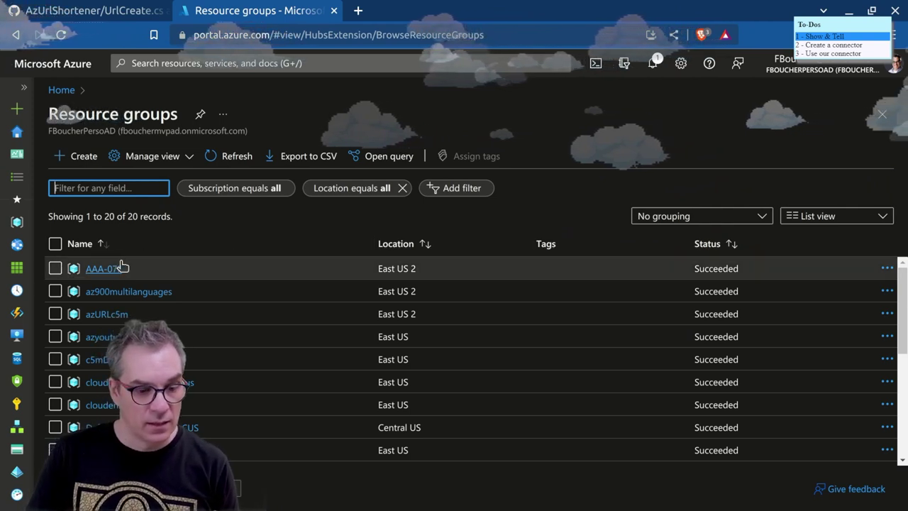
scroll(122, 265, "down", 5)
left_click(119, 296)
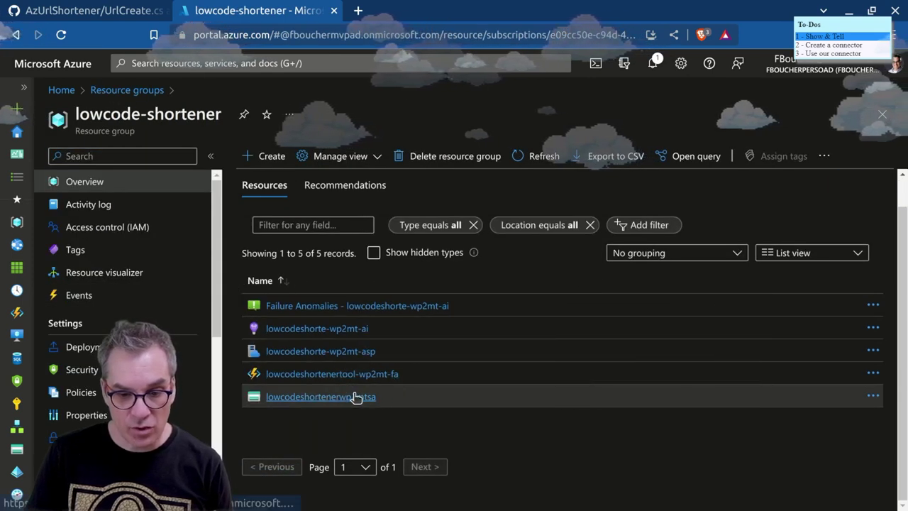
left_click(356, 397)
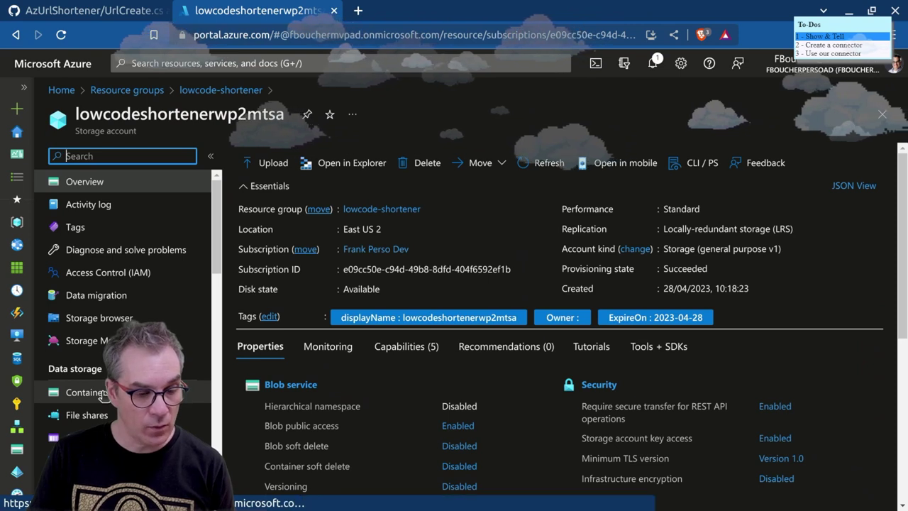
left_click(82, 460)
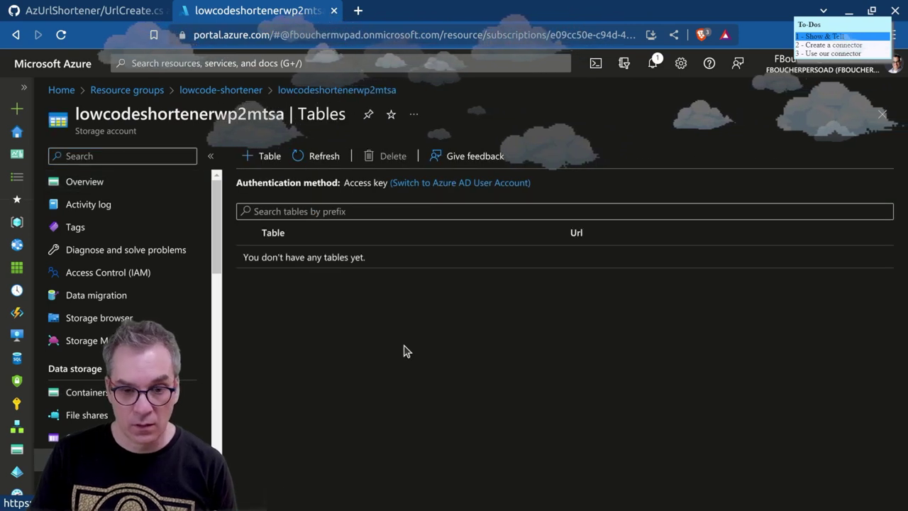
left_click(311, 155)
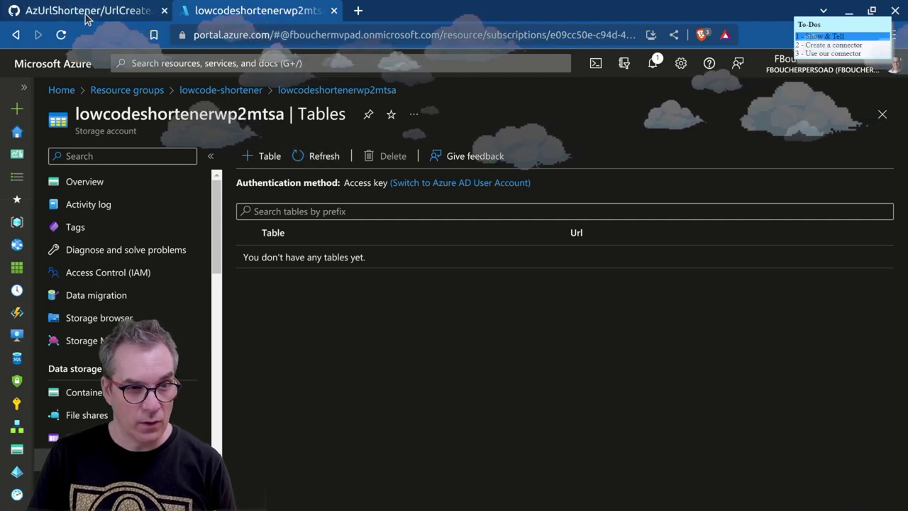
left_click(93, 10)
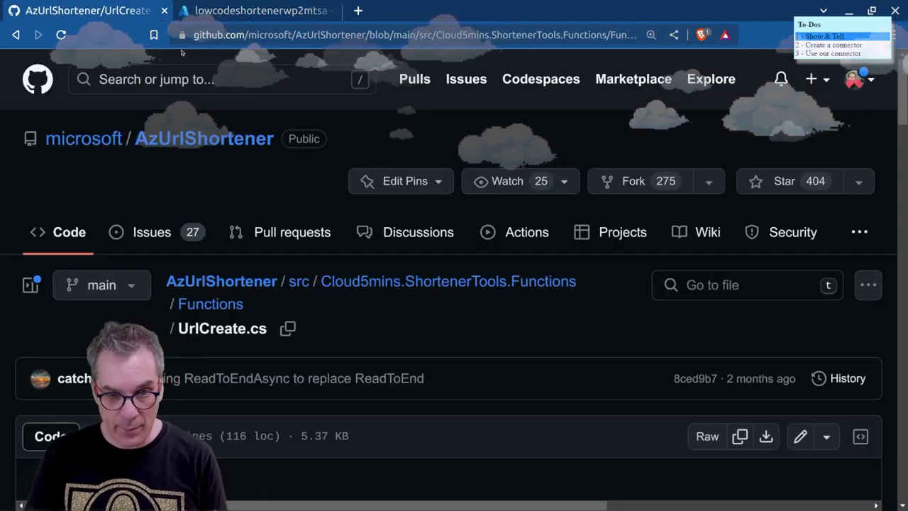
key("alt+Tab")
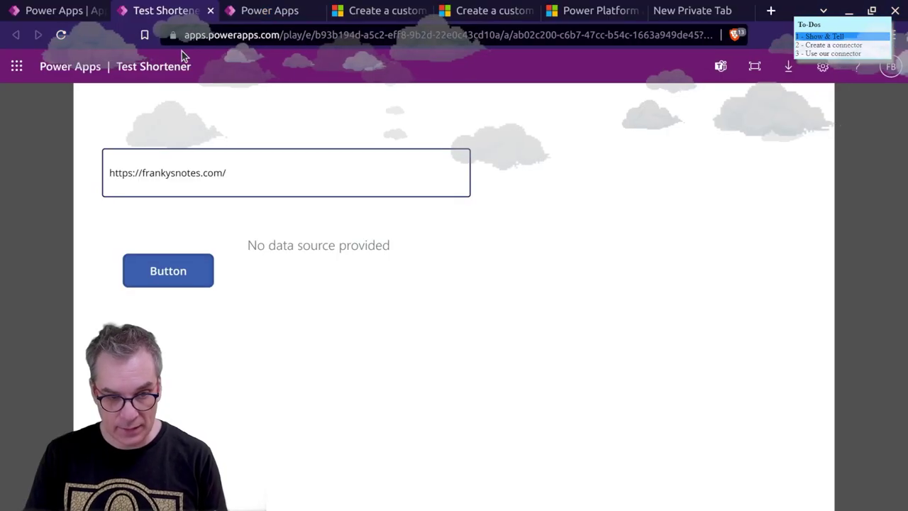
left_click(169, 268)
left_click(172, 270)
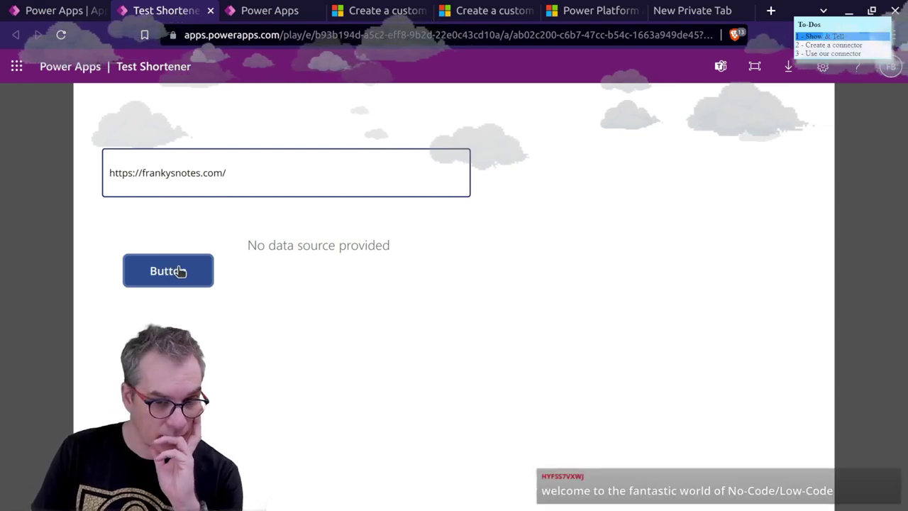